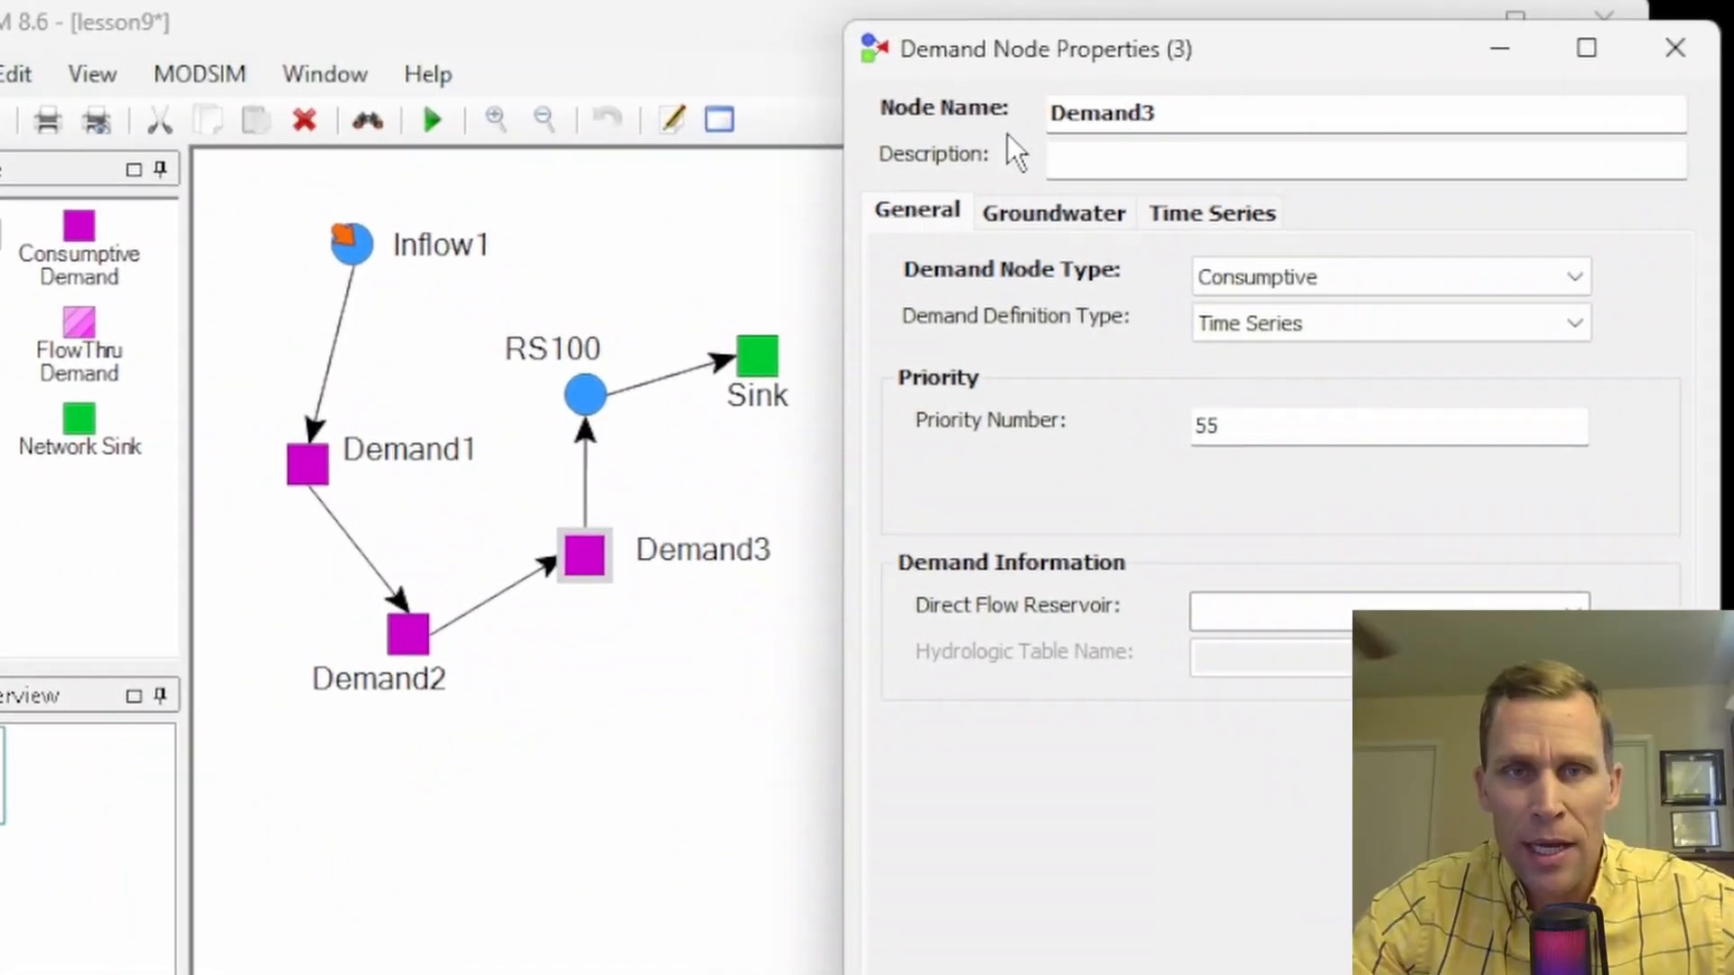
# - Review the demand definition type options available for Demand3 and close its properties
pyautogui.moveTo(1049, 41); pyautogui.dragTo(1036, 56)
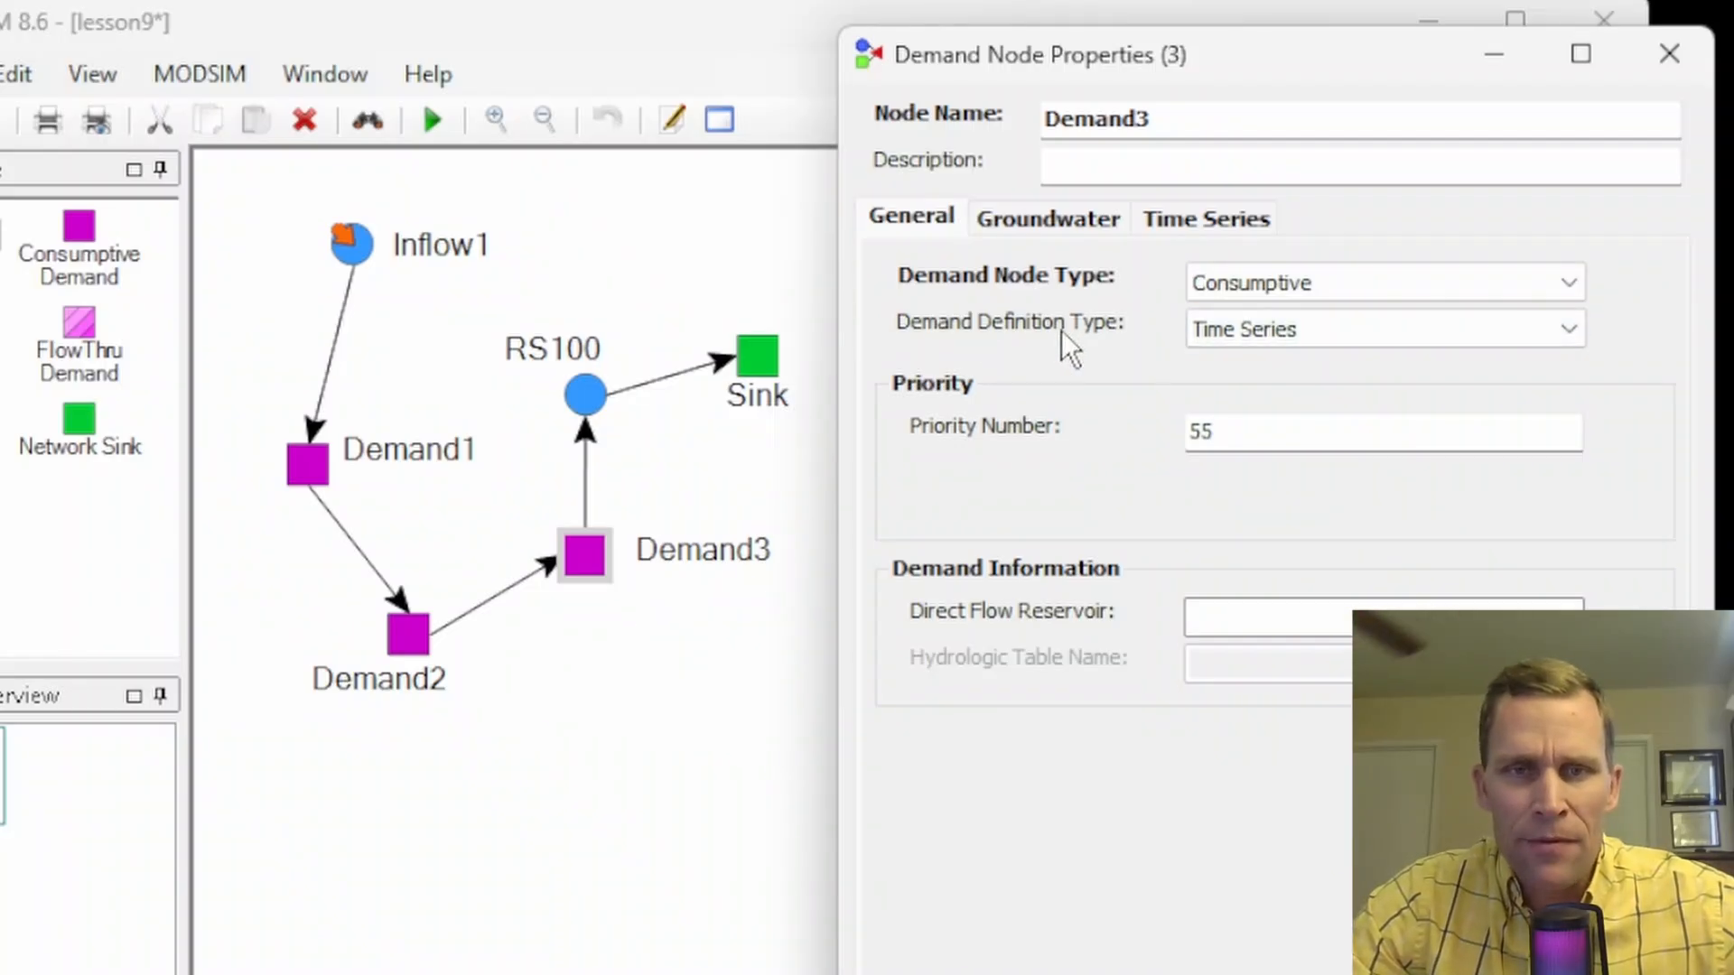
pyautogui.click(1361, 338)
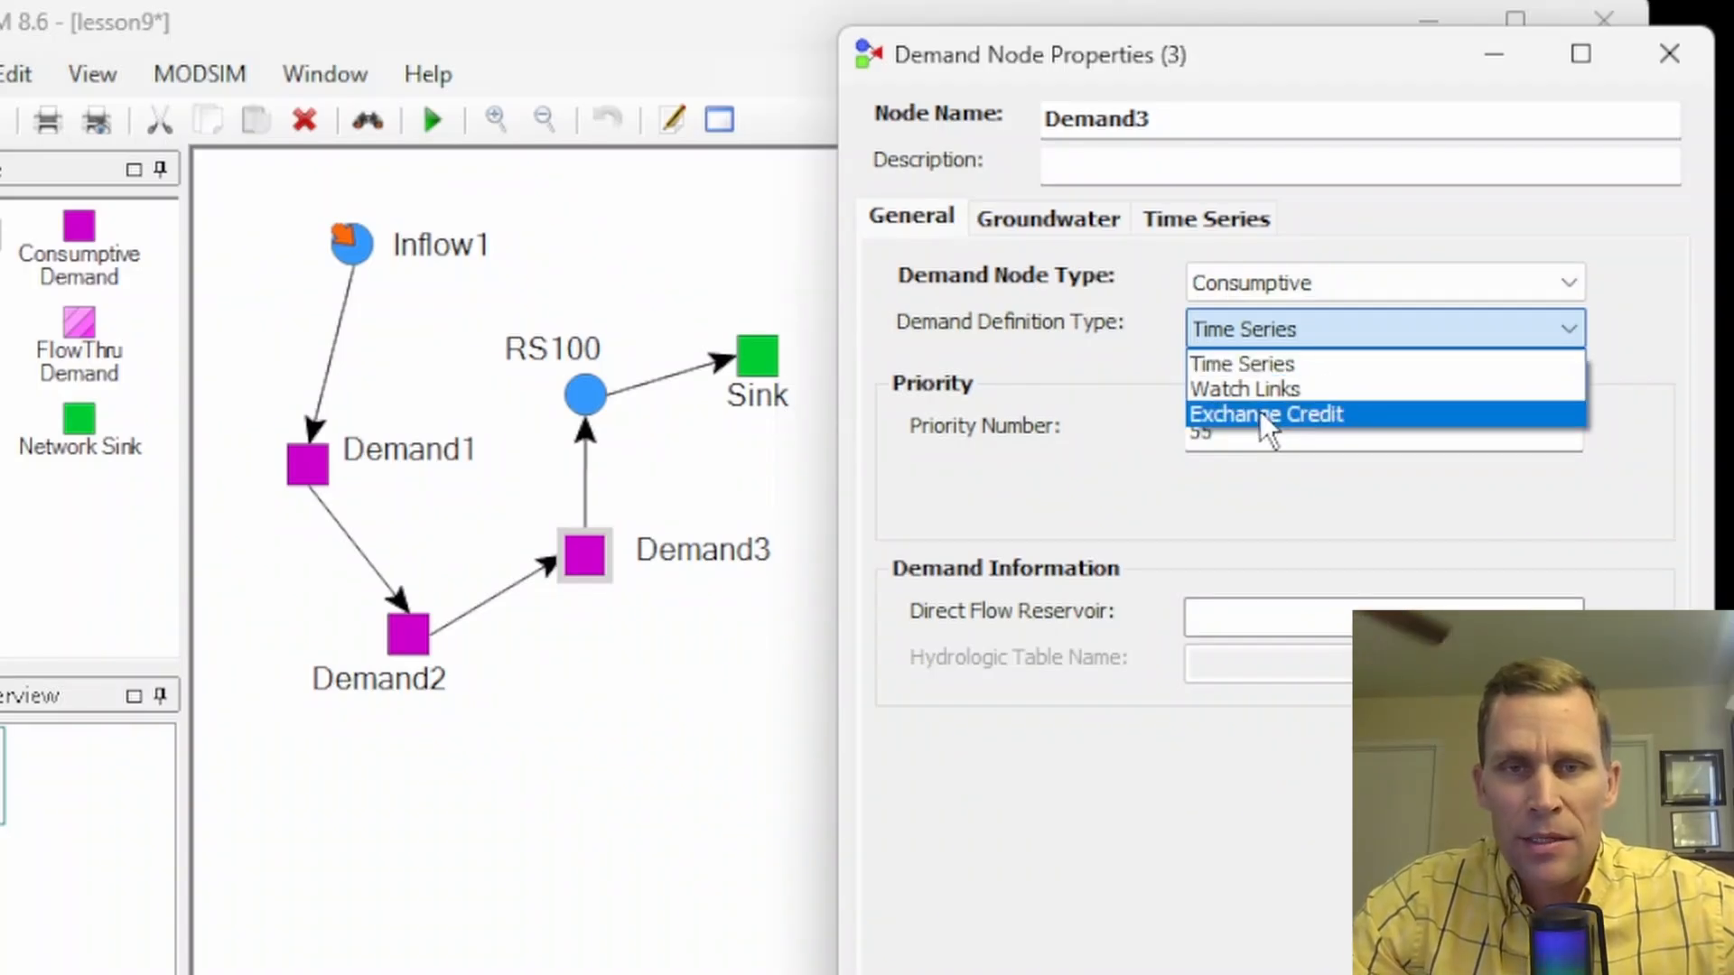
pyautogui.click(1092, 336)
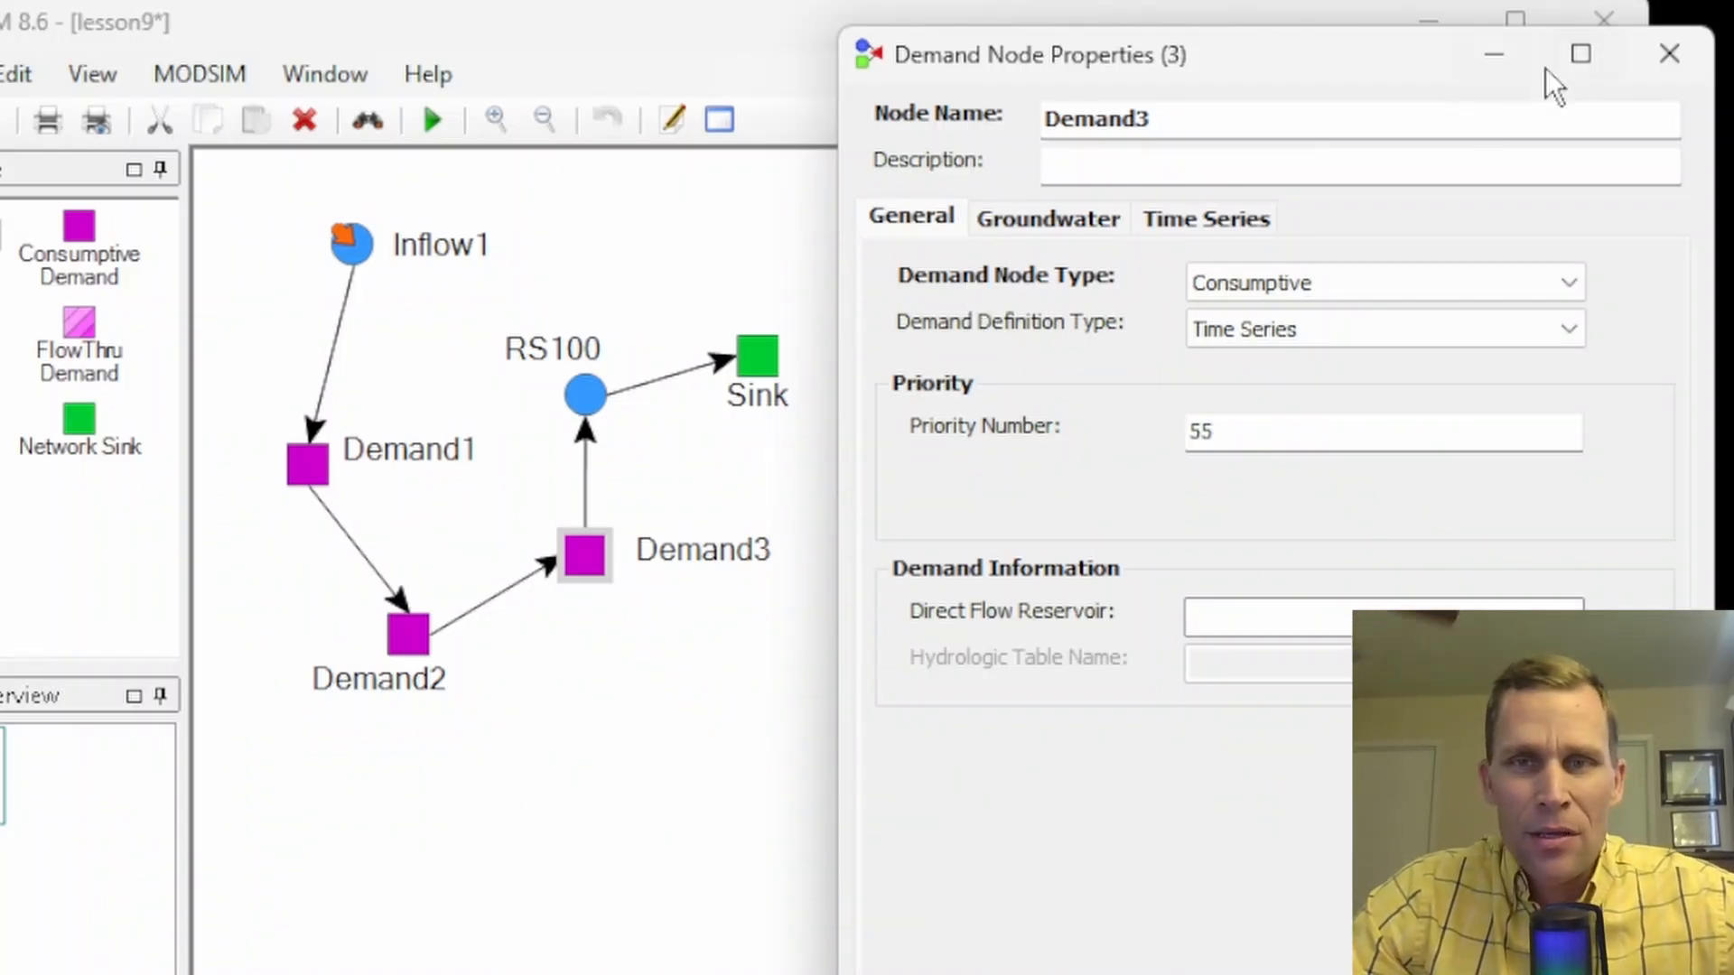
pyautogui.click(1663, 65)
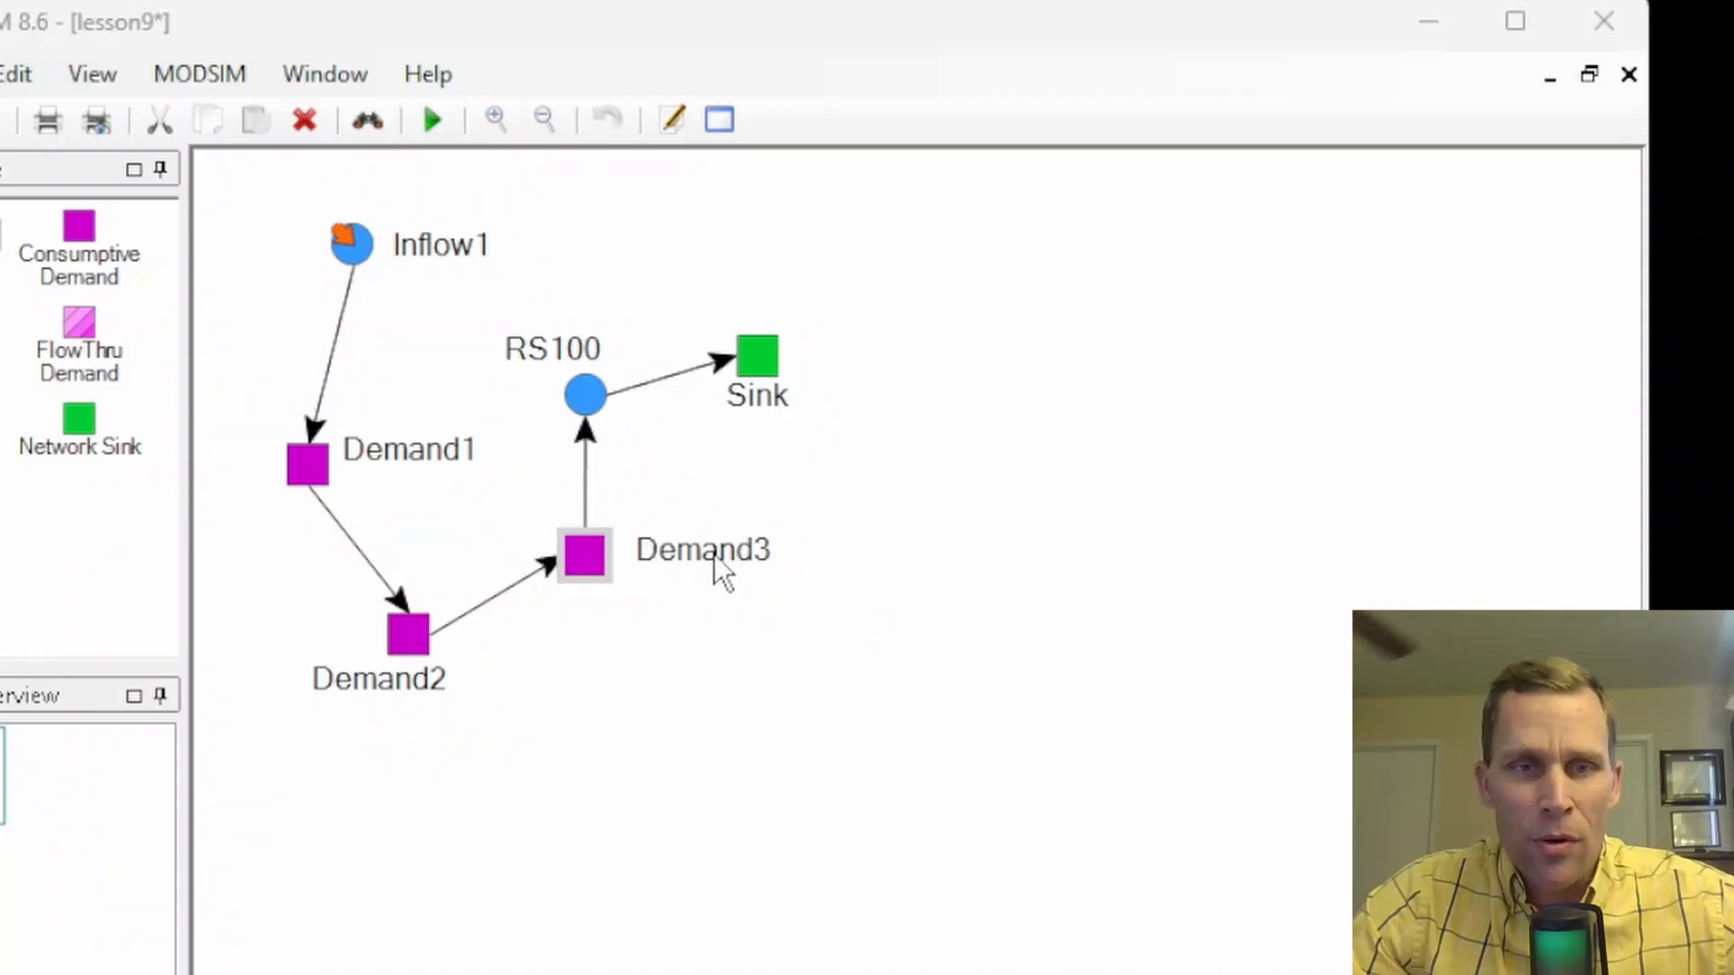
# - Reopen Demand3's properties beside the network diagram and check its time series data
pyautogui.rightClick(578, 557)
pyautogui.click(702, 869)
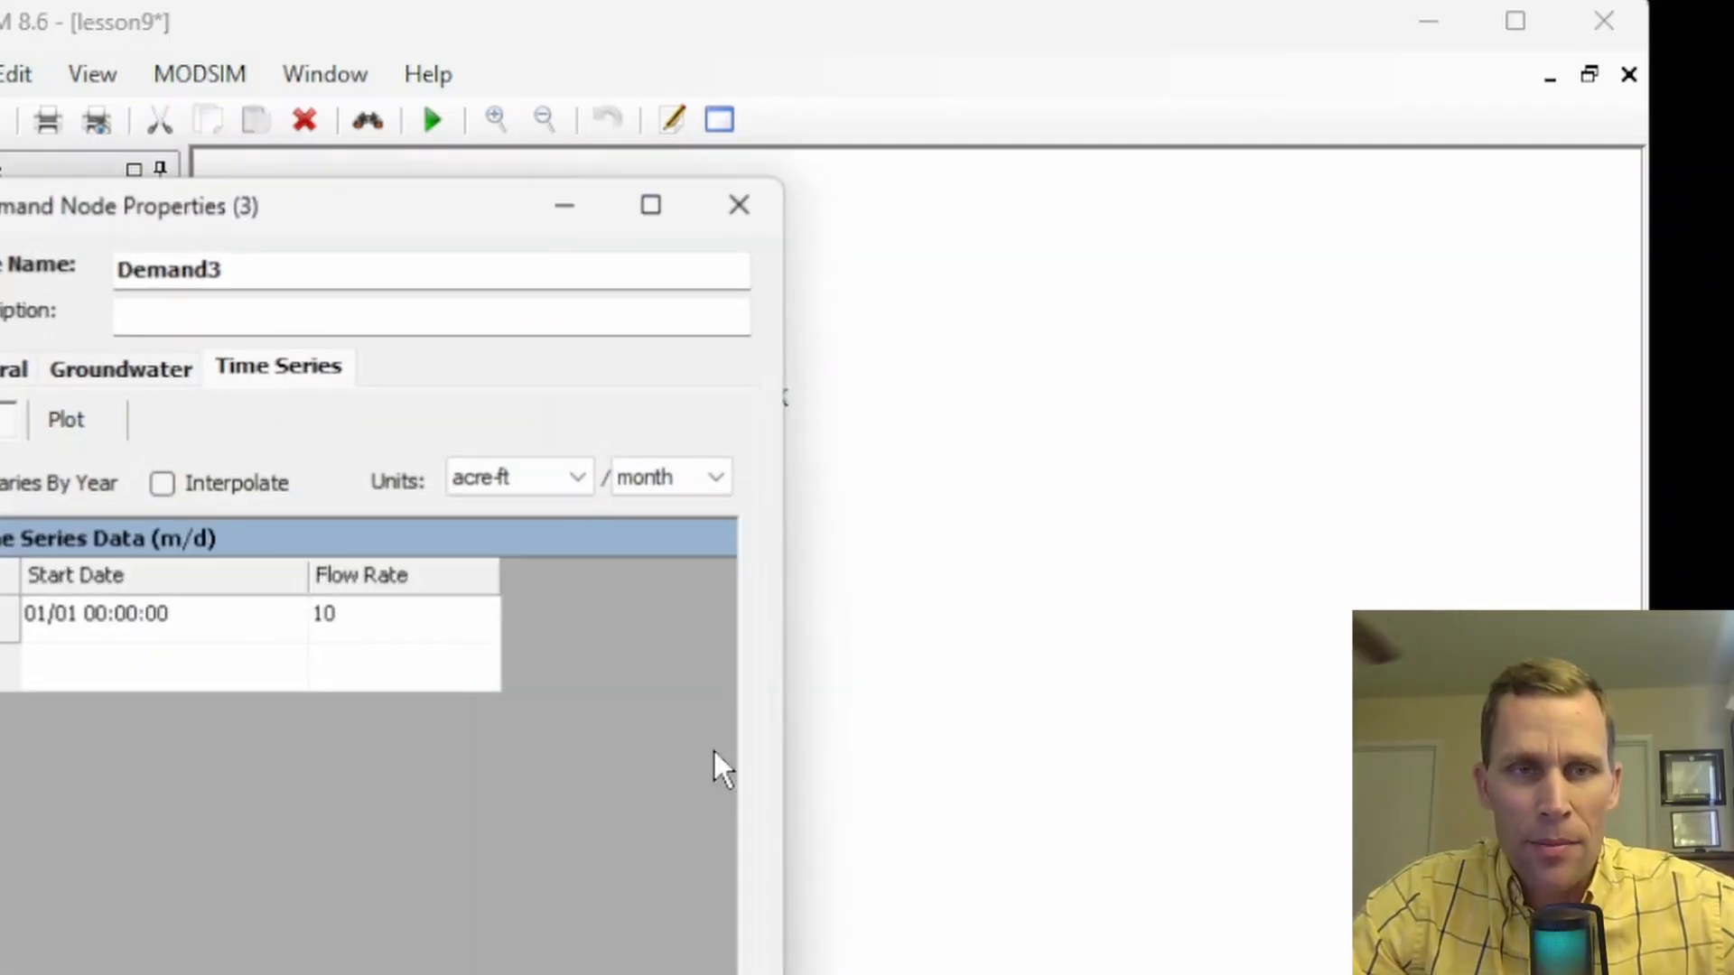
pyautogui.moveTo(409, 239); pyautogui.dragTo(1282, 87)
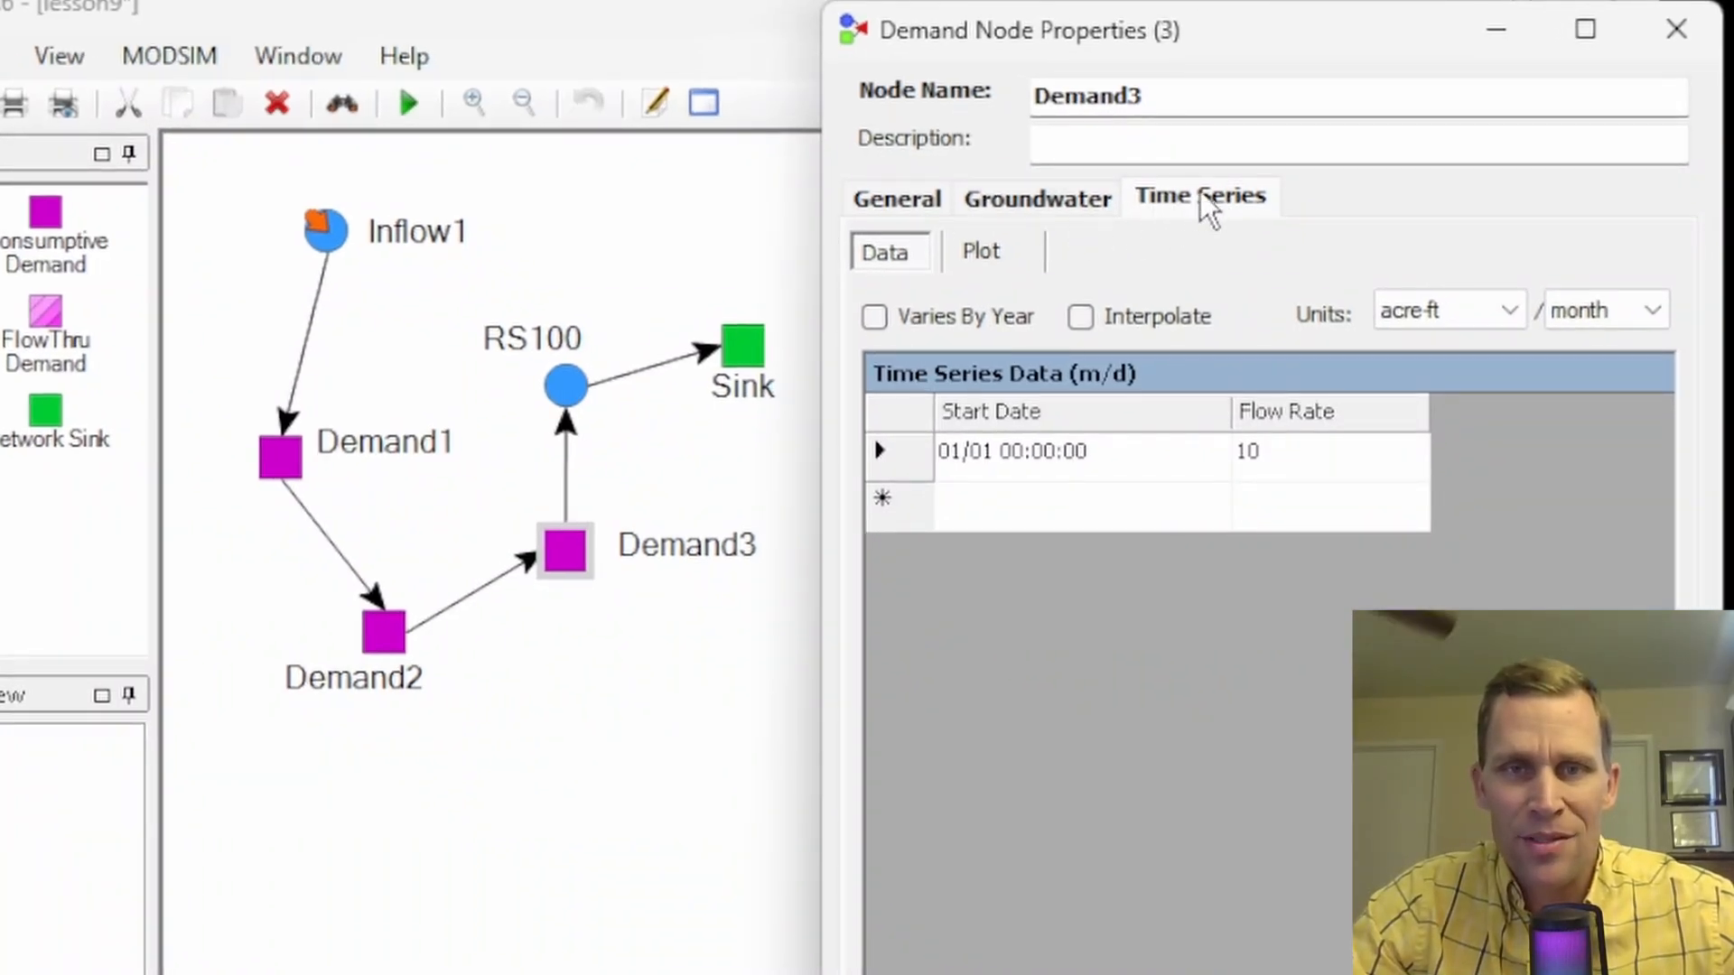
# - Switch Demand3's demand definition type to Watch Links and review the watch link settings
pyautogui.click(906, 218)
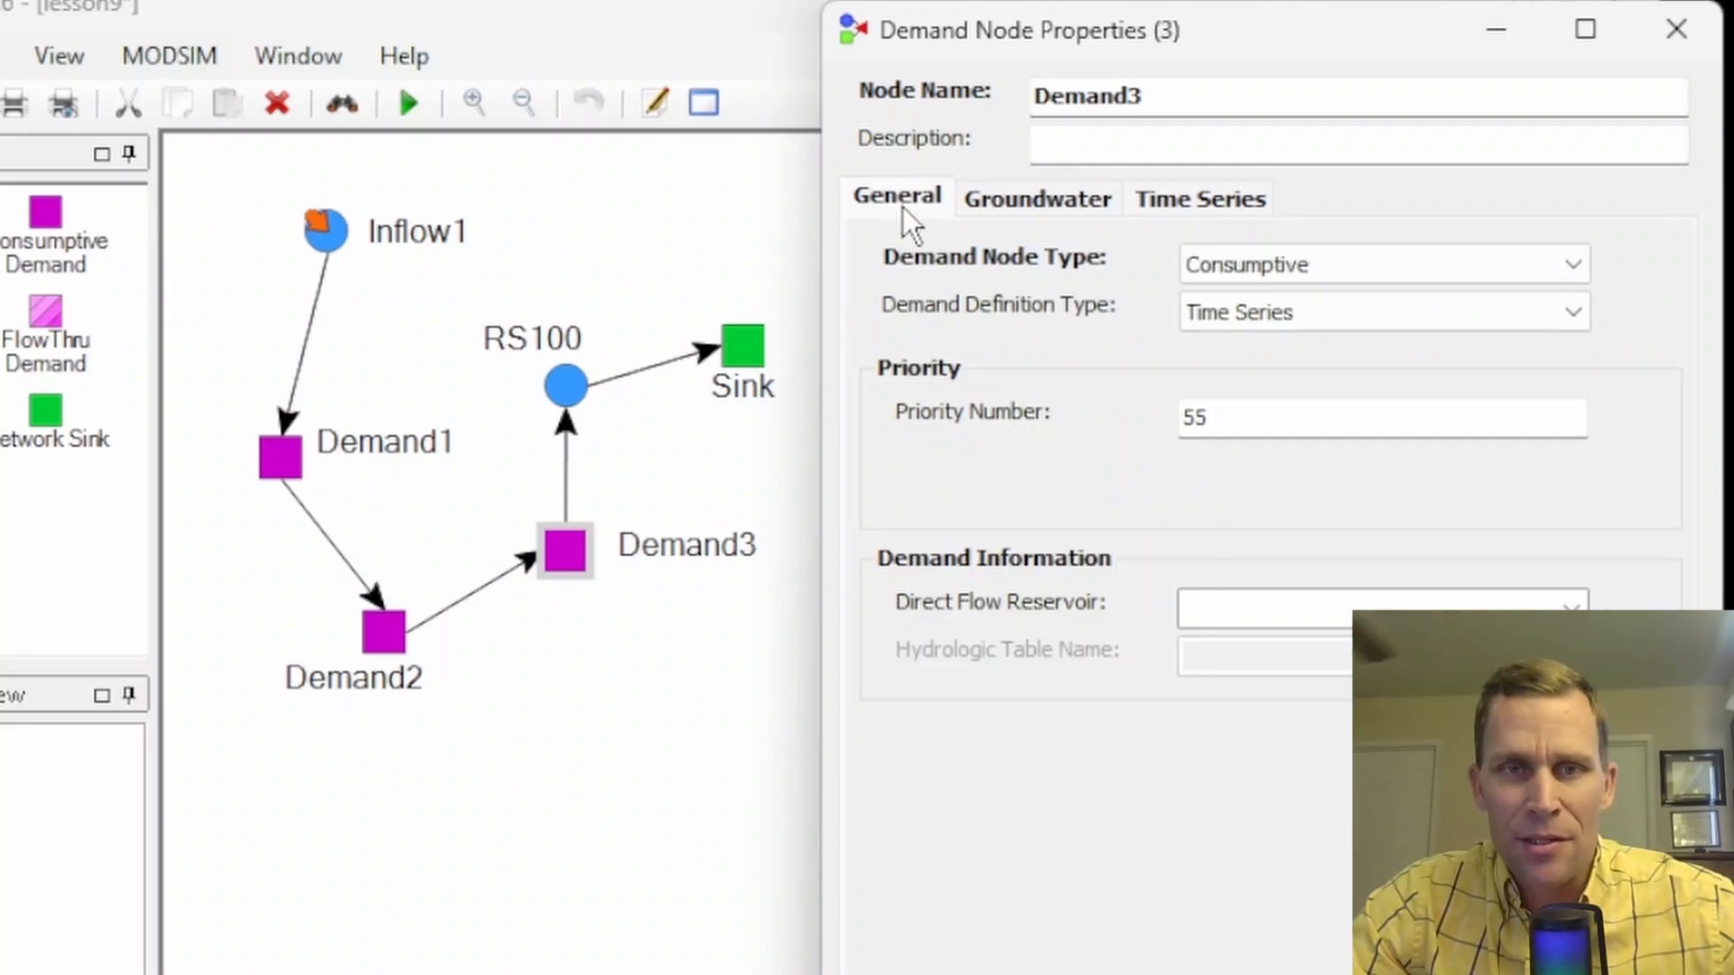
pyautogui.click(1287, 311)
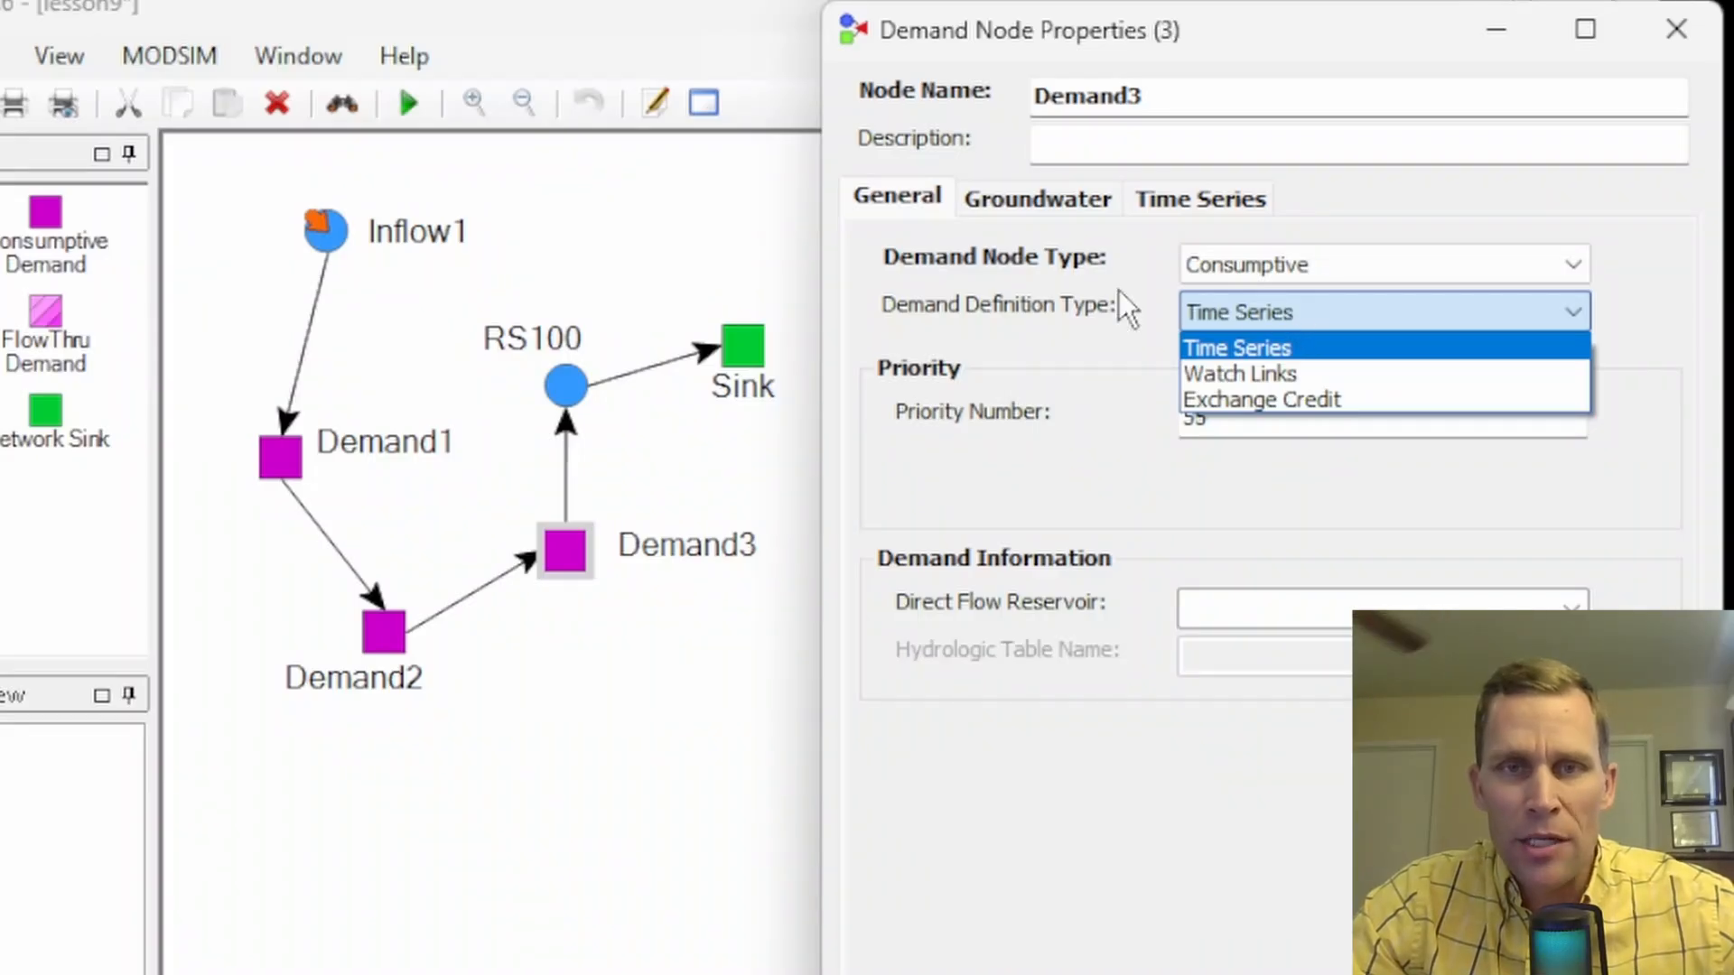
pyautogui.click(1217, 381)
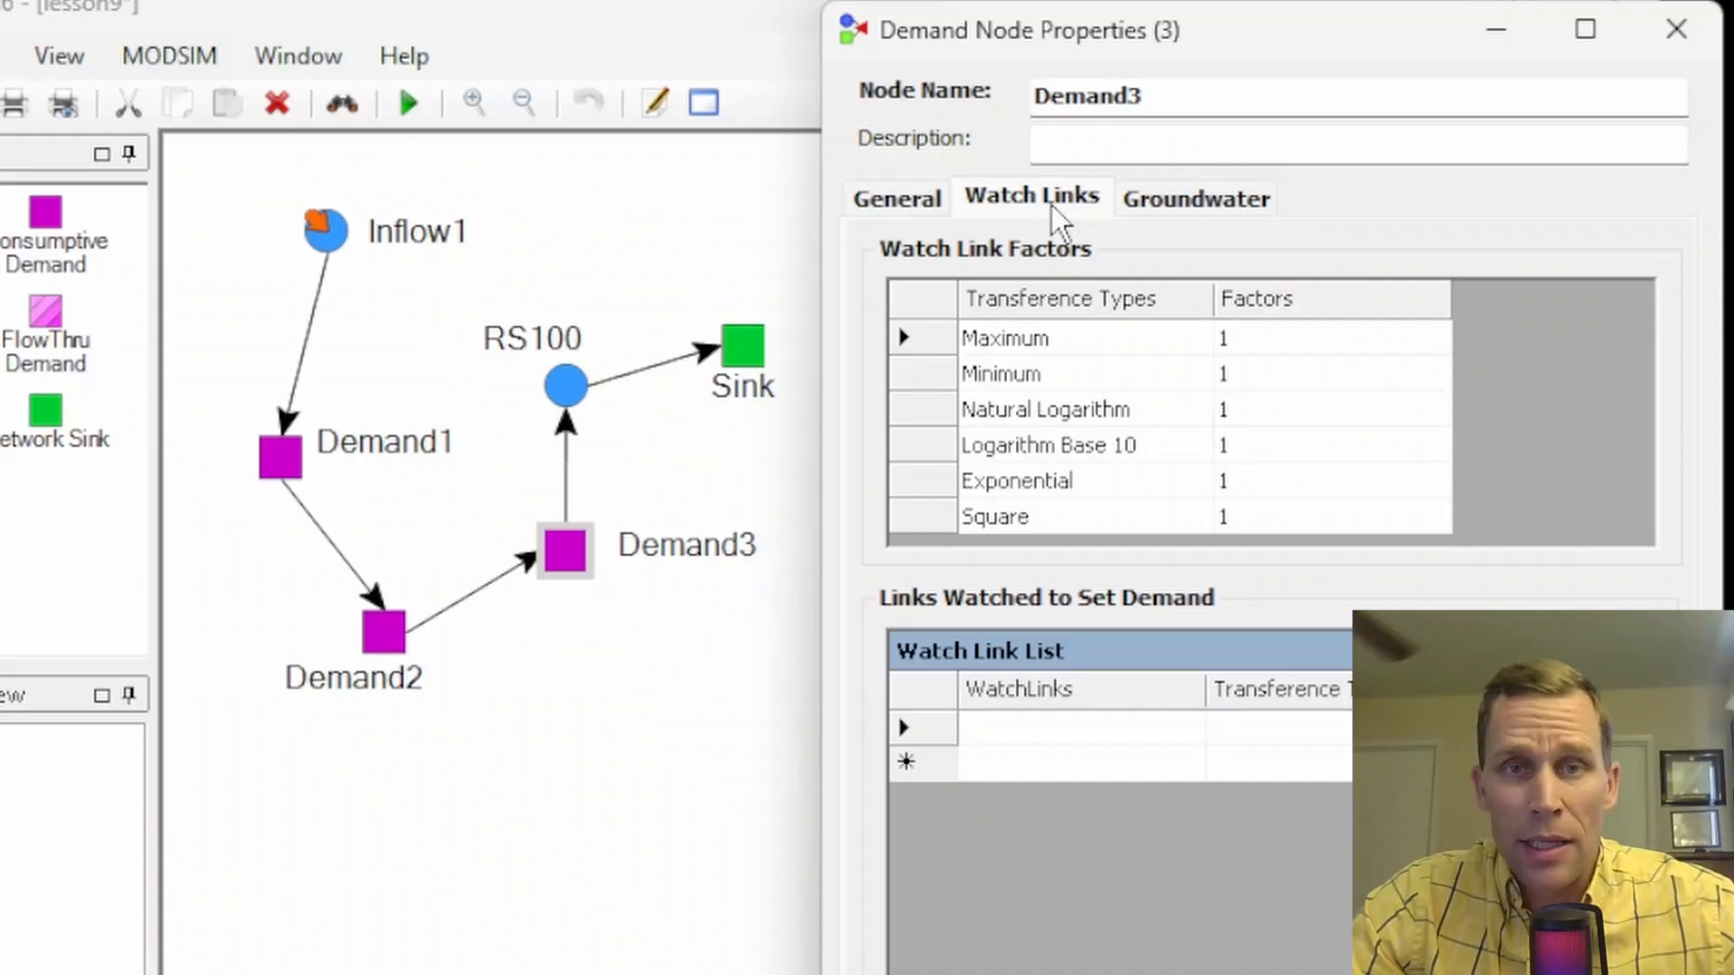
# - Try Exchange Credit as Demand3's demand definition type and return it to Time Series
pyautogui.click(907, 203)
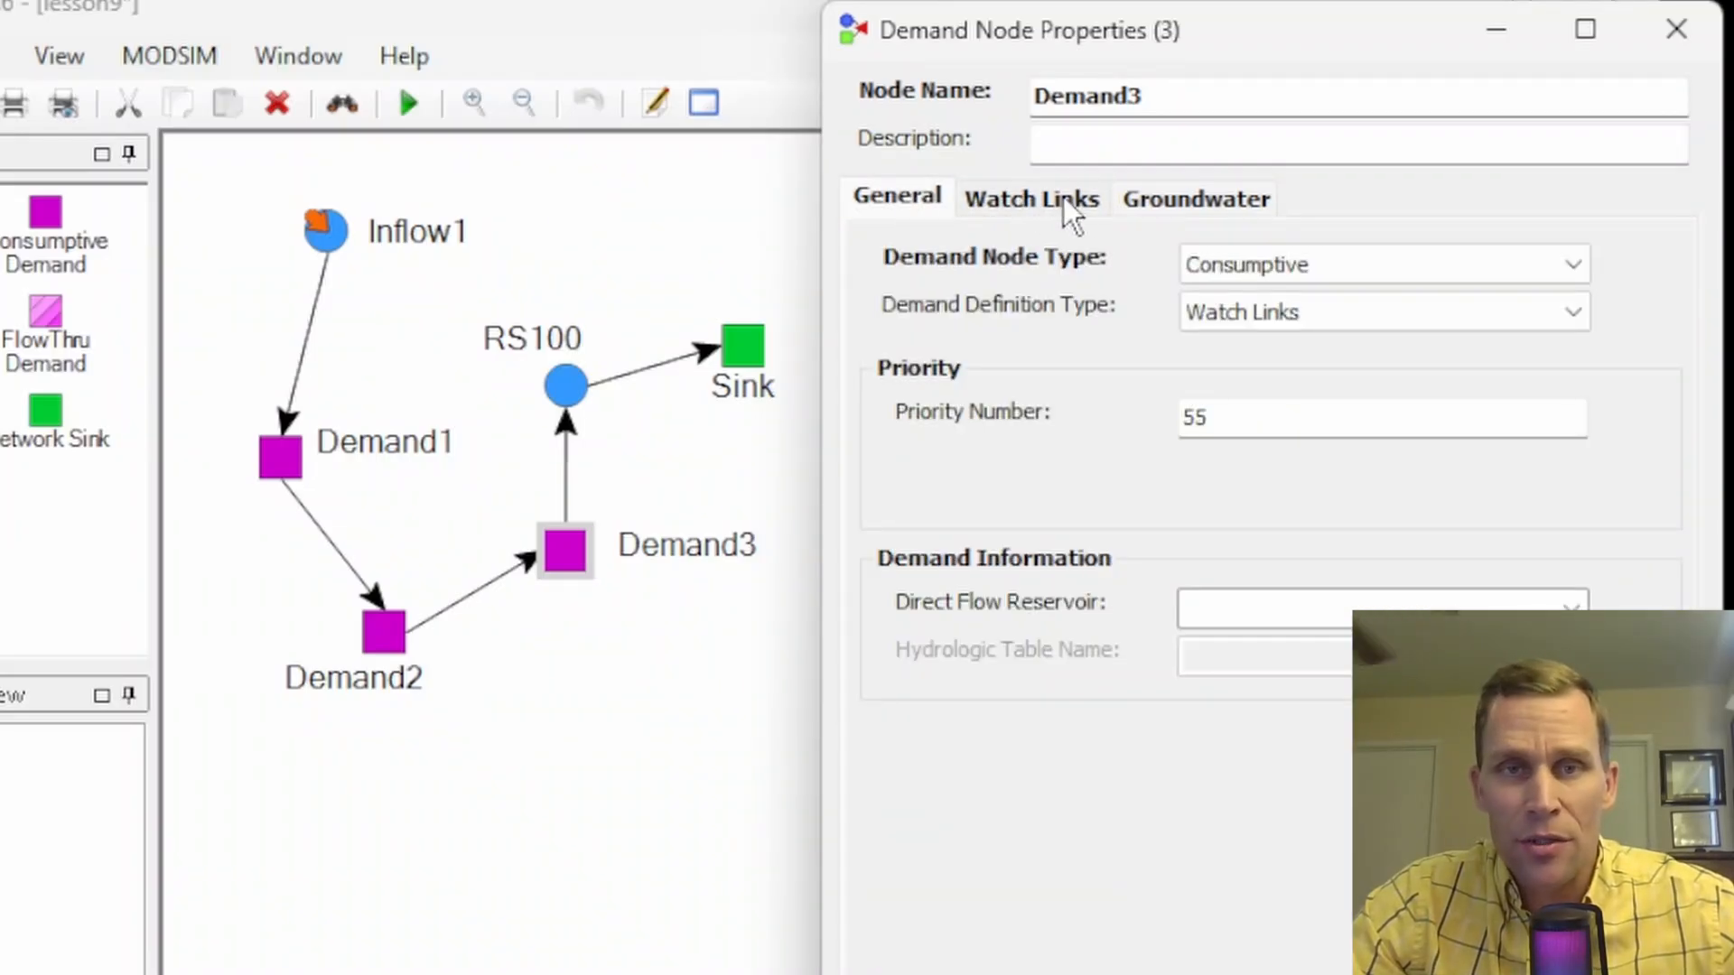
pyautogui.click(1244, 311)
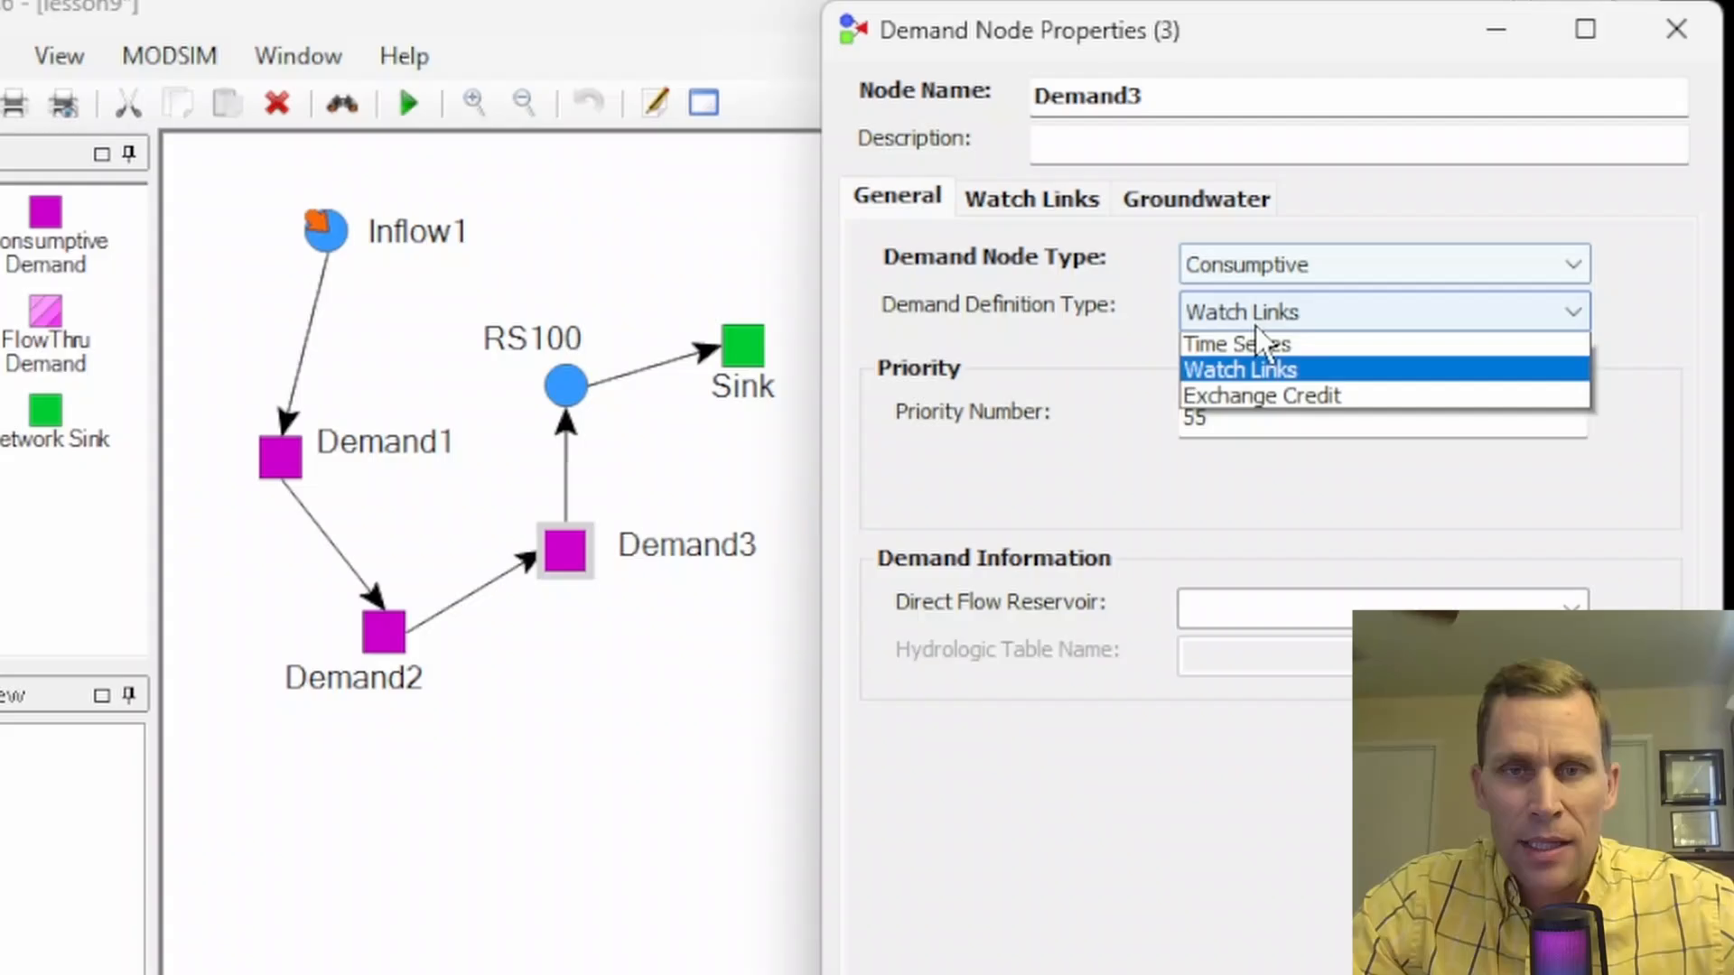
pyautogui.click(1255, 398)
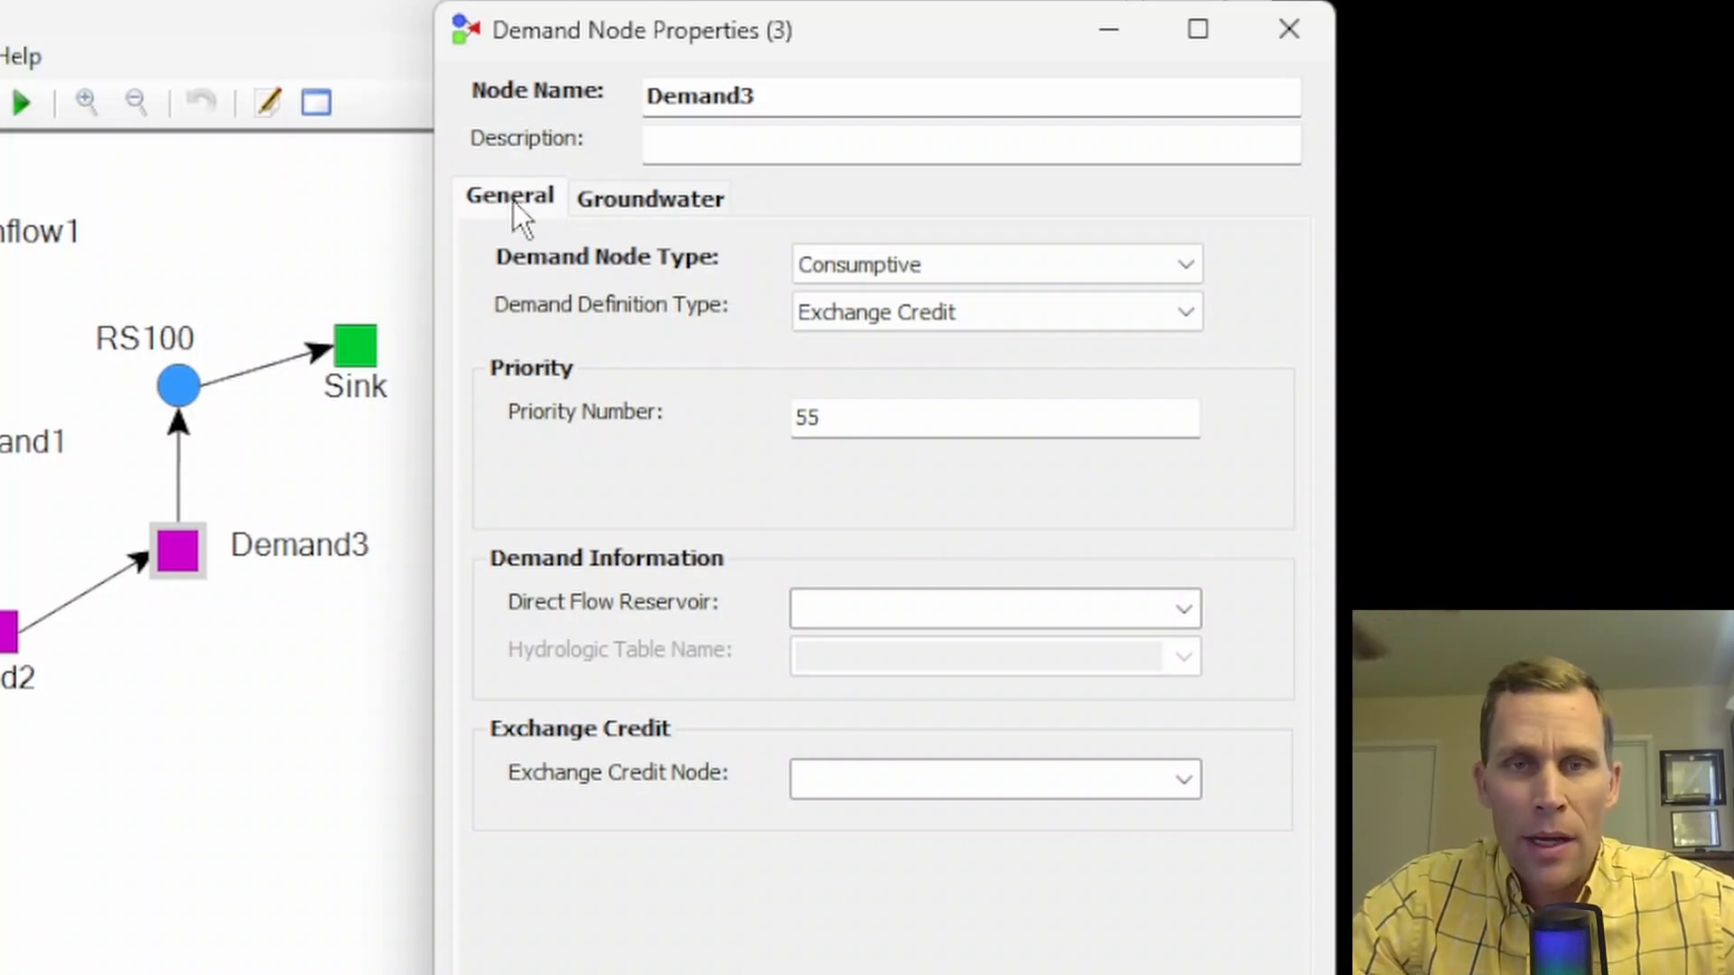
pyautogui.click(857, 323)
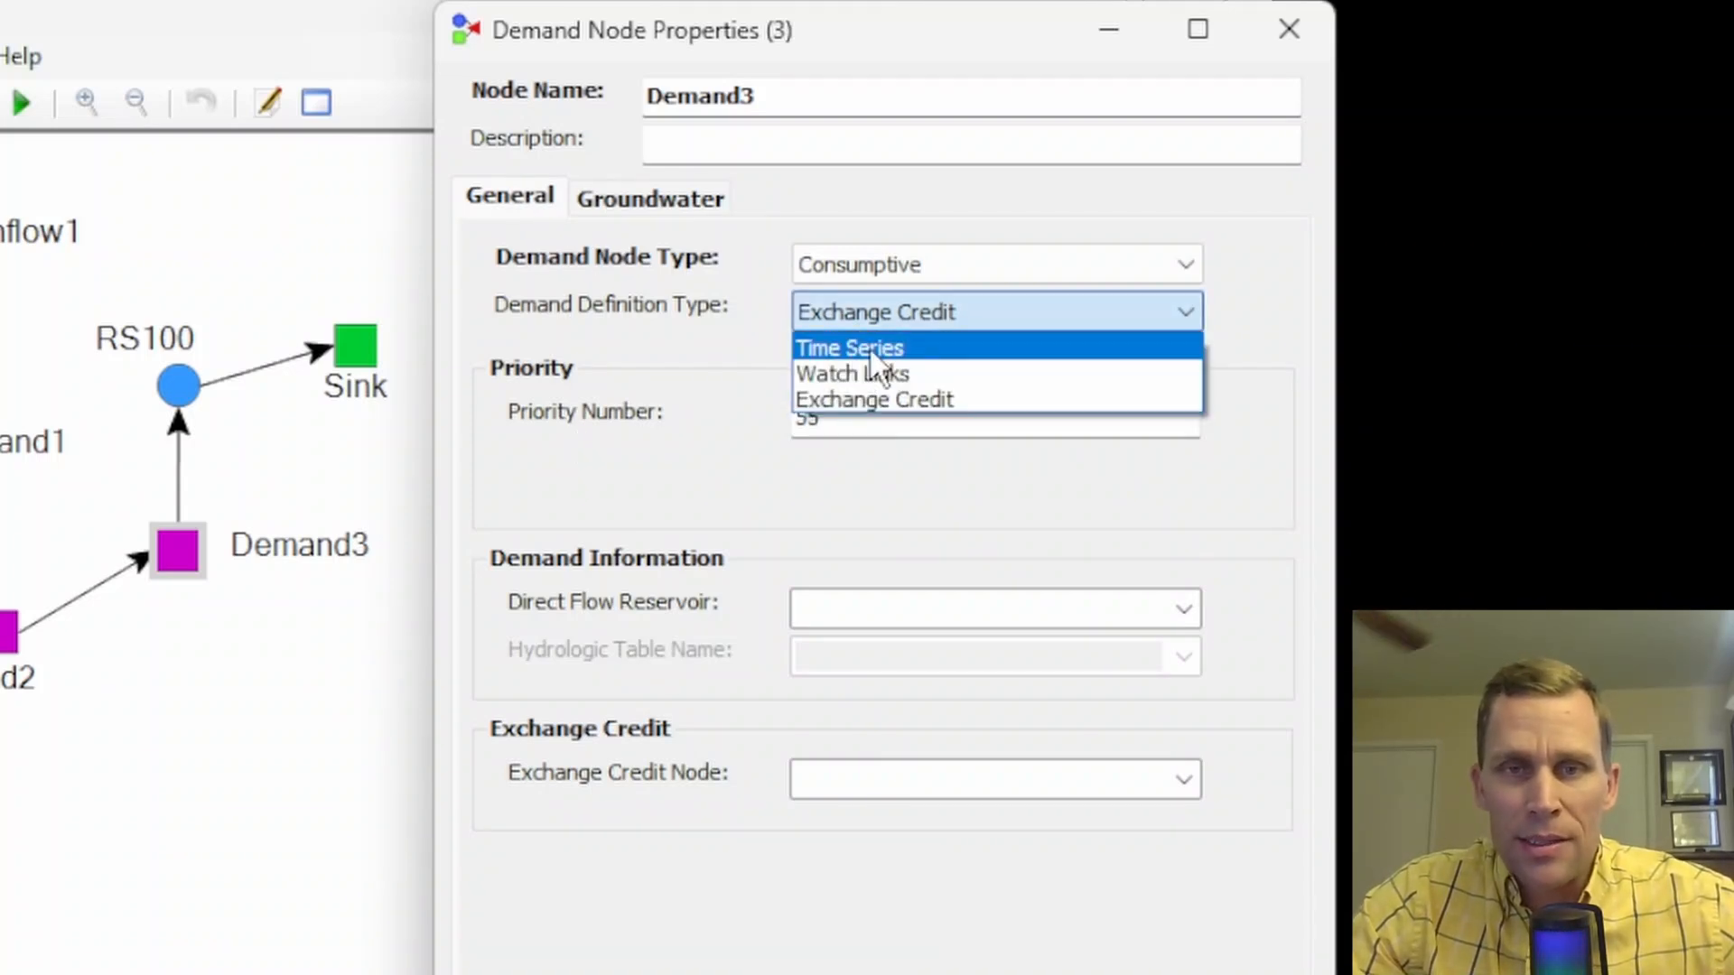
pyautogui.click(867, 350)
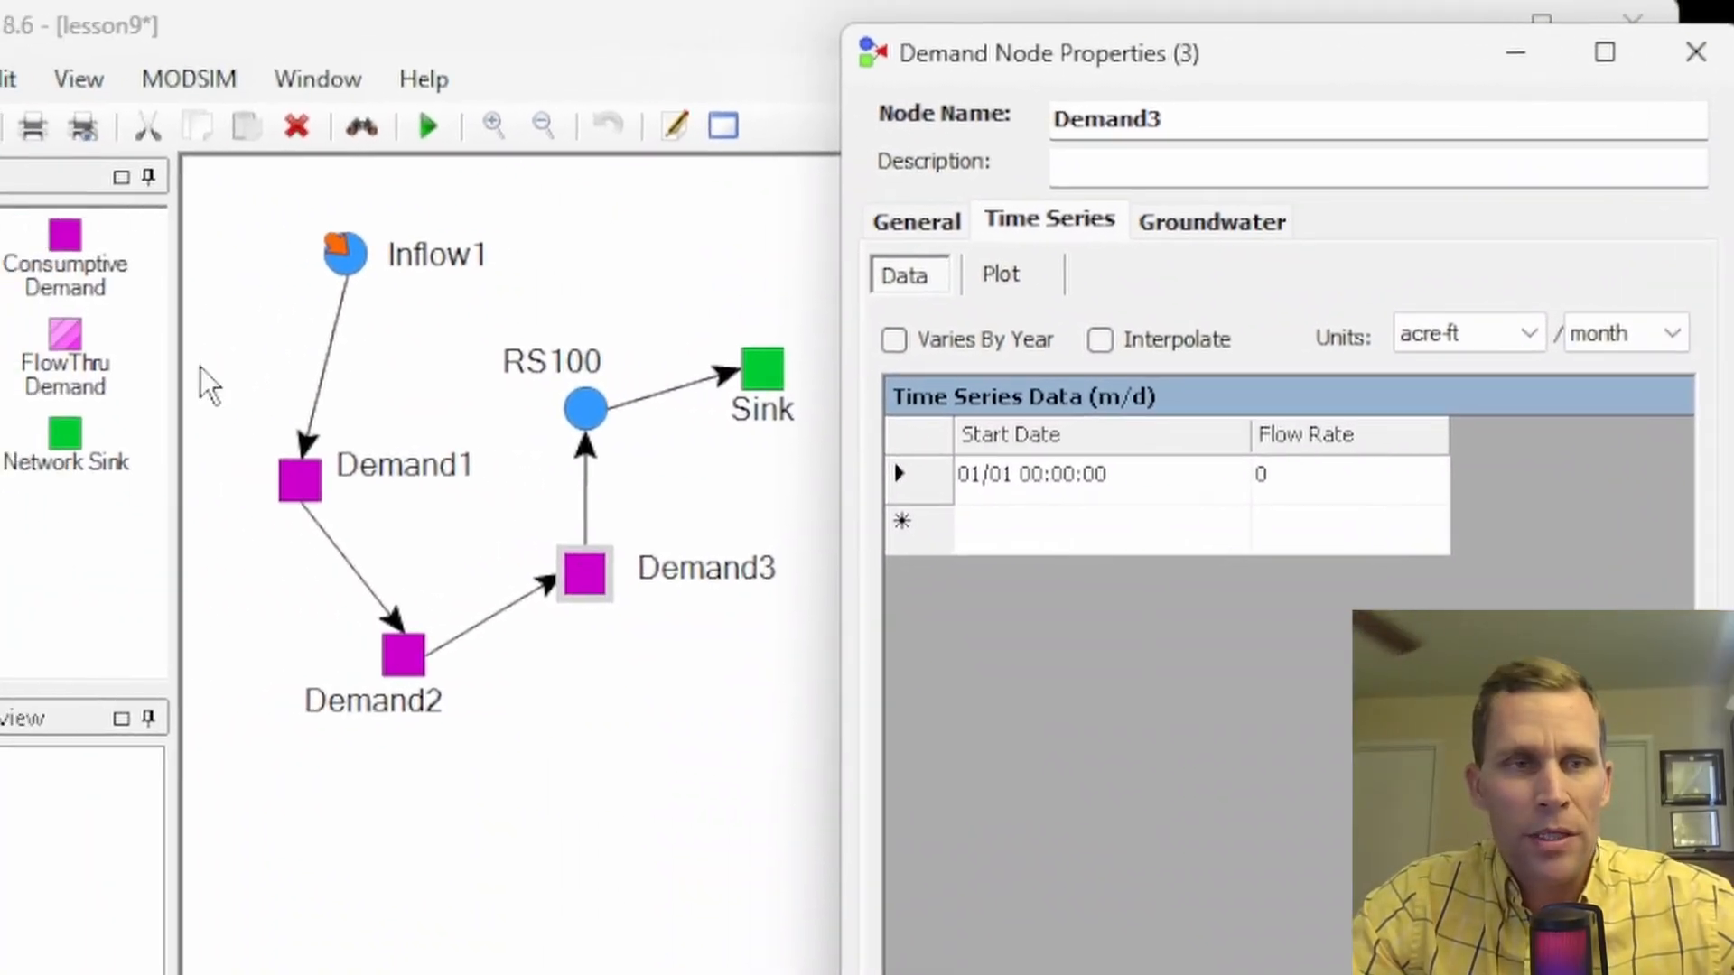
# - Add a FlowThru demand node below Demand3 and review its demand definition type options
pyautogui.moveTo(236, 356); pyautogui.dragTo(867, 732)
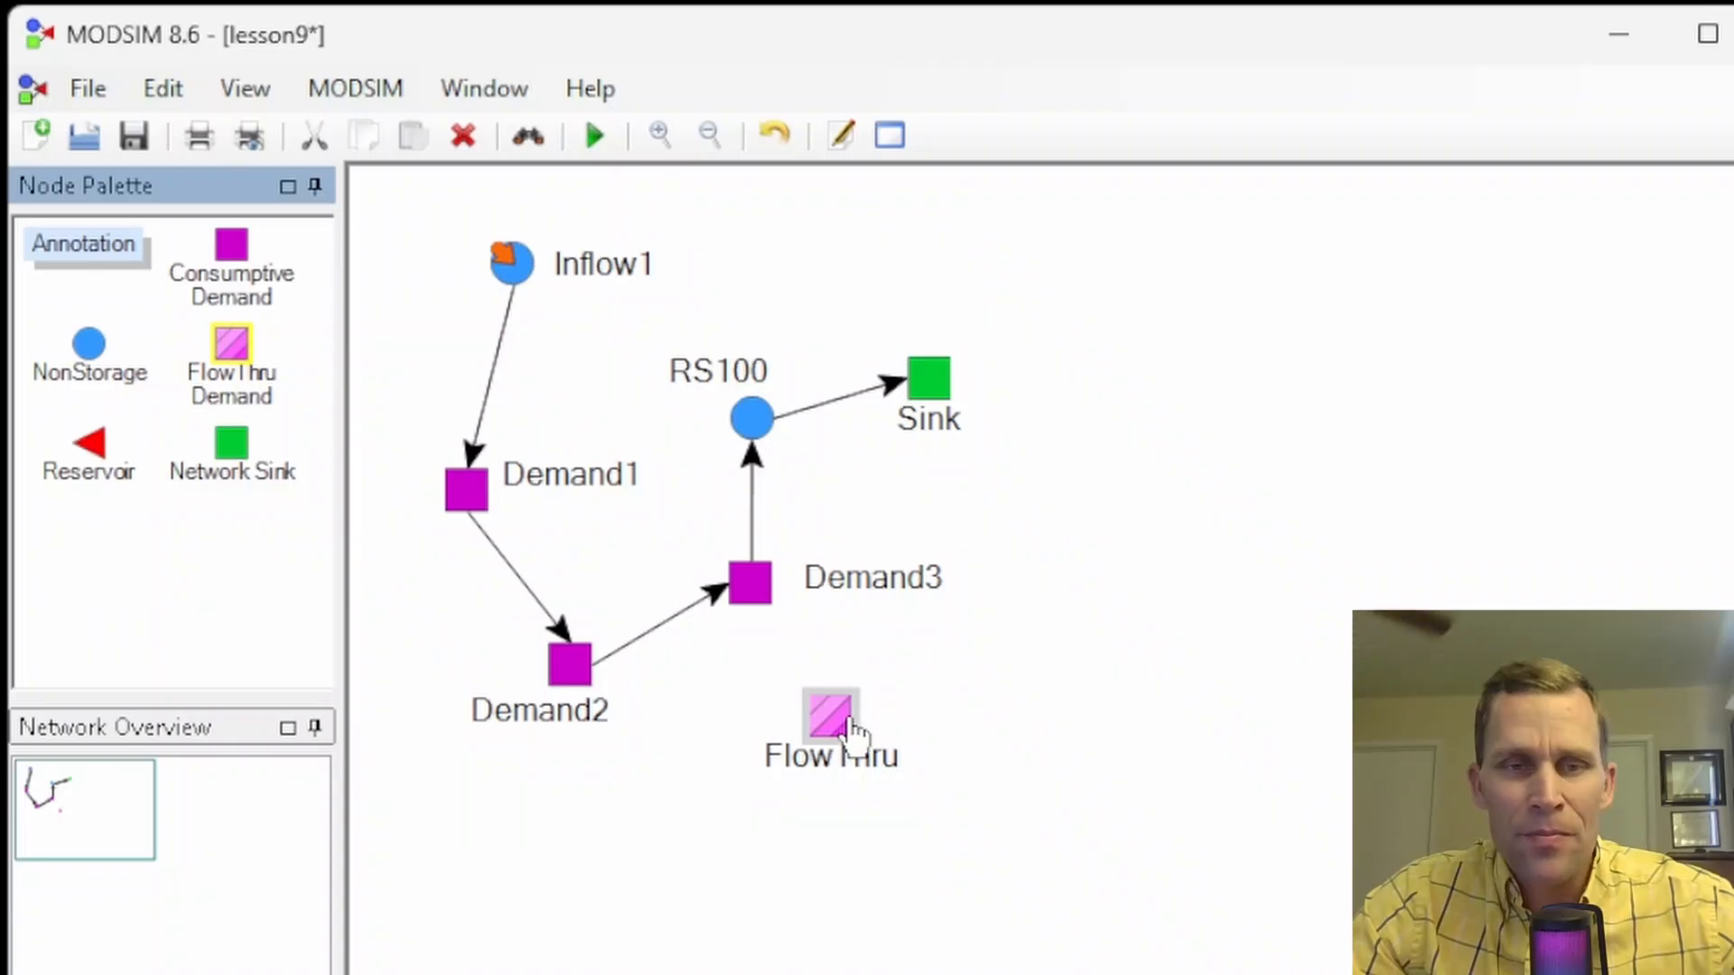
pyautogui.click(833, 711)
pyautogui.rightClick(833, 621)
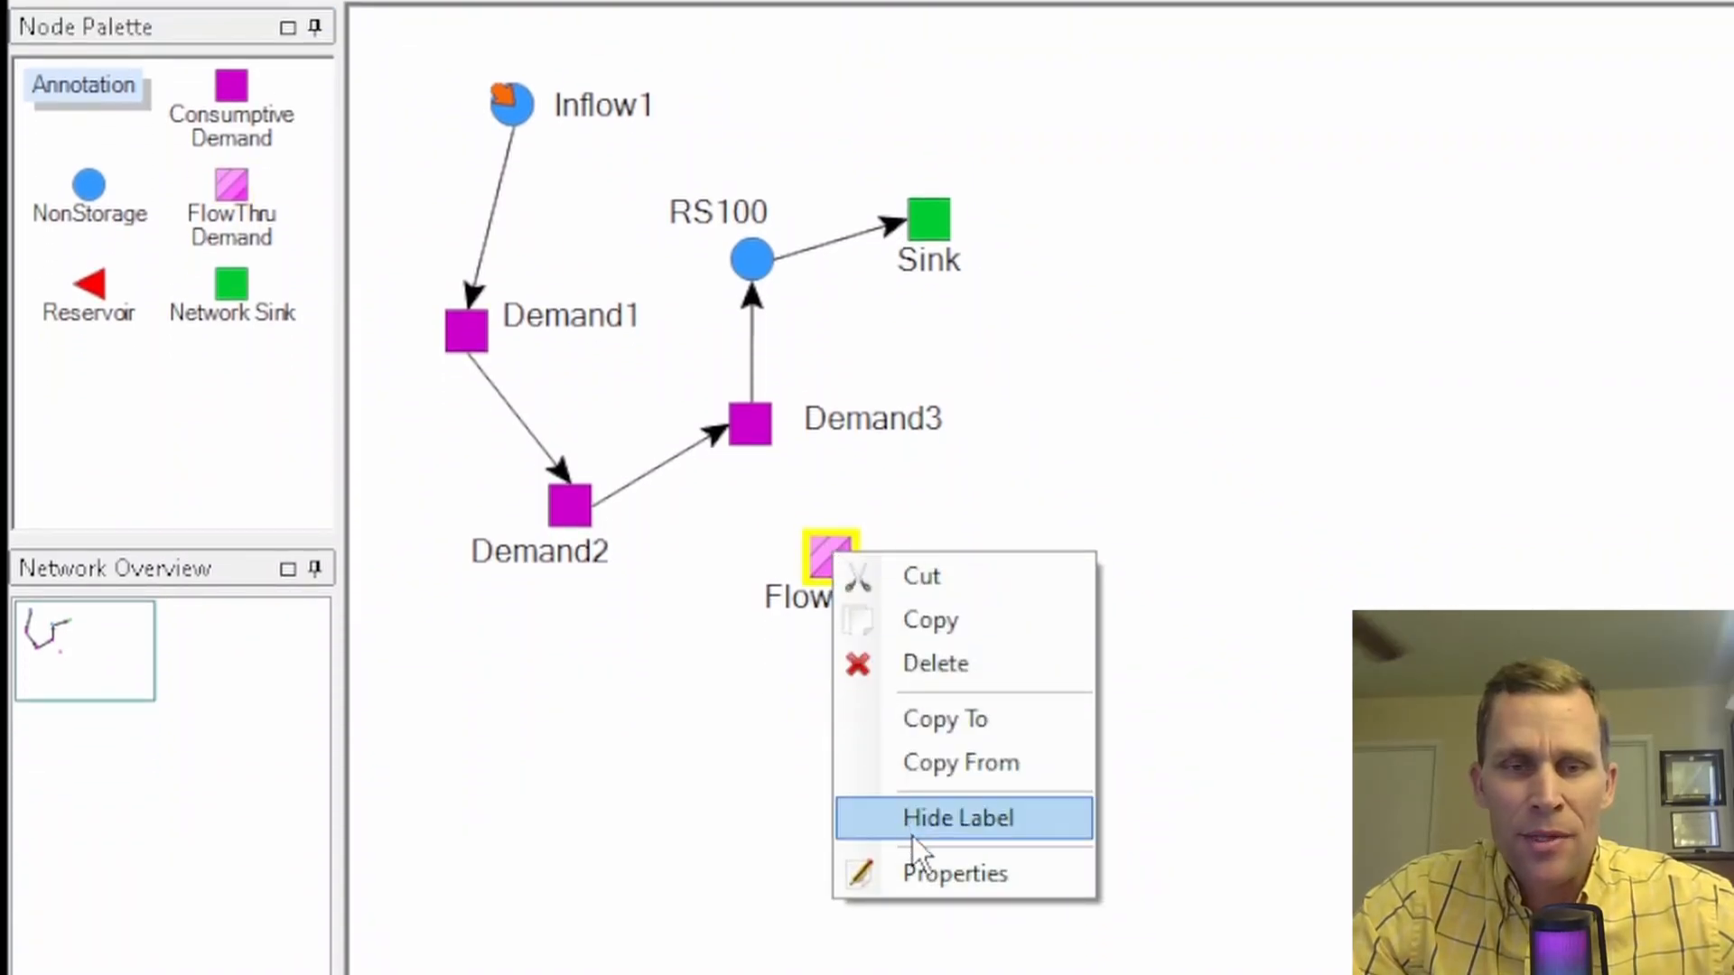
pyautogui.click(930, 921)
pyautogui.moveTo(558, 89); pyautogui.dragTo(1498, 0)
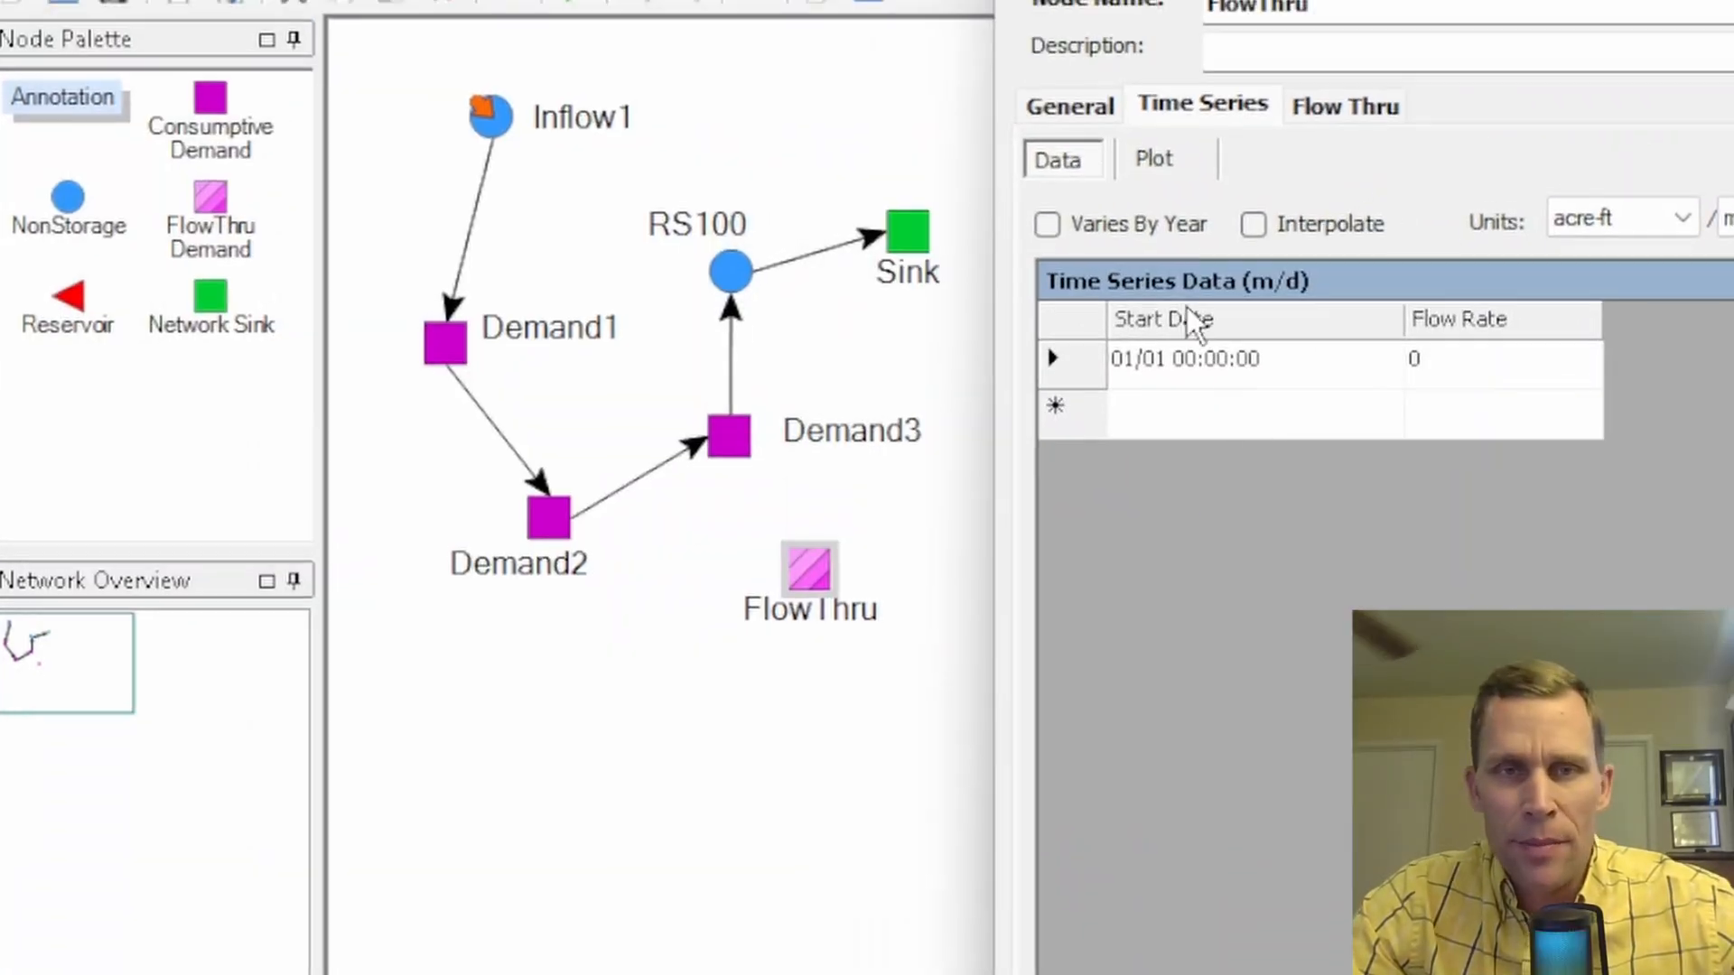
pyautogui.click(1088, 92)
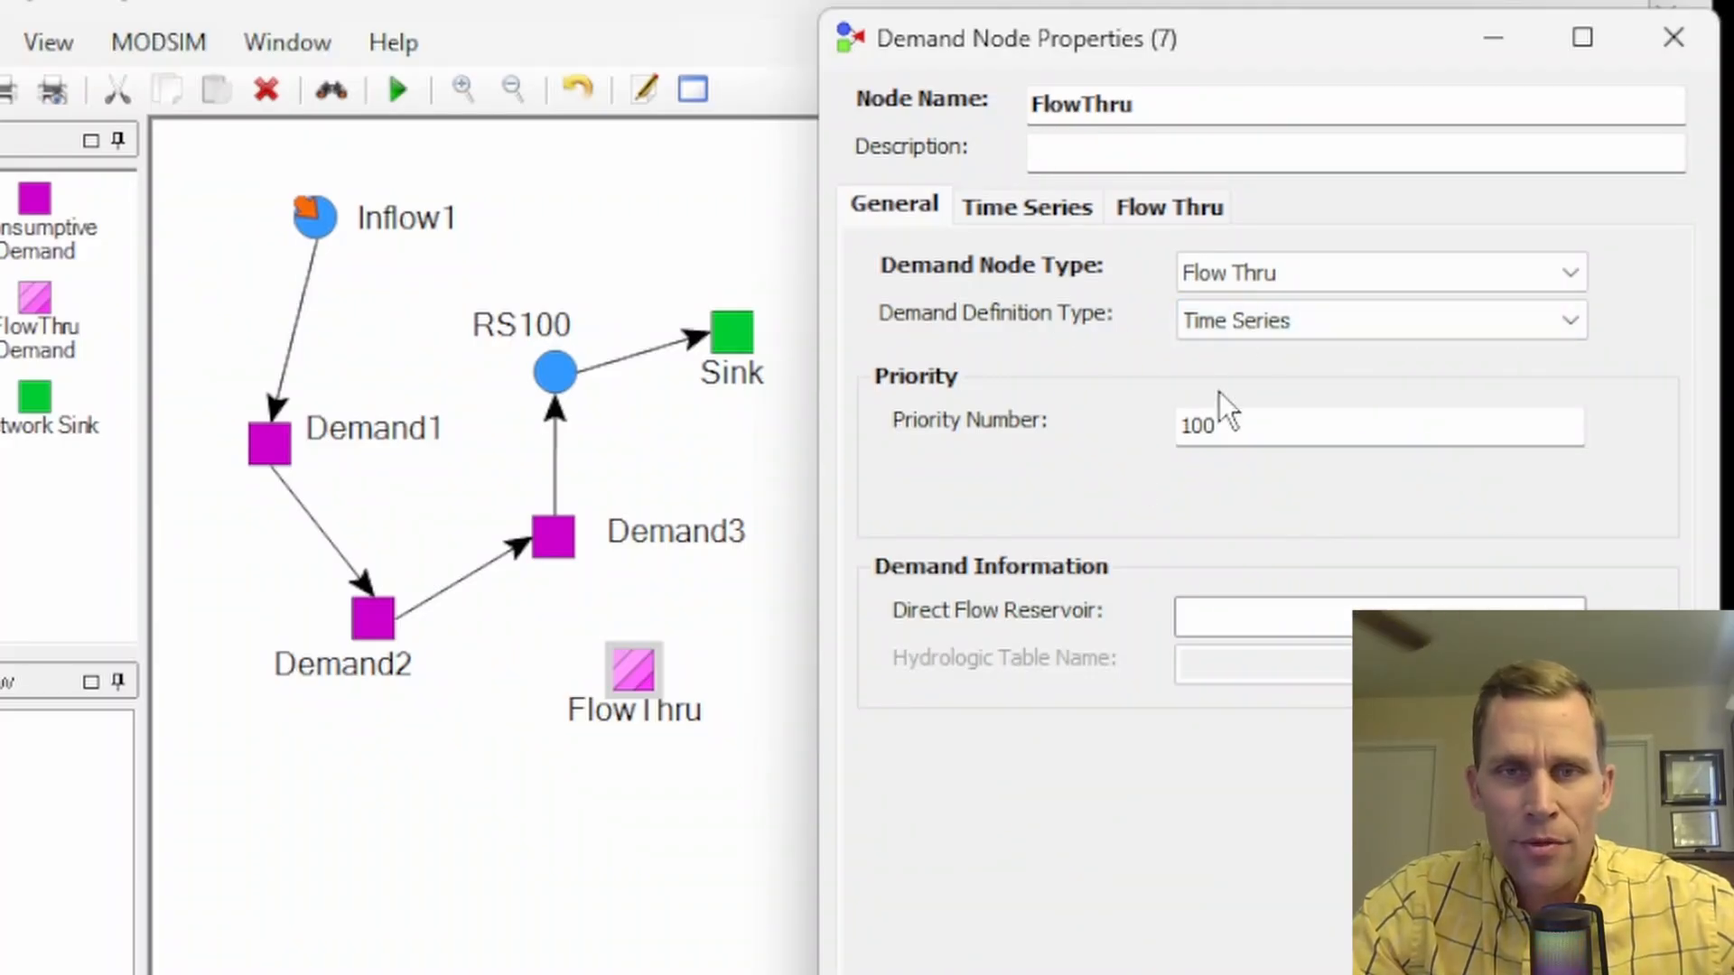
pyautogui.click(1268, 320)
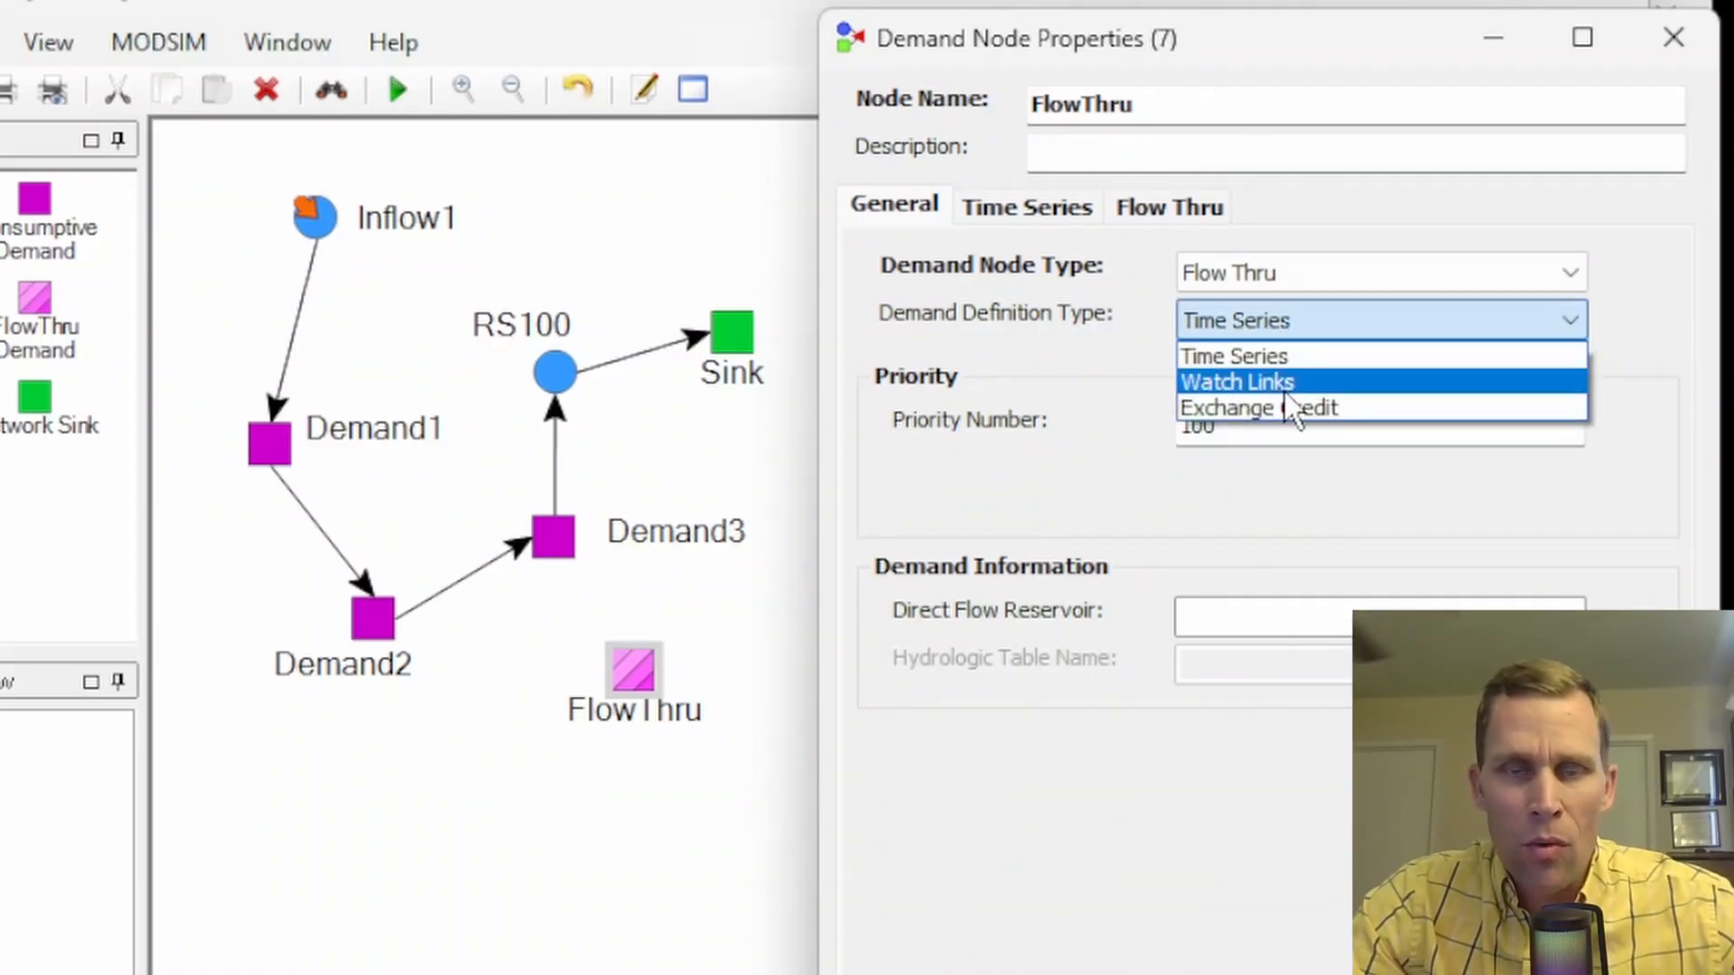
pyautogui.click(1112, 377)
pyautogui.click(1673, 37)
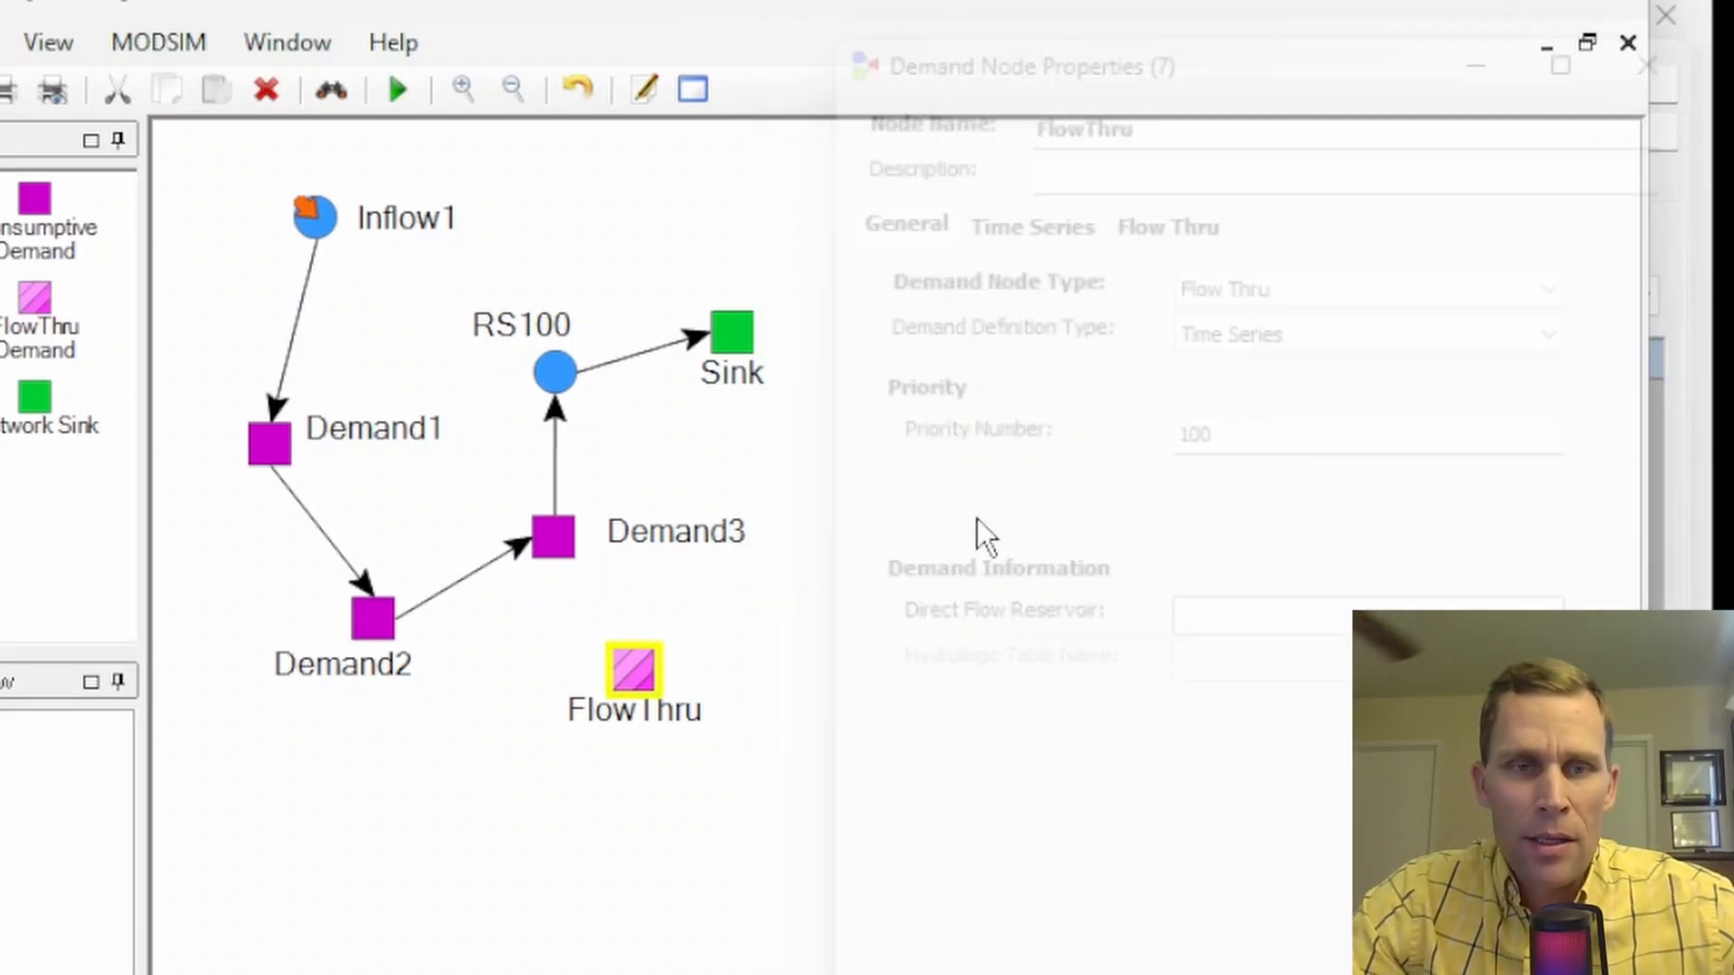
# - Close Demand3's open properties and delete the FlowThru node from the network
pyautogui.moveTo(831, 800); pyautogui.dragTo(563, 633)
pyautogui.press('Delete')
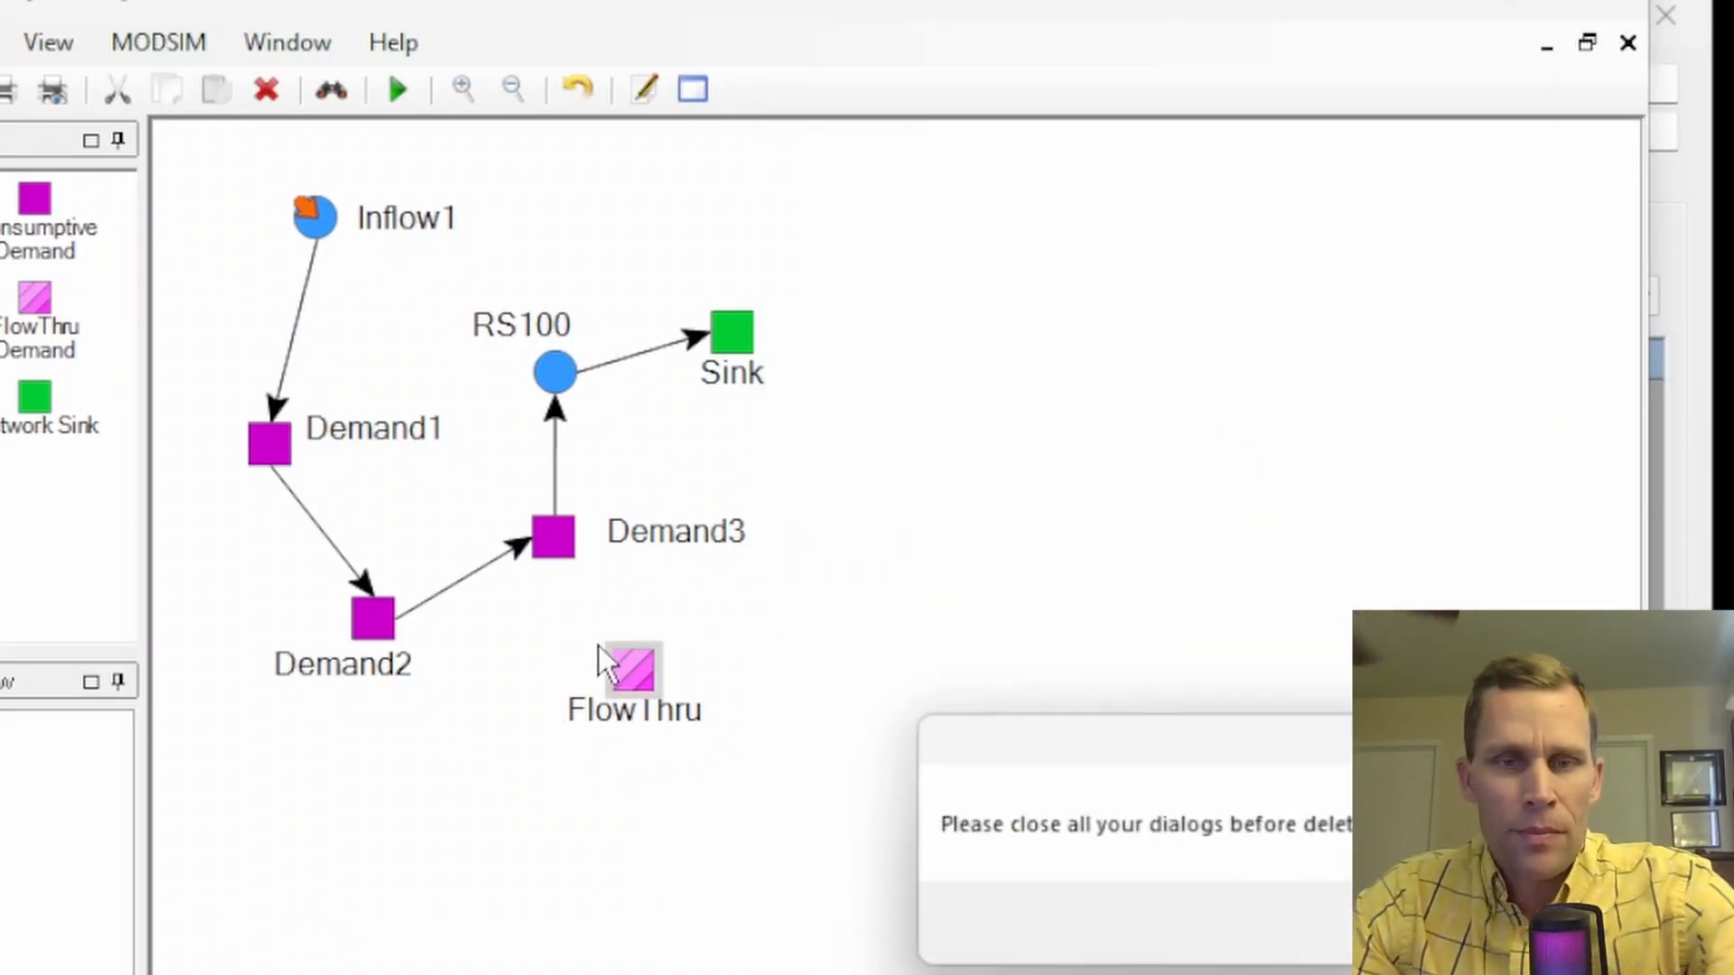
pyautogui.click(1494, 923)
pyautogui.click(1681, 695)
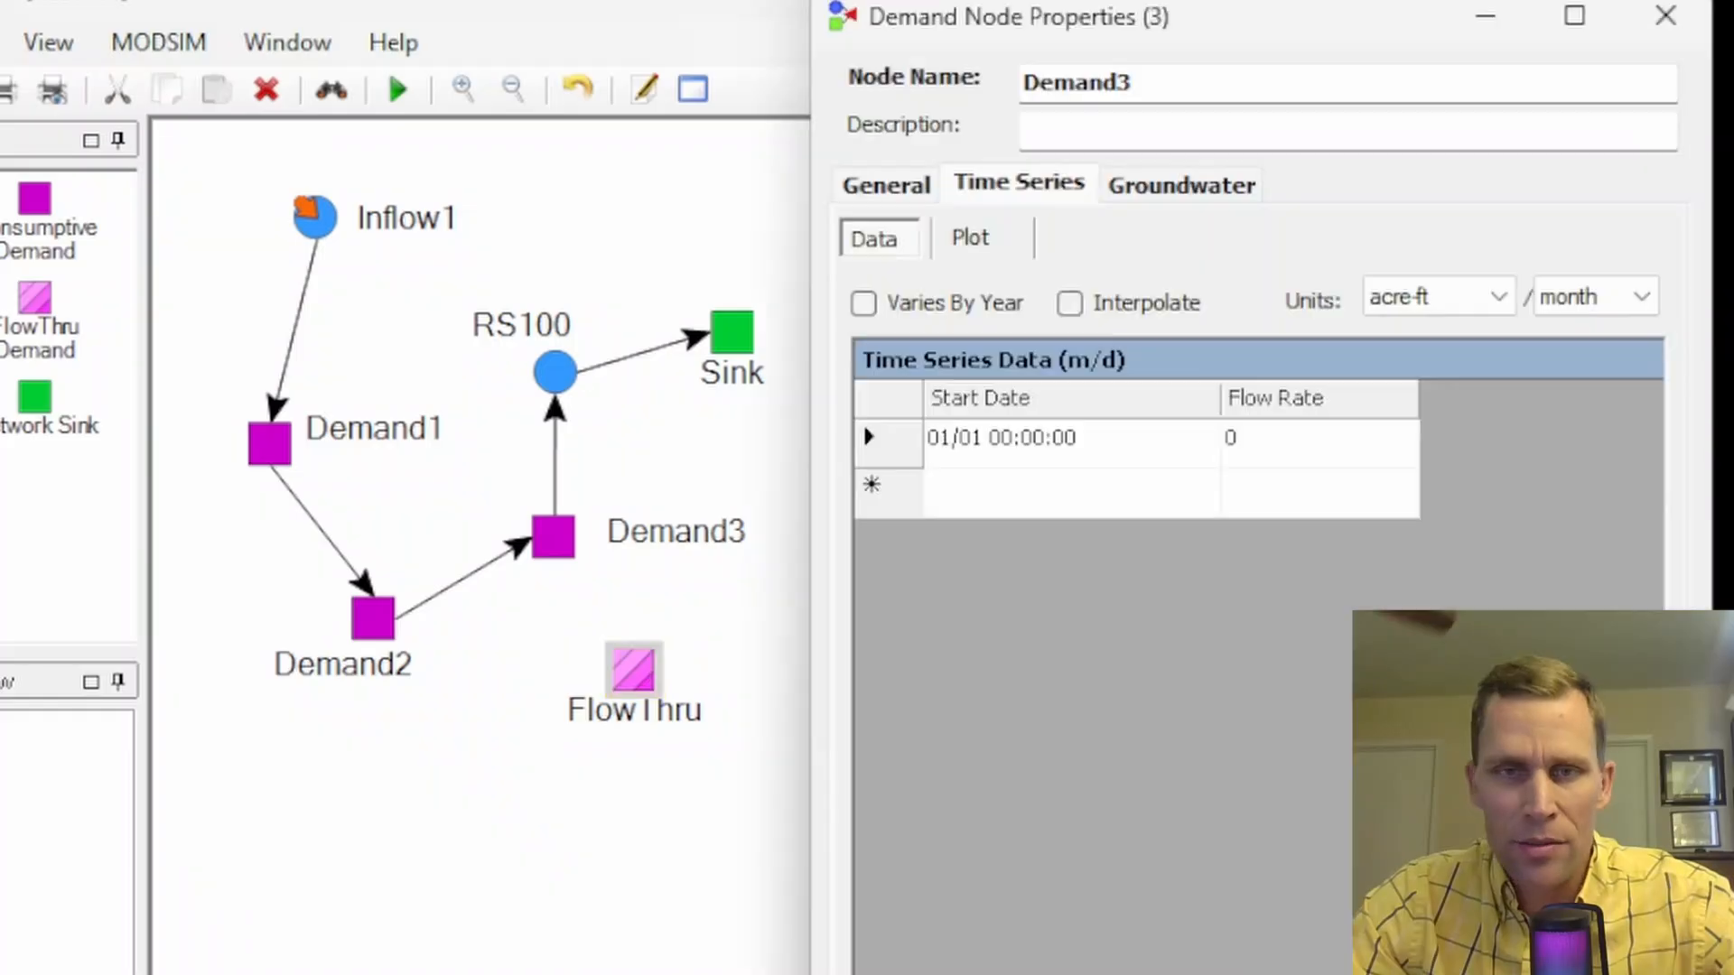
pyautogui.click(1668, 38)
pyautogui.moveTo(782, 890); pyautogui.dragTo(544, 622)
pyautogui.press('Delete')
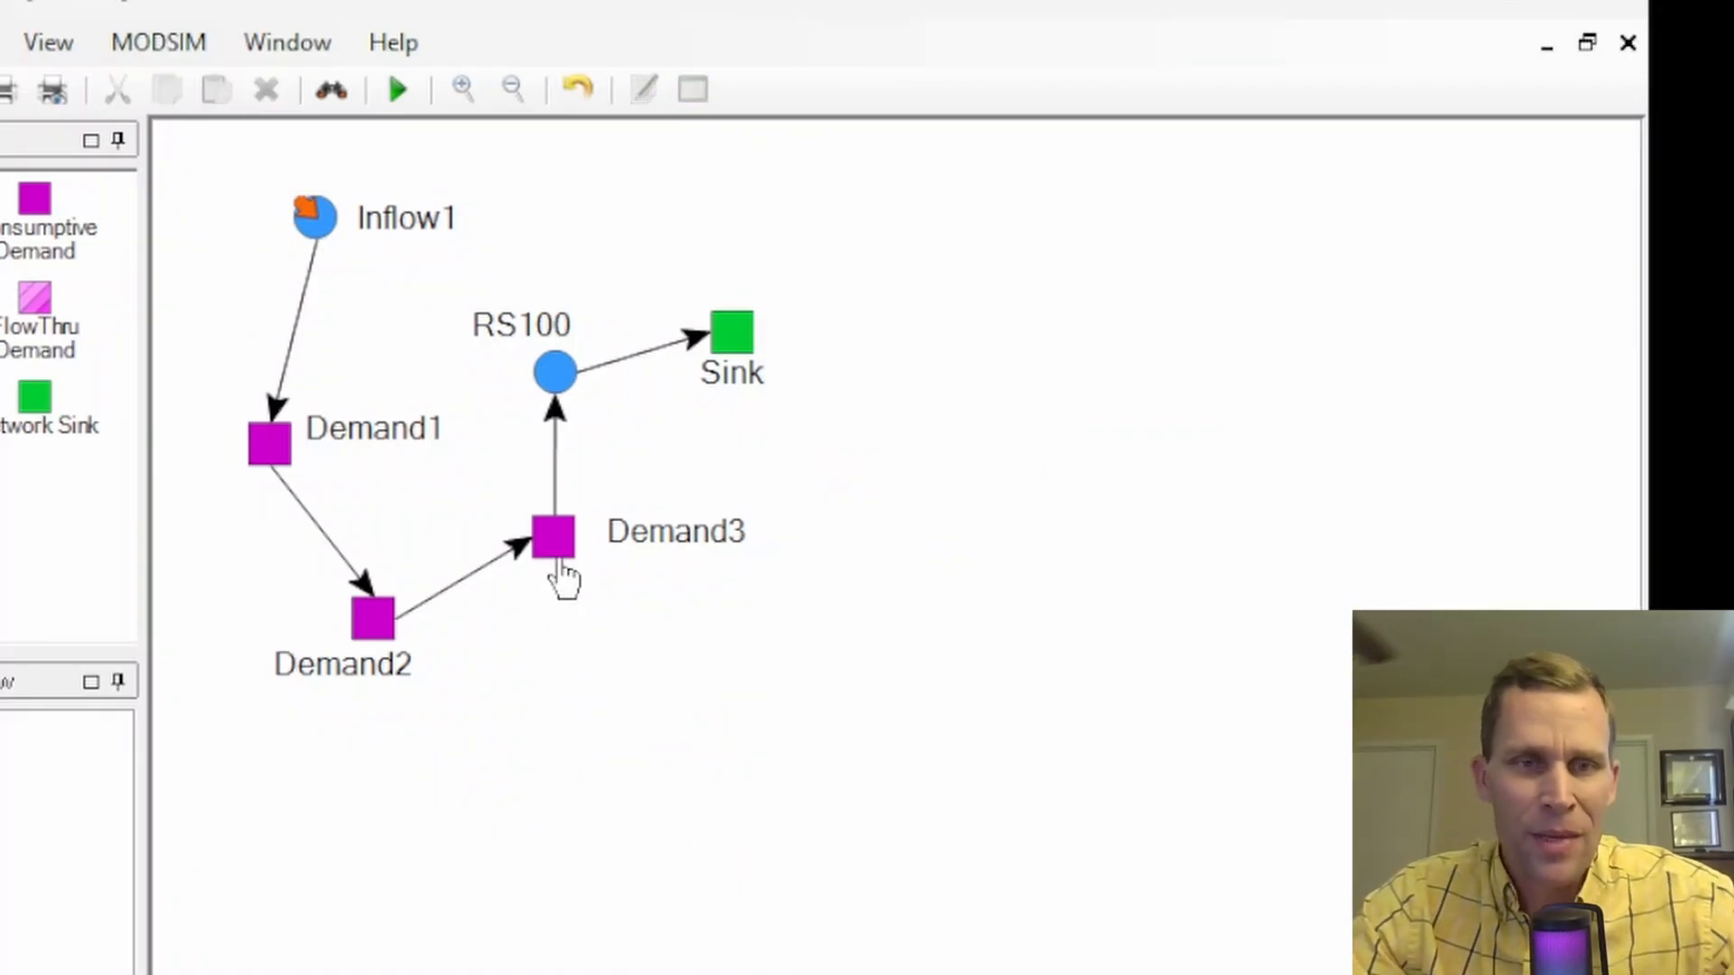
# - Open Demand3's time series data and set the flow rate starting 01/01 to 5
pyautogui.rightClick(560, 567)
pyautogui.click(647, 874)
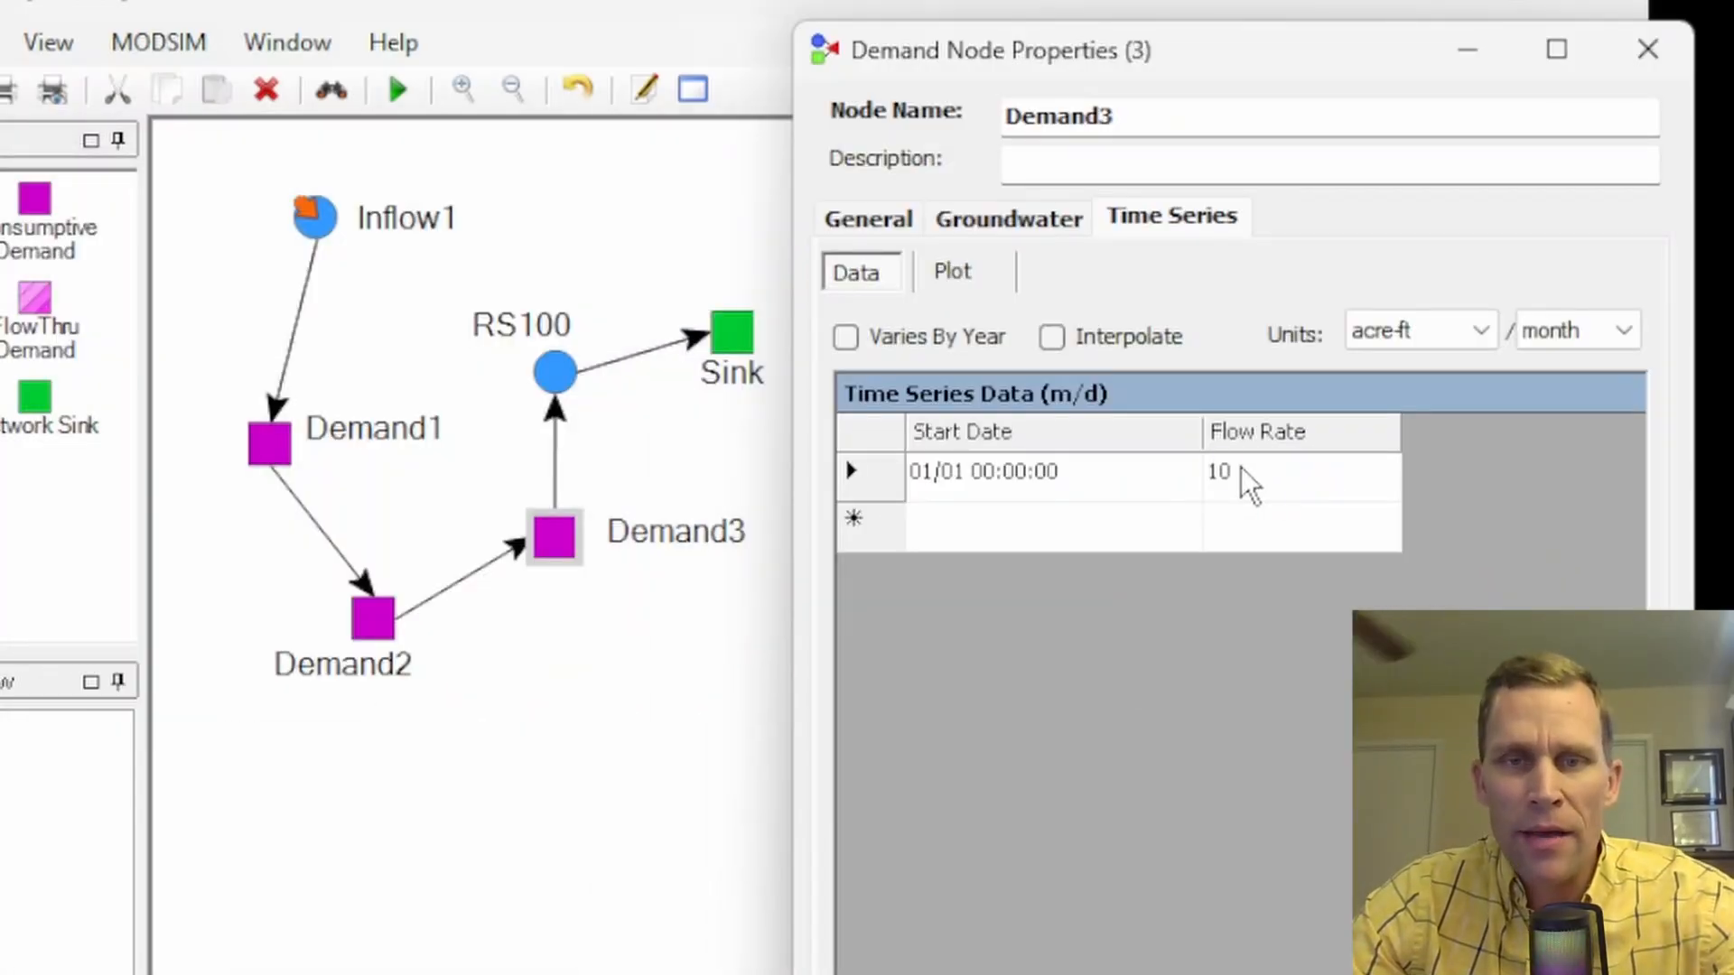
pyautogui.click(1247, 485)
pyautogui.click(1277, 474)
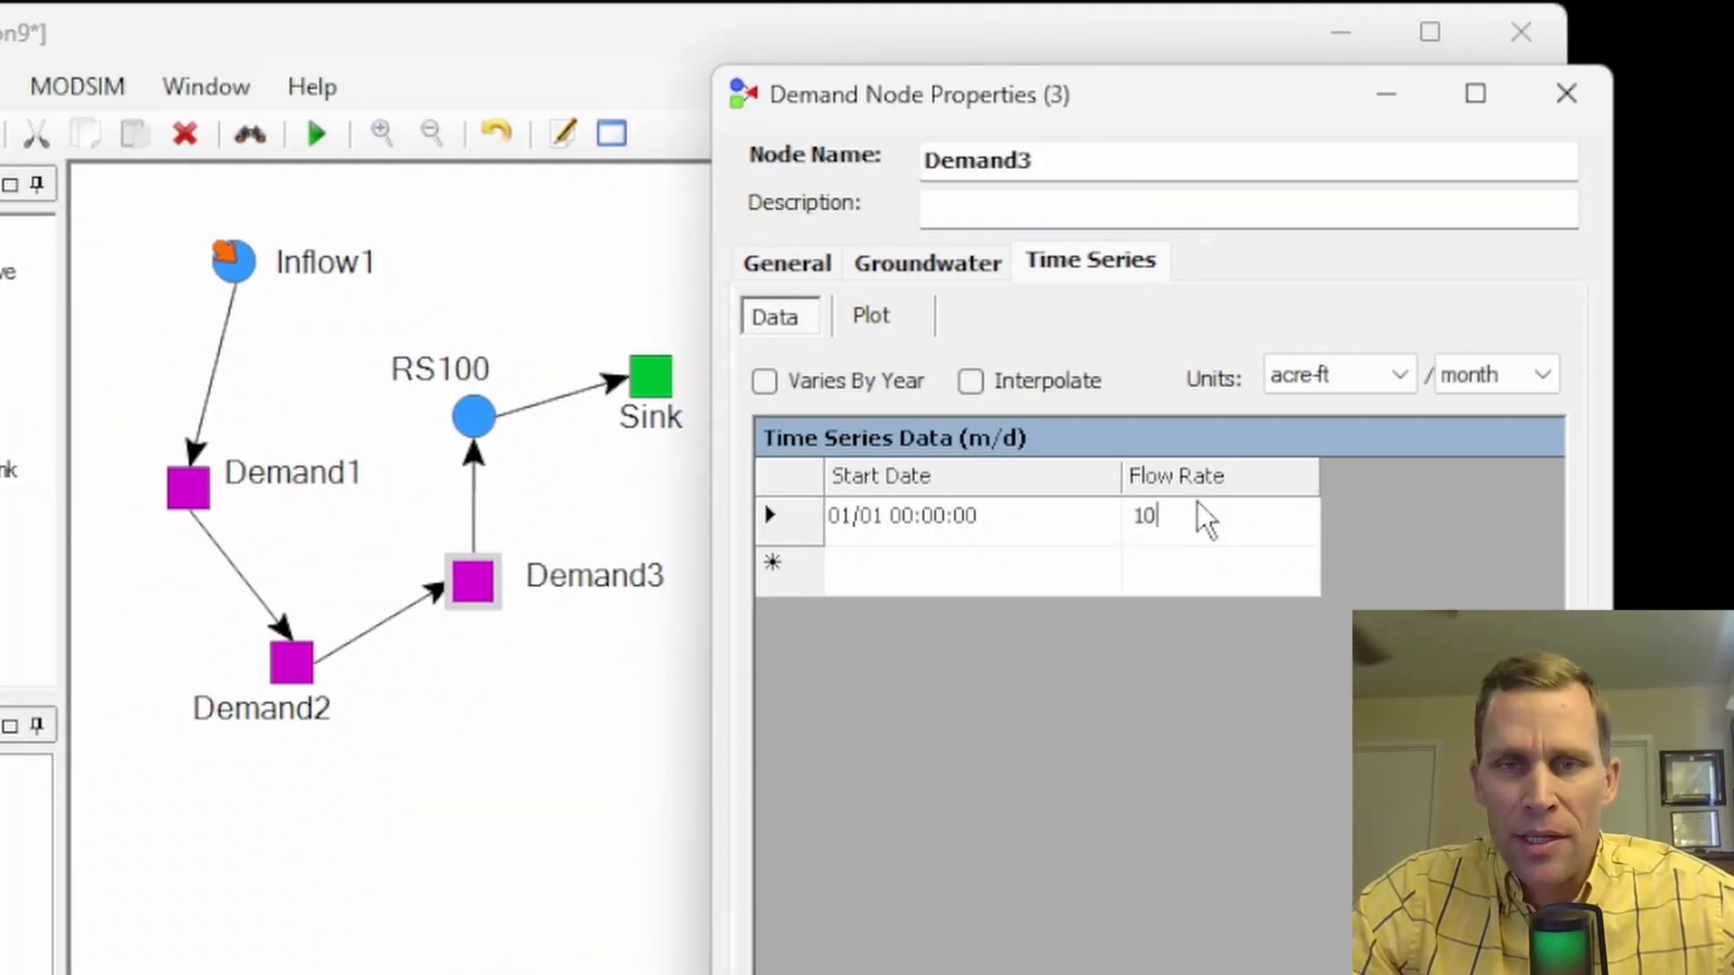
pyautogui.moveTo(1188, 513); pyautogui.dragTo(1103, 533)
pyautogui.write('5')
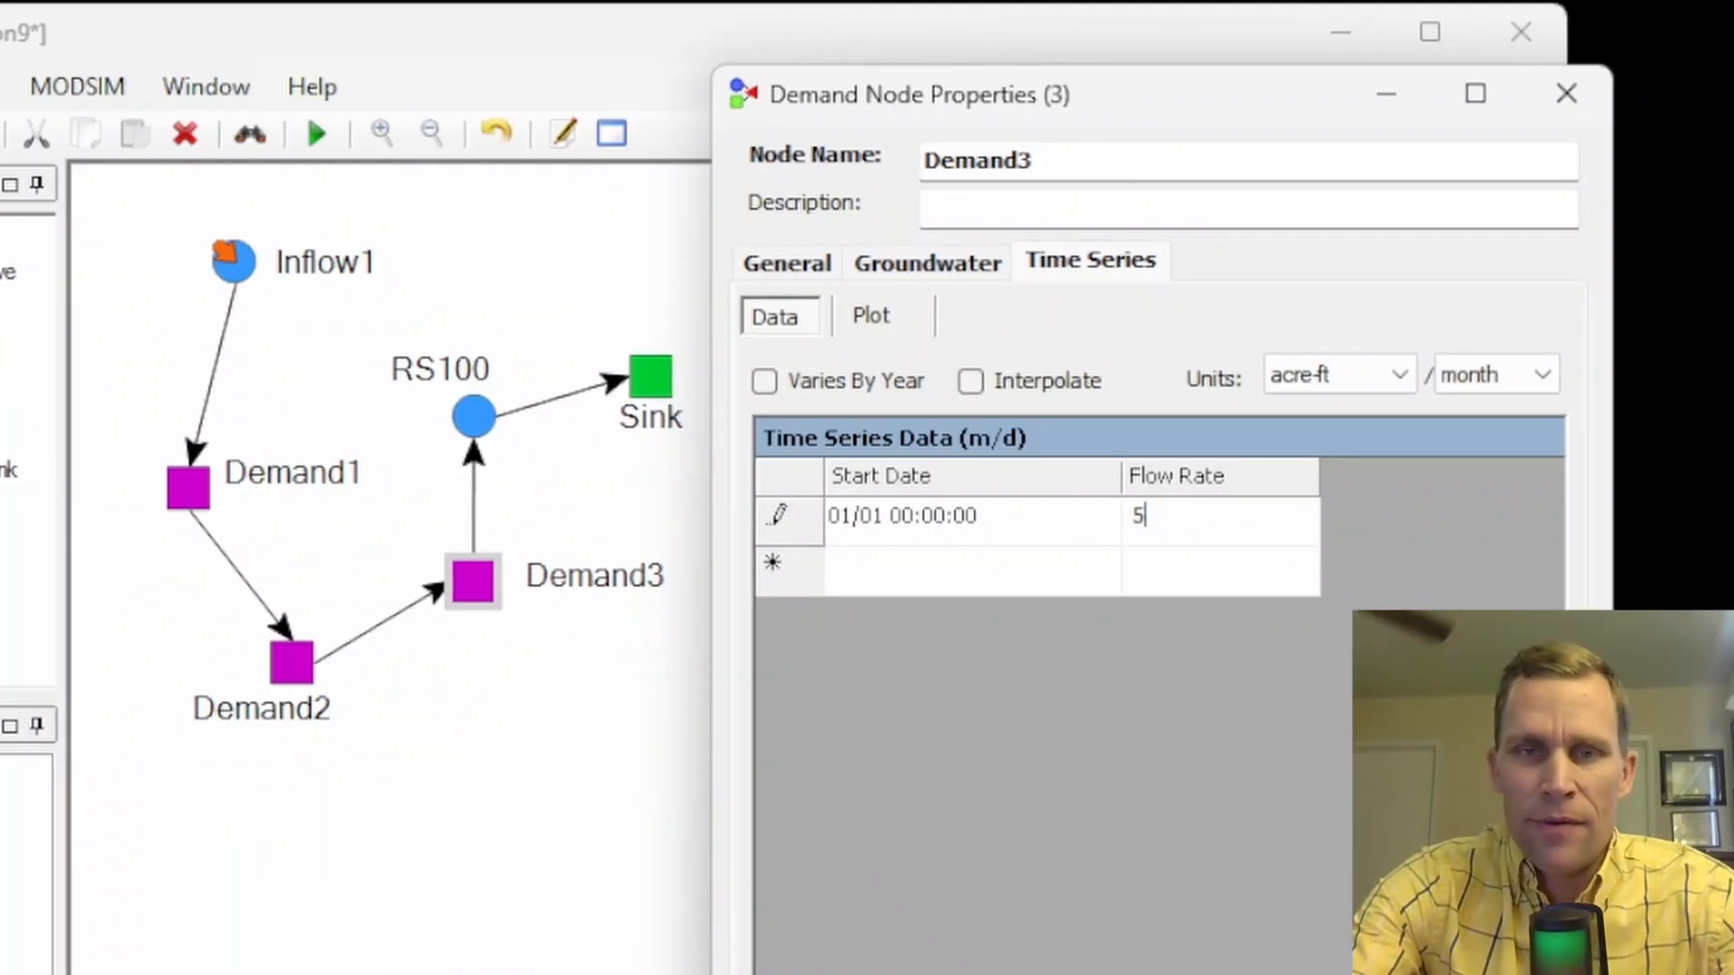
pyautogui.press('Return')
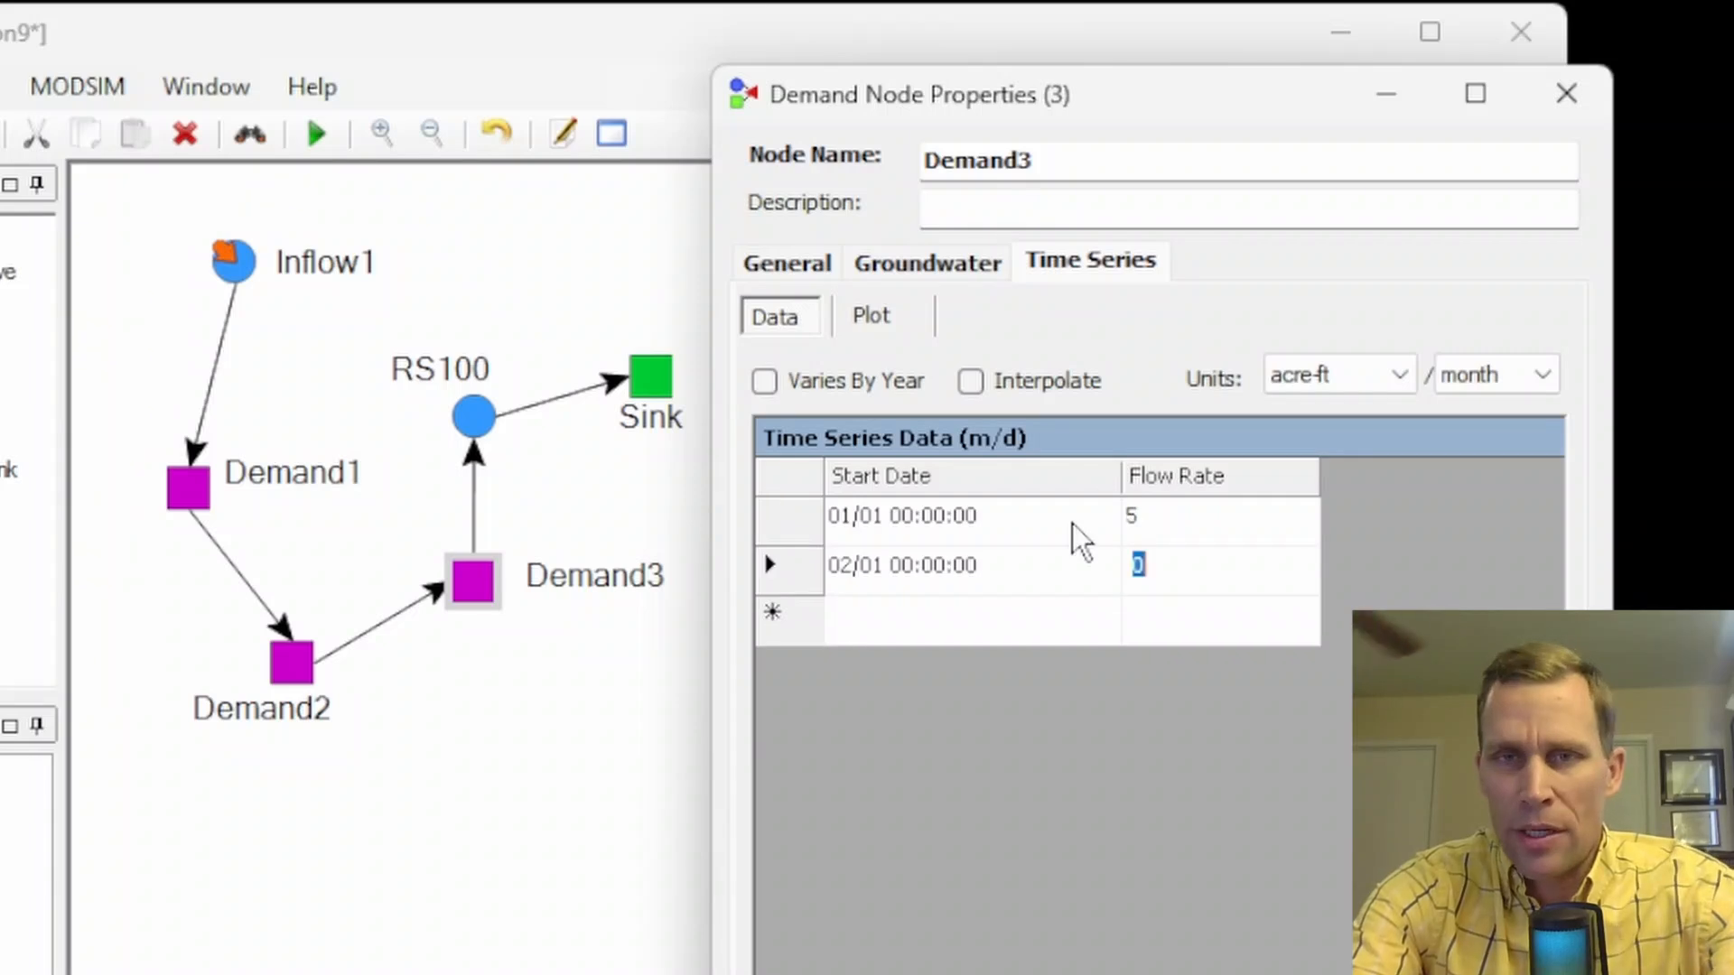
# - Enter a flow rate of 6 for 02/01 and 6.5 for 03/01 in Demand3's time series
pyautogui.write('6')
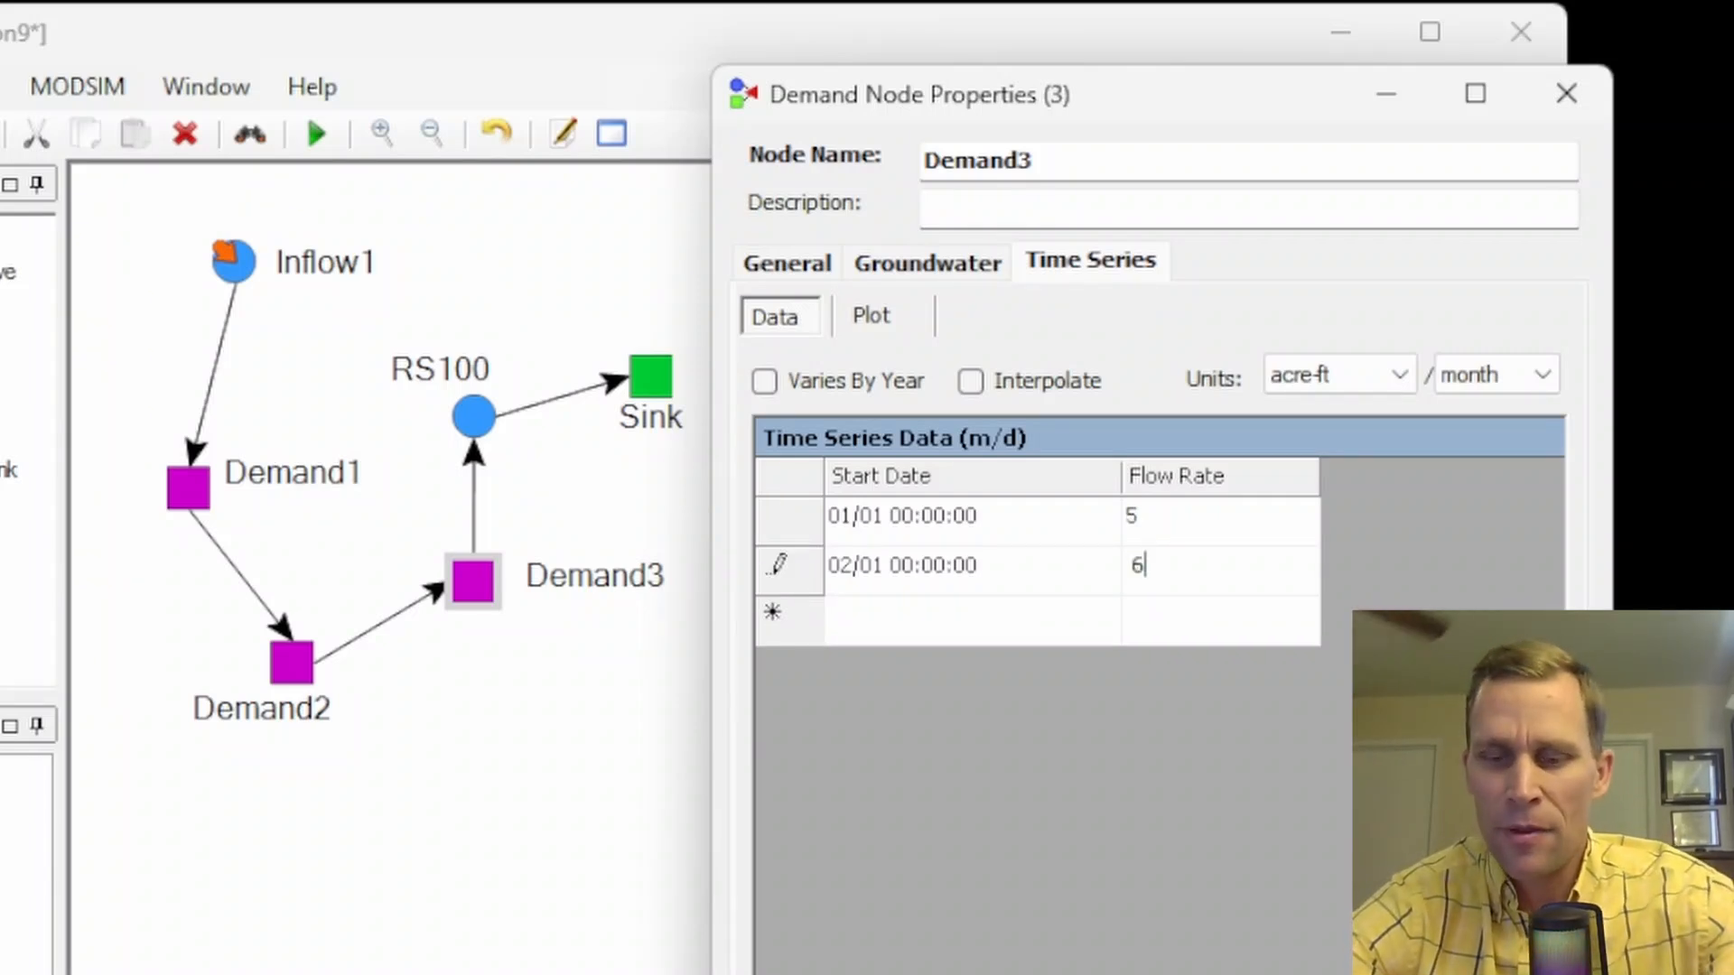
pyautogui.press('Return')
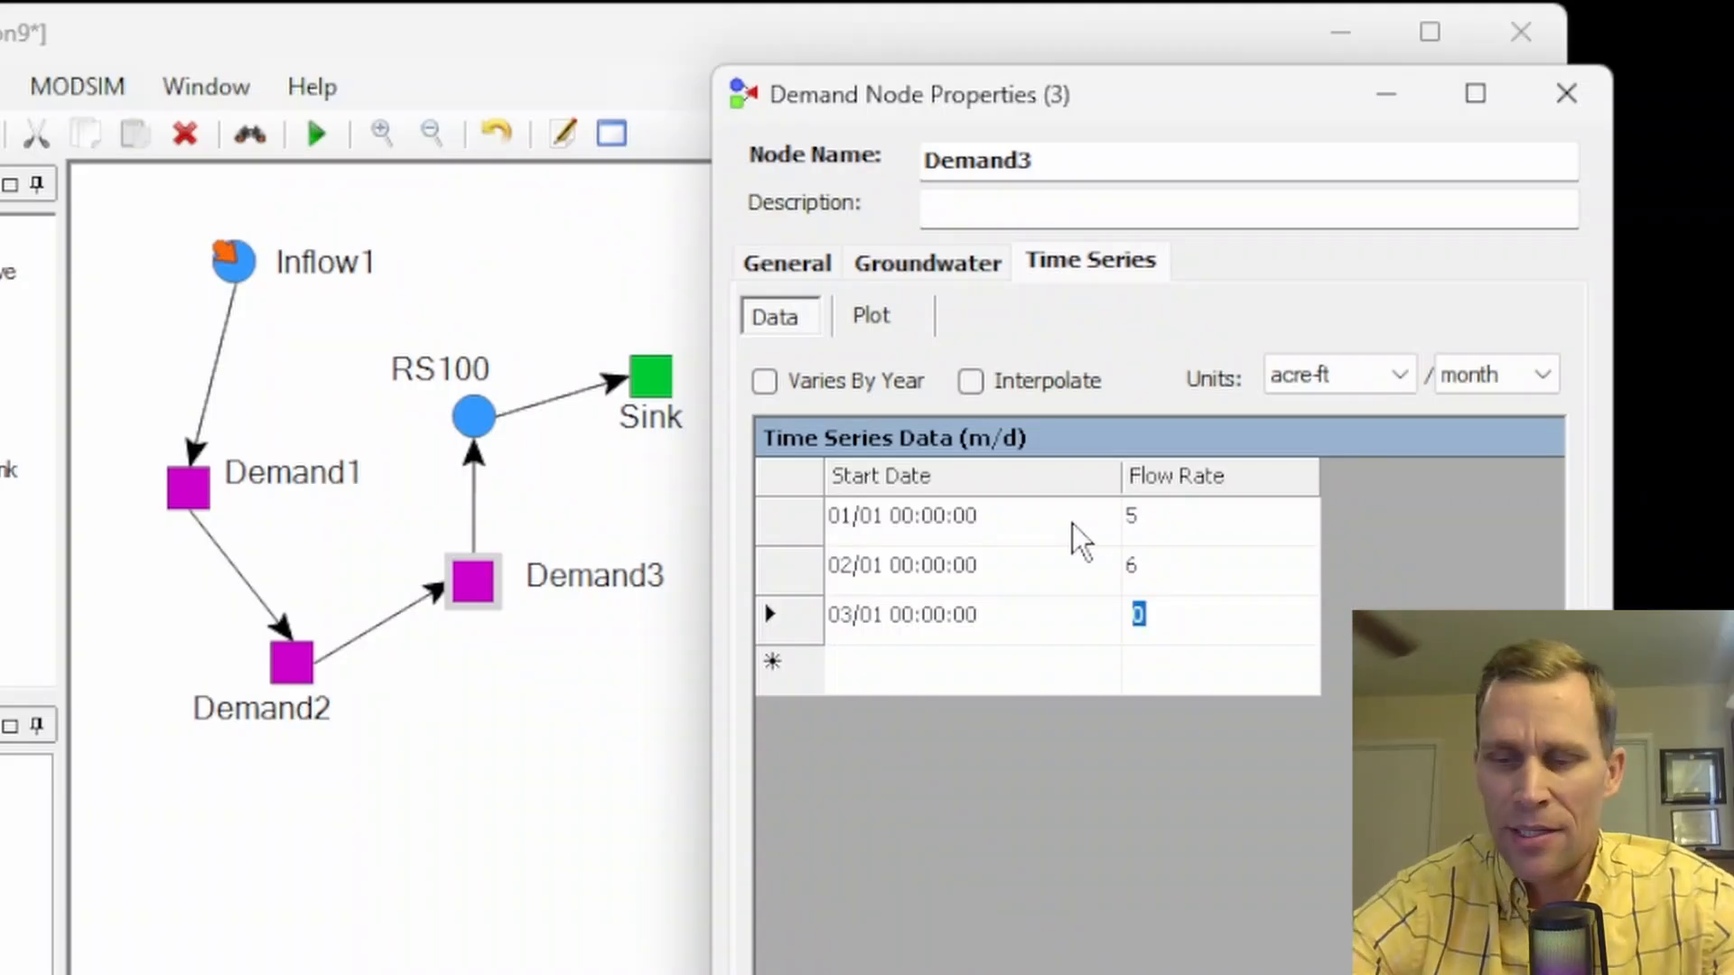
pyautogui.write('6.5')
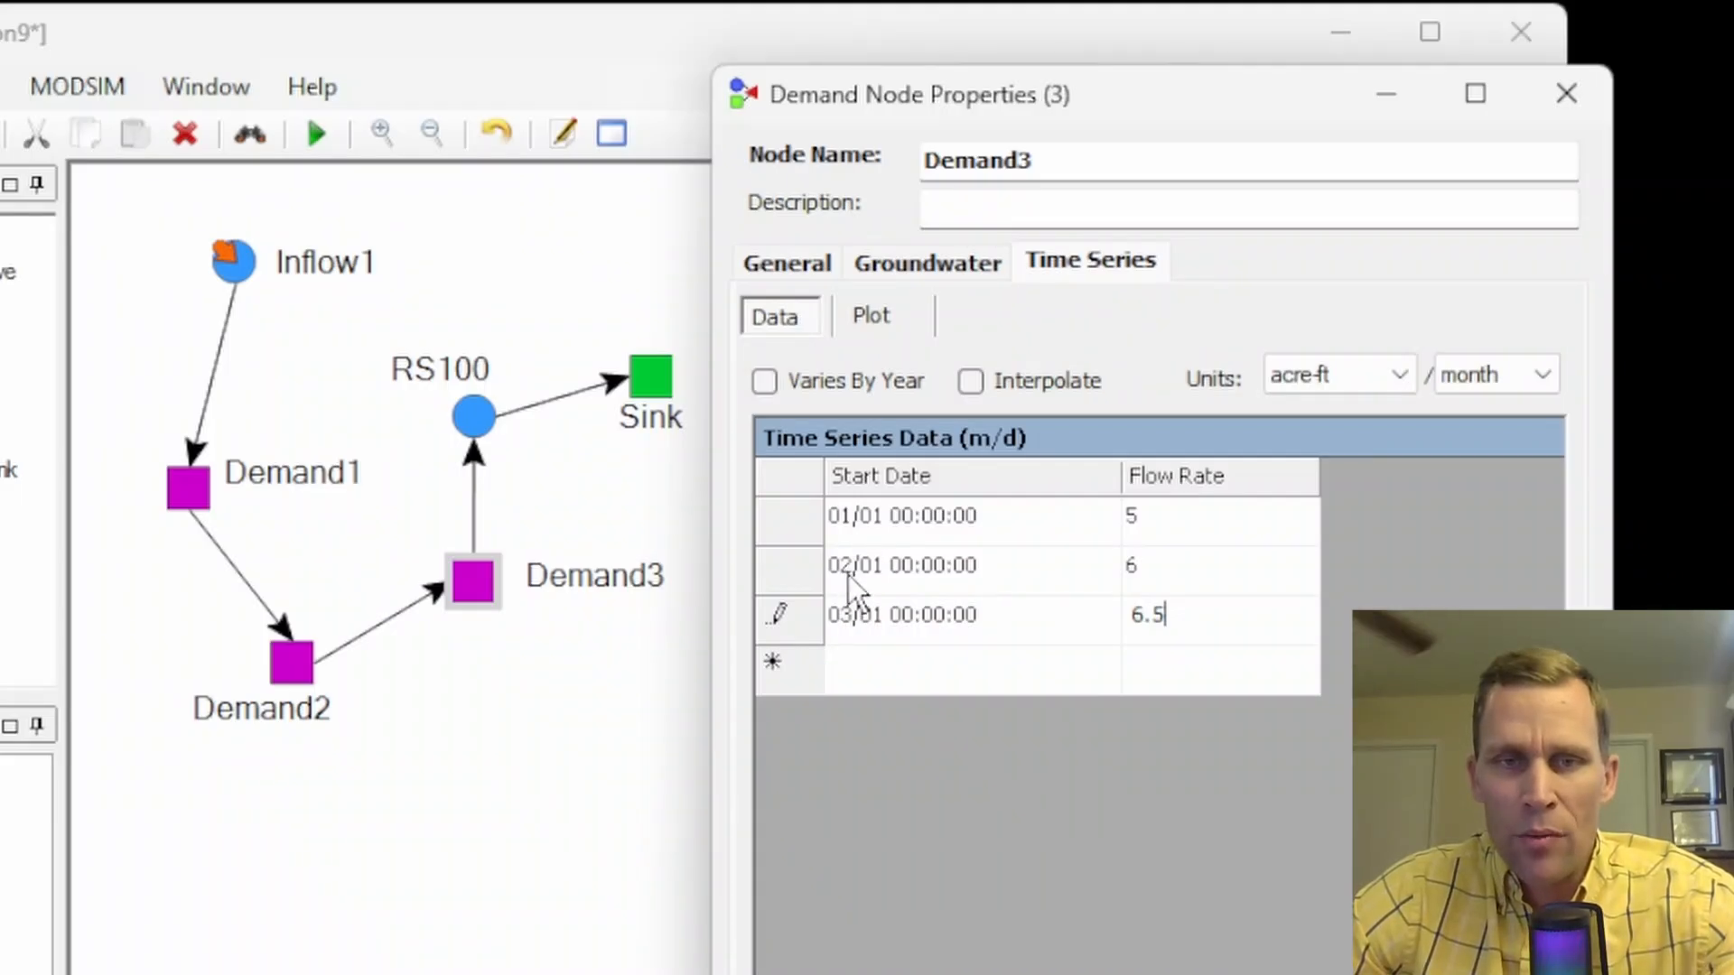
# - Set the start date of the third time series entry to 03/20 at 00:00:00
pyautogui.click(856, 625)
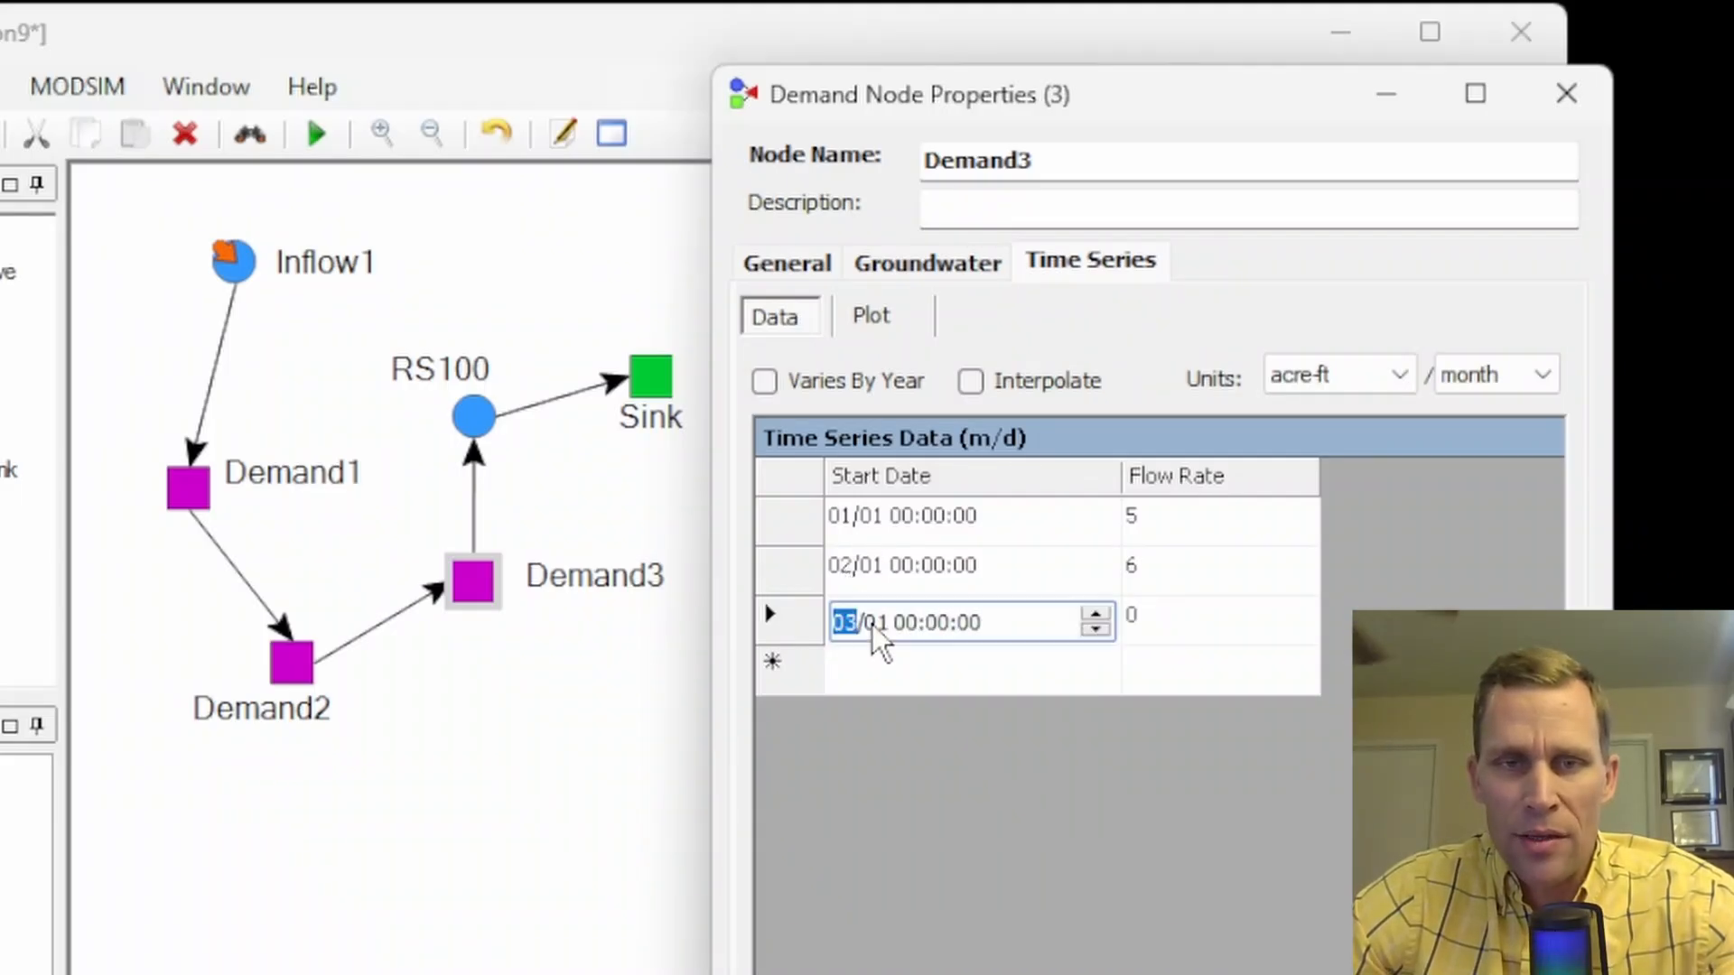
pyautogui.click(880, 623)
pyautogui.write('2')
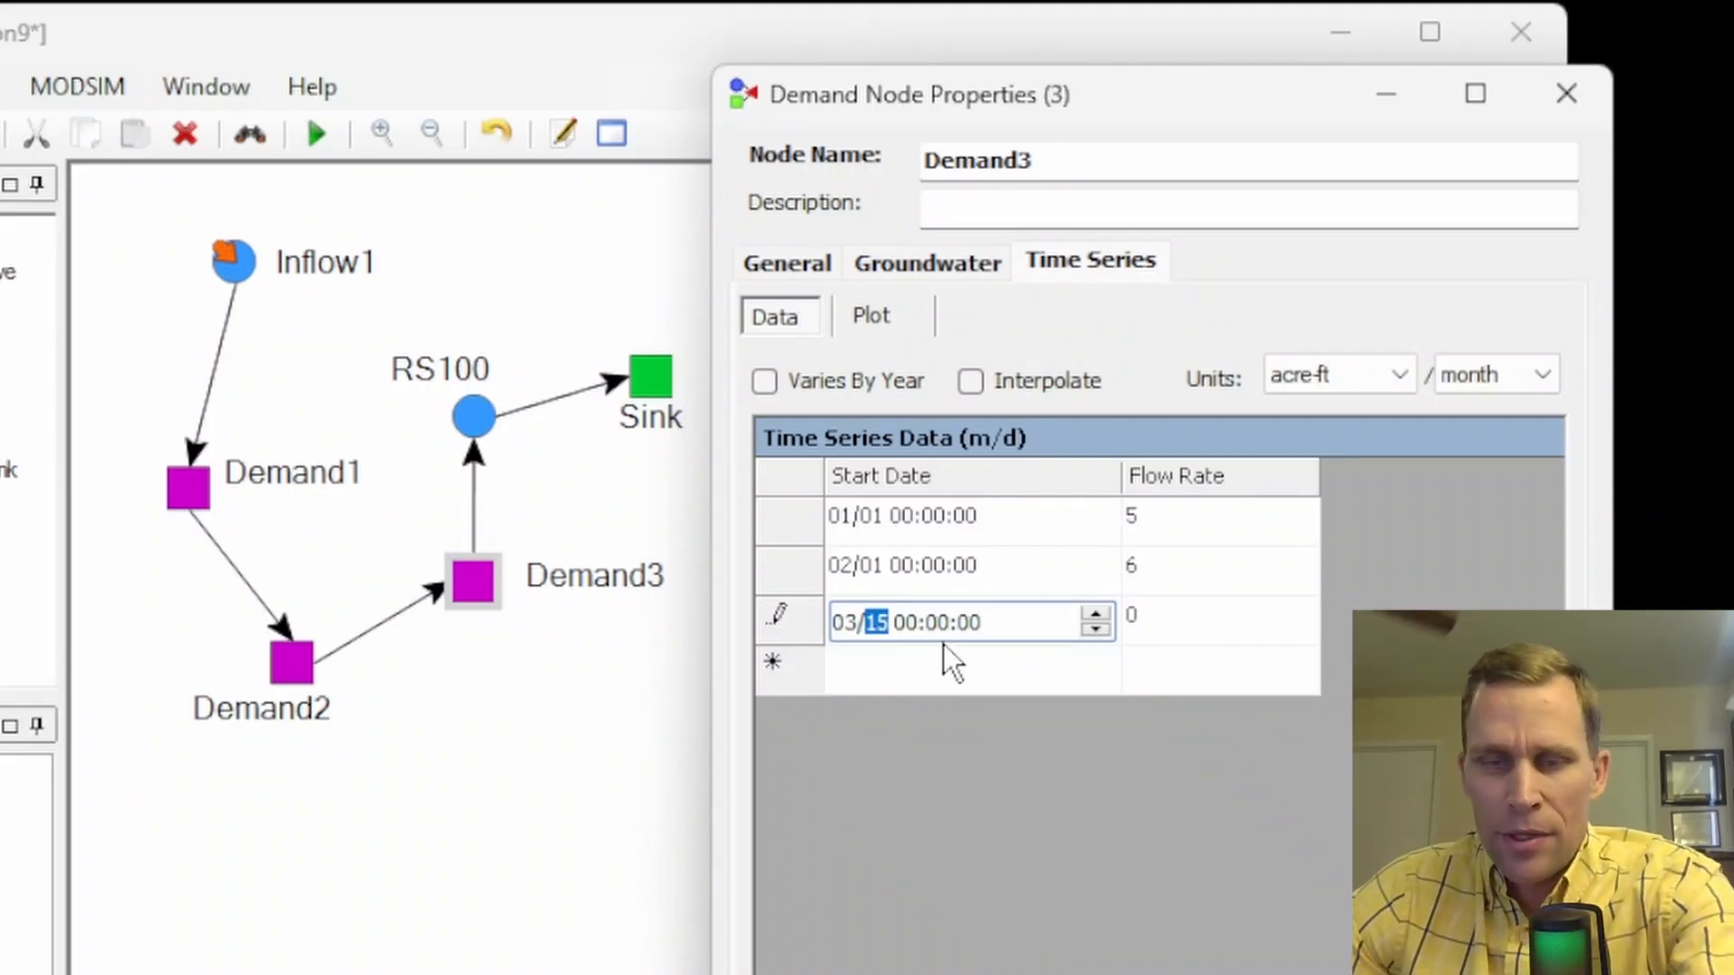
pyautogui.write('20')
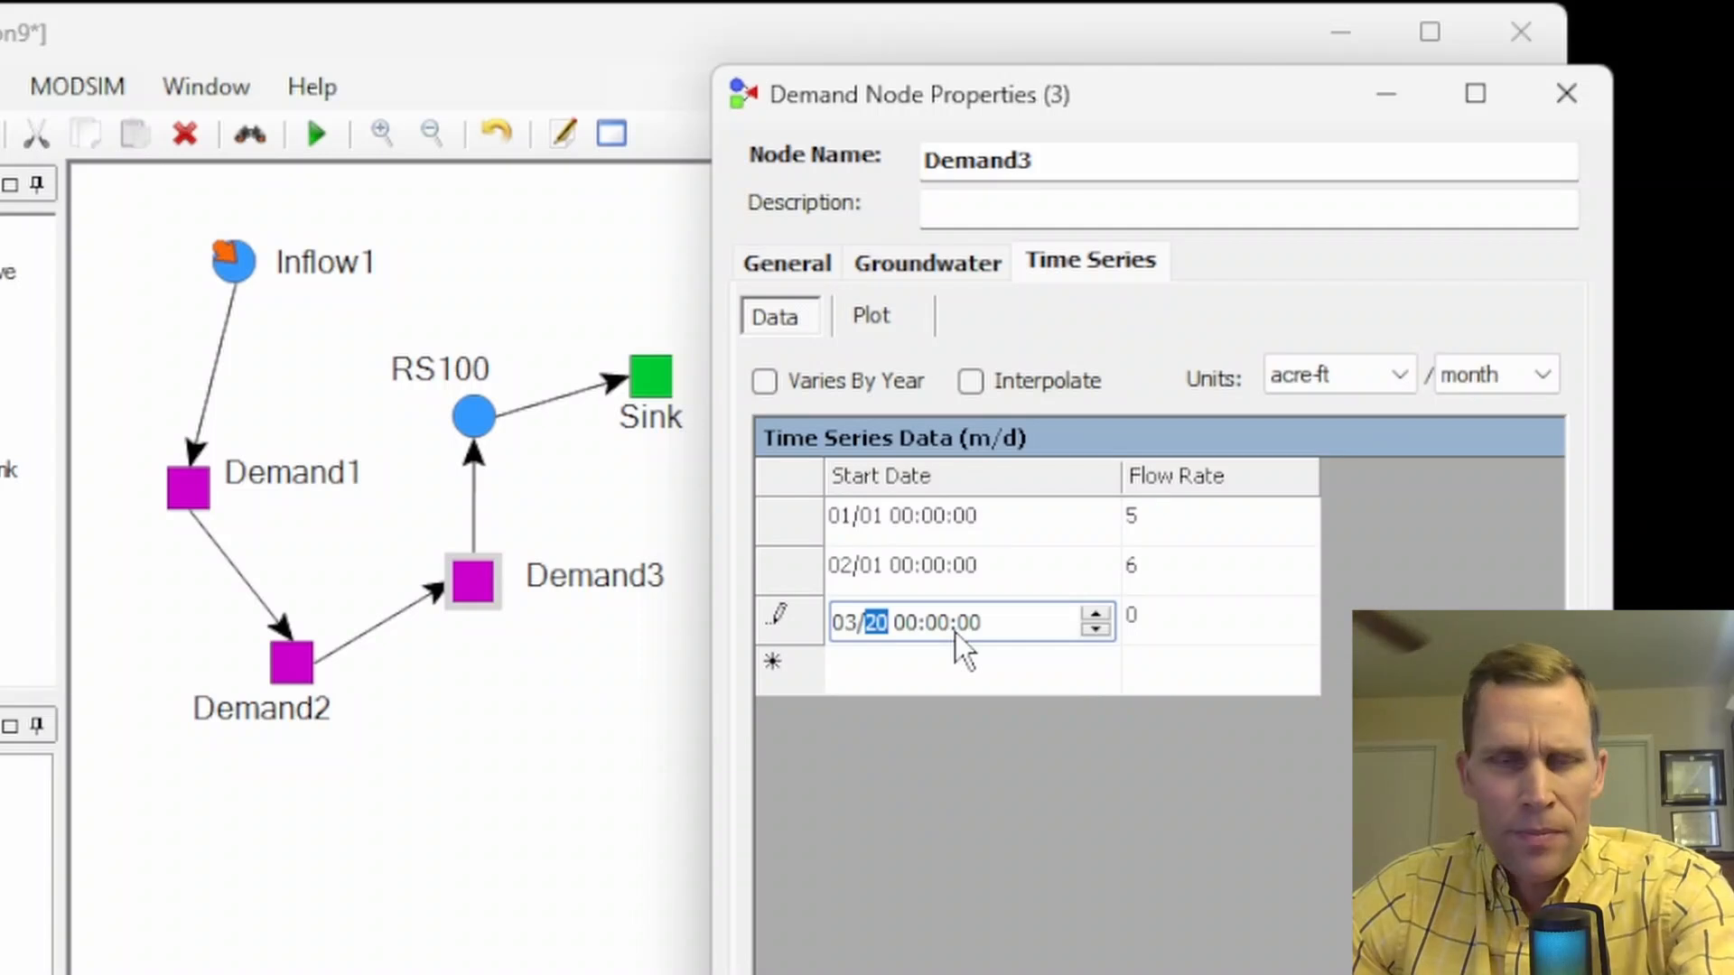
pyautogui.click(940, 625)
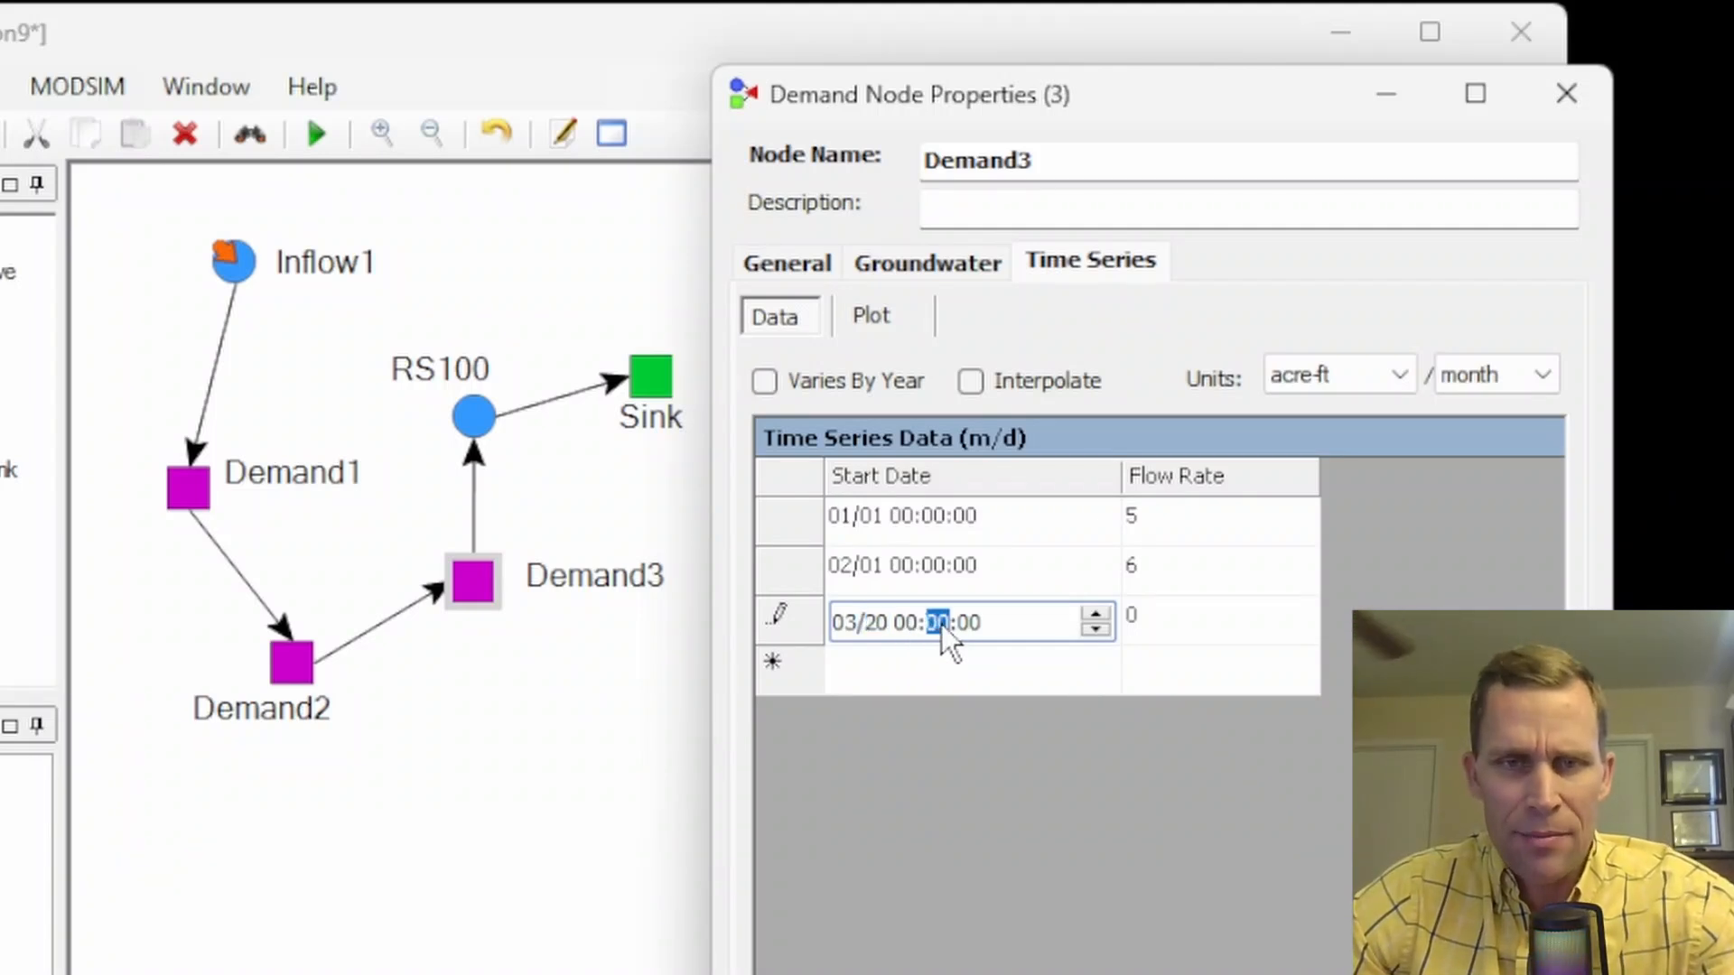
pyautogui.click(978, 621)
pyautogui.click(900, 617)
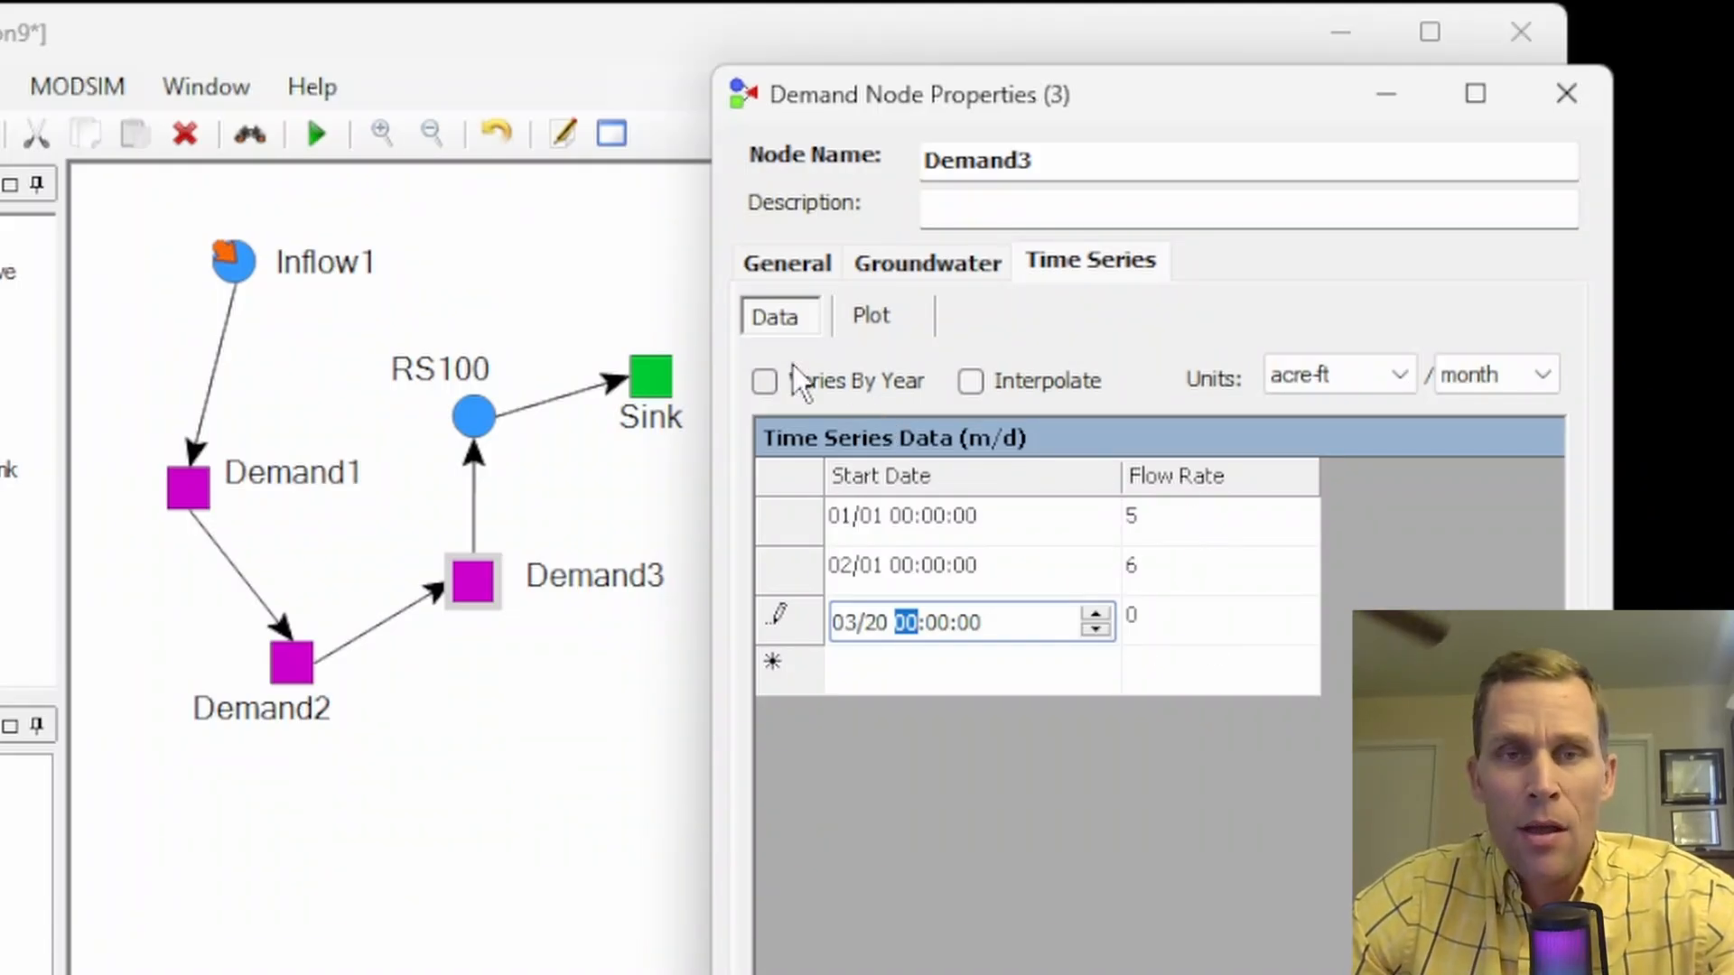
# - Make Demand3's time series vary by year and accept clearing the existing time series table
pyautogui.click(763, 381)
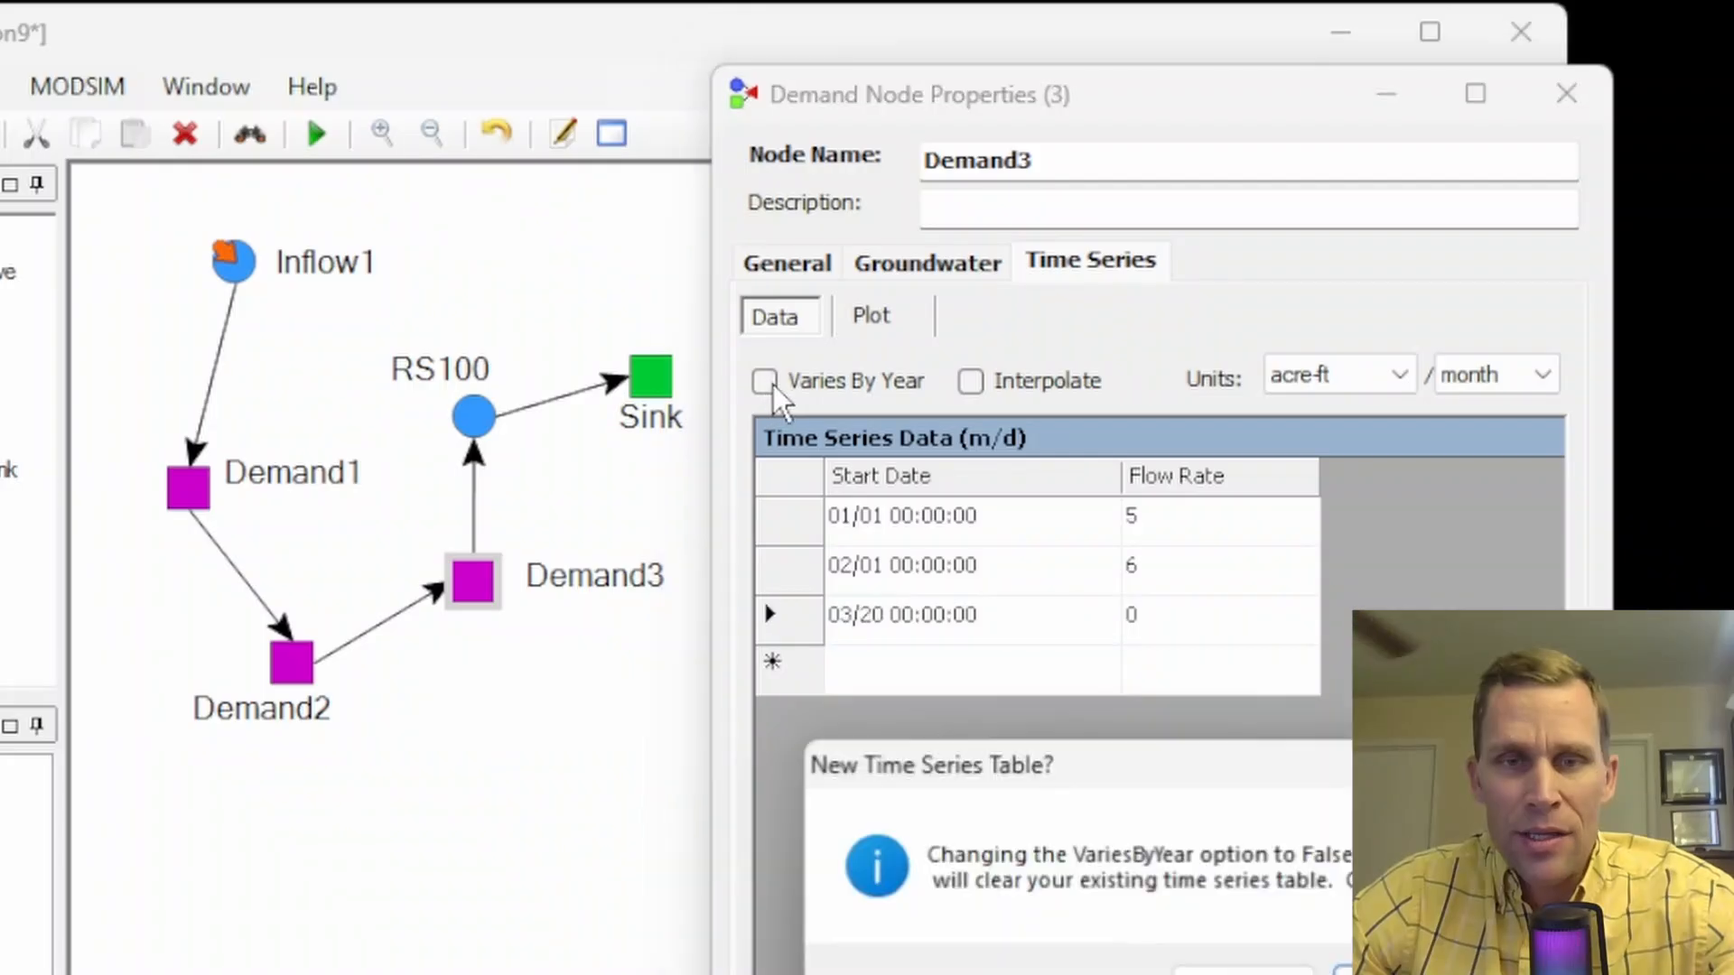
pyautogui.moveTo(1170, 773); pyautogui.dragTo(1041, 464)
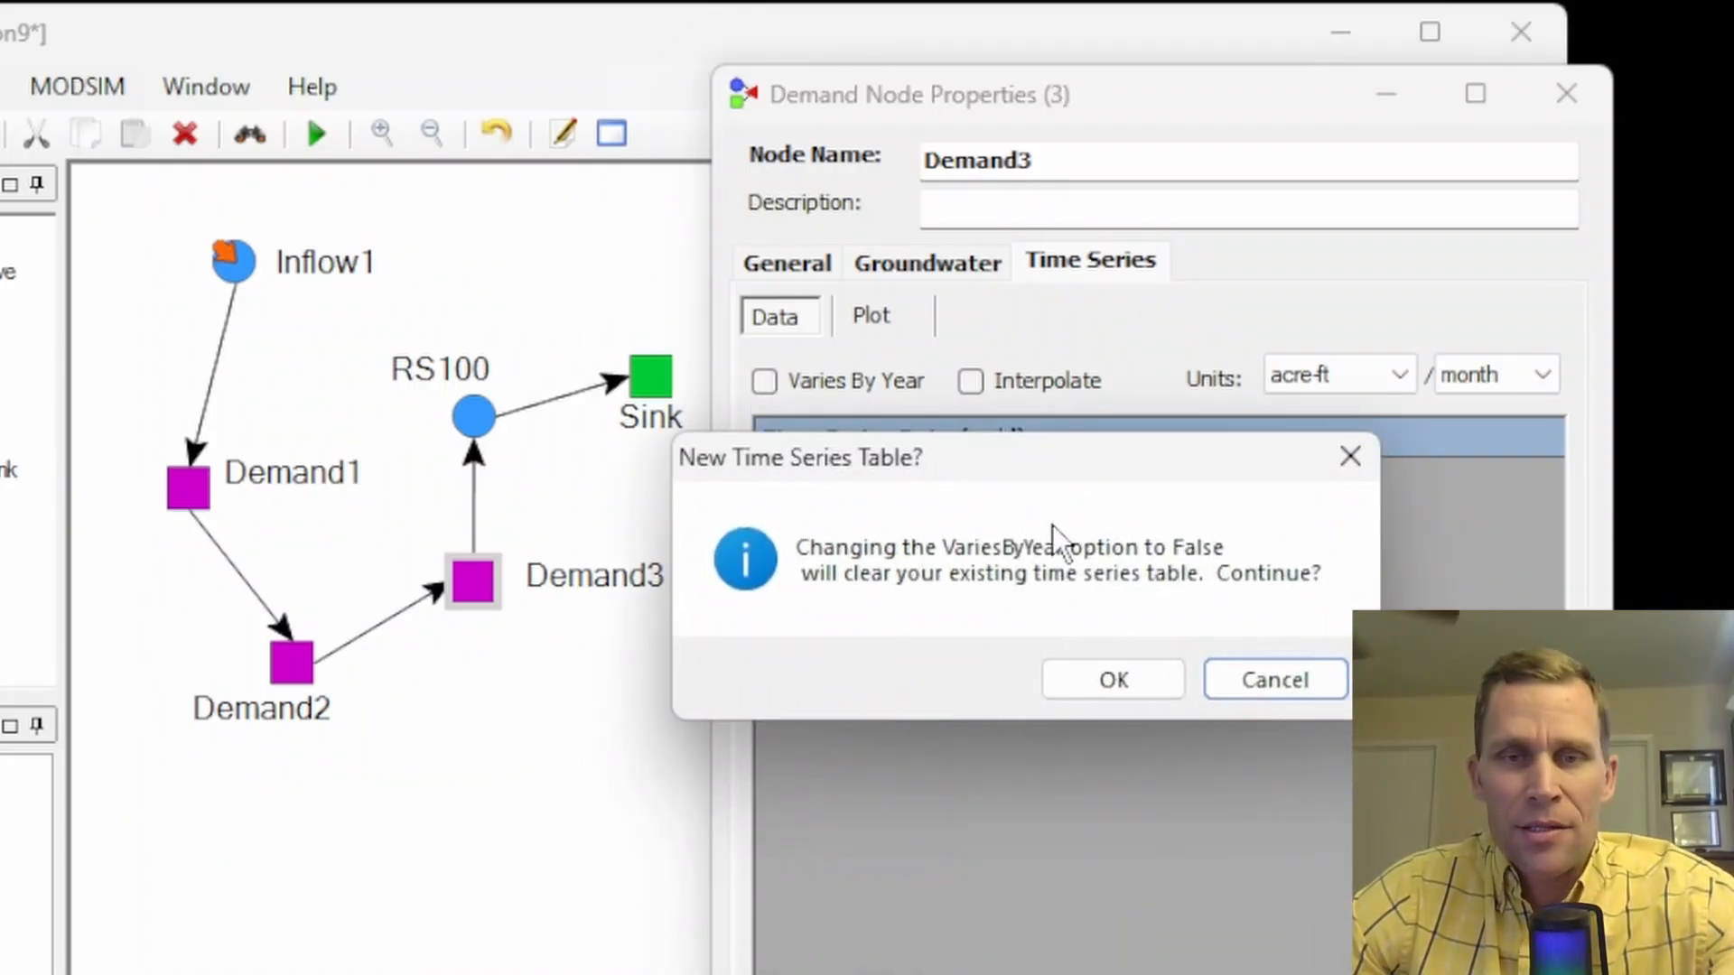
pyautogui.click(1129, 687)
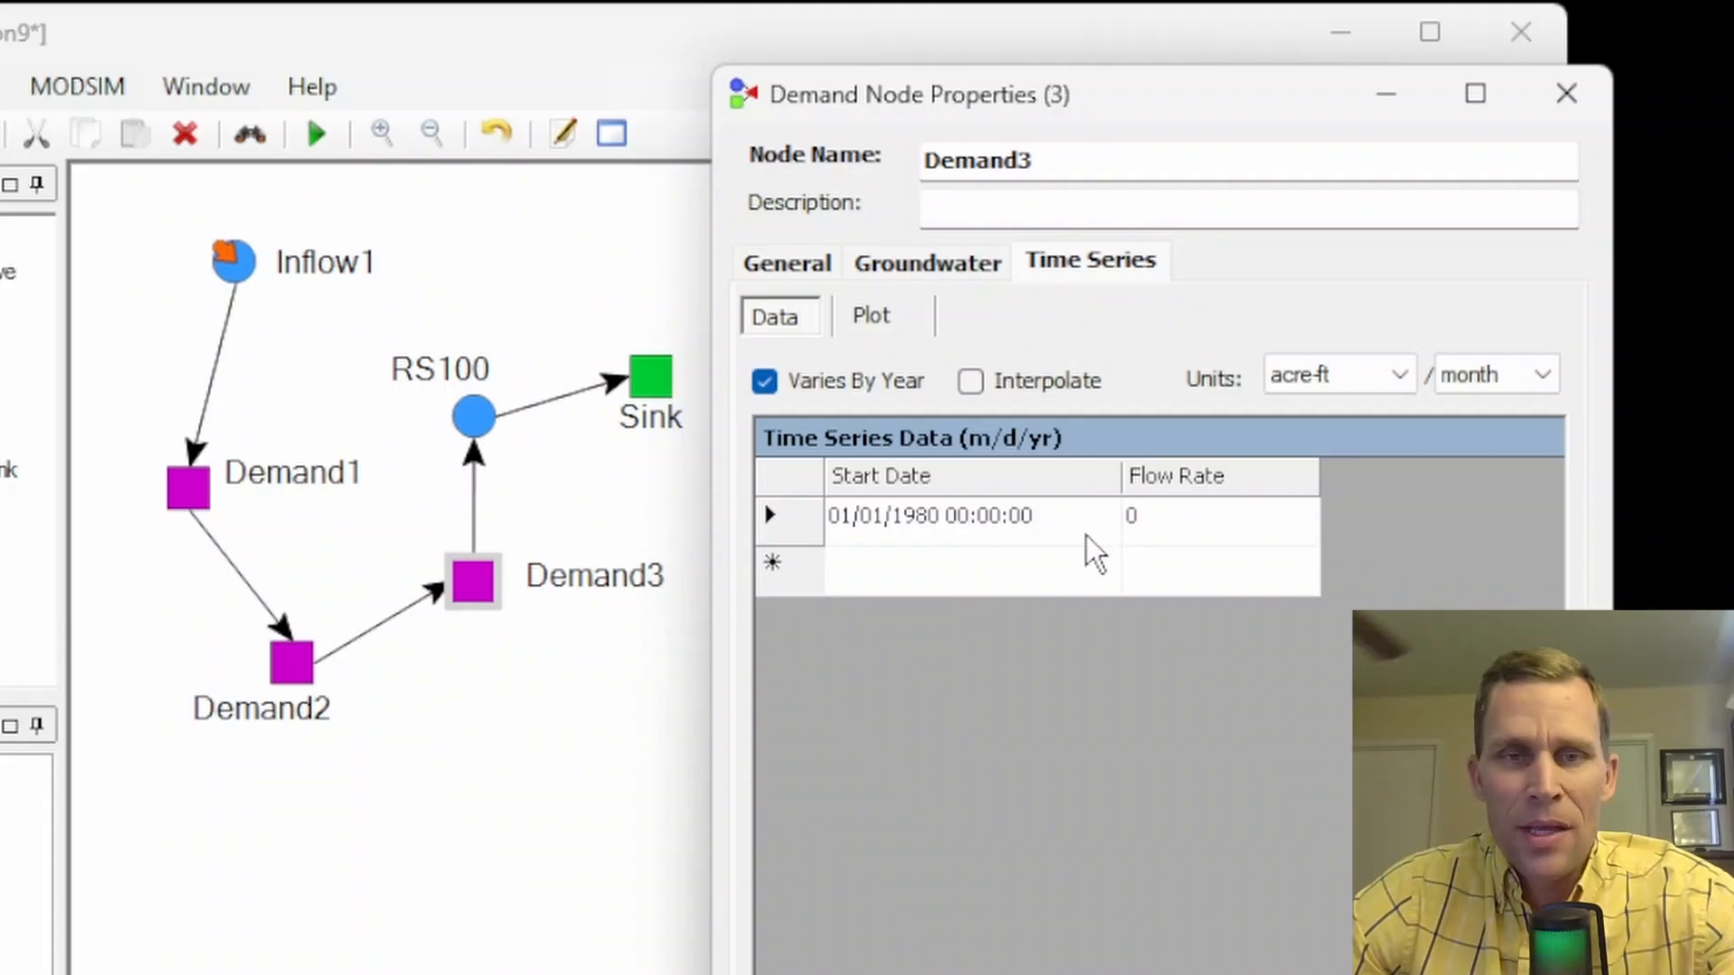
# - Enter flow rates of 10, 12, 14 and 15 for the first of January through April 1980 in Demand3's time series
pyautogui.click(921, 535)
pyautogui.click(925, 533)
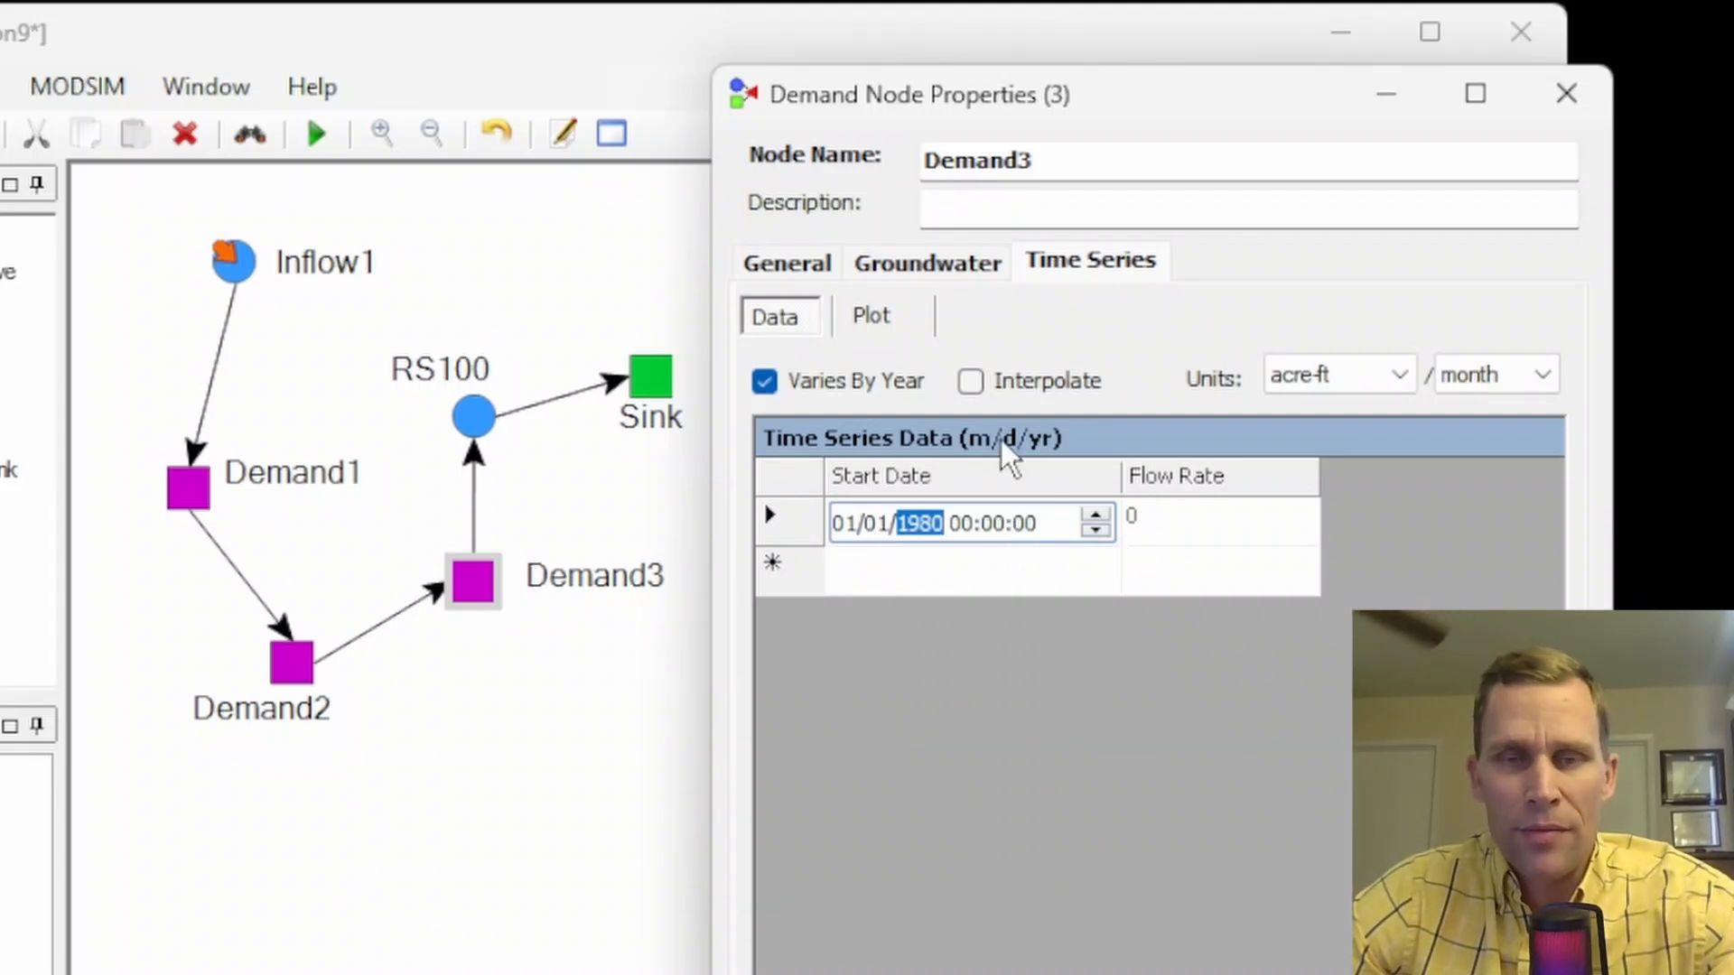
pyautogui.click(1202, 518)
pyautogui.write('10')
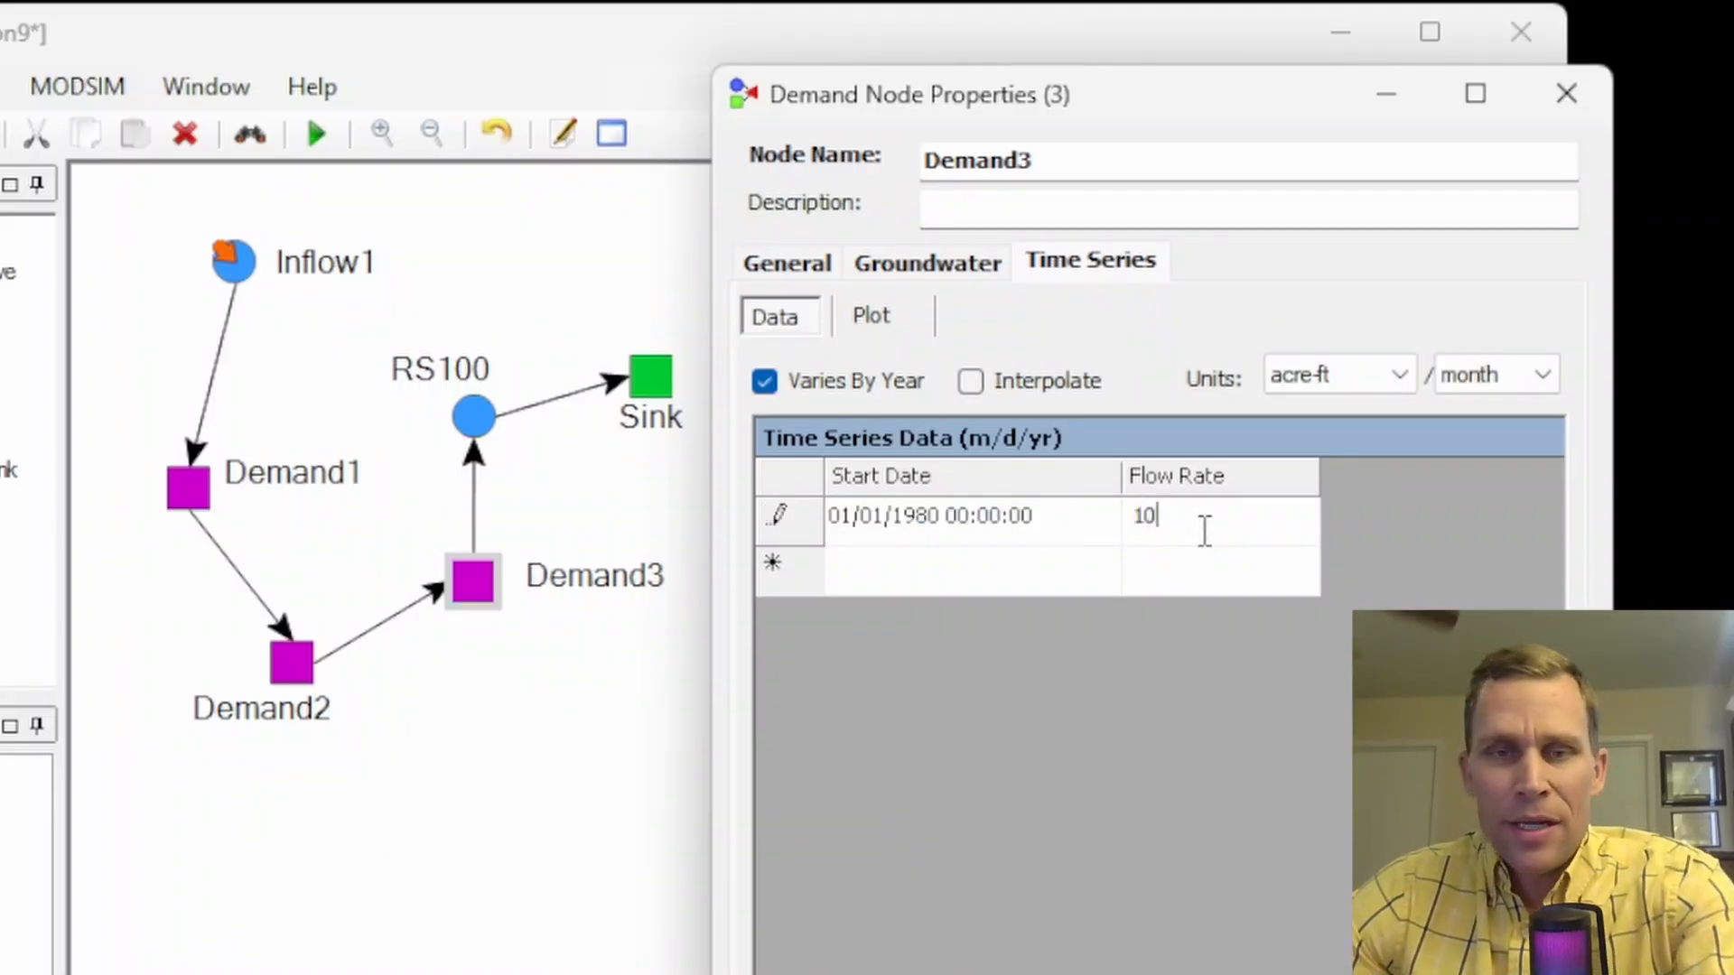
pyautogui.press('Return')
pyautogui.write('12')
pyautogui.press('Return')
pyautogui.write('14')
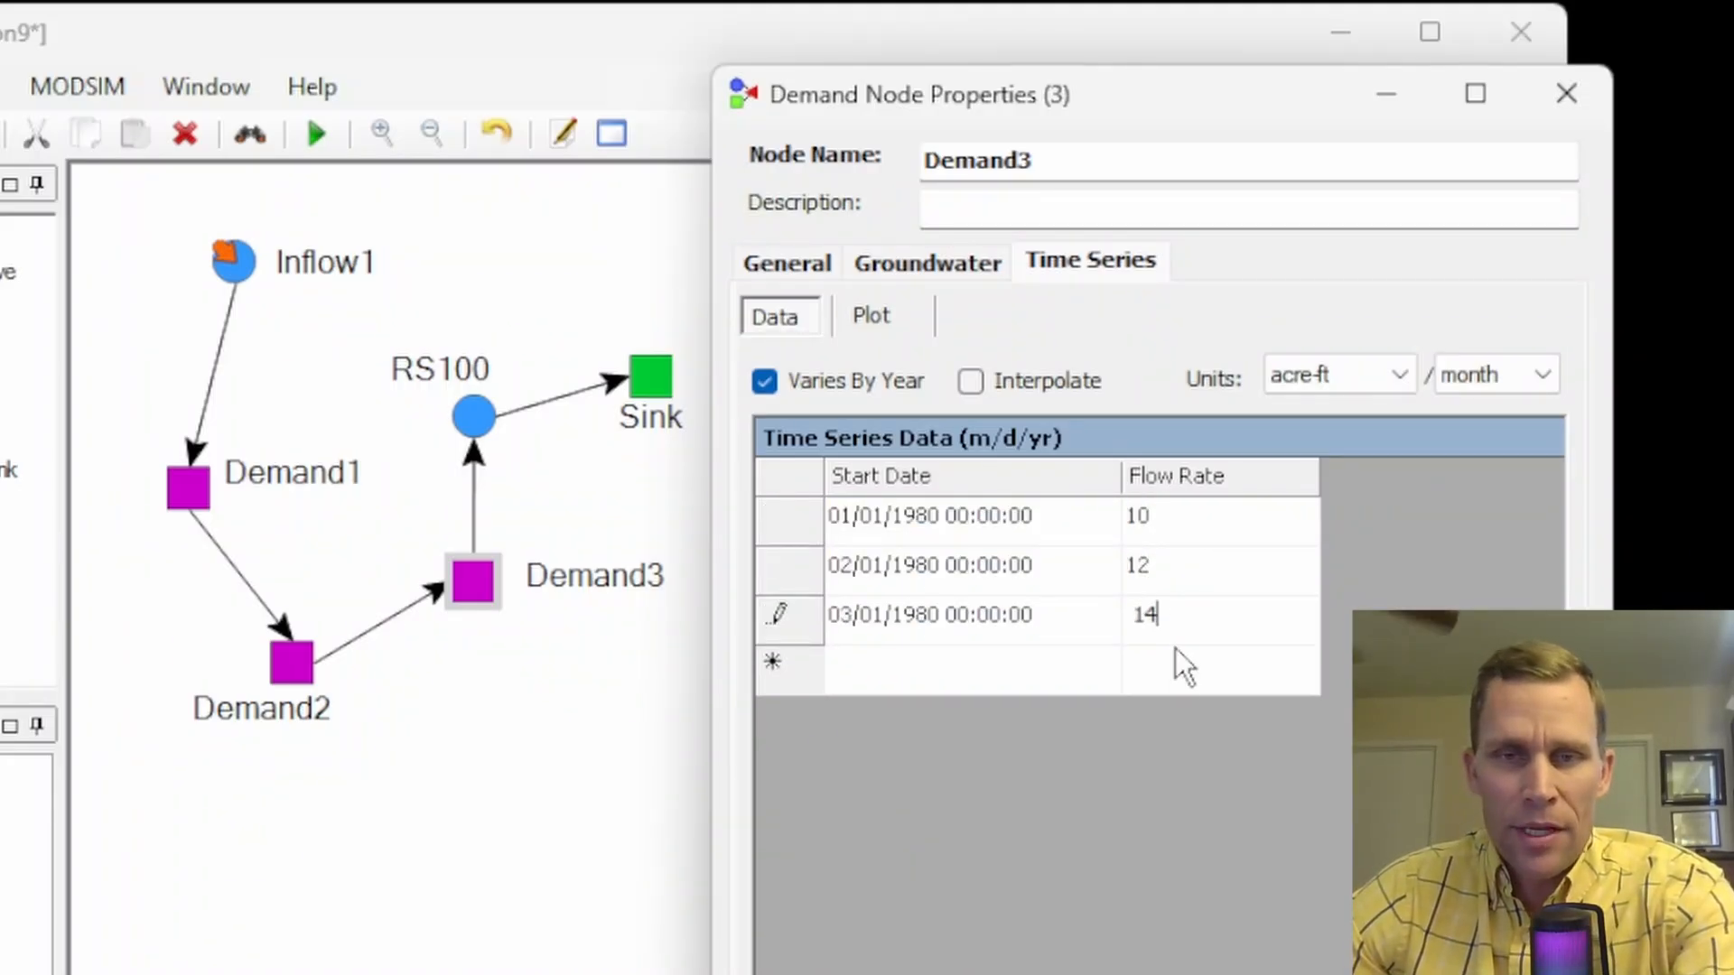
pyautogui.press('Return')
pyautogui.write('15')
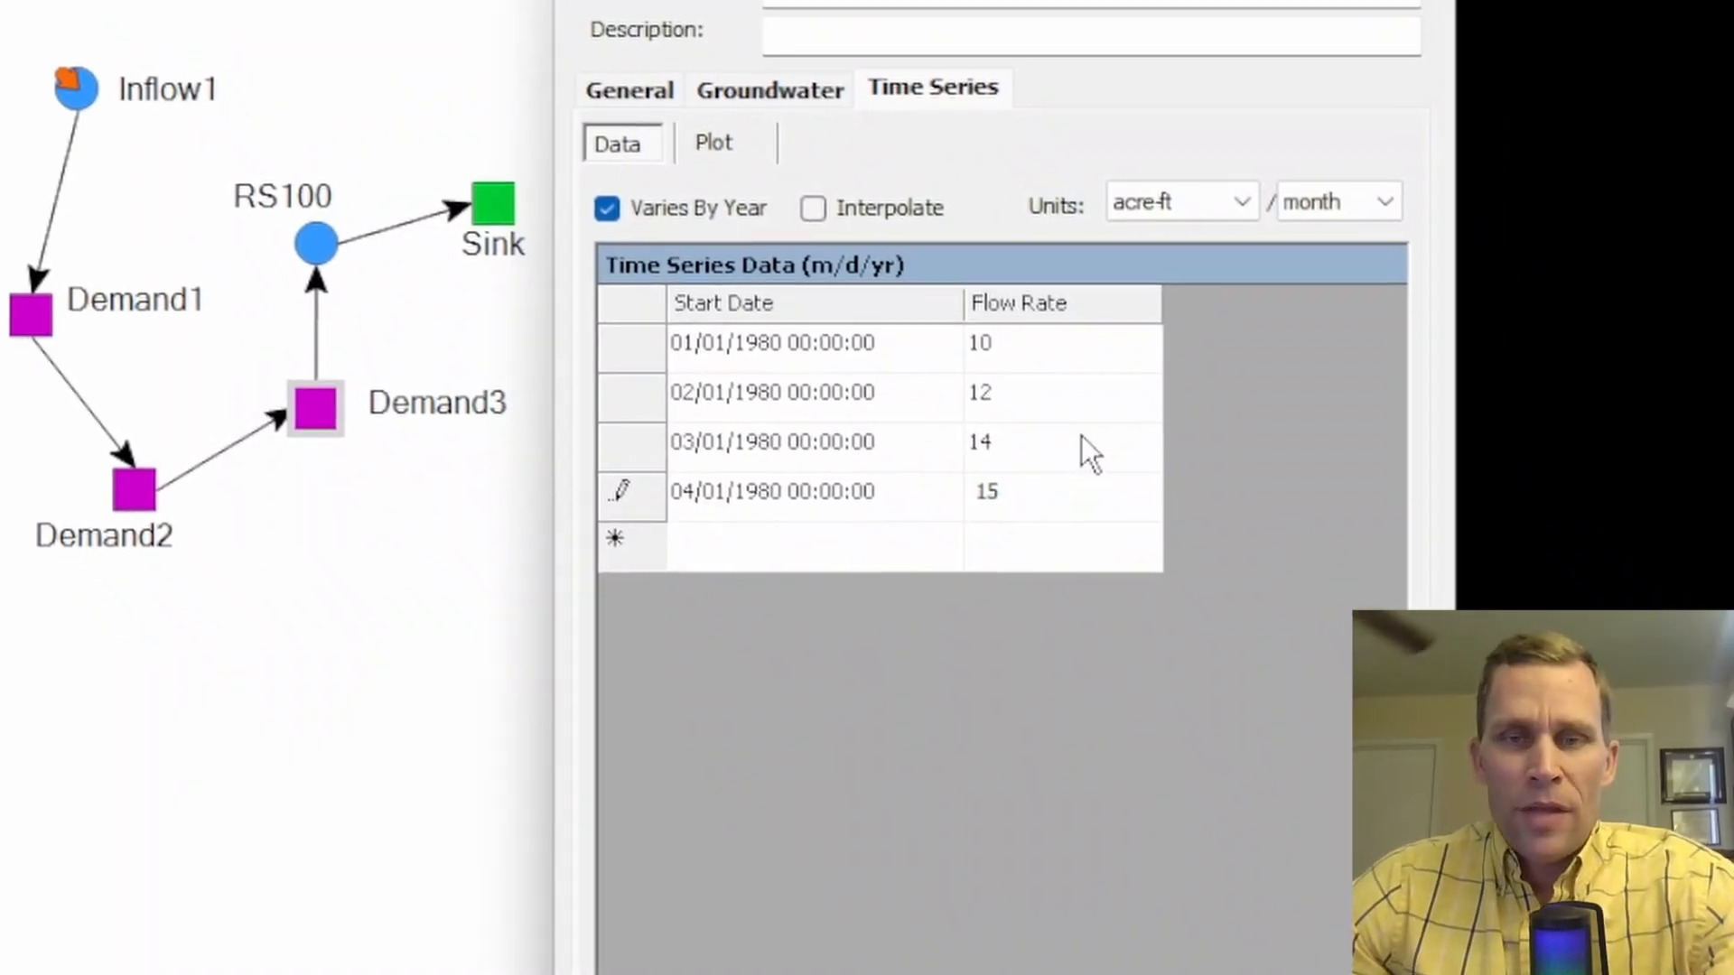
# - Set the 03/01/1980 flow rate to 11, plot Demand3's processed time series and close its properties
pyautogui.click(1080, 440)
pyautogui.write('11')
pyautogui.click(1032, 389)
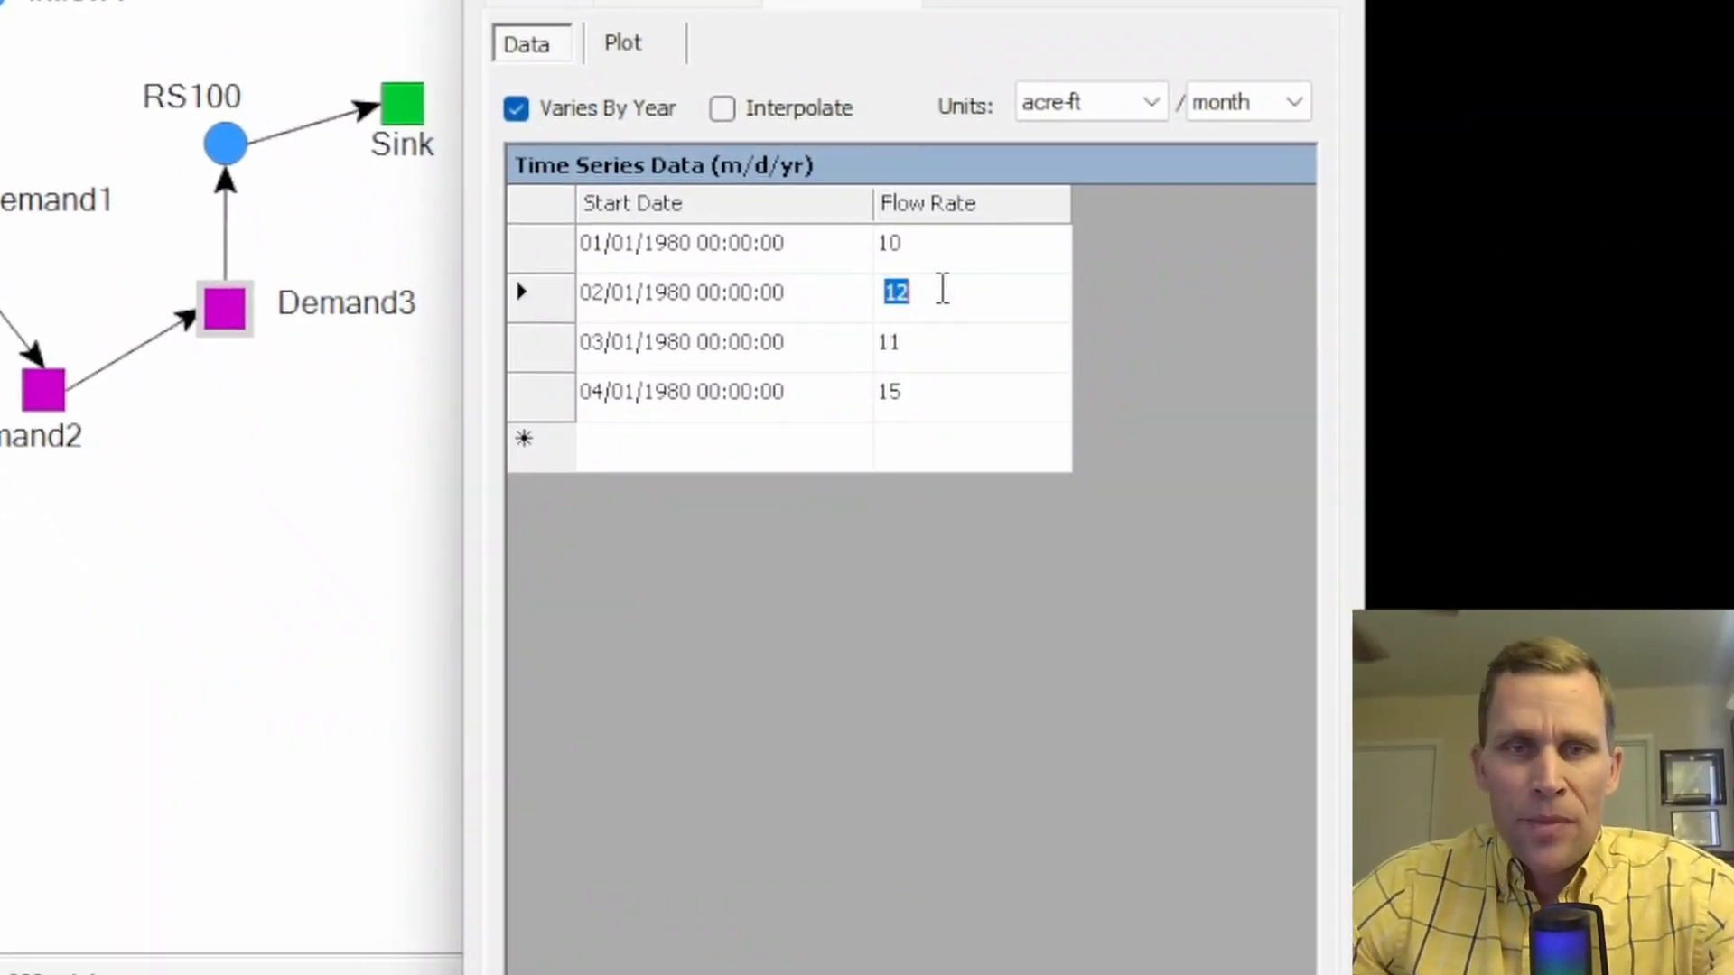
pyautogui.click(627, 50)
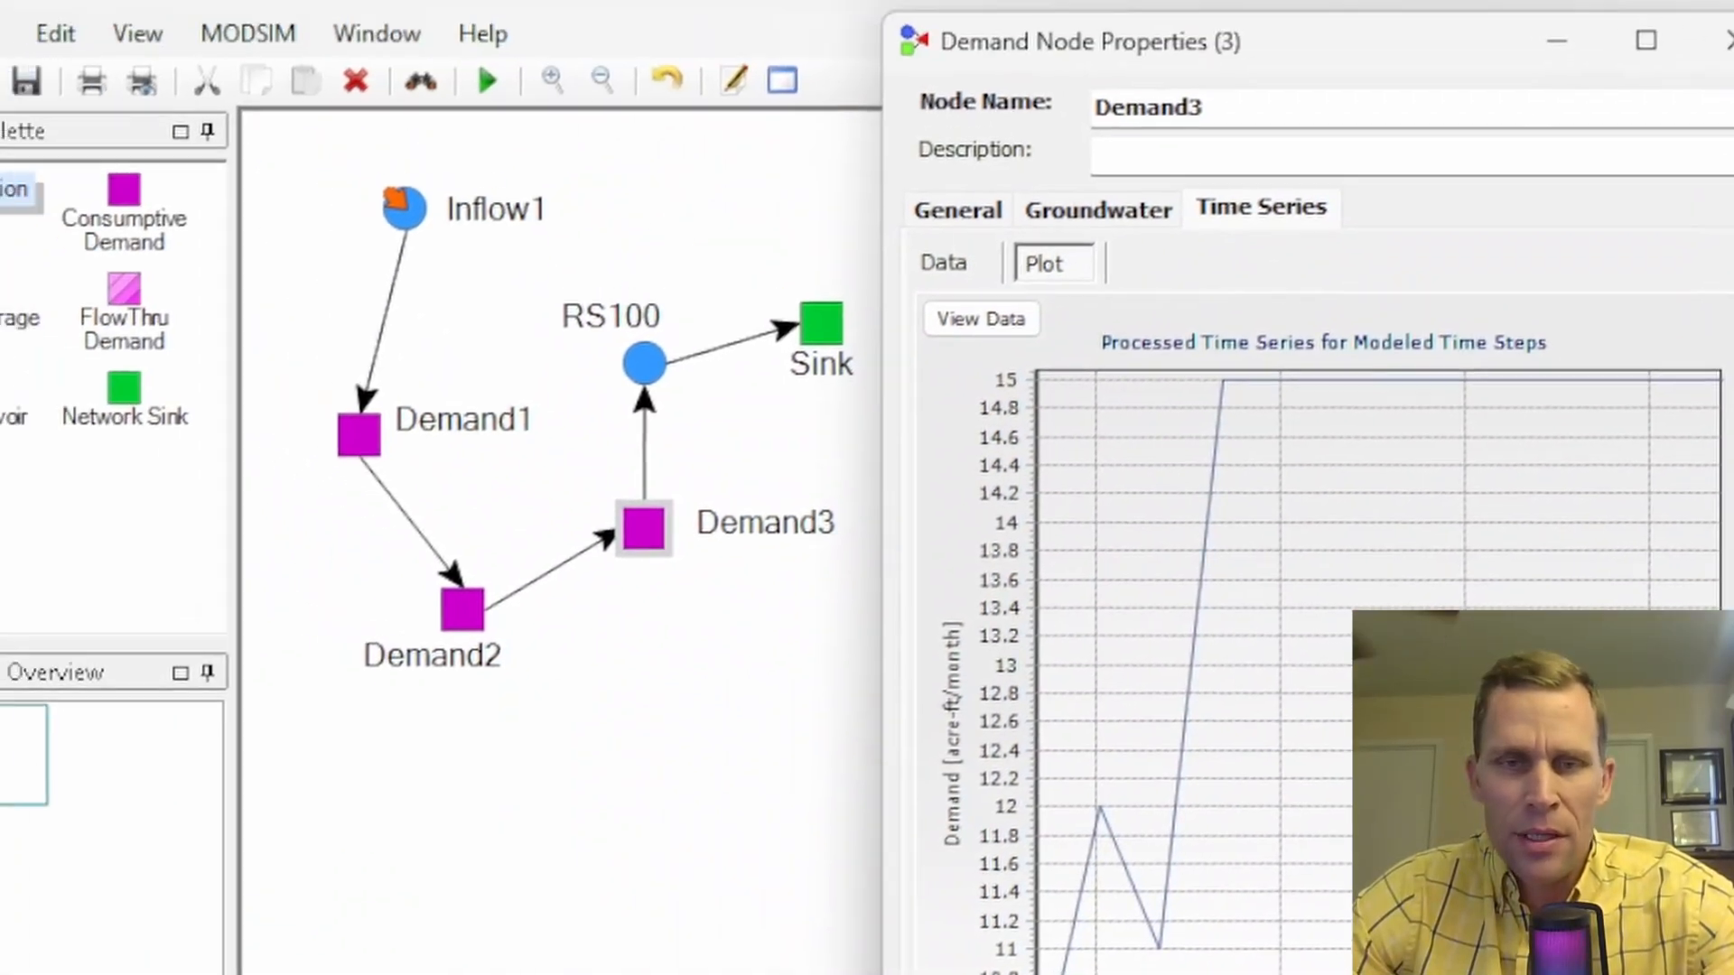
pyautogui.click(1201, 972)
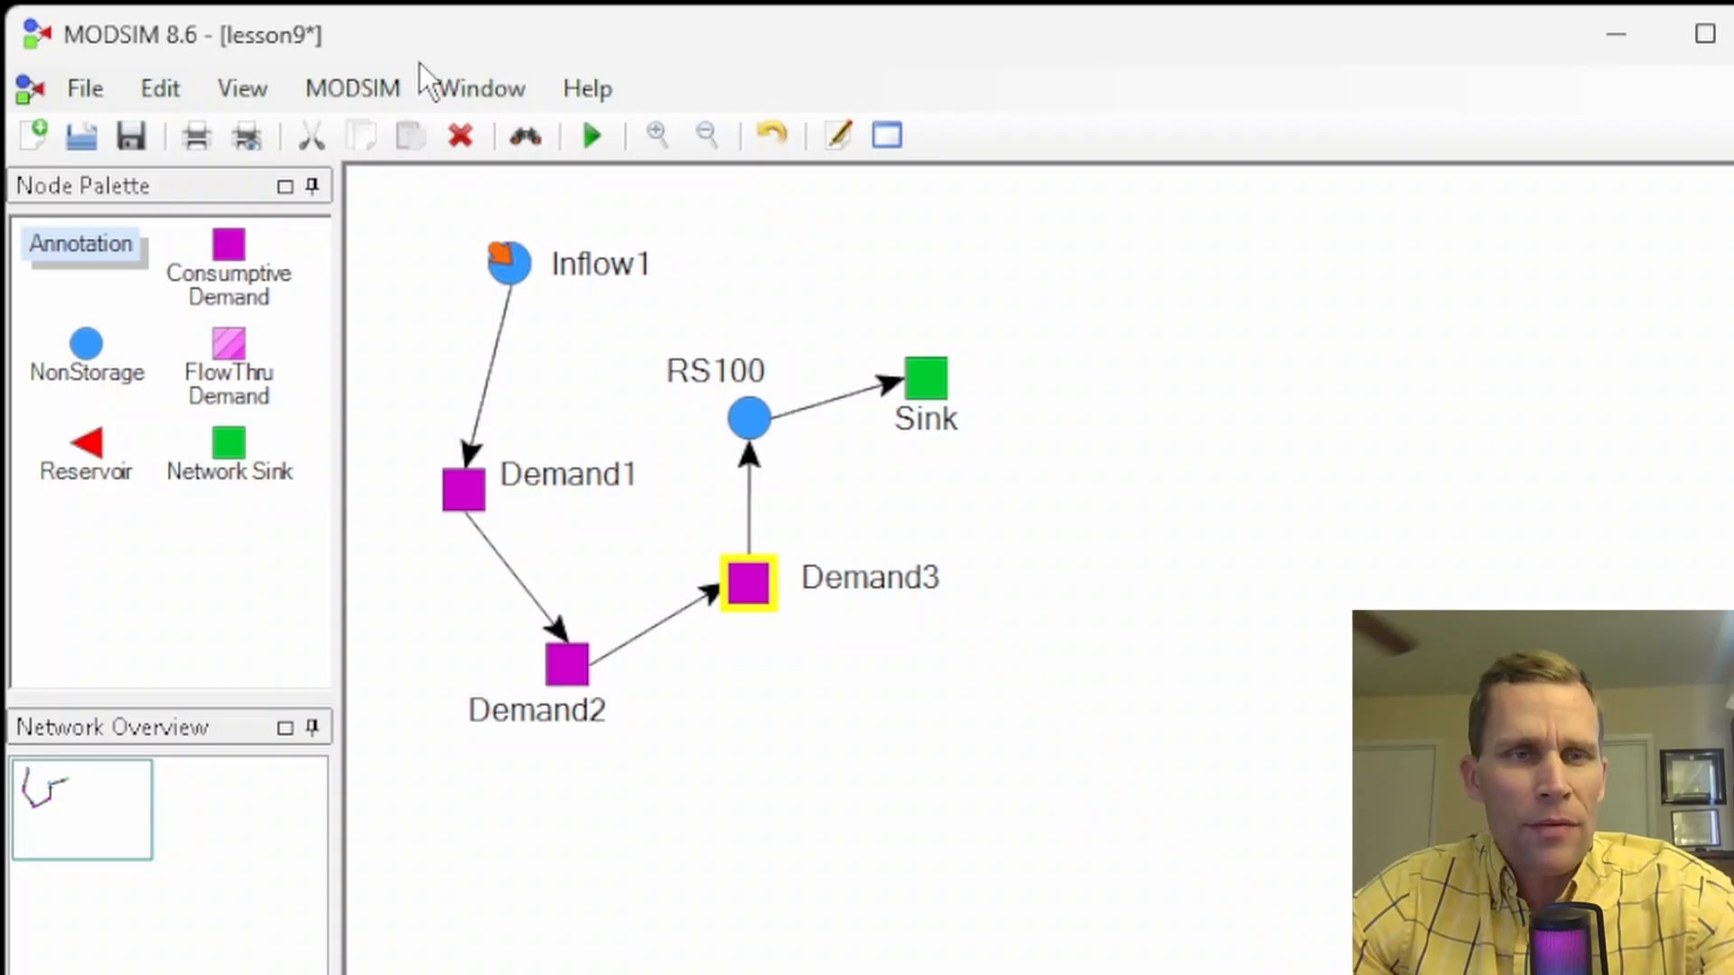
# - Open the network settings and examine the model's time step information
pyautogui.click(354, 88)
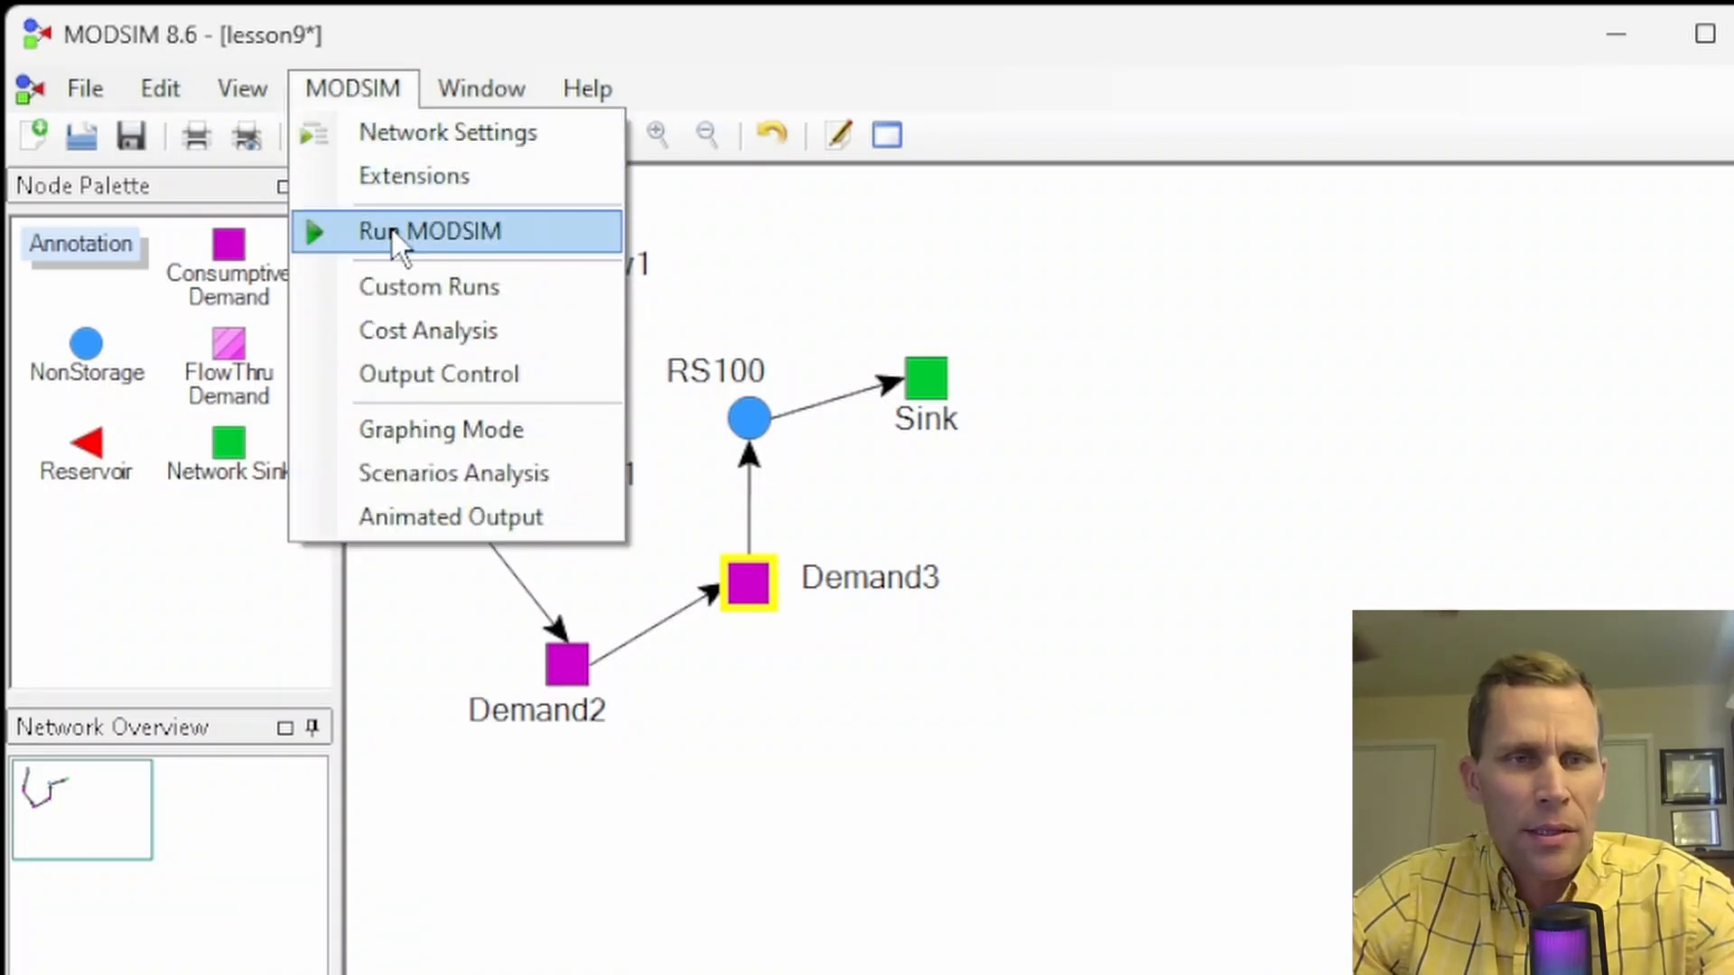
pyautogui.click(428, 132)
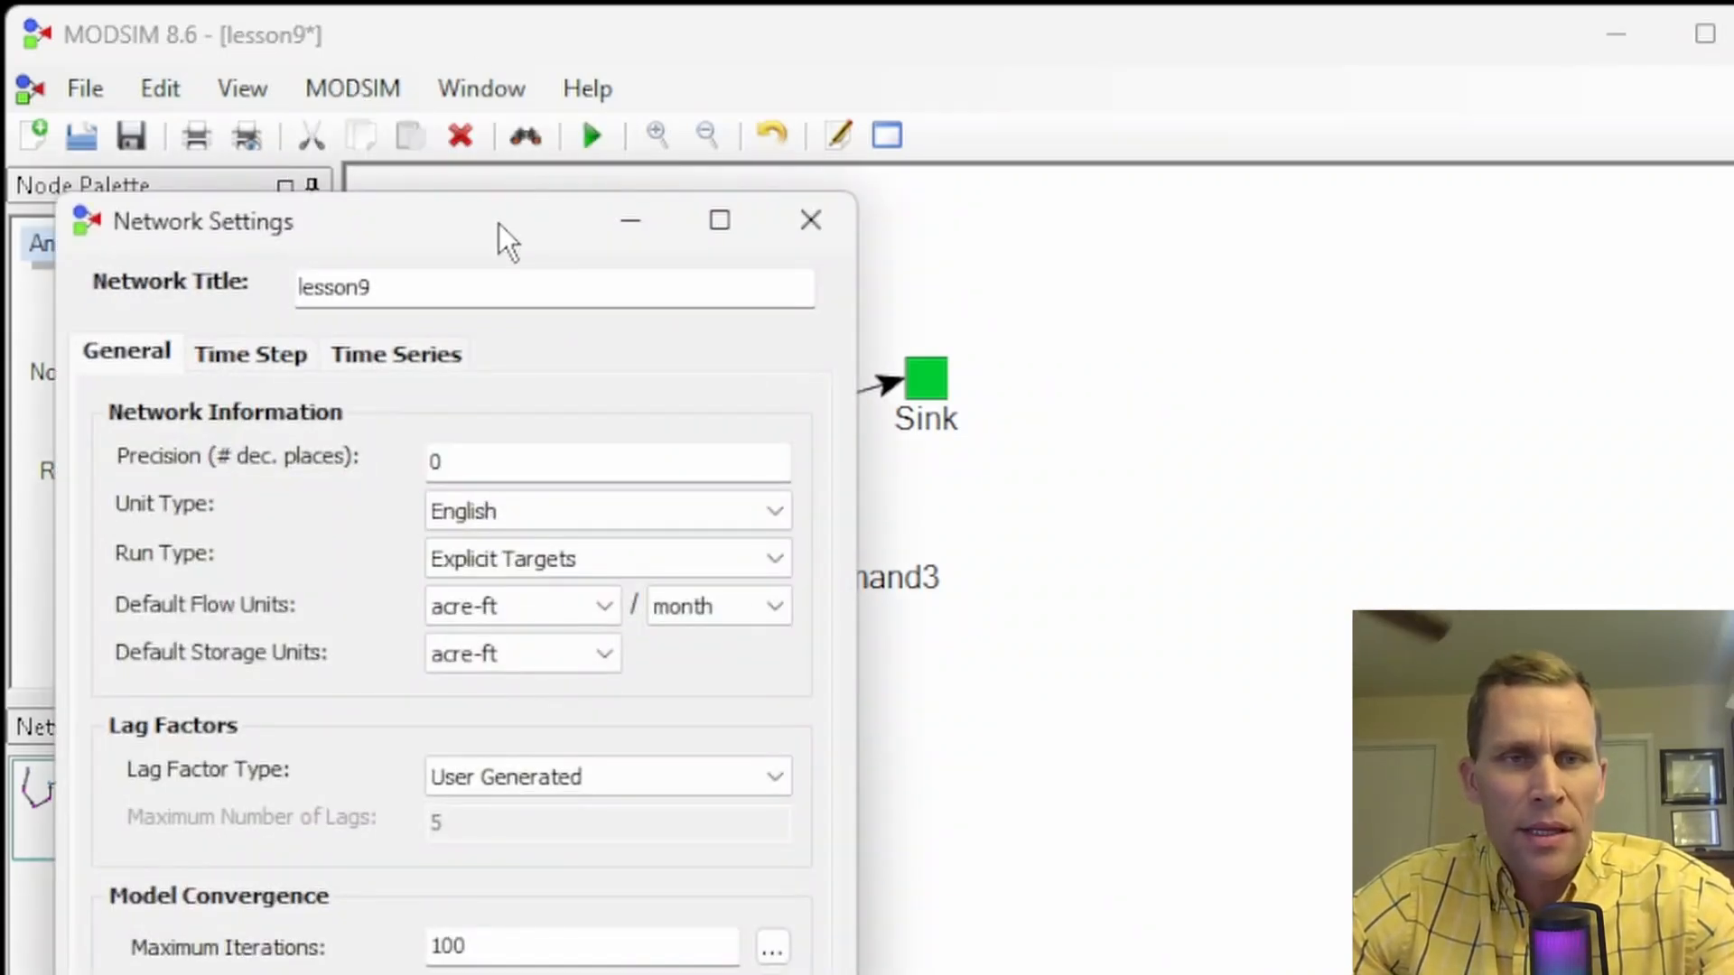
pyautogui.moveTo(501, 226); pyautogui.dragTo(1423, 147)
pyautogui.click(713, 252)
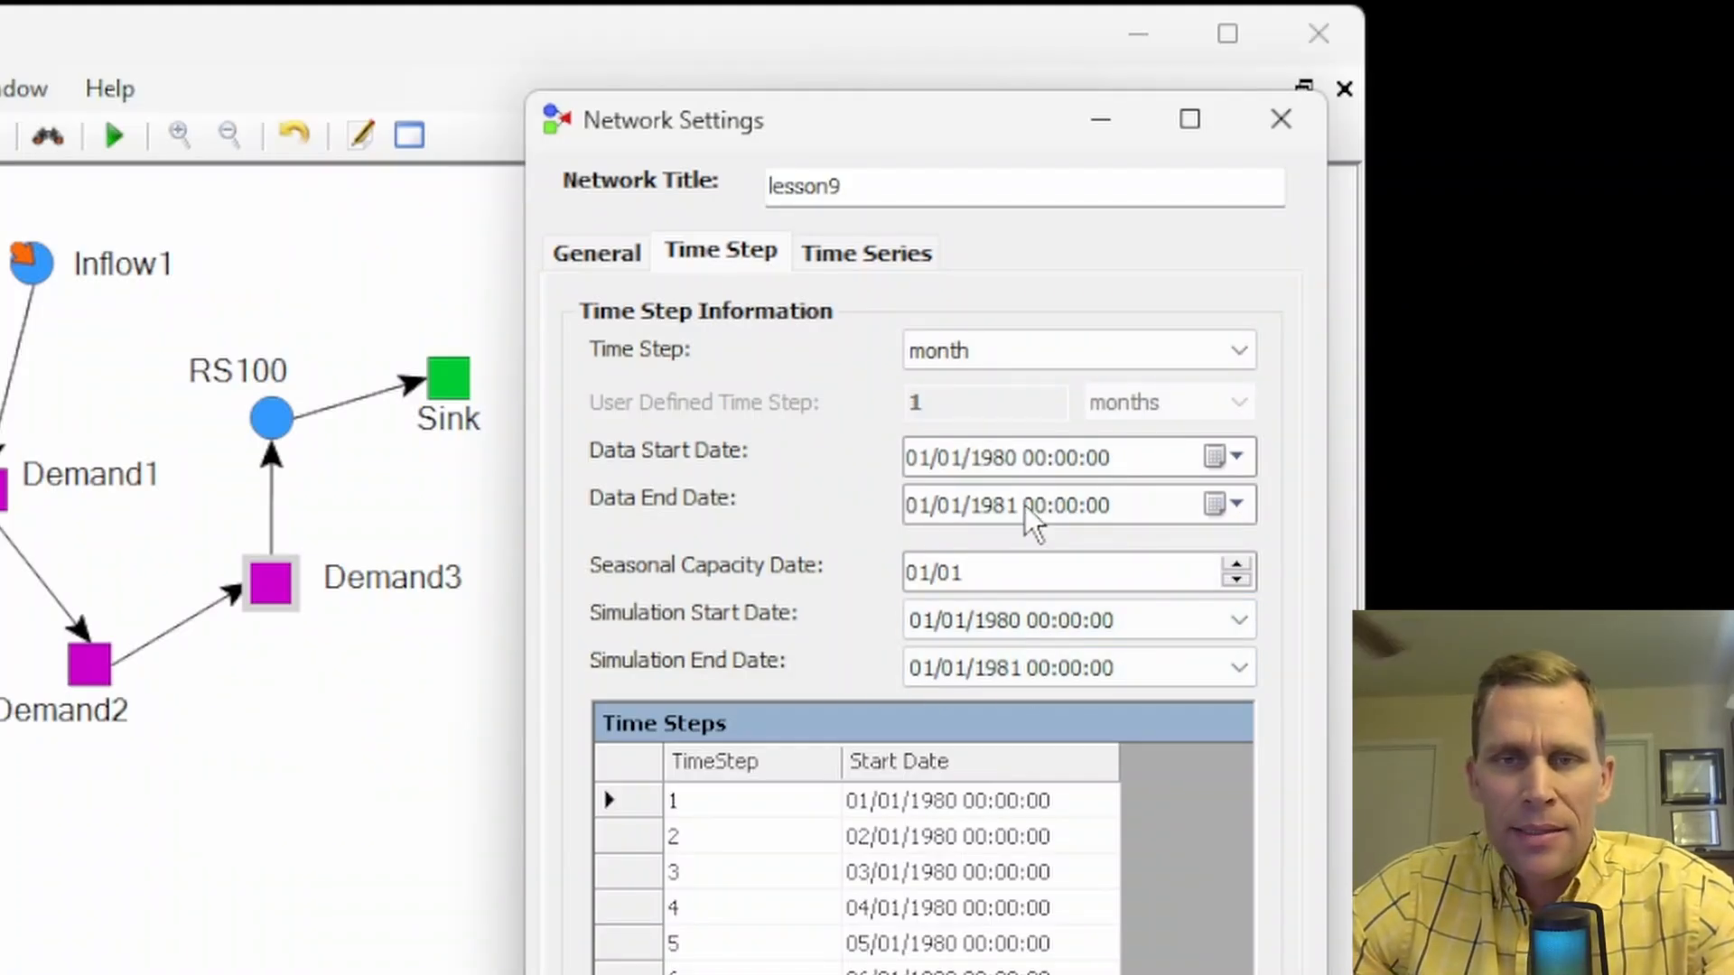
pyautogui.click(988, 356)
pyautogui.click(1018, 350)
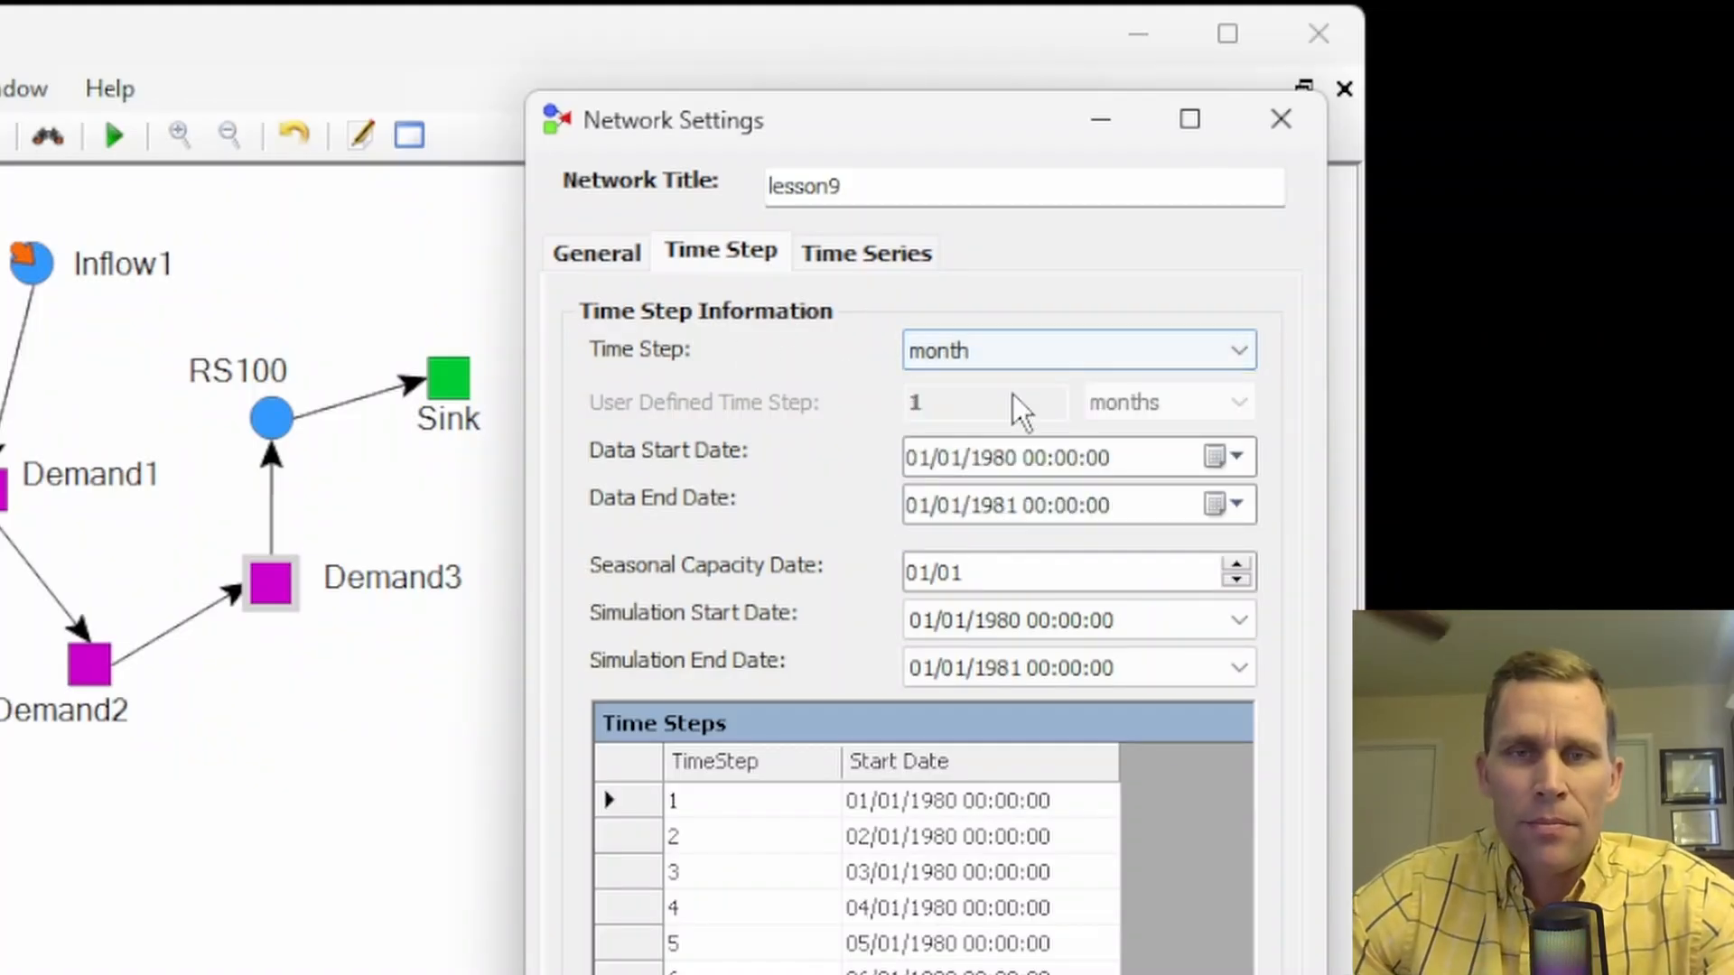
# - Try the user-defined time step option, look through its available units, and close the network settings
pyautogui.click(941, 356)
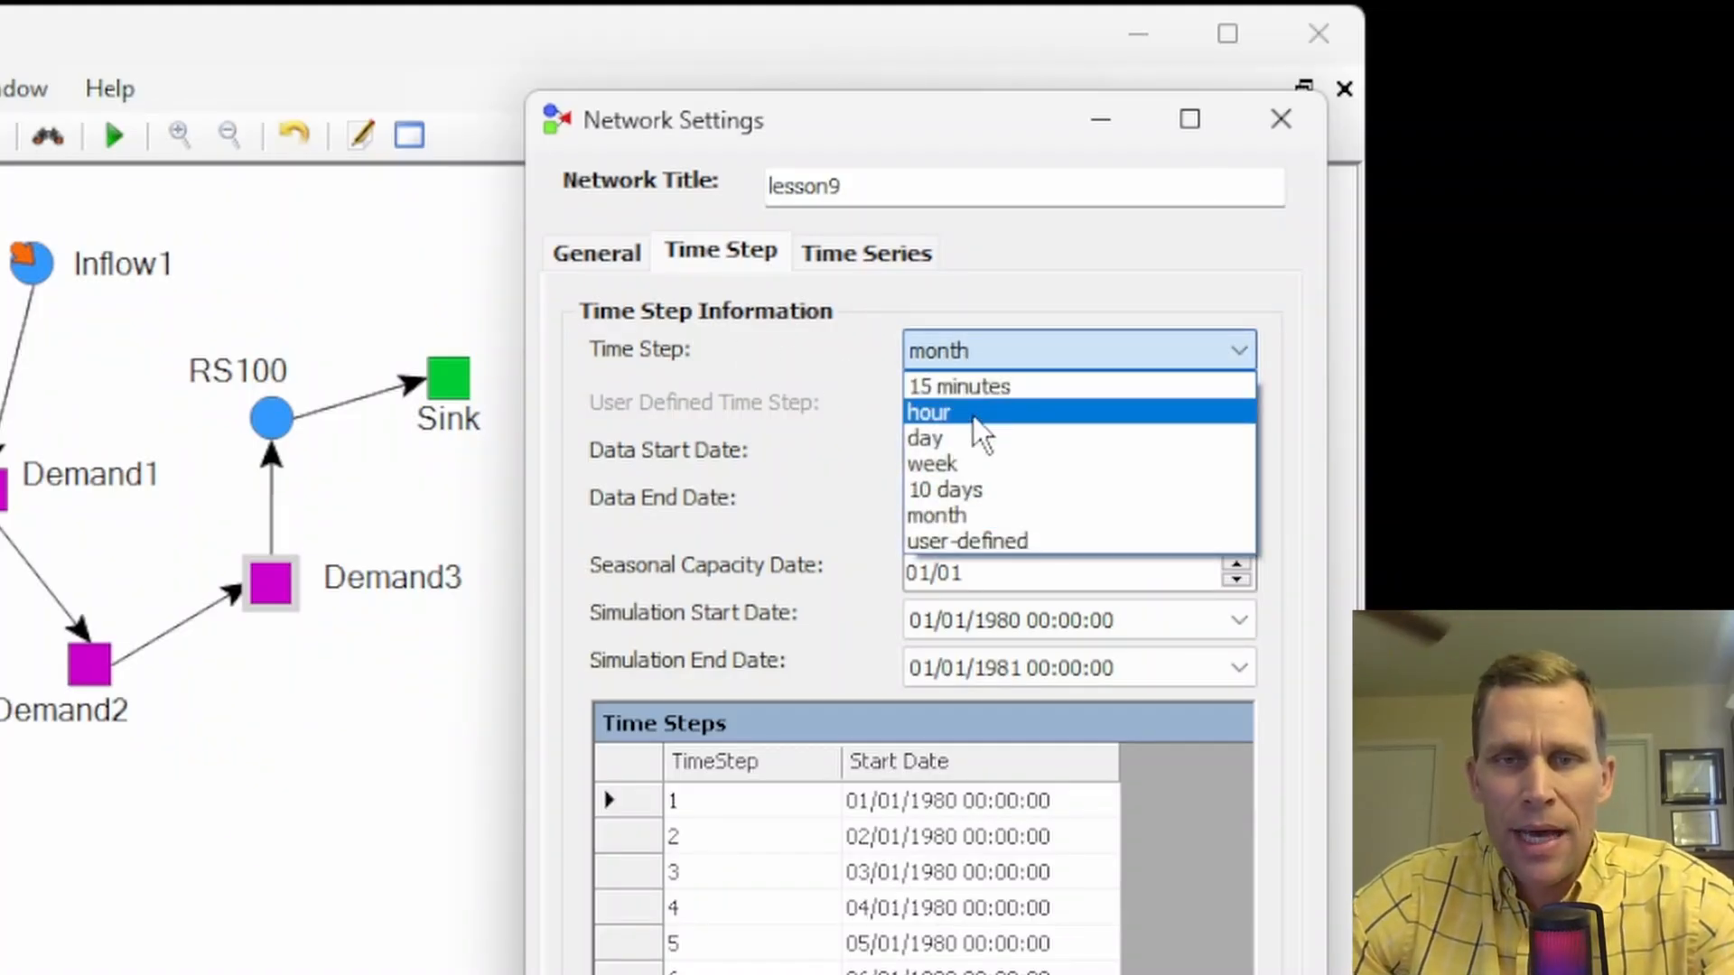
pyautogui.click(961, 540)
pyautogui.click(1005, 349)
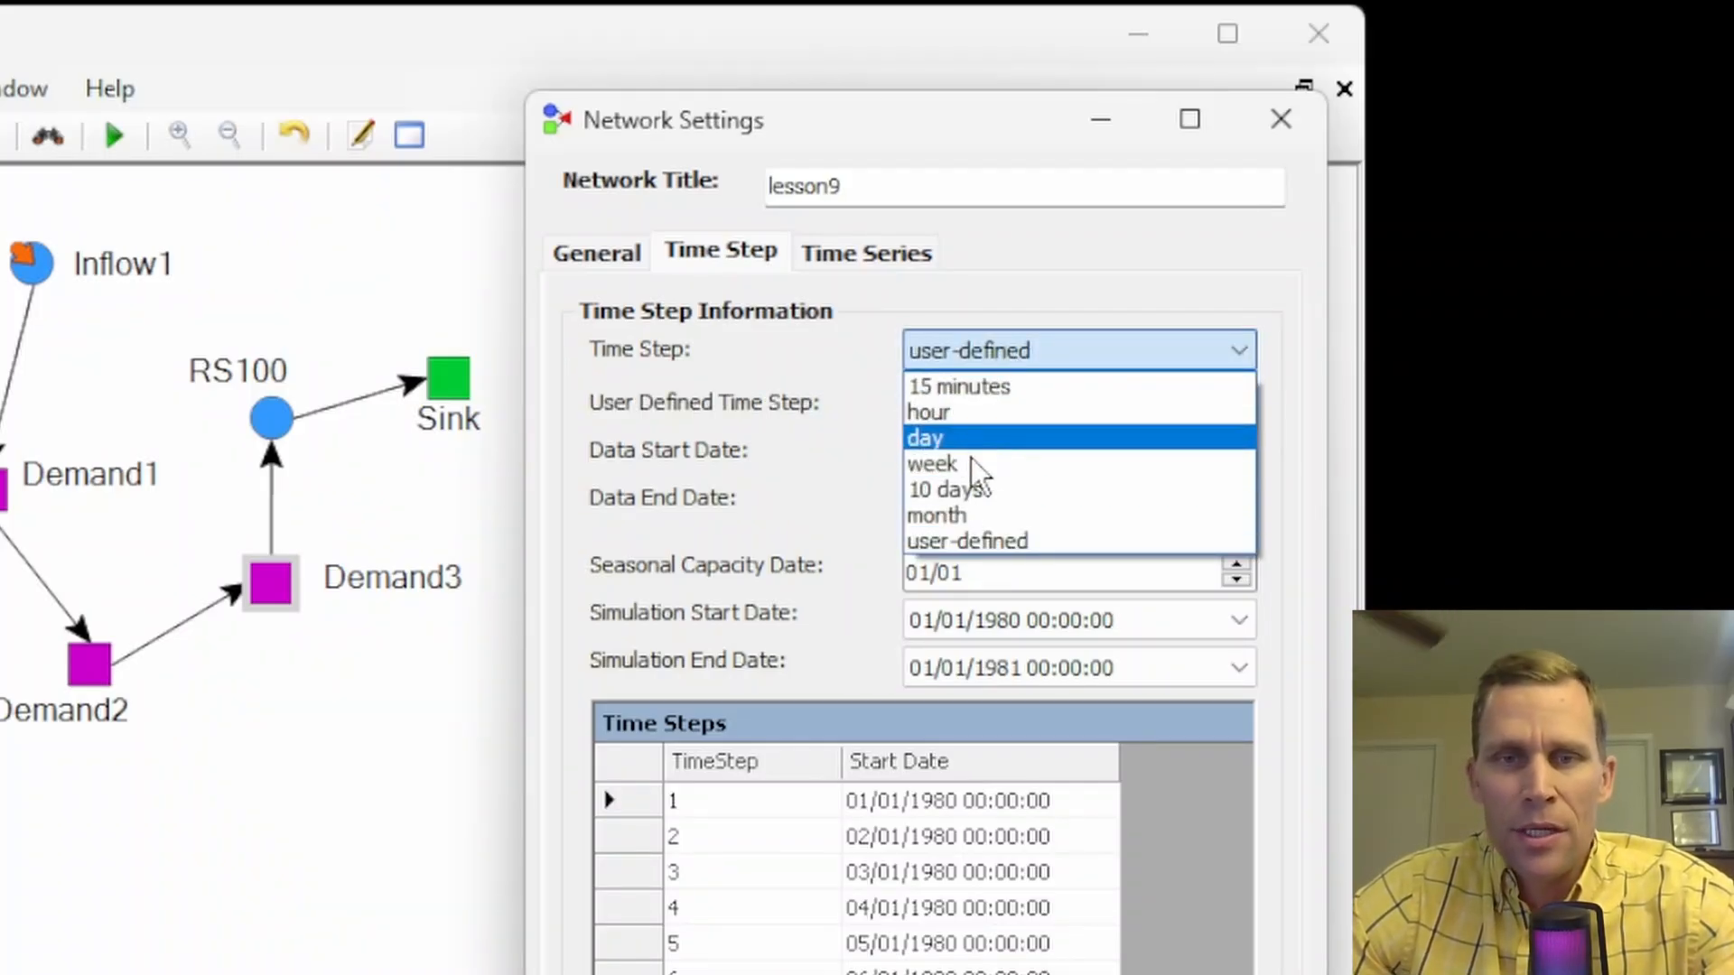
pyautogui.click(972, 538)
pyautogui.moveTo(974, 395); pyautogui.dragTo(900, 394)
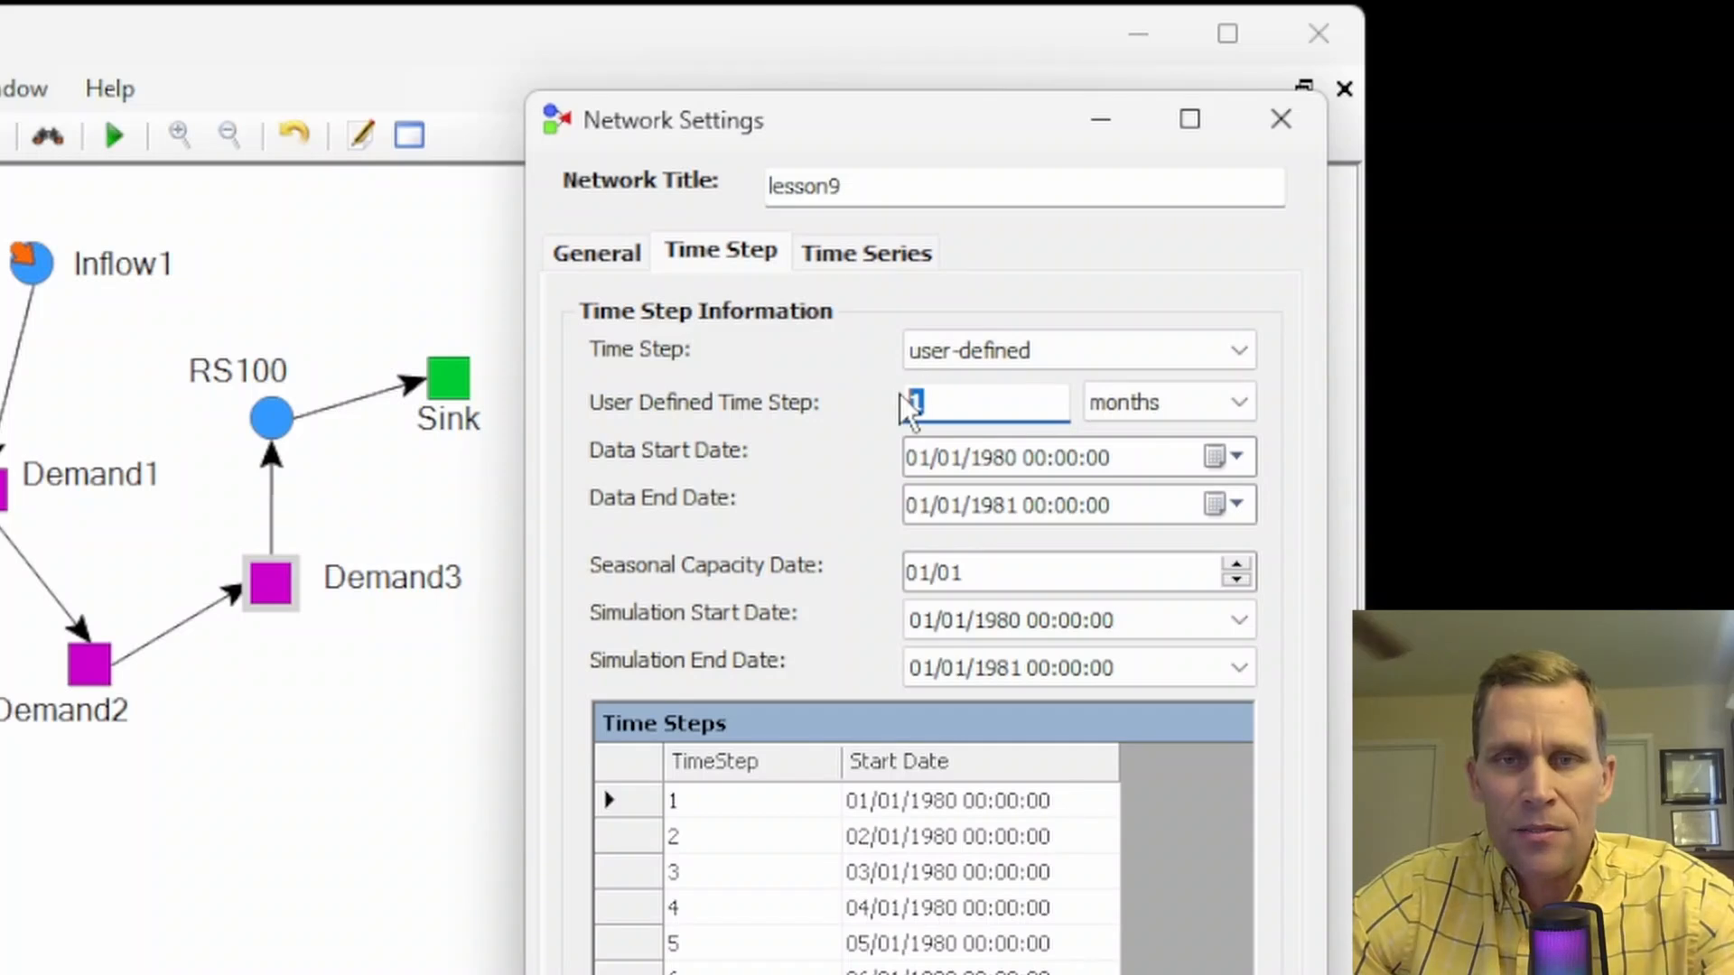
pyautogui.click(1238, 407)
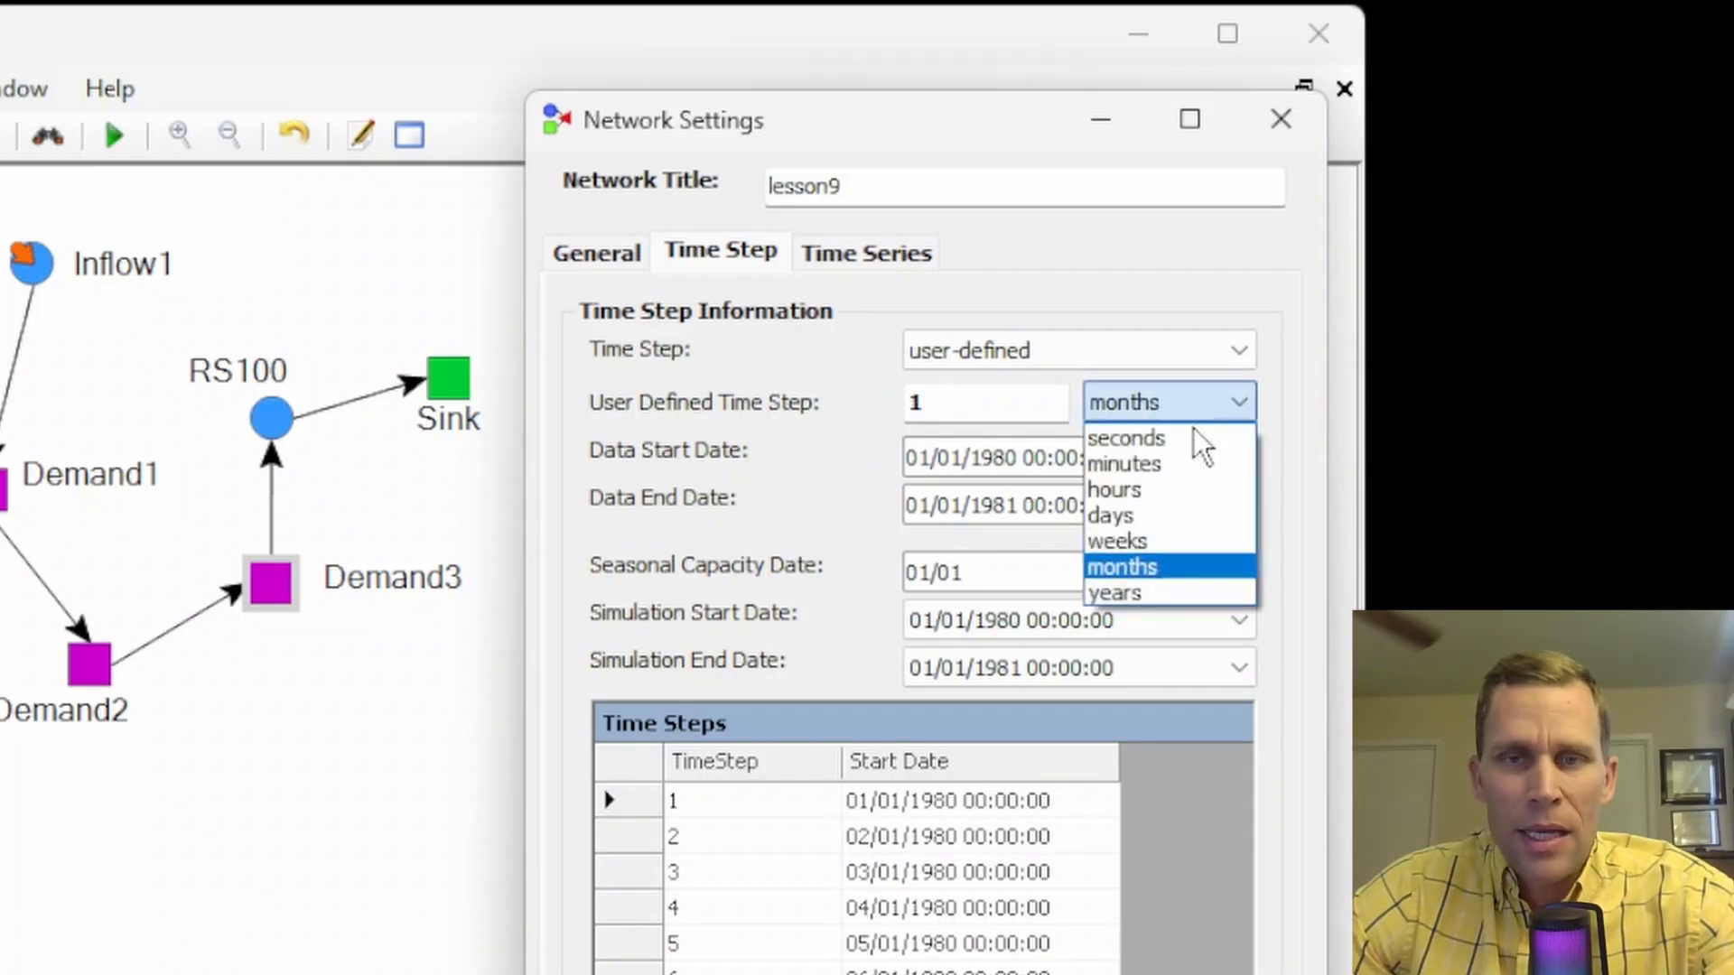
pyautogui.click(1190, 273)
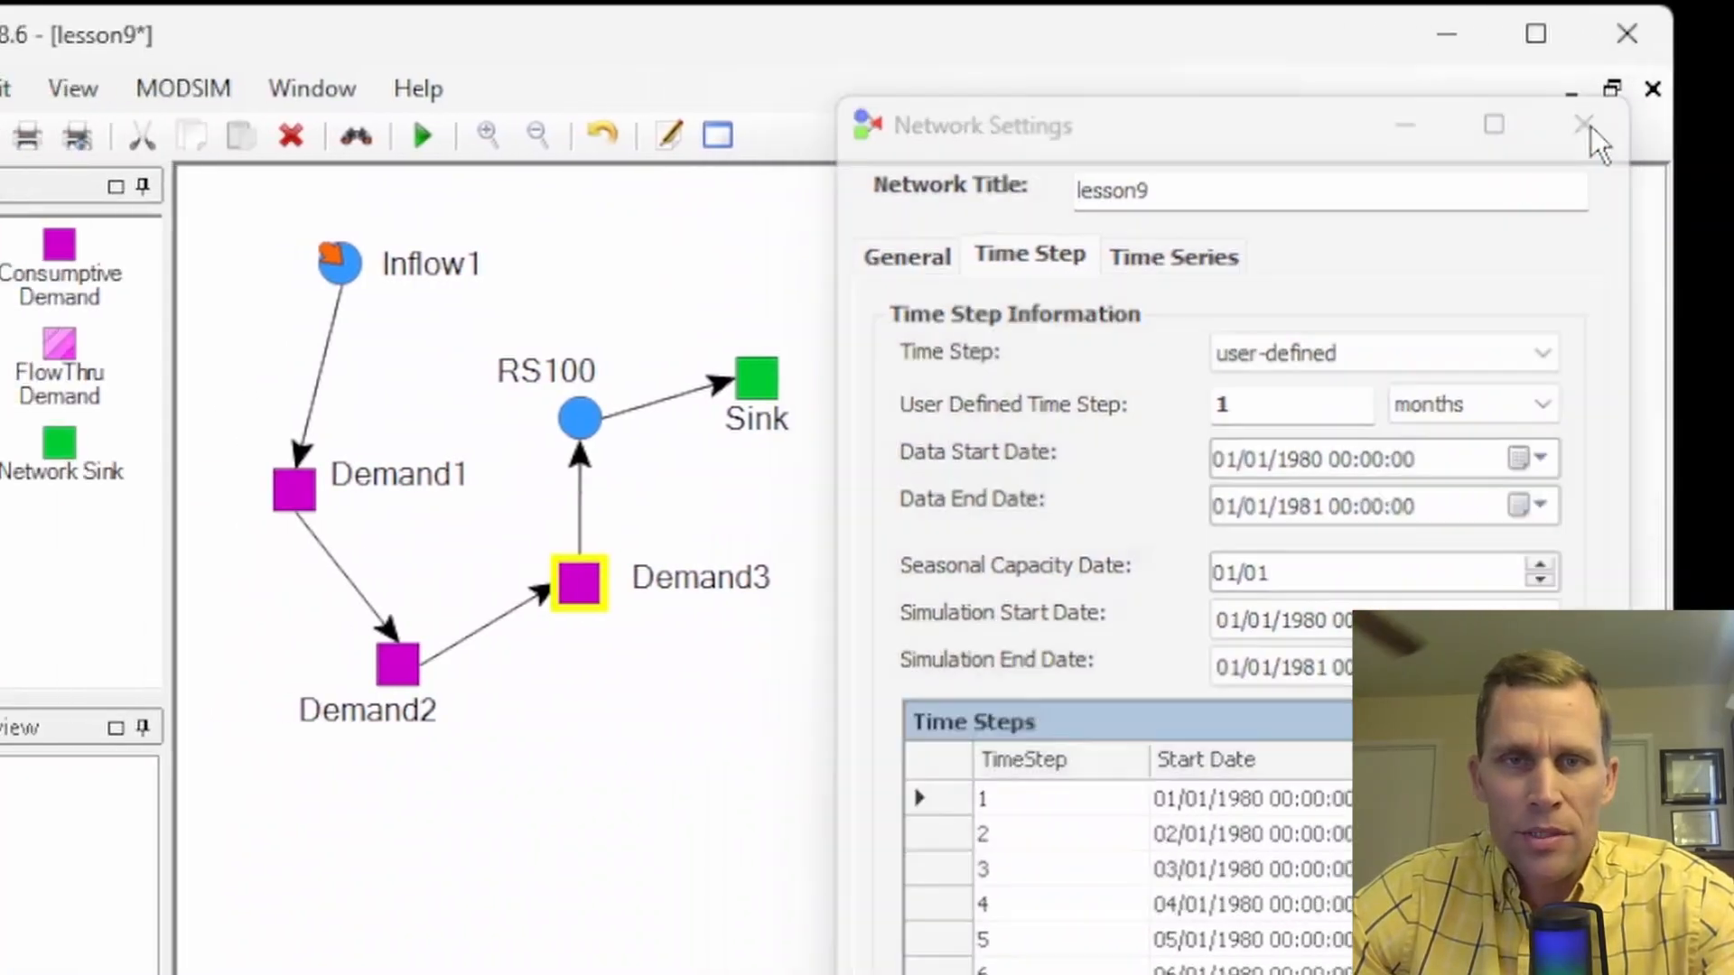
pyautogui.click(1390, 121)
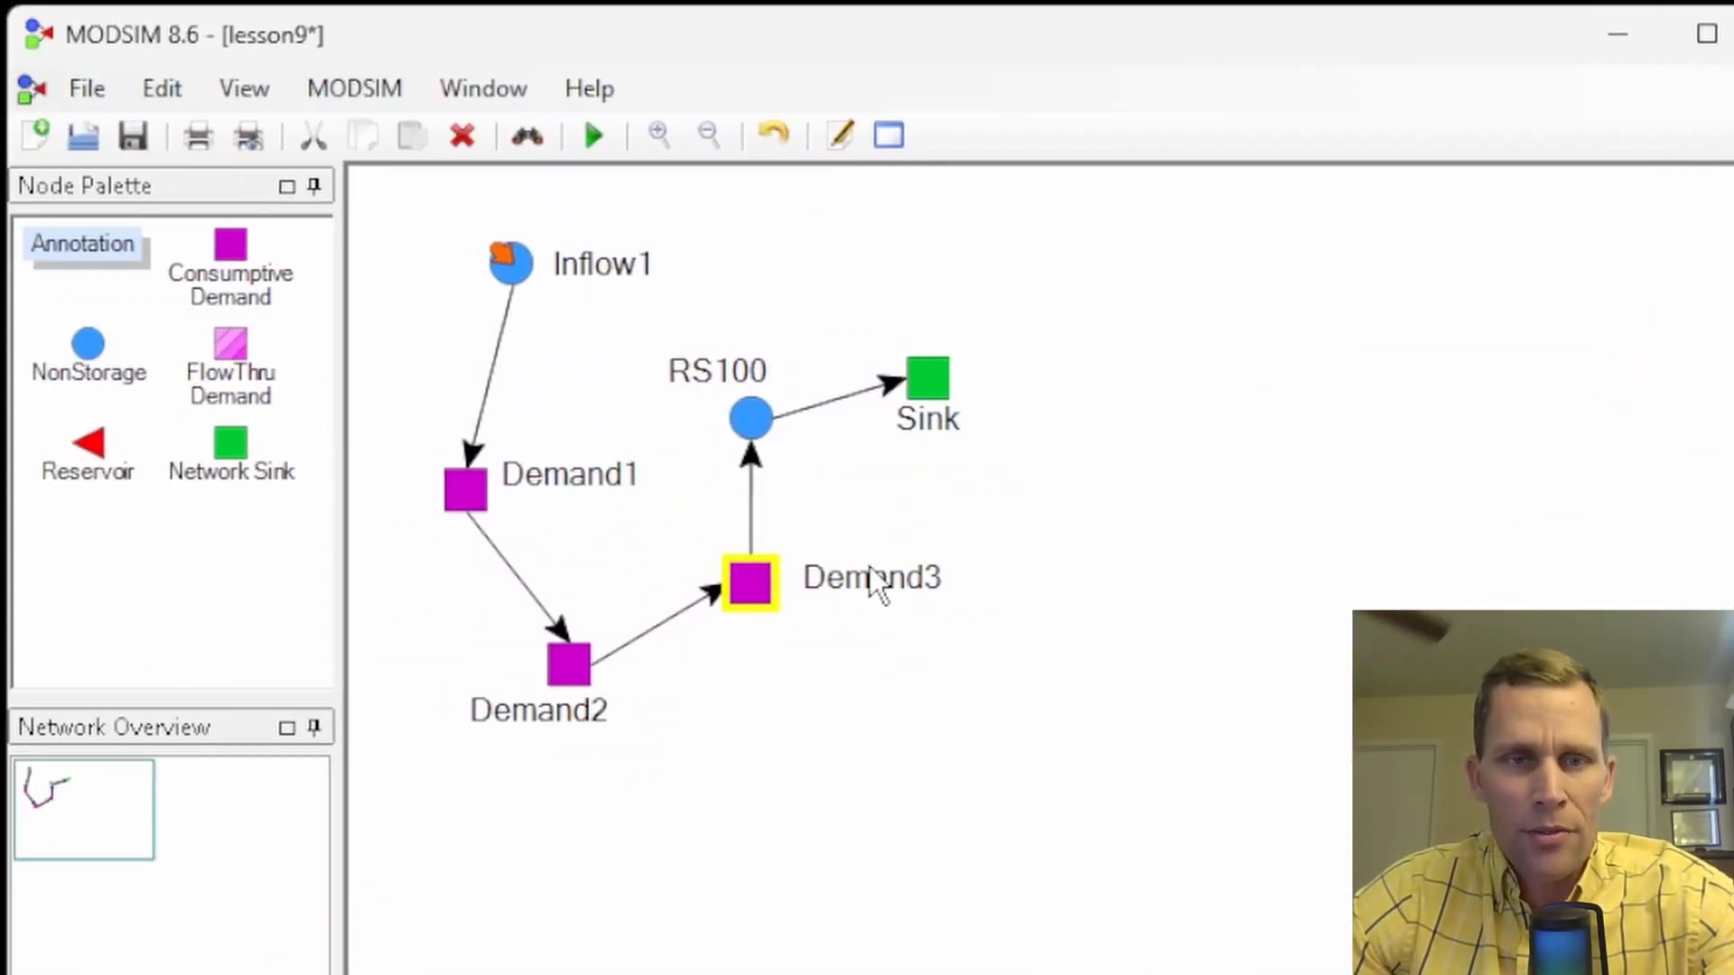
# - Reopen Demand3's properties and set its time series units to ft³ per second
pyautogui.rightClick(760, 589)
pyautogui.click(833, 892)
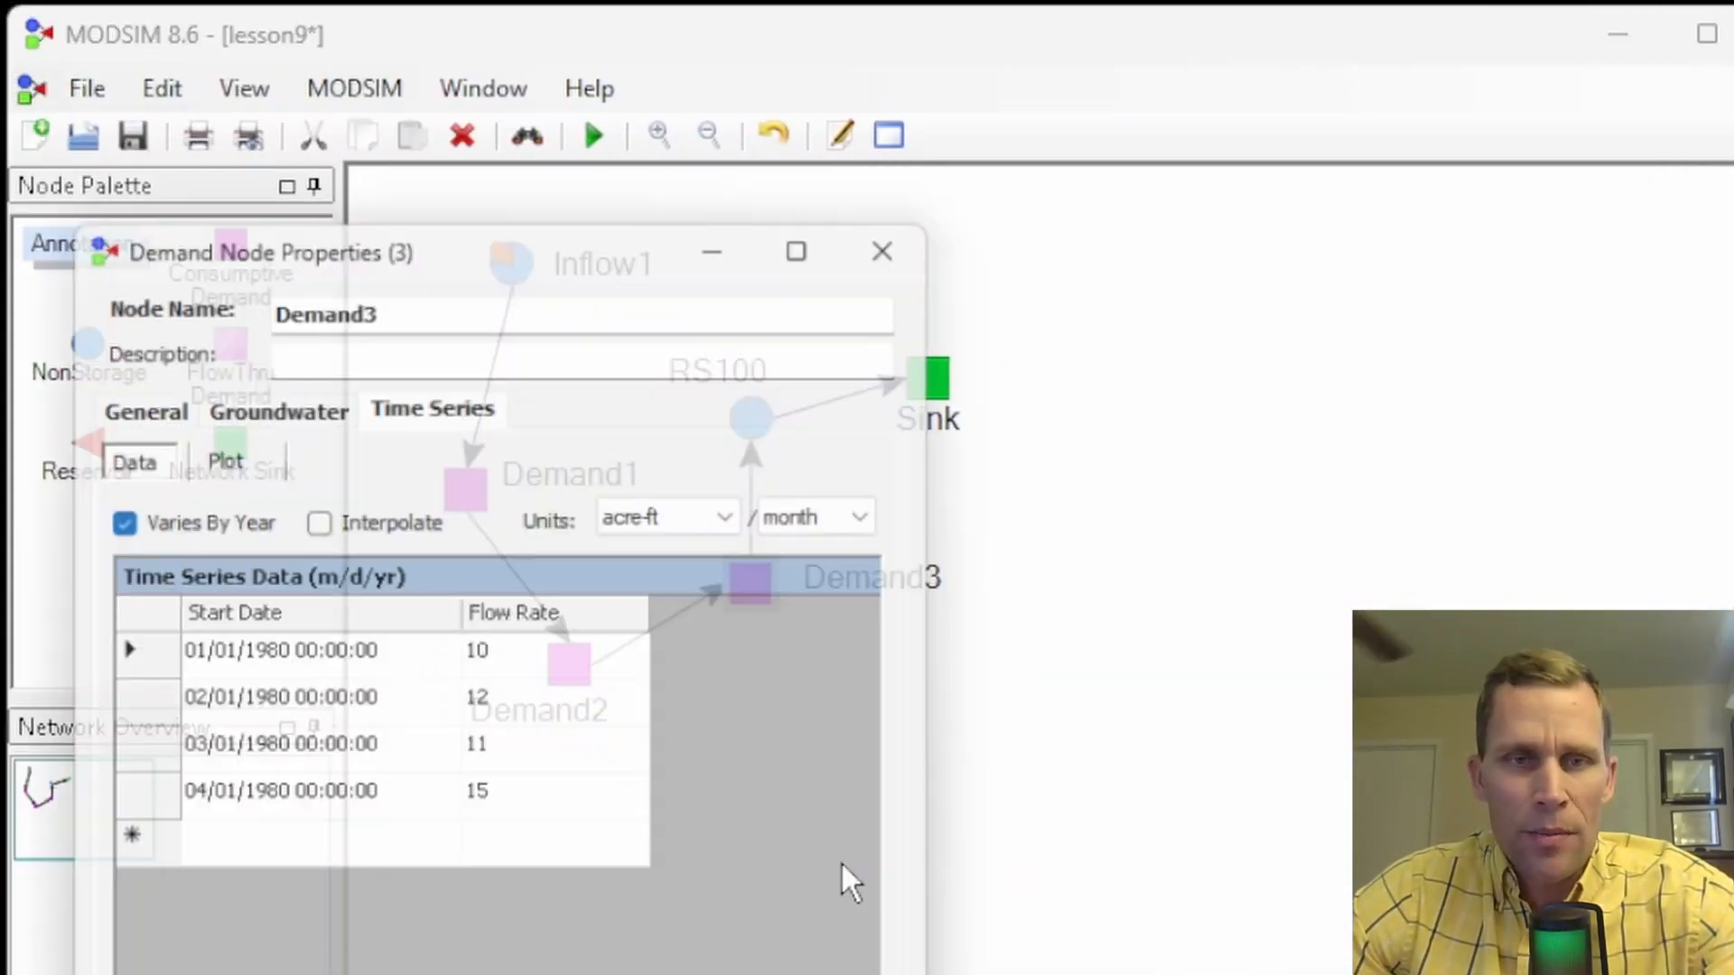
pyautogui.moveTo(581, 236); pyautogui.dragTo(1527, 140)
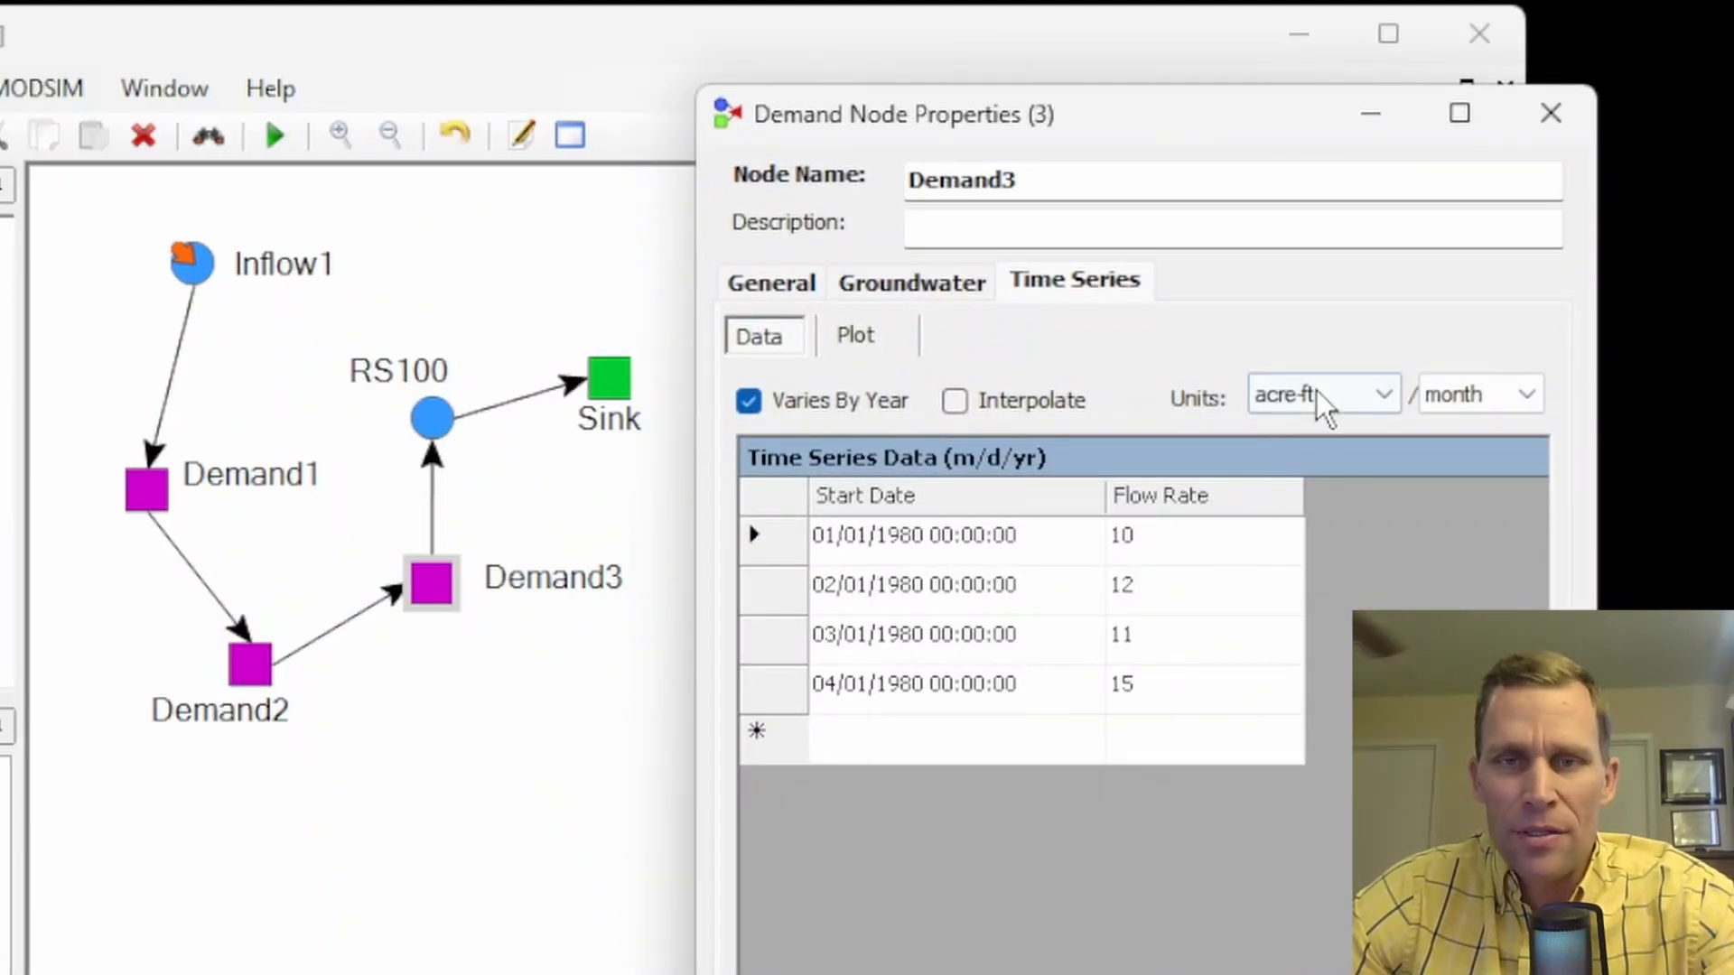
pyautogui.click(1376, 398)
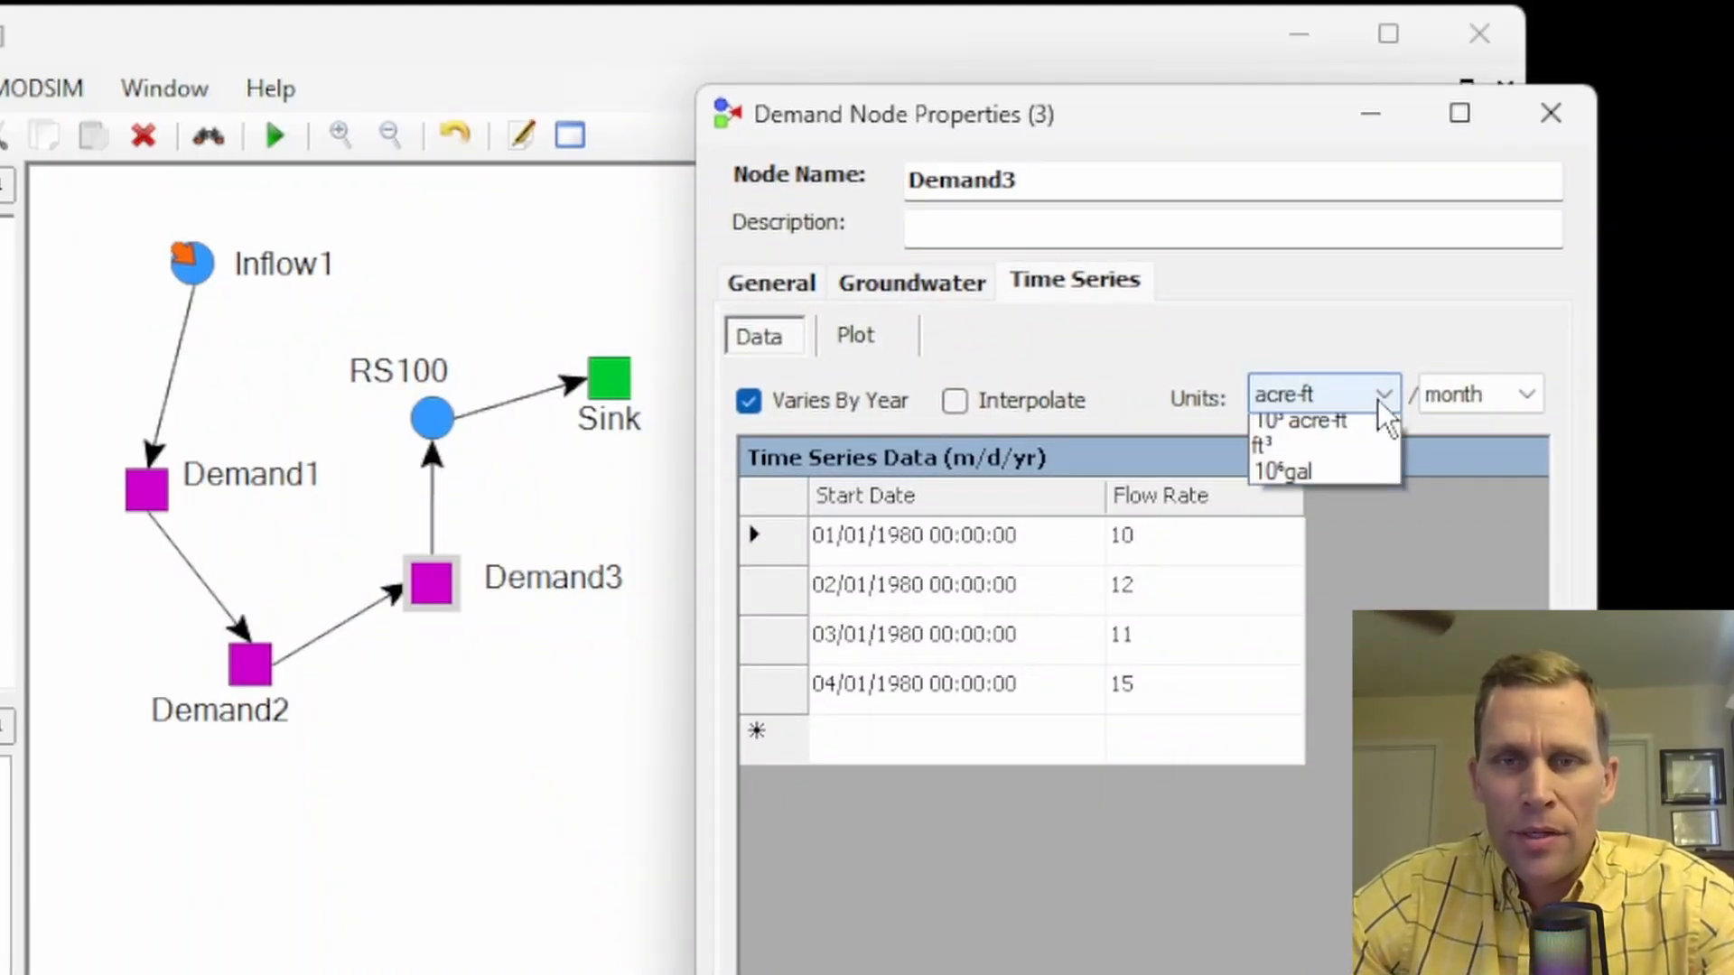
pyautogui.click(1330, 478)
pyautogui.click(1526, 395)
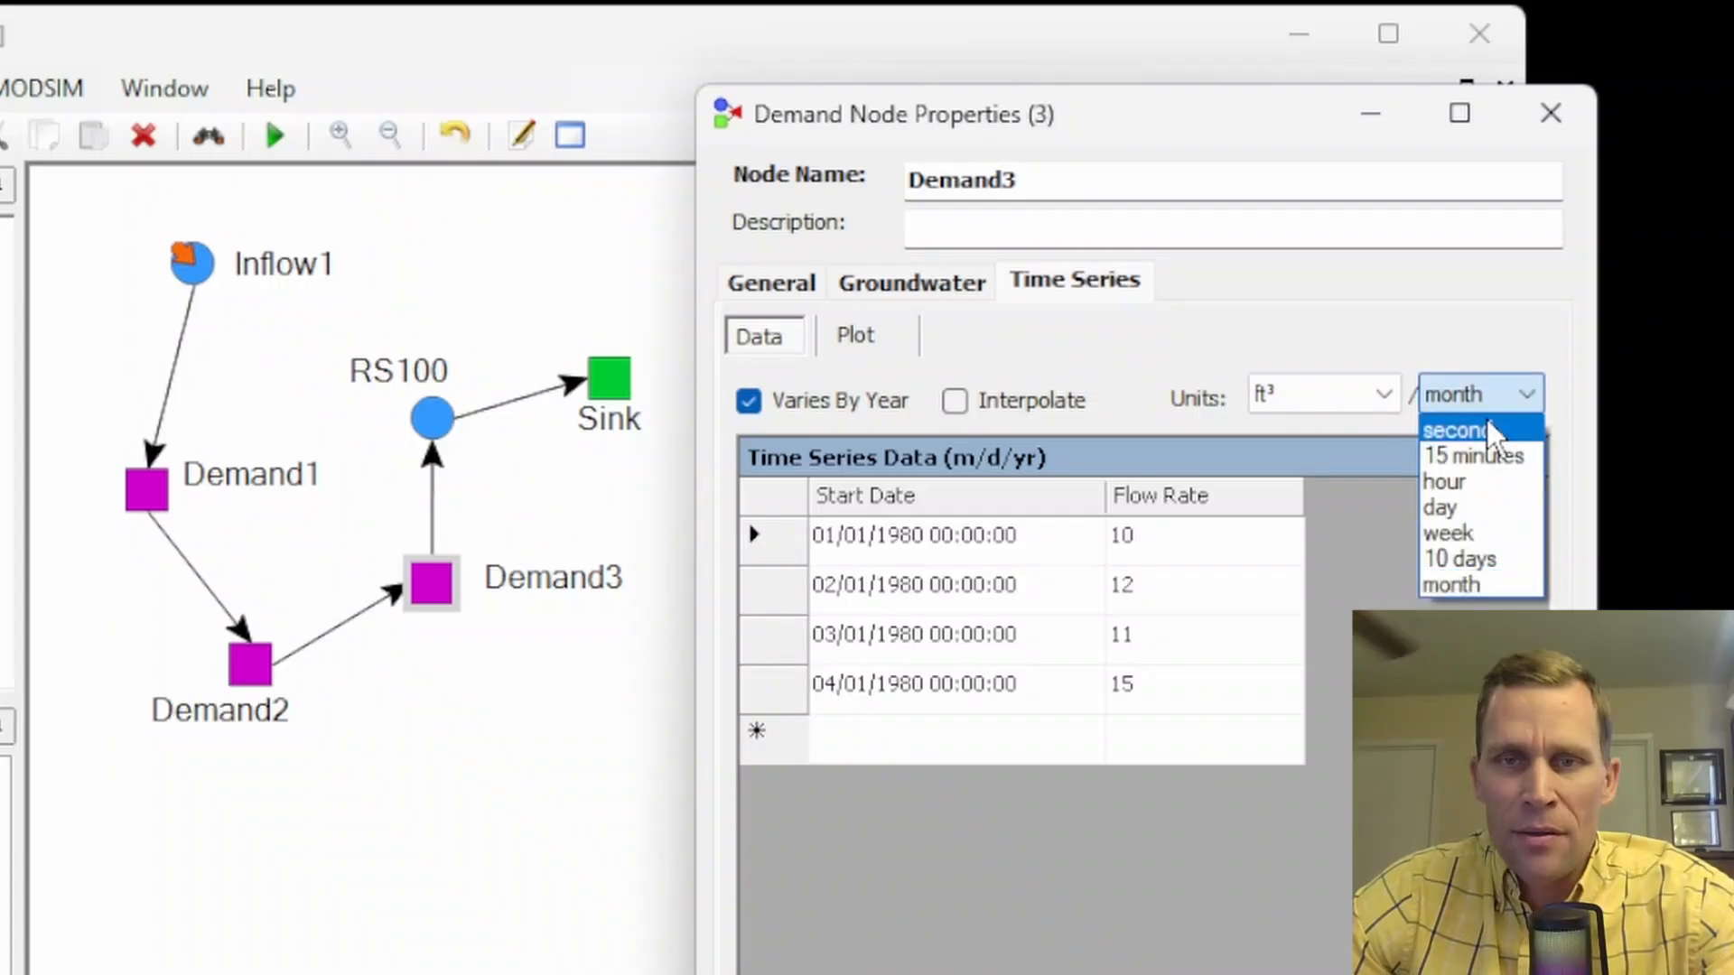
pyautogui.click(1451, 431)
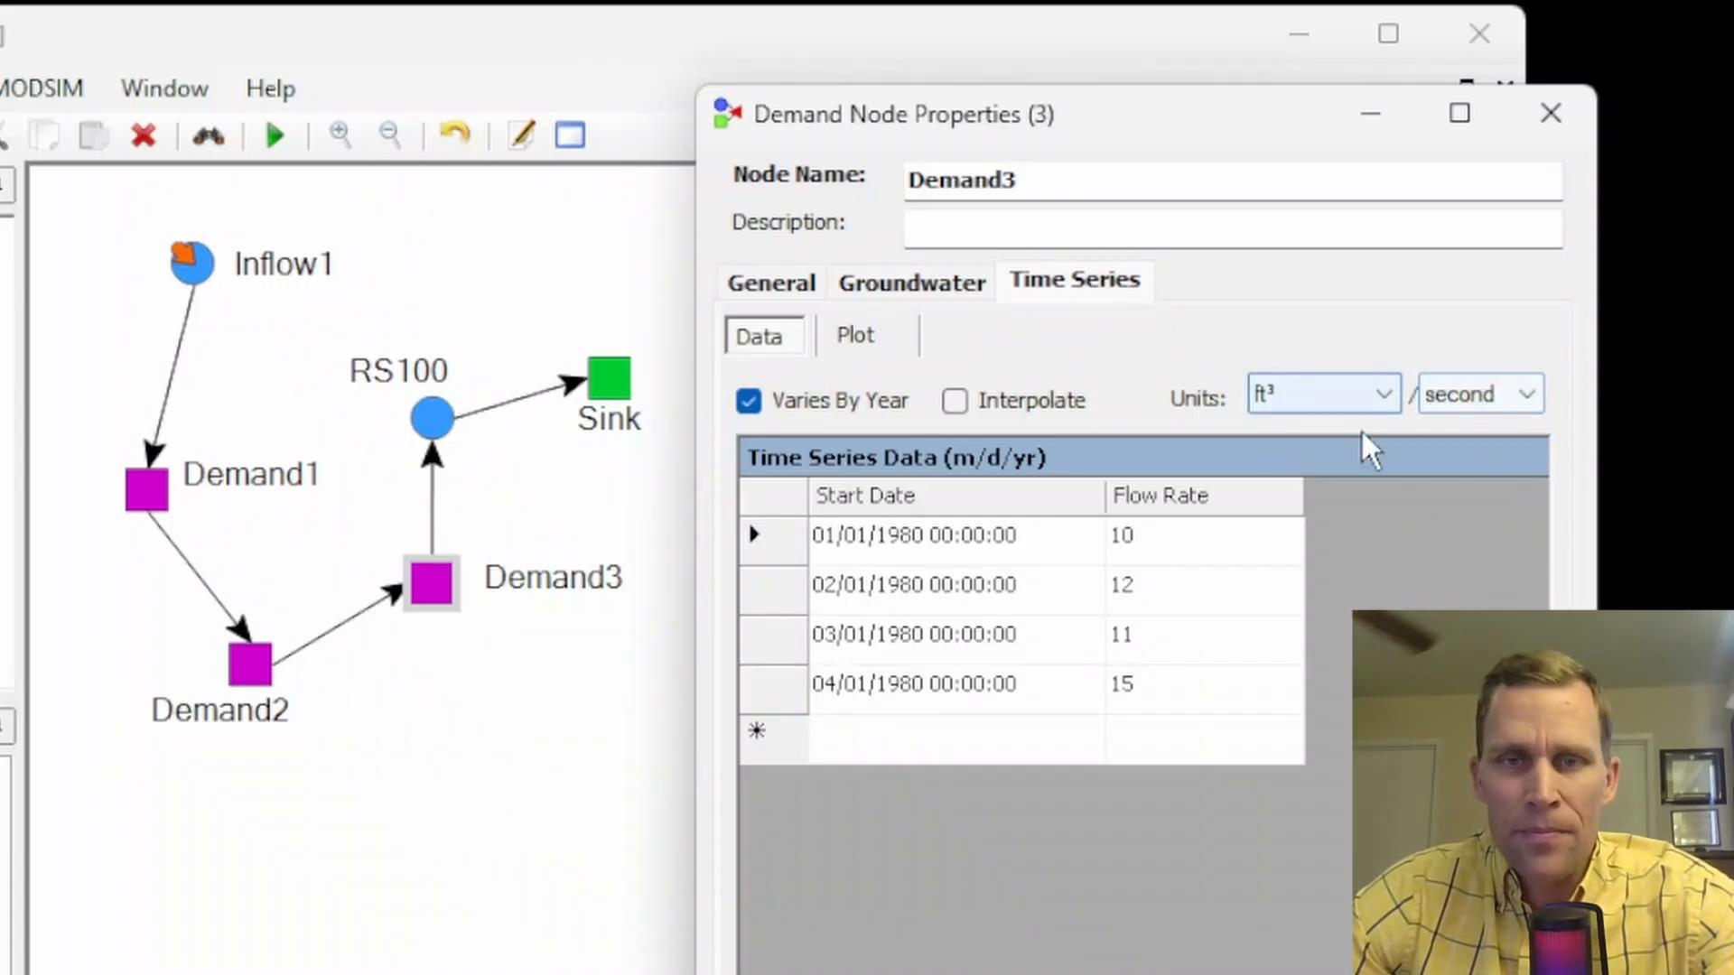
# - Delete the 02/01/1980, 03/01/1980 and 04/01/1980 entries from Demand3's time series
pyautogui.click(1152, 534)
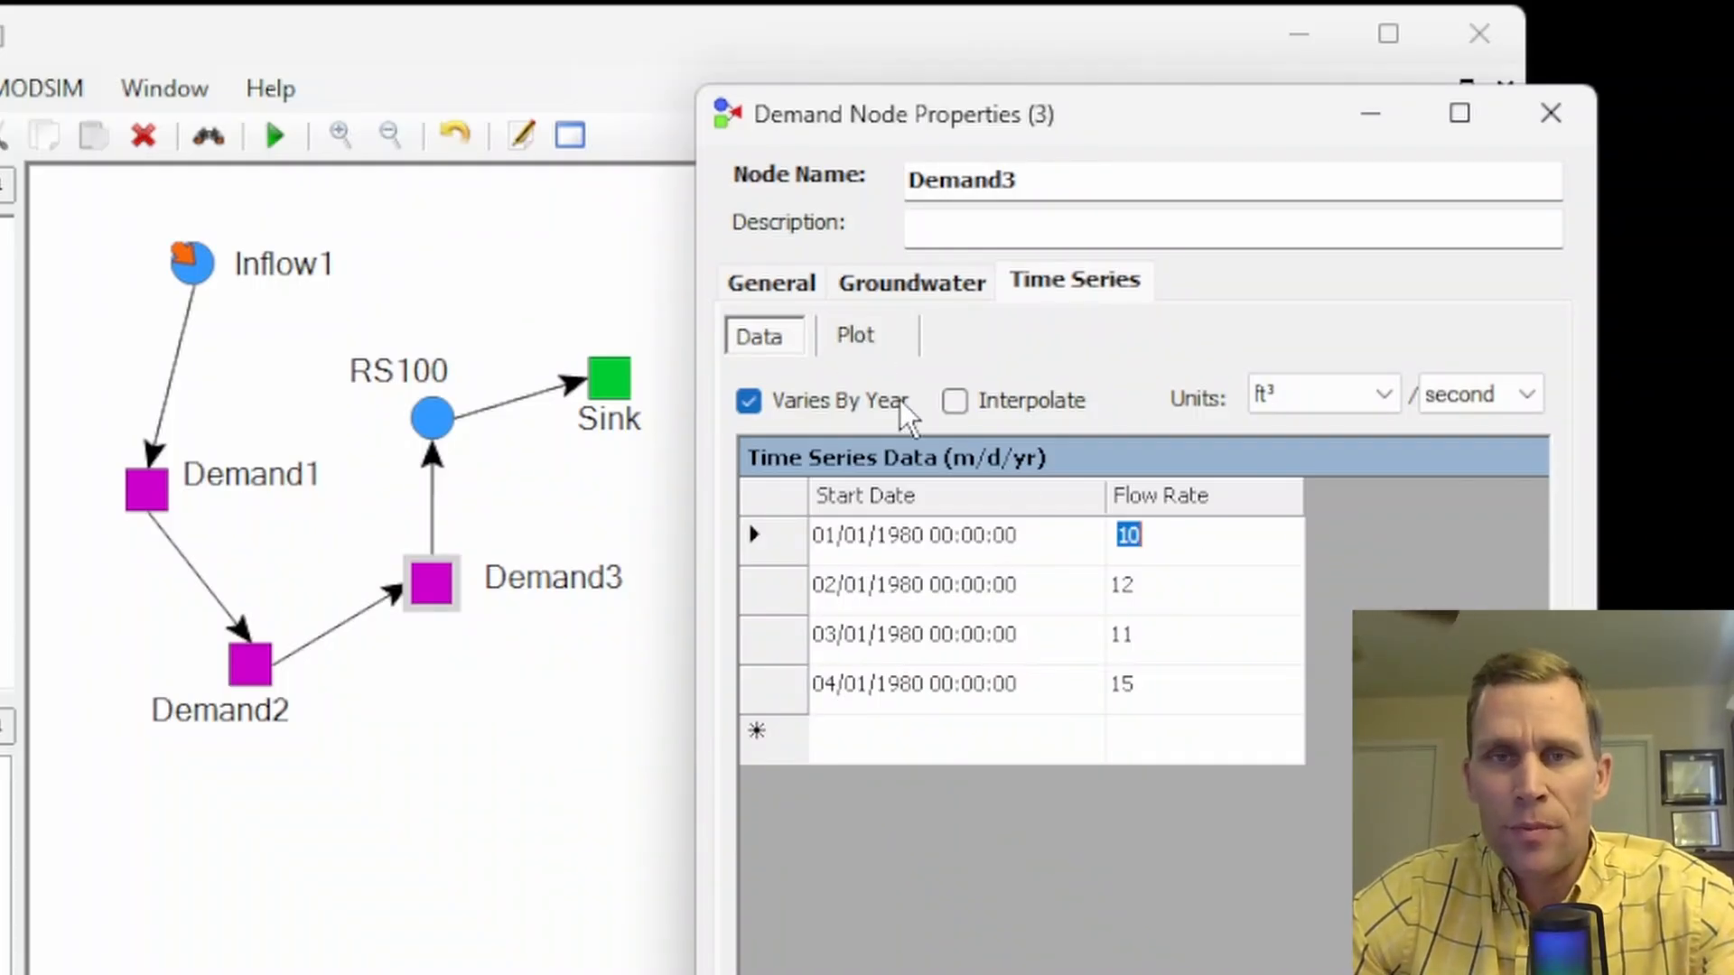
pyautogui.press('Down')
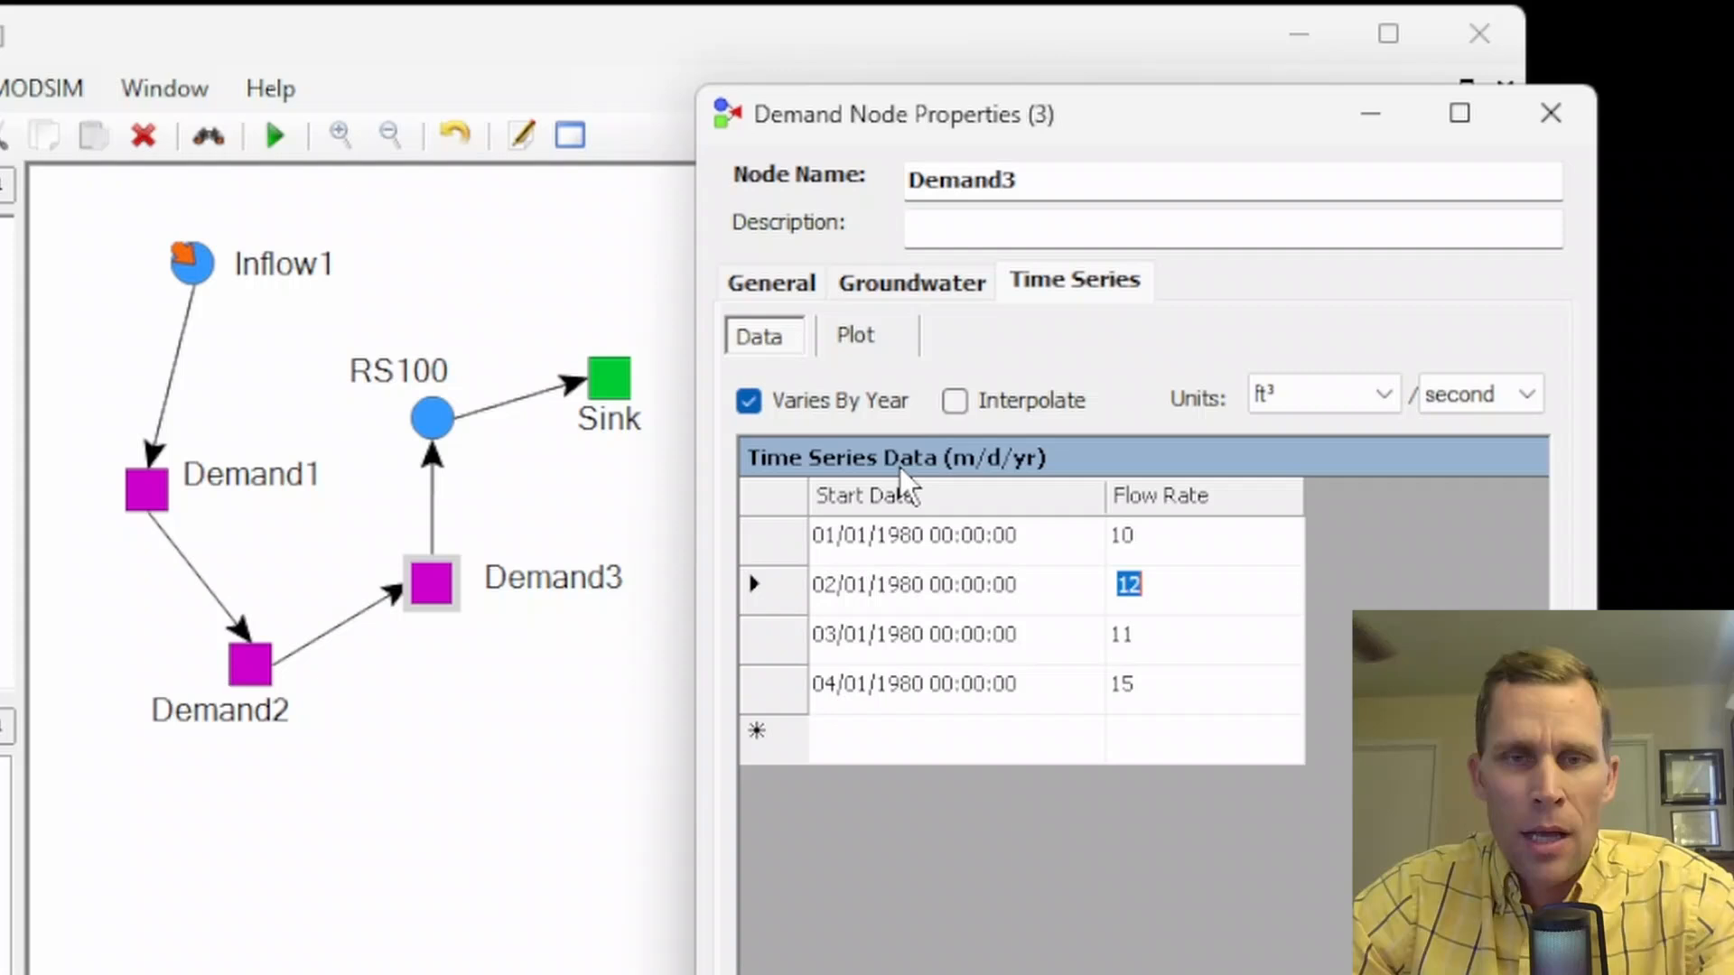
pyautogui.click(784, 599)
pyautogui.press('Delete')
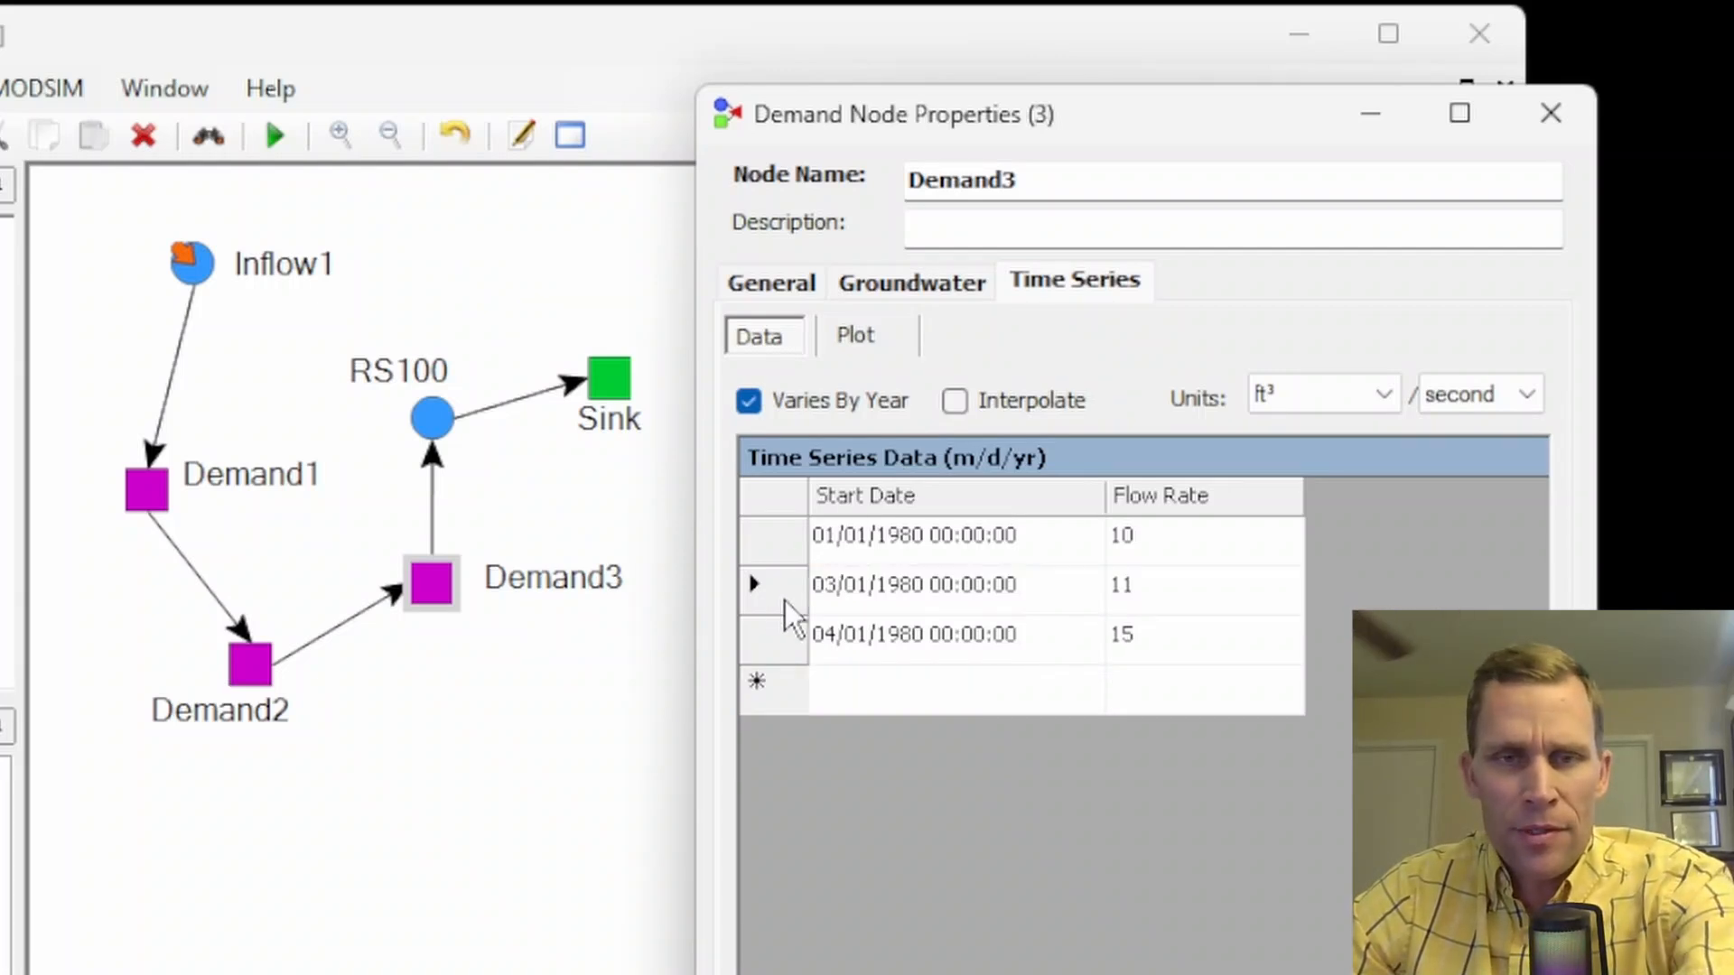
pyautogui.click(784, 599)
pyautogui.press('Delete')
pyautogui.click(784, 599)
pyautogui.press('Delete')
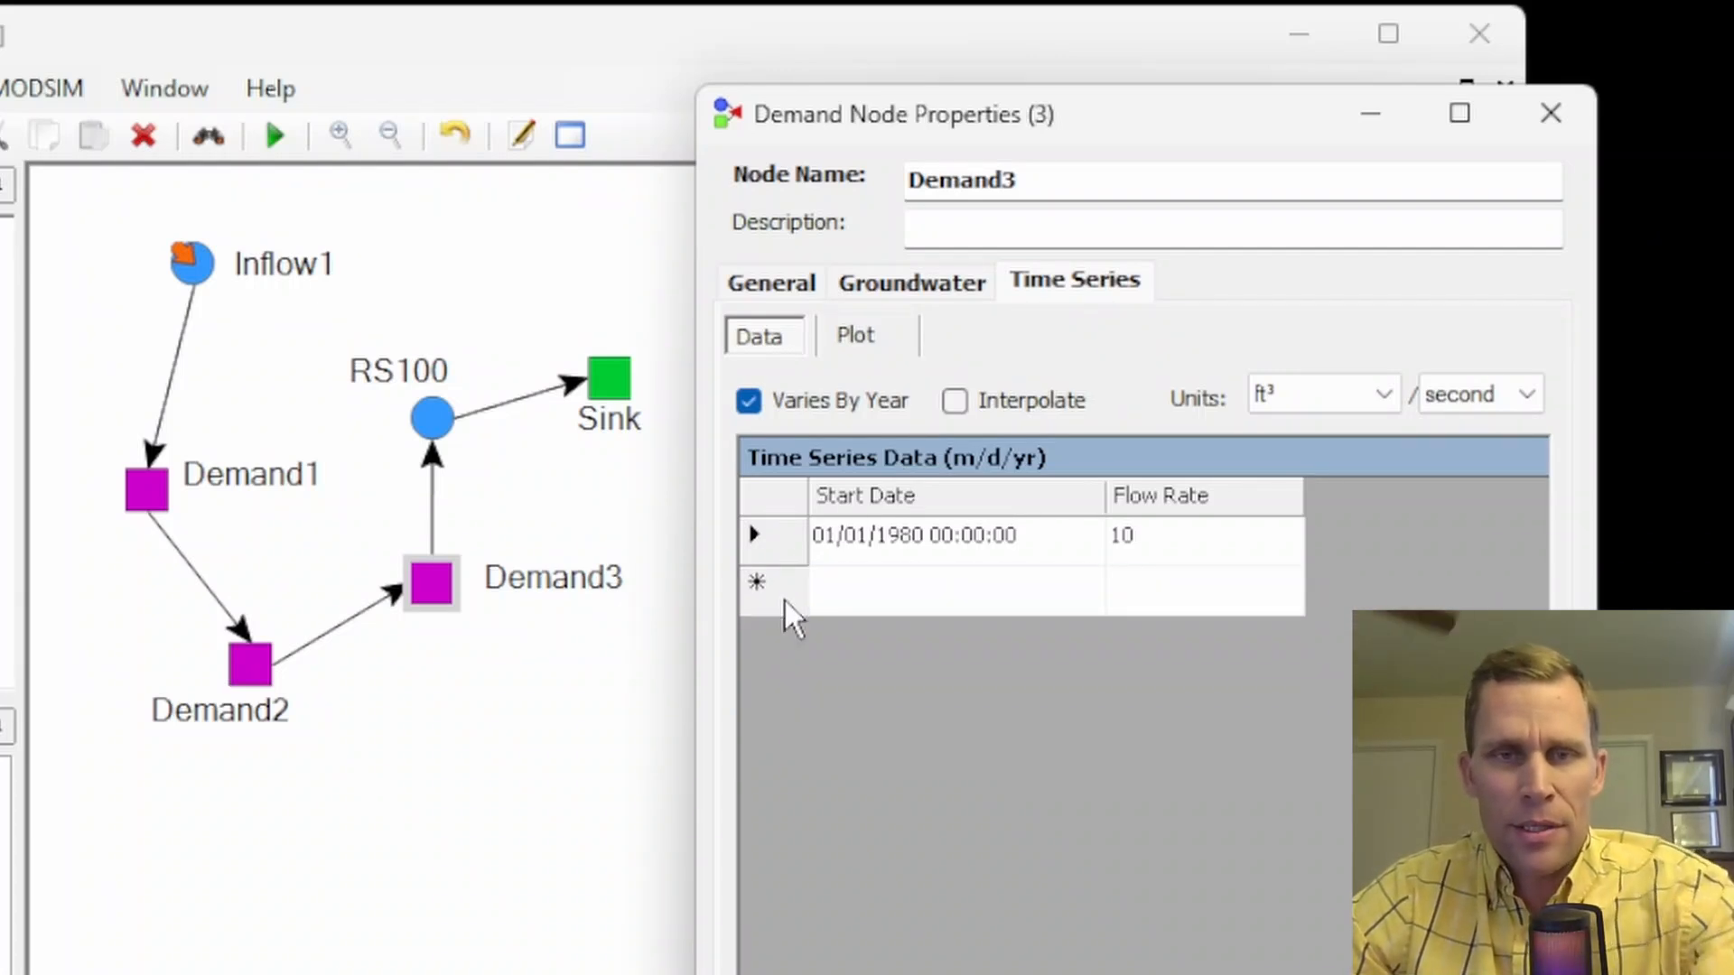
# - Plot Demand3's processed time series, switch the chart to bars, and return to the time series data
pyautogui.click(853, 335)
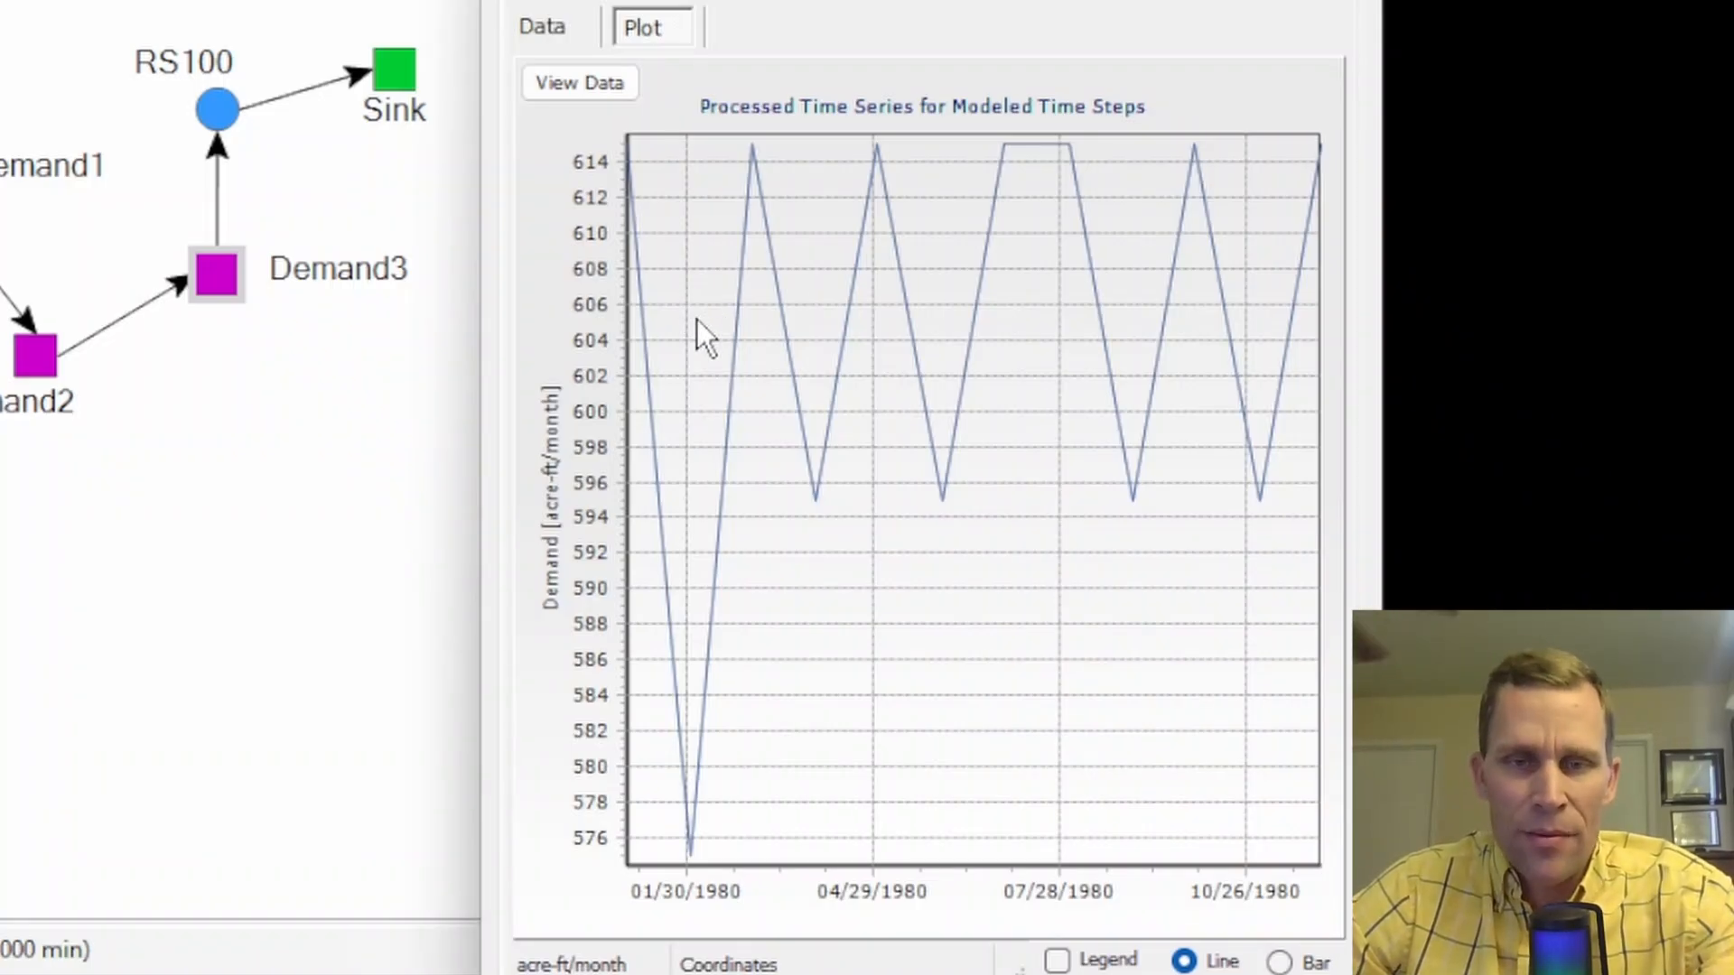
pyautogui.click(1264, 961)
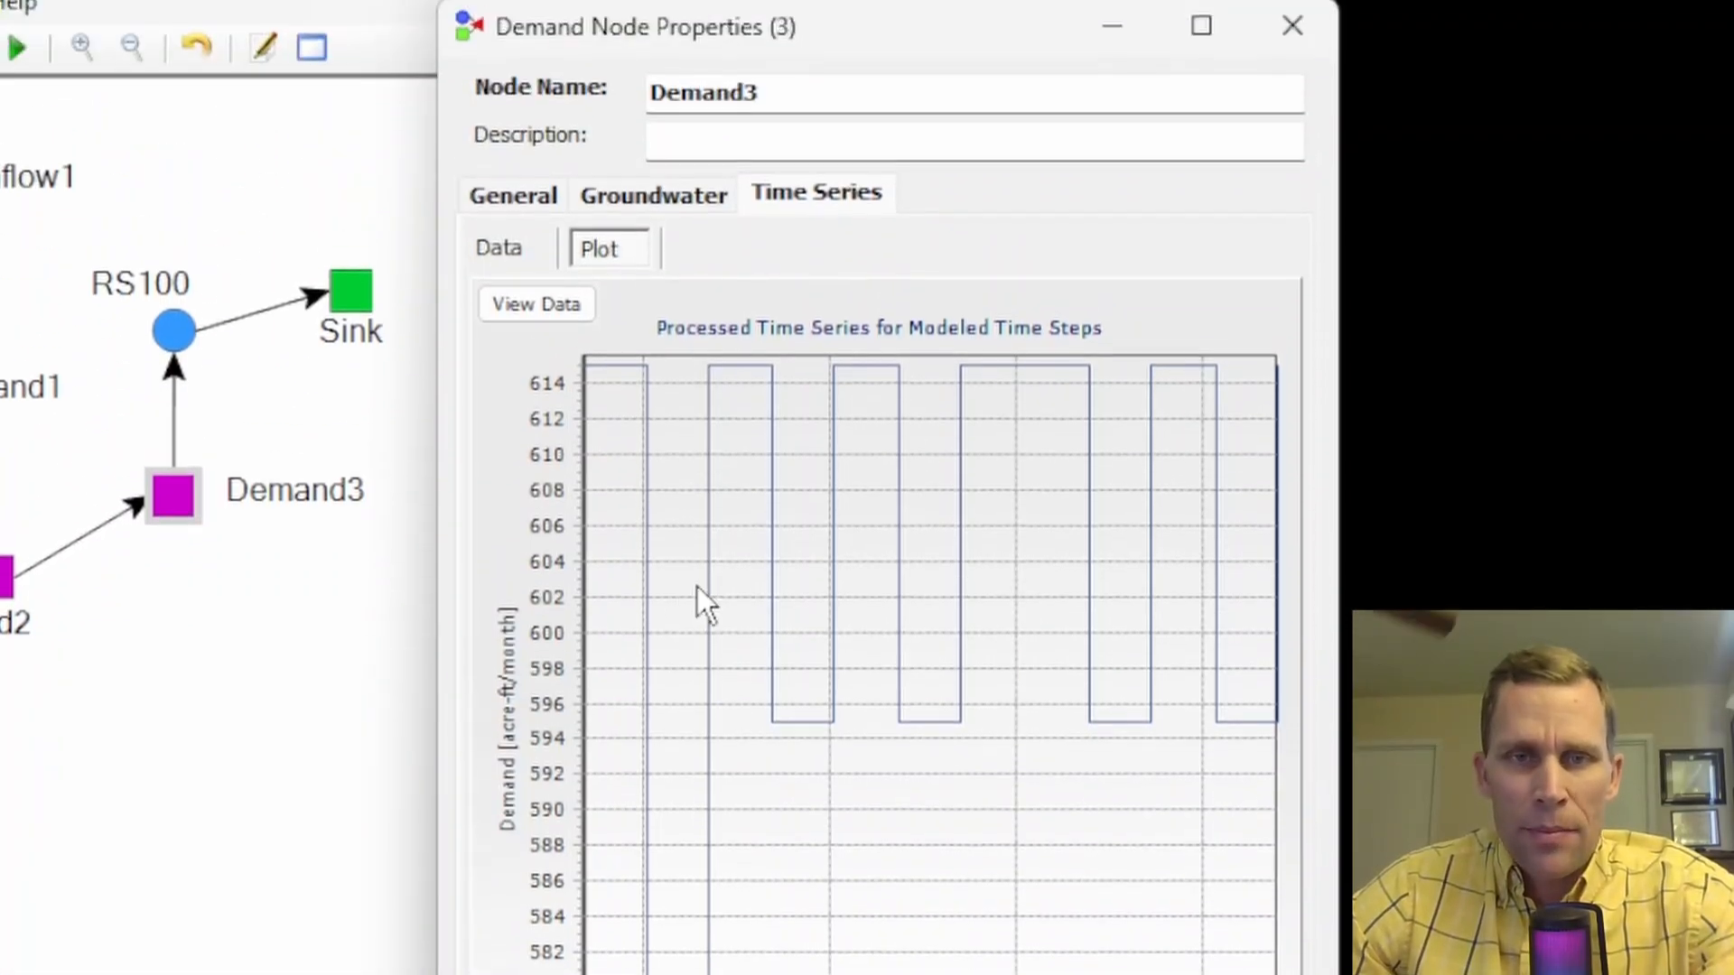
pyautogui.click(500, 264)
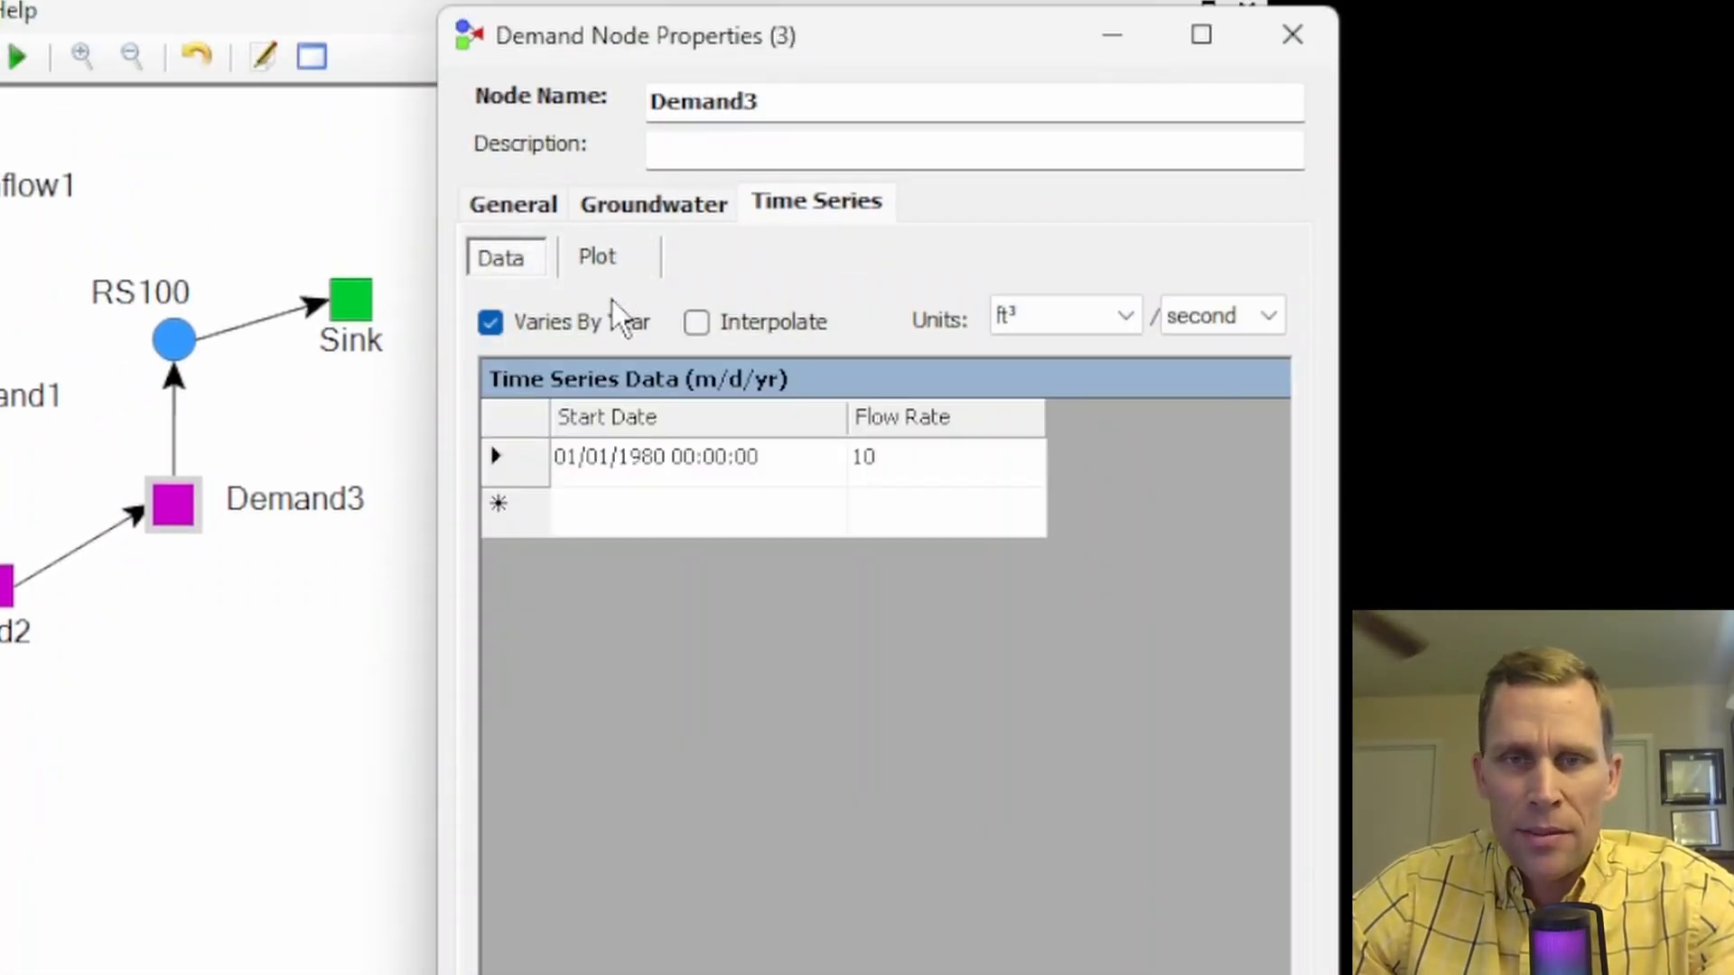
# - Set Demand3's time series units to acre-ft per month
pyautogui.click(1123, 317)
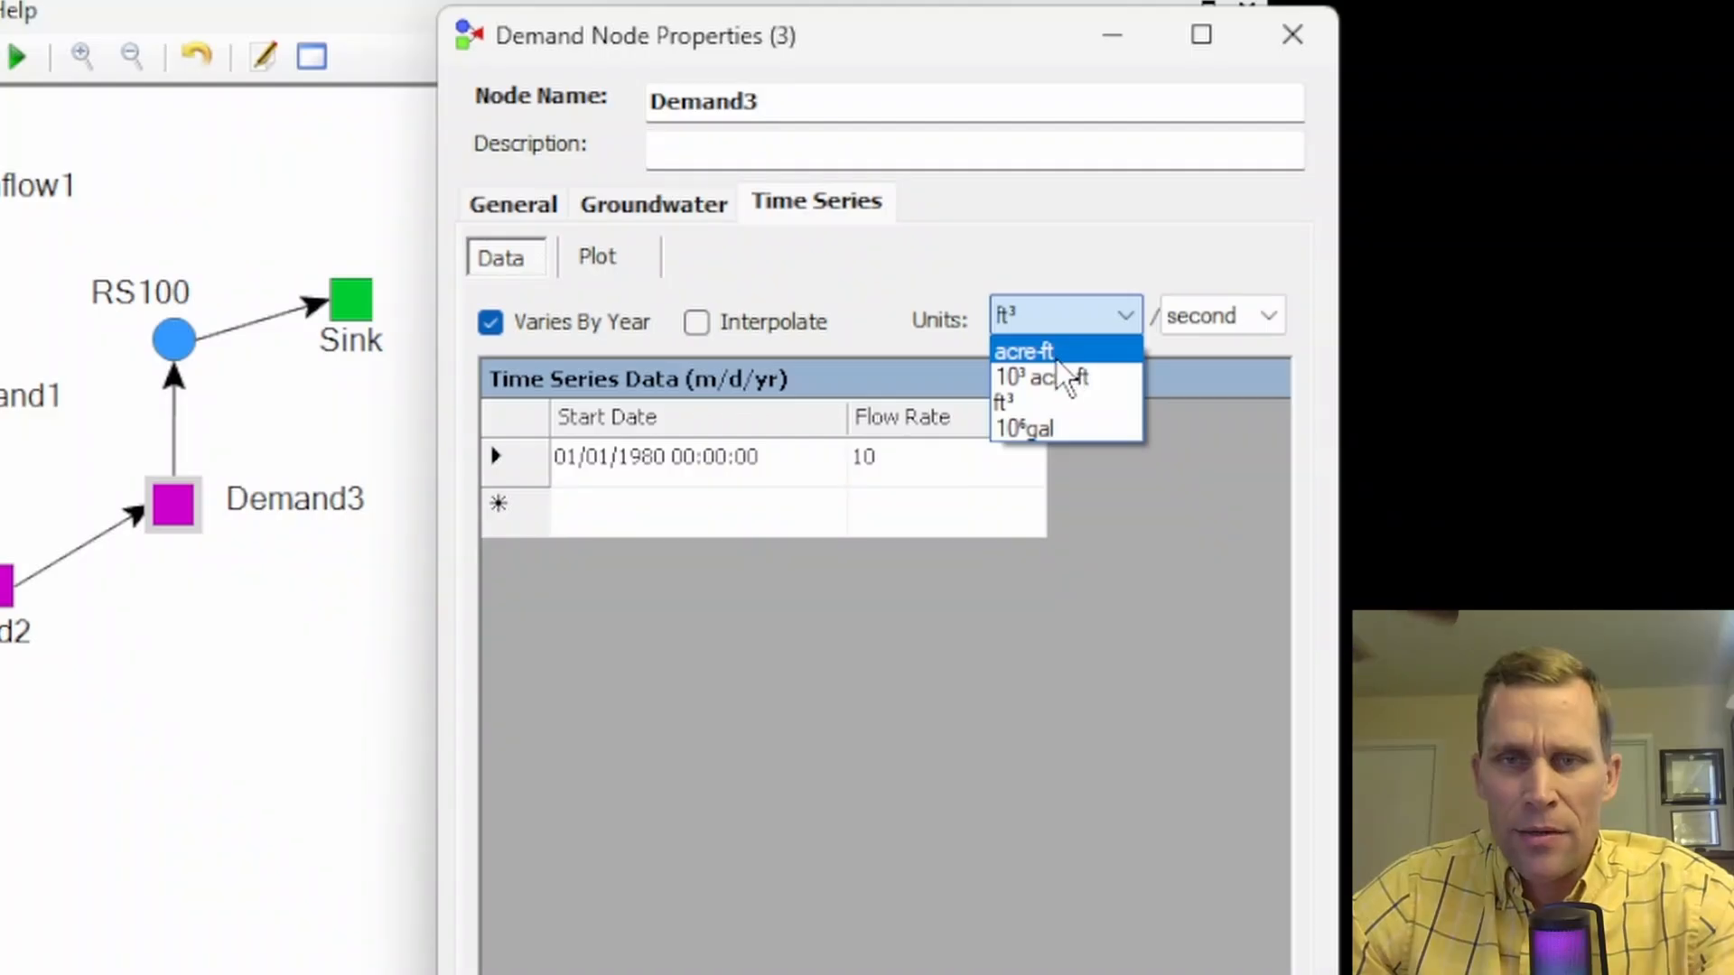
pyautogui.click(1038, 347)
pyautogui.click(1219, 327)
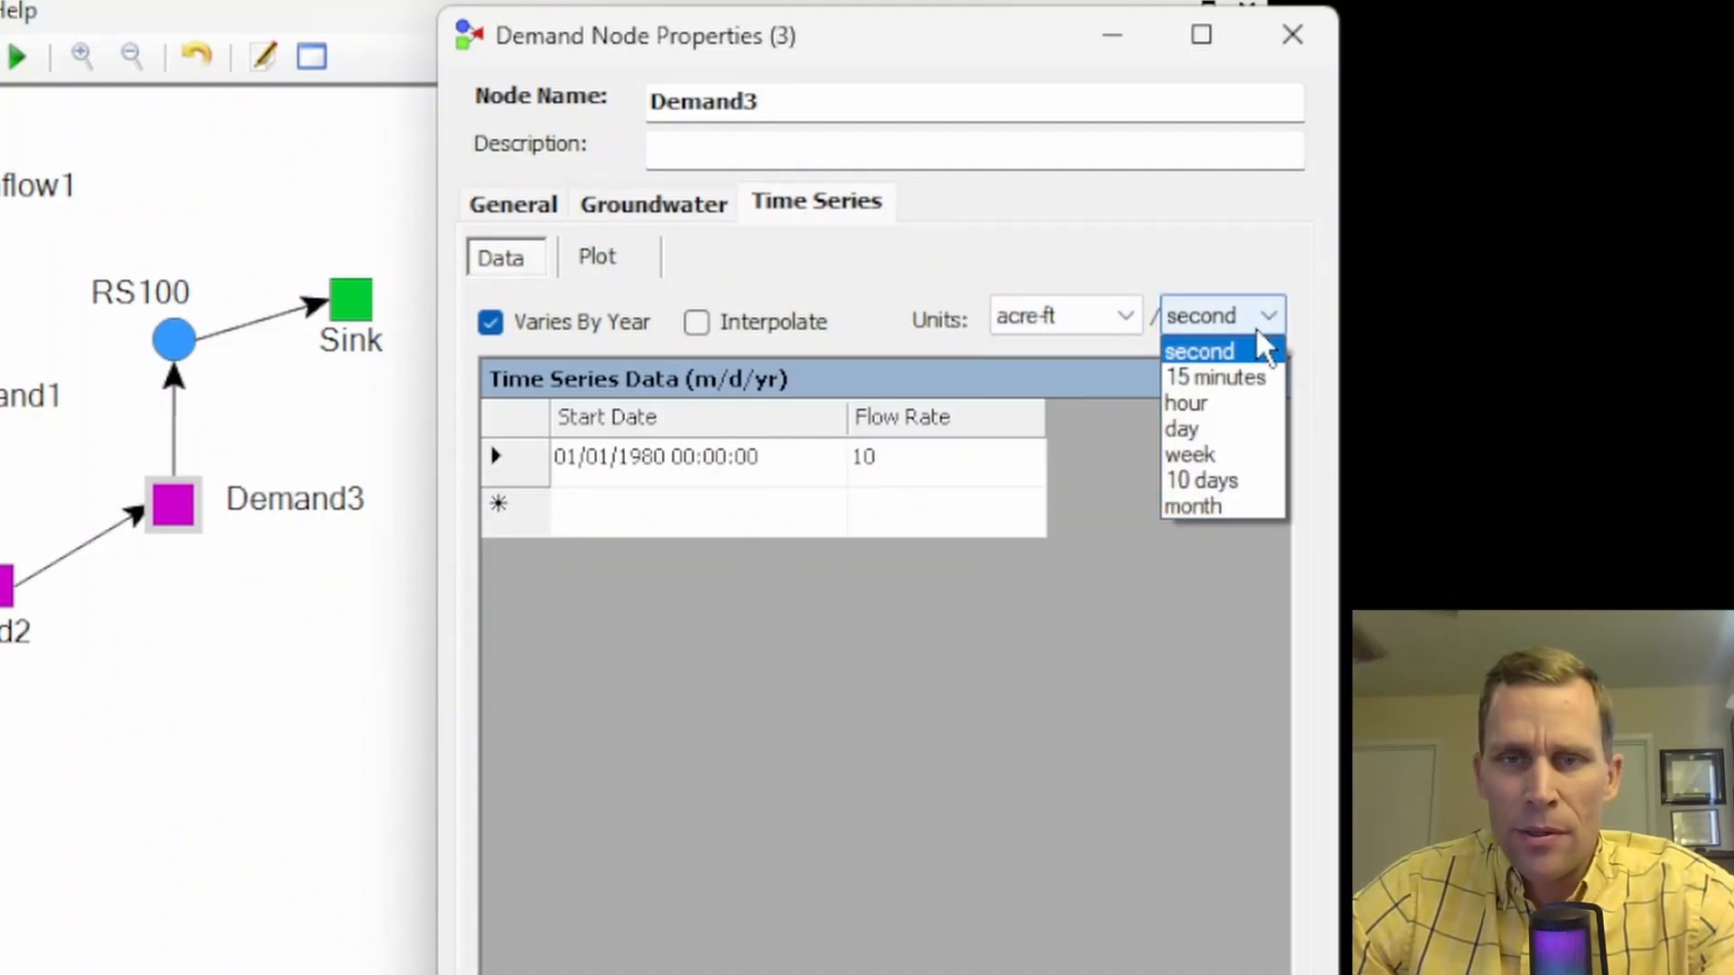
pyautogui.click(1219, 503)
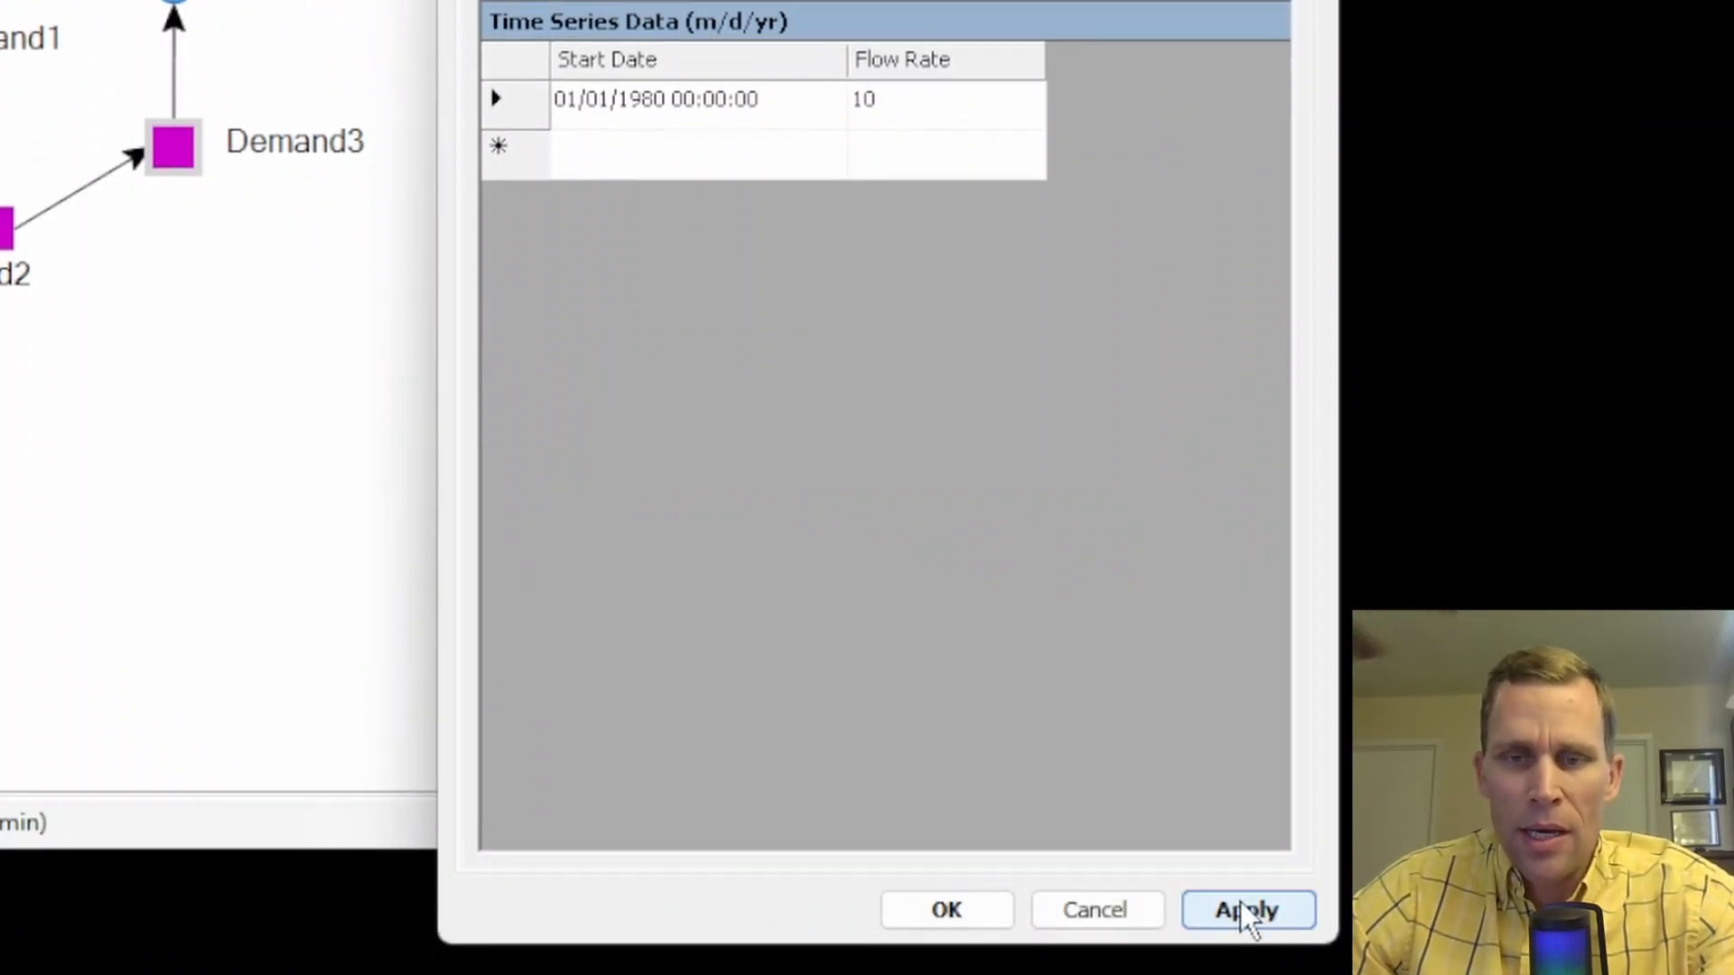
# - Accept Demand3's time series settings, reopen its properties, and move the dialog clear of the network
pyautogui.click(973, 926)
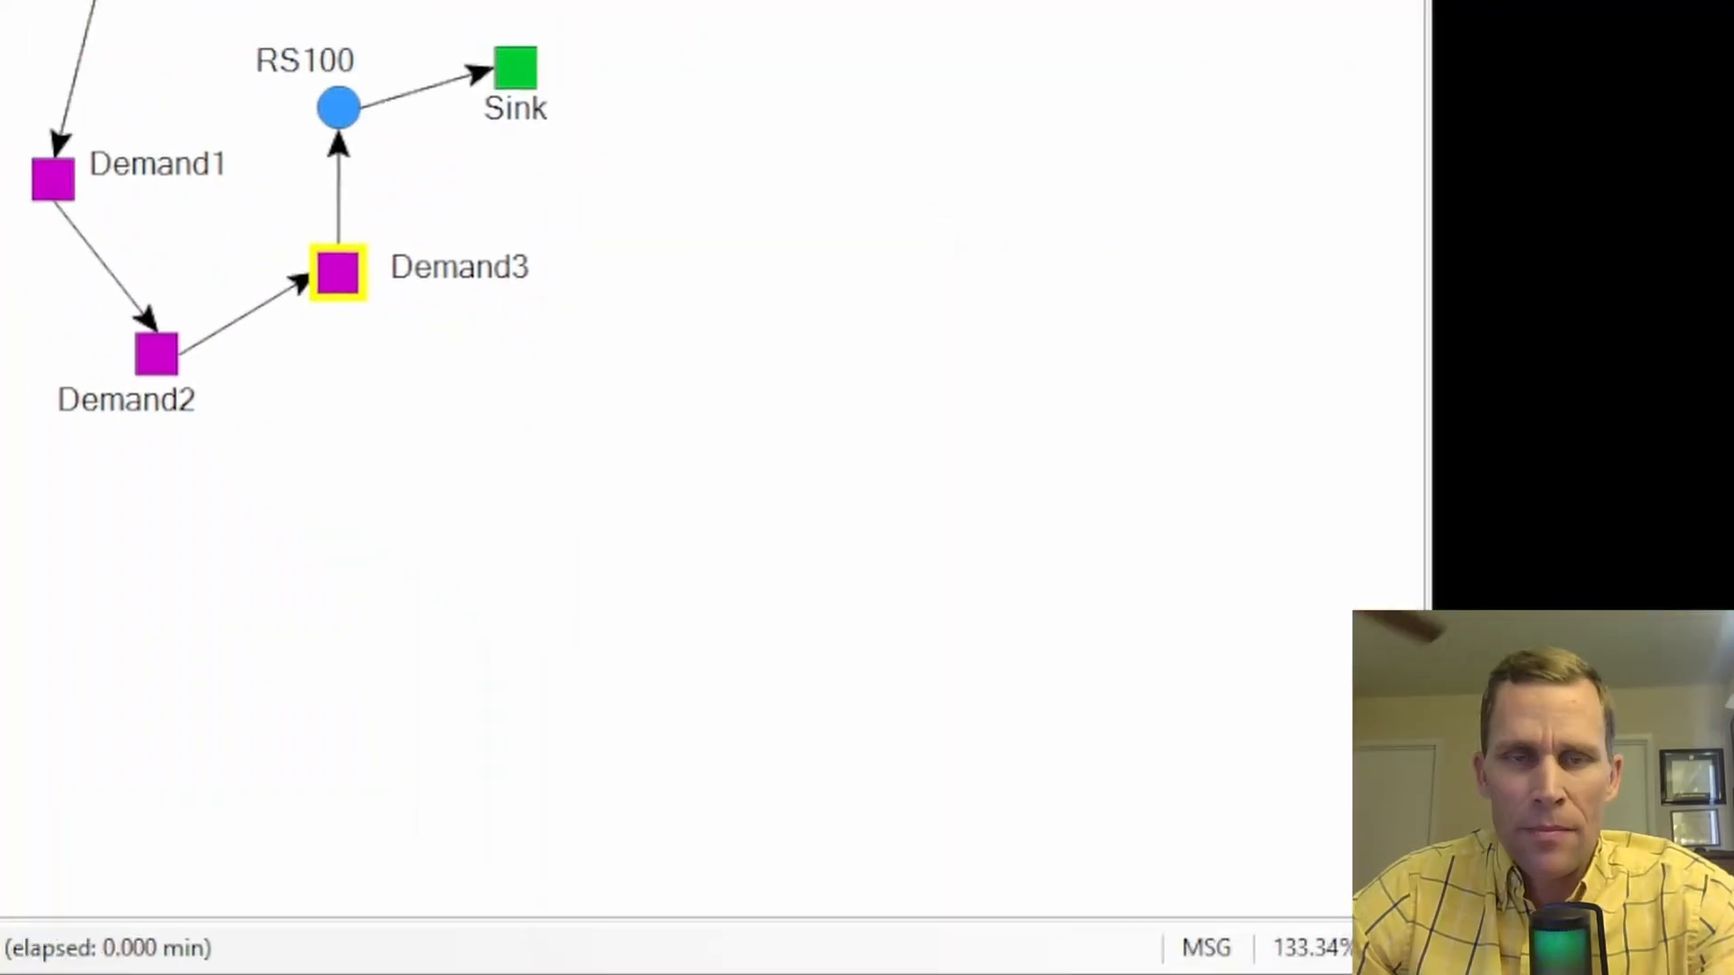
pyautogui.rightClick(753, 595)
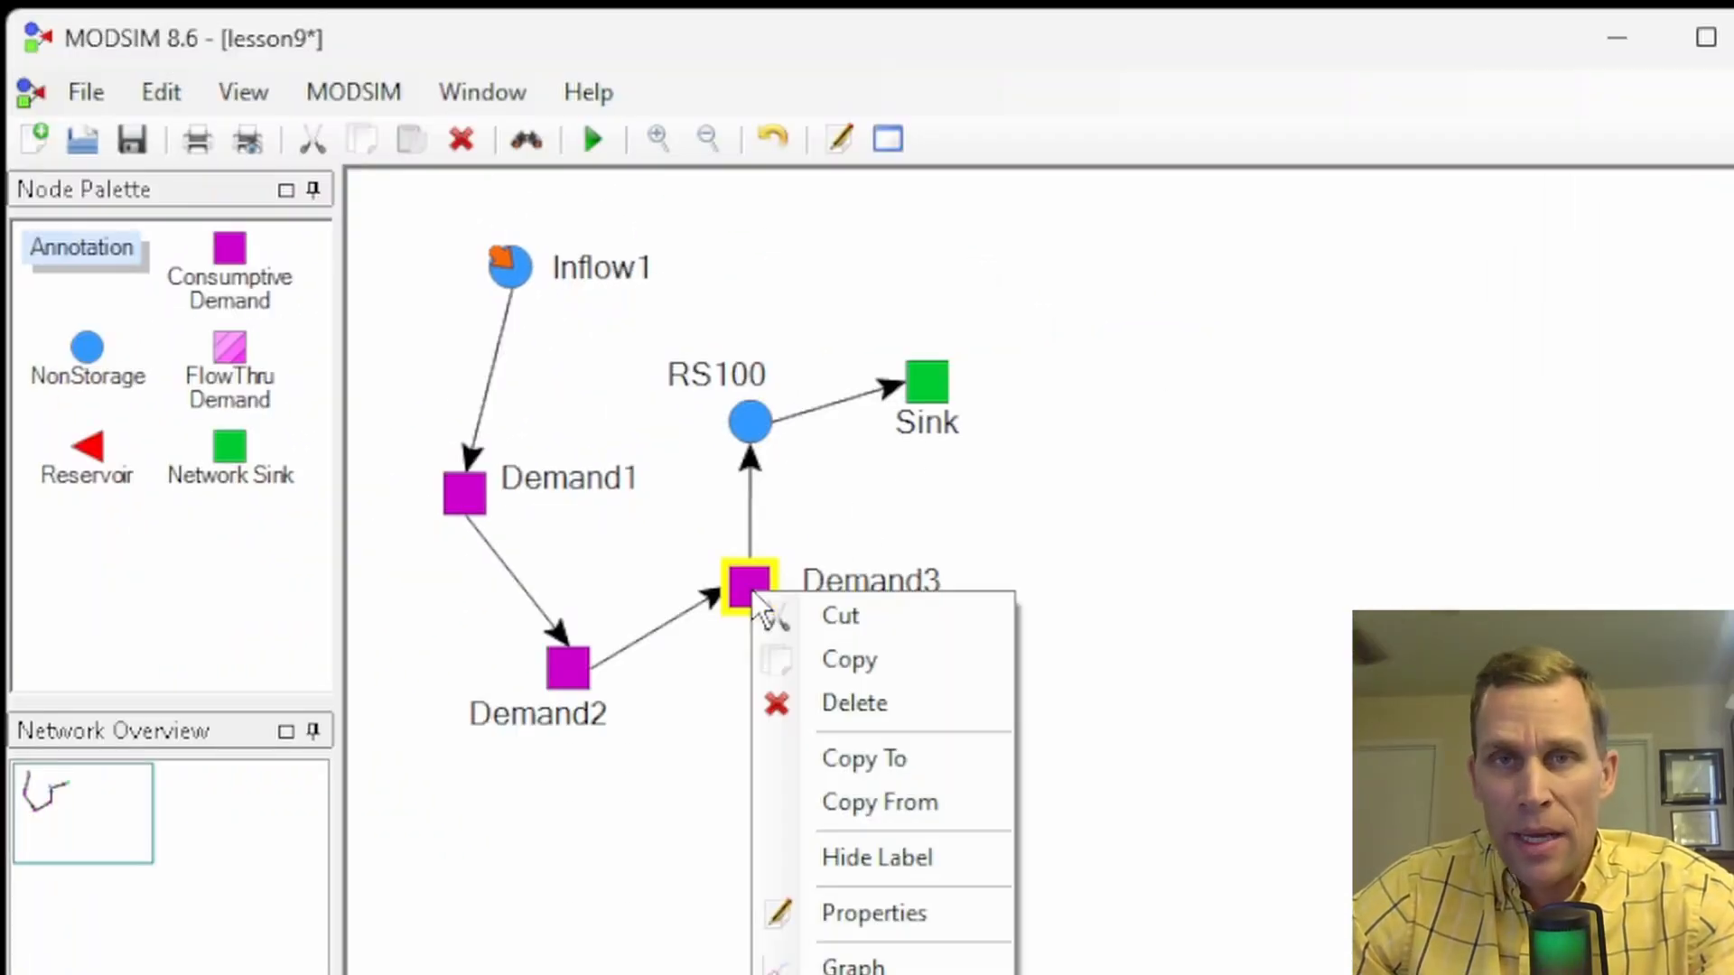
pyautogui.click(808, 915)
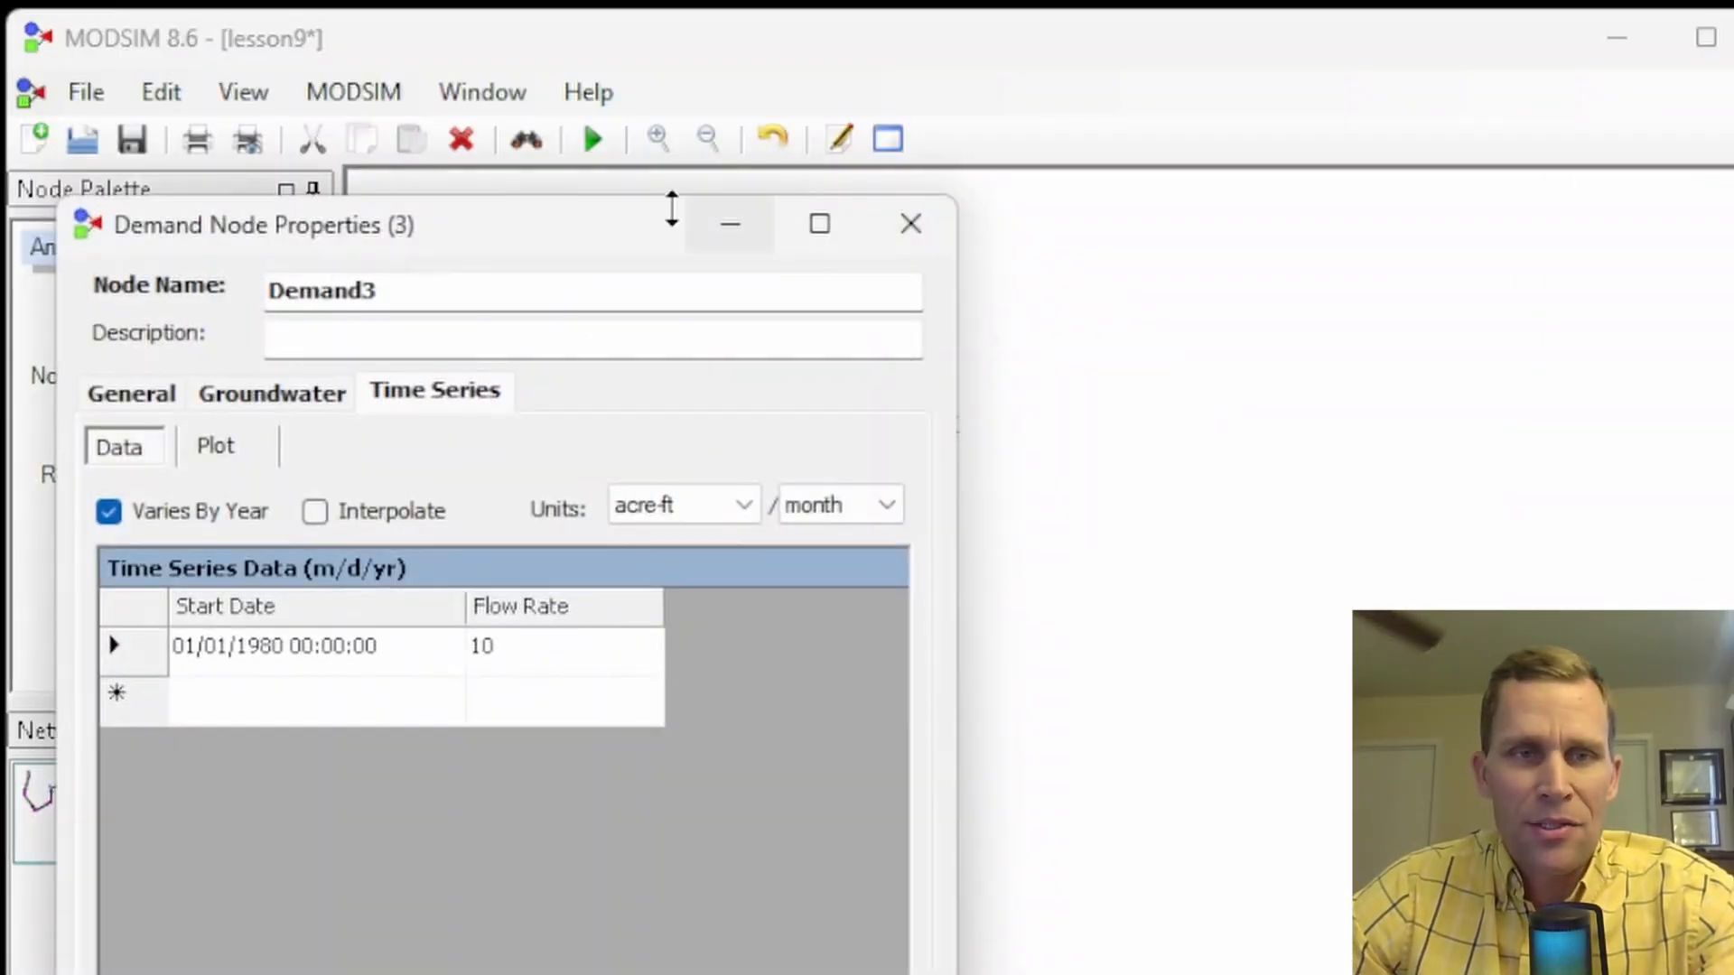
pyautogui.moveTo(658, 241); pyautogui.dragTo(1546, 127)
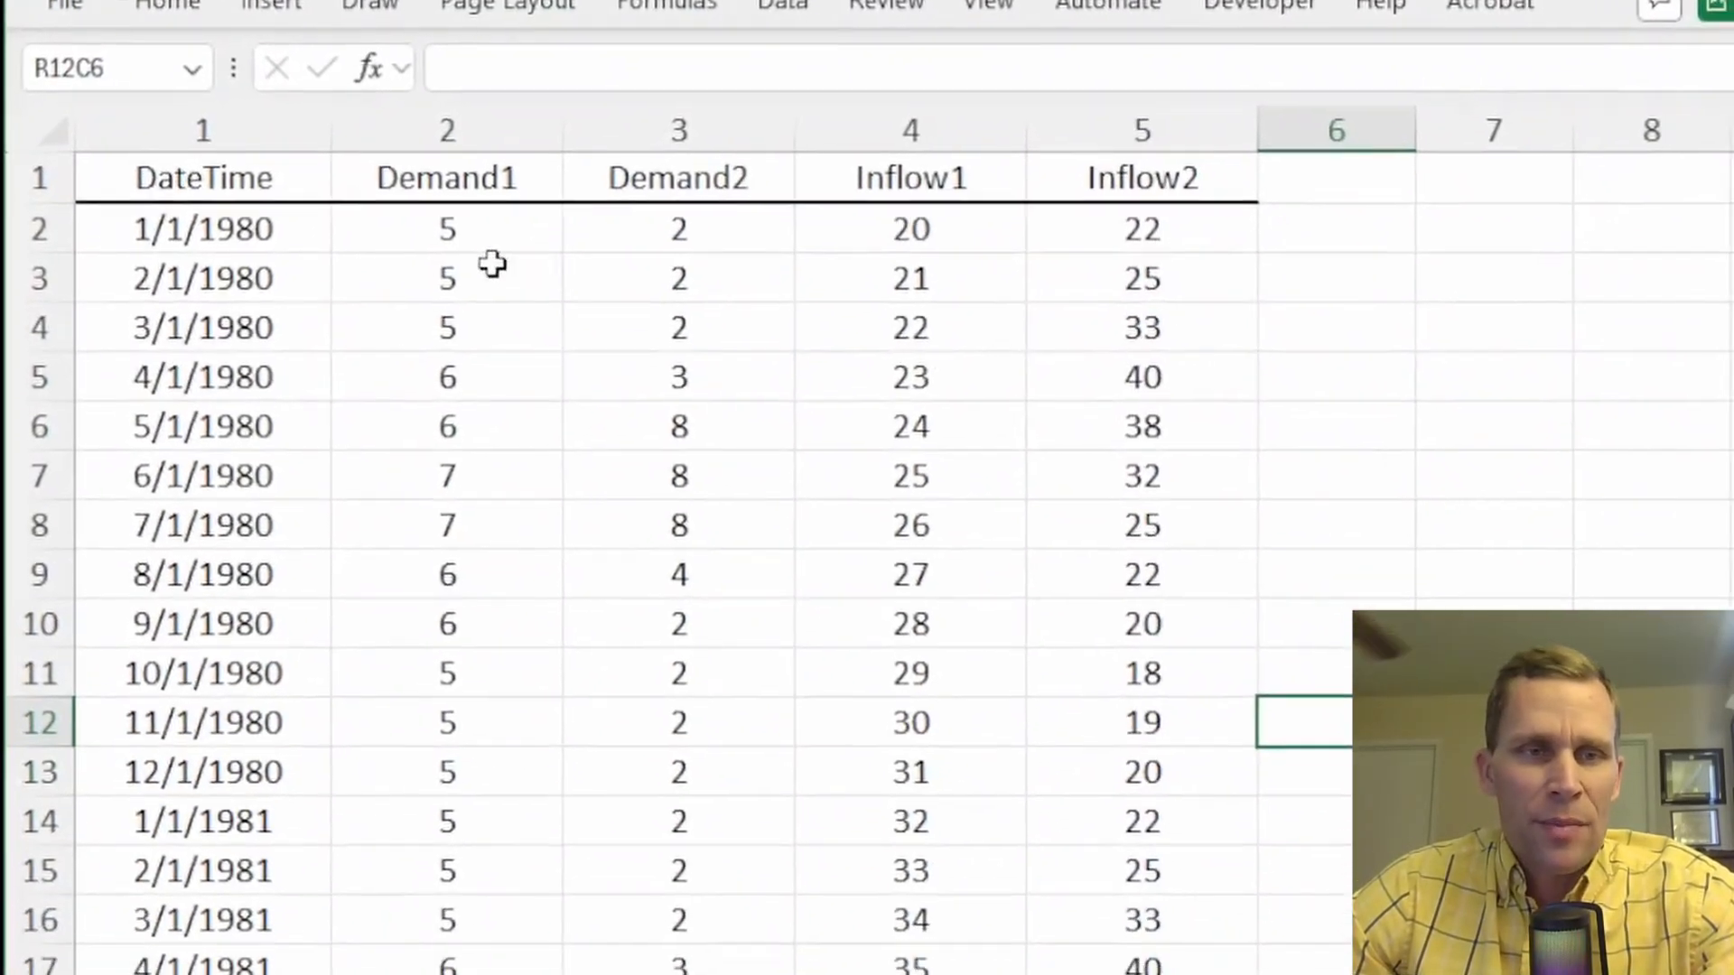
# - Switch to the Excel workbook data.xlsx and rename the second column's header to Demand3
pyautogui.click(407, 248)
pyautogui.moveTo(196, 140); pyautogui.dragTo(203, 844)
pyautogui.moveTo(439, 159); pyautogui.dragTo(402, 820)
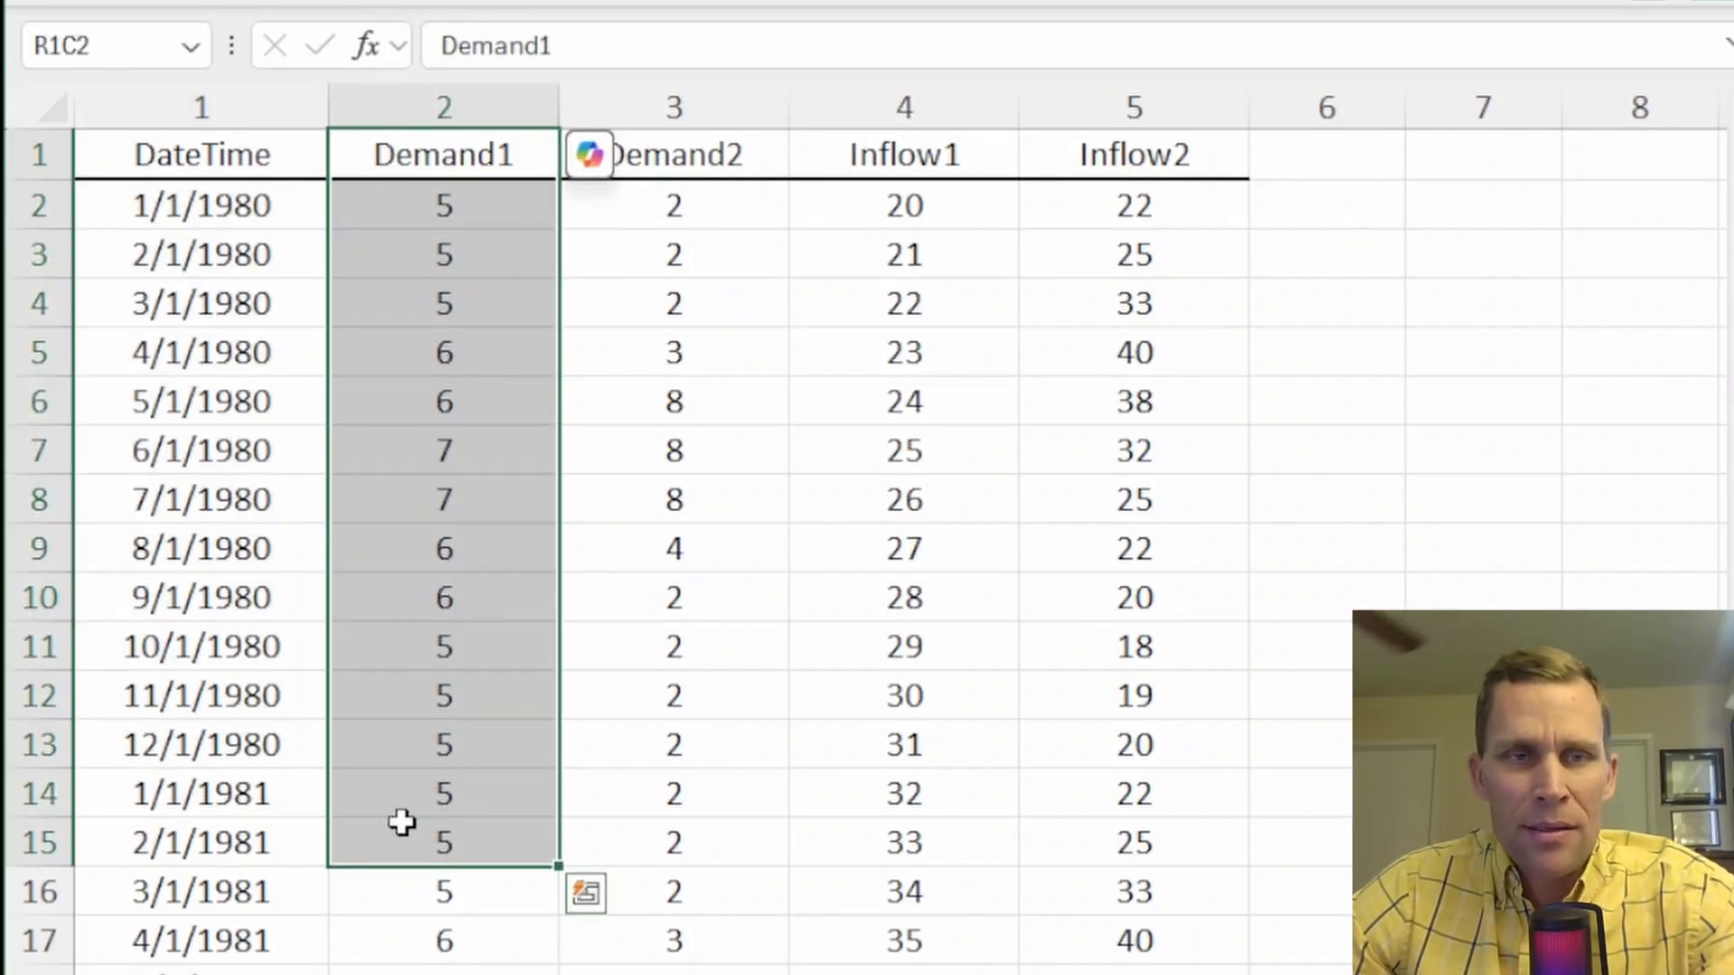
pyautogui.click(460, 158)
pyautogui.write('D')
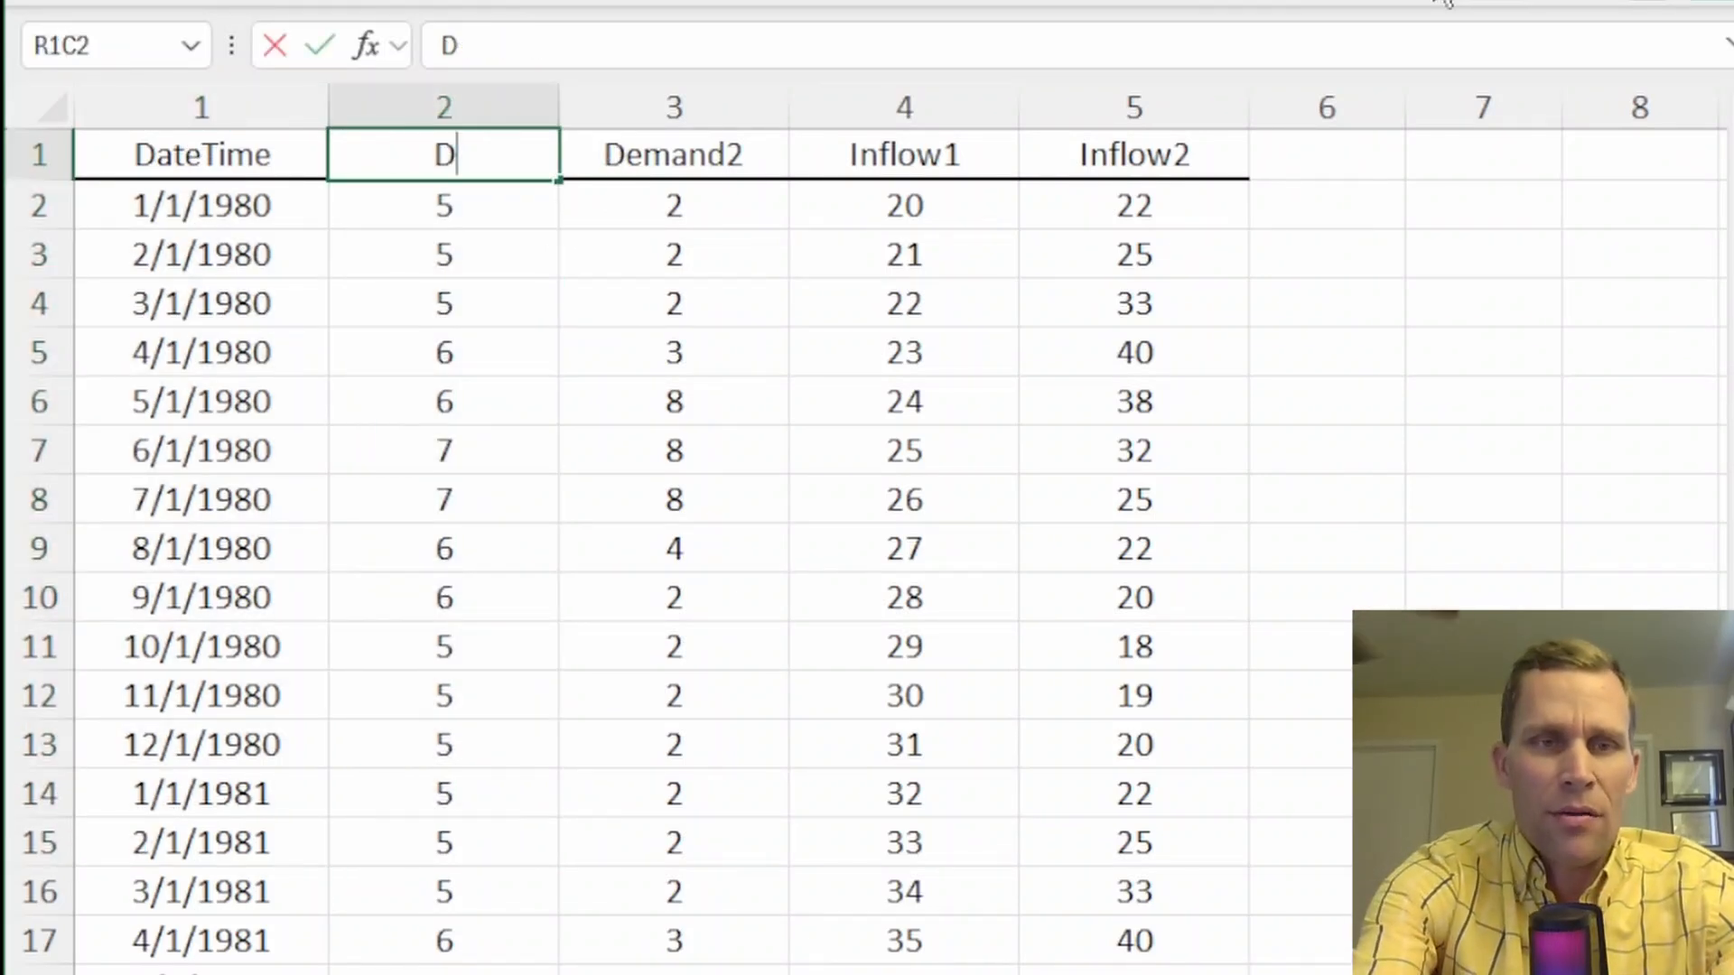
pyautogui.write('emand3')
pyautogui.press('Return')
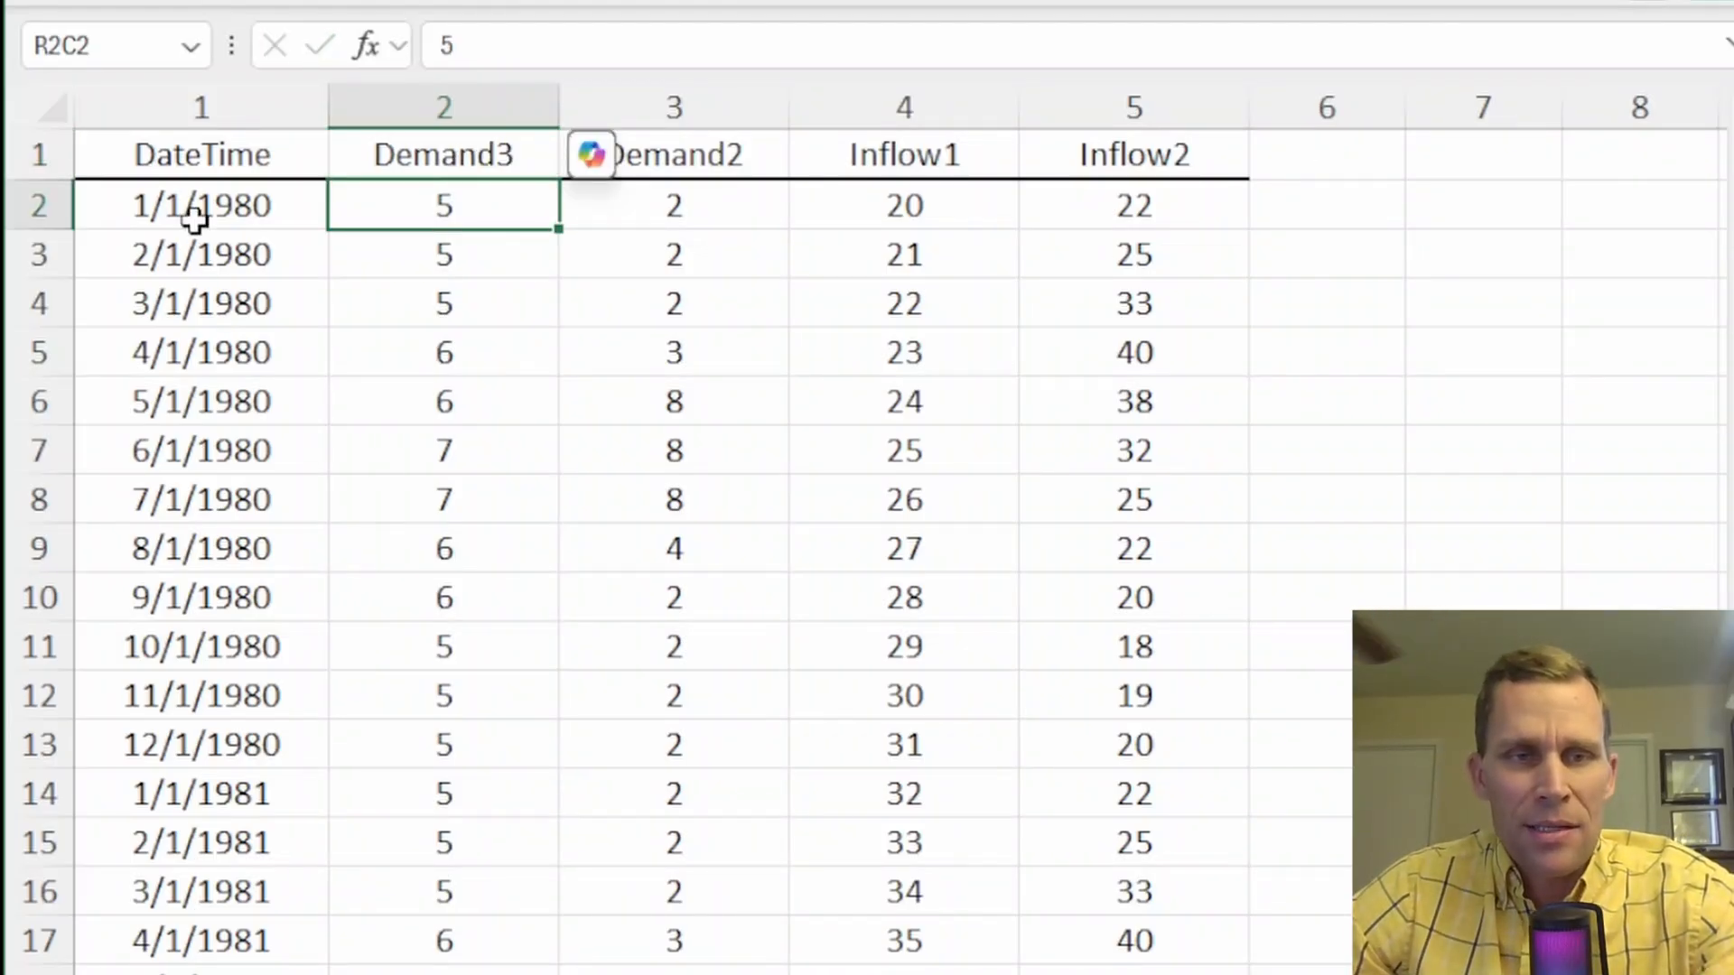
# - Copy the 1/1/1980 to 12/1/1980 dates and Demand3 values from Excel into Demand3's MODSIM time series and plot the series
pyautogui.moveTo(193, 218); pyautogui.dragTo(407, 758)
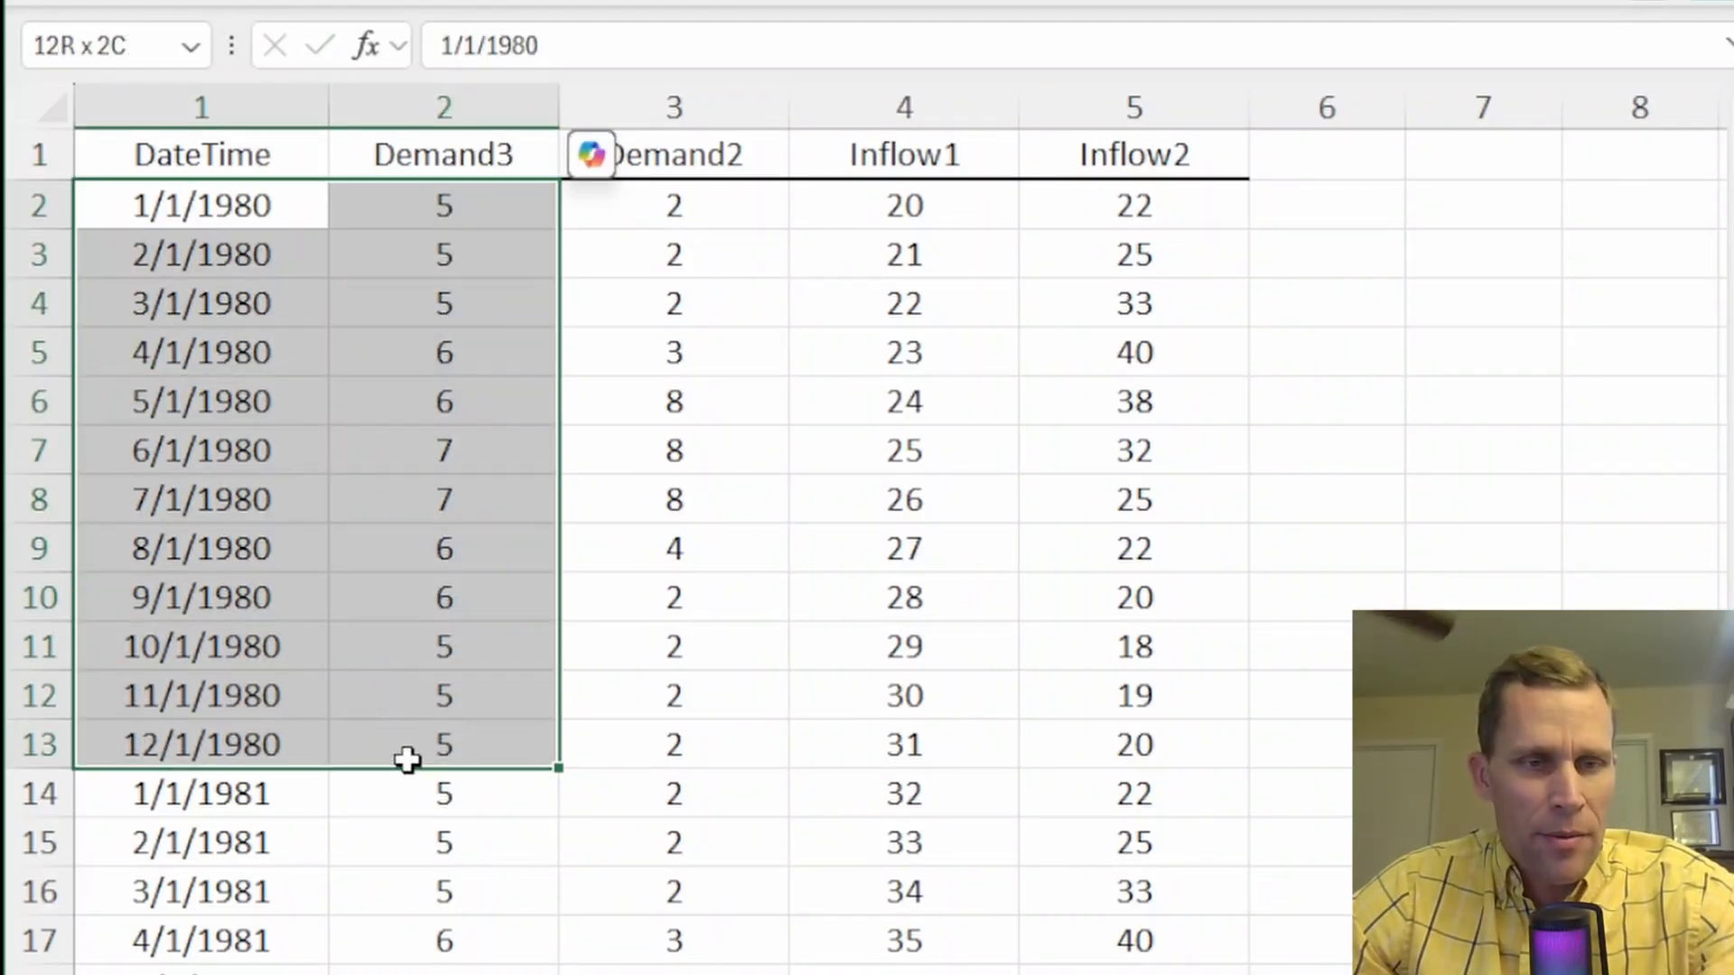
pyautogui.hotkey('ctrl', 'c')
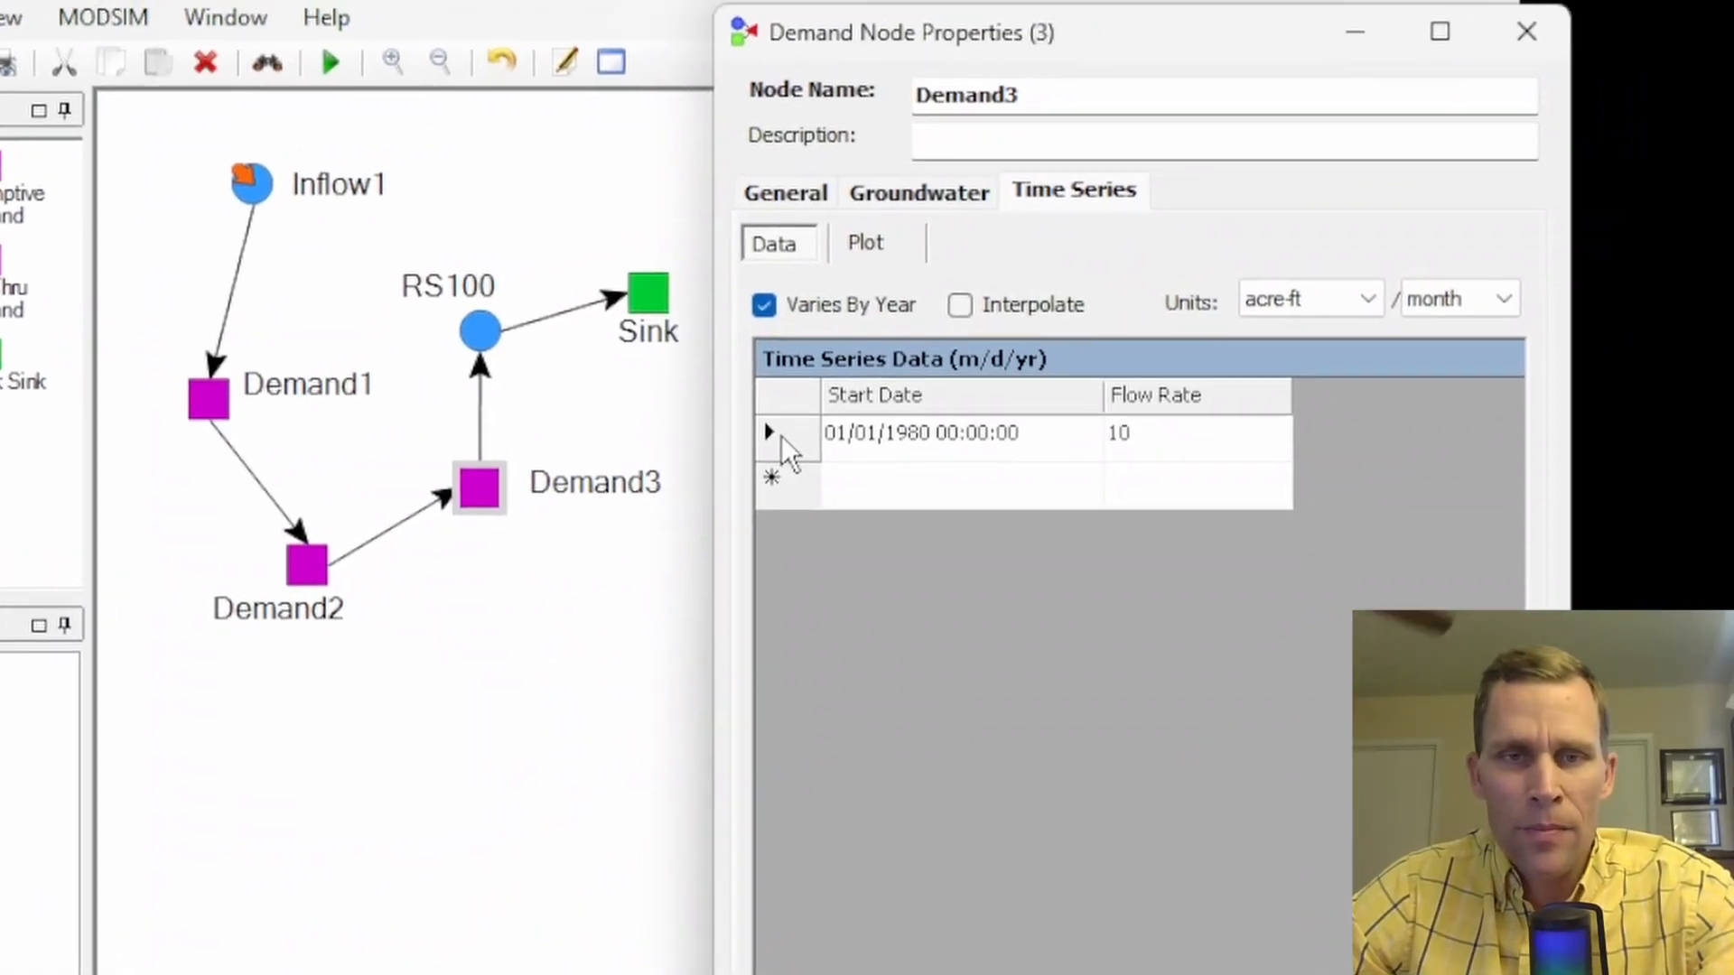
pyautogui.click(784, 436)
pyautogui.click(789, 439)
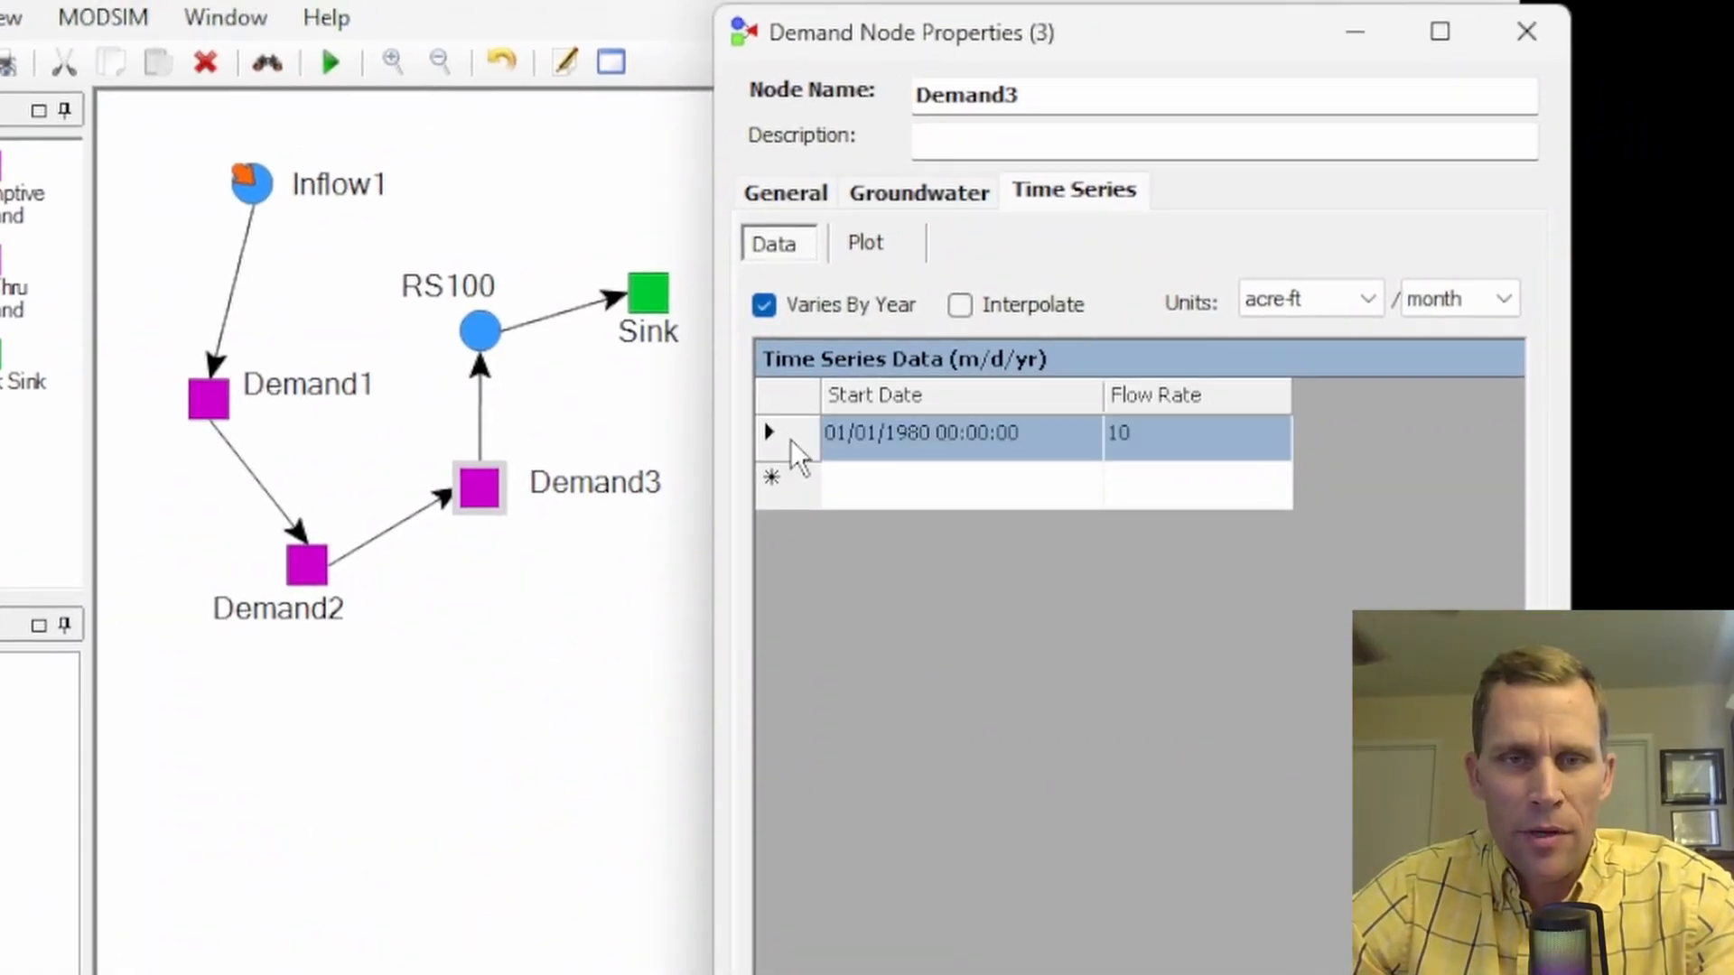
pyautogui.rightClick(788, 443)
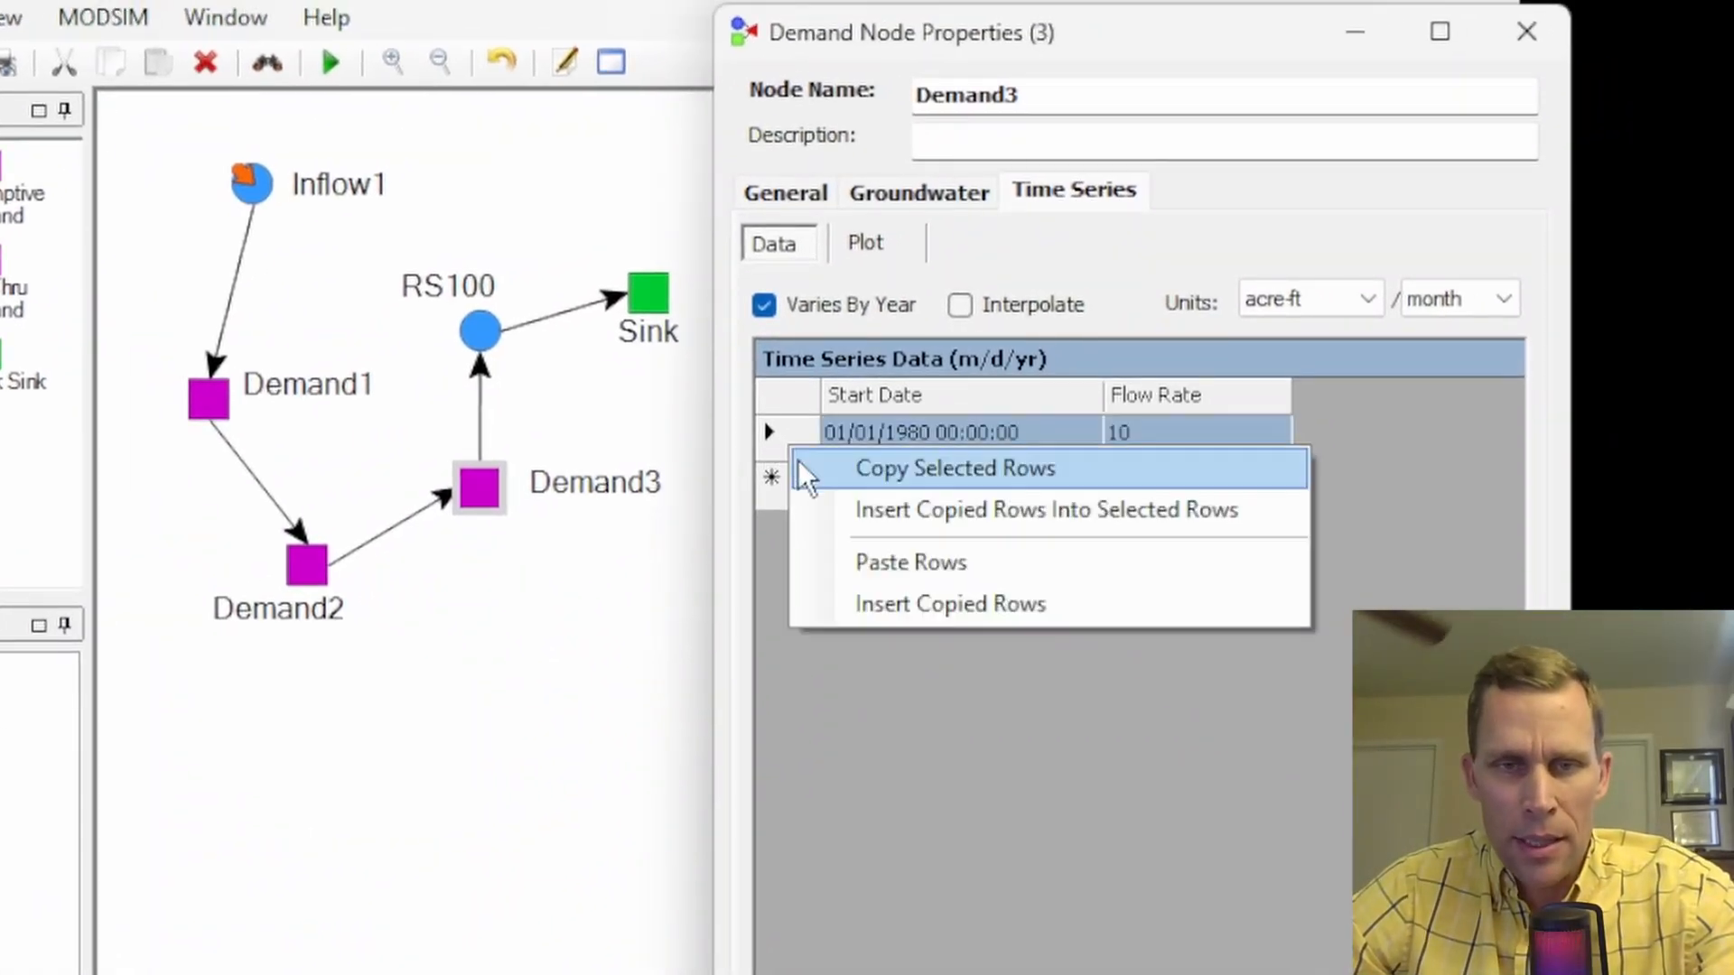
pyautogui.click(888, 562)
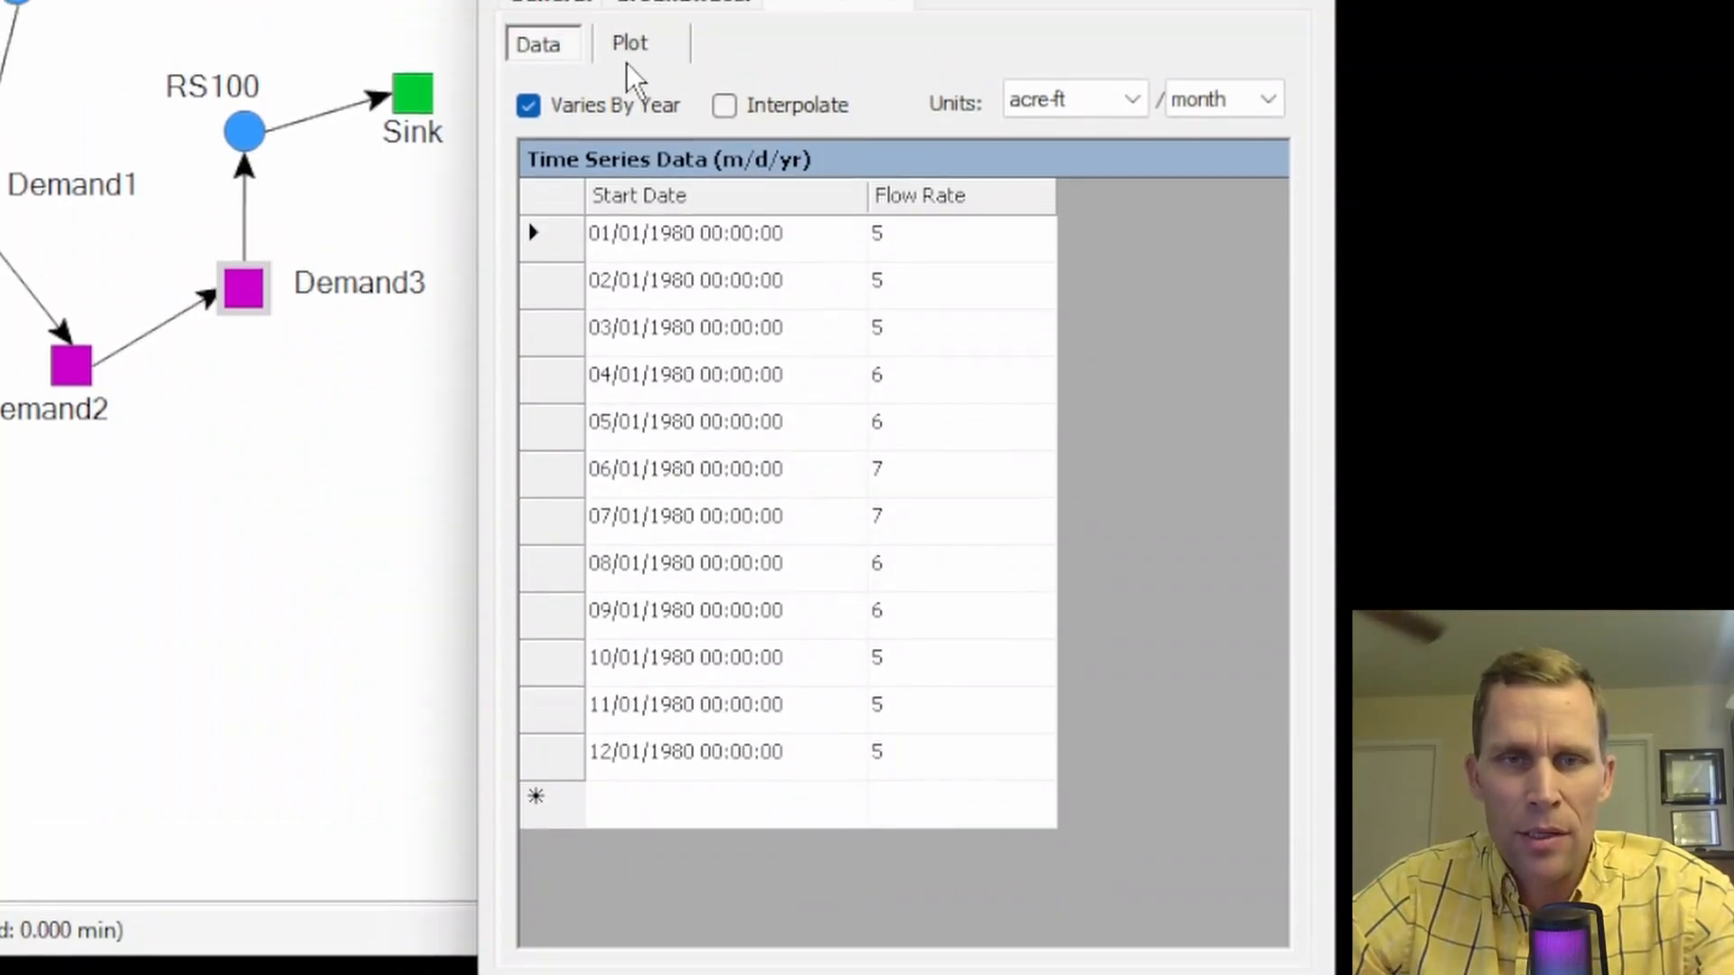
pyautogui.click(630, 43)
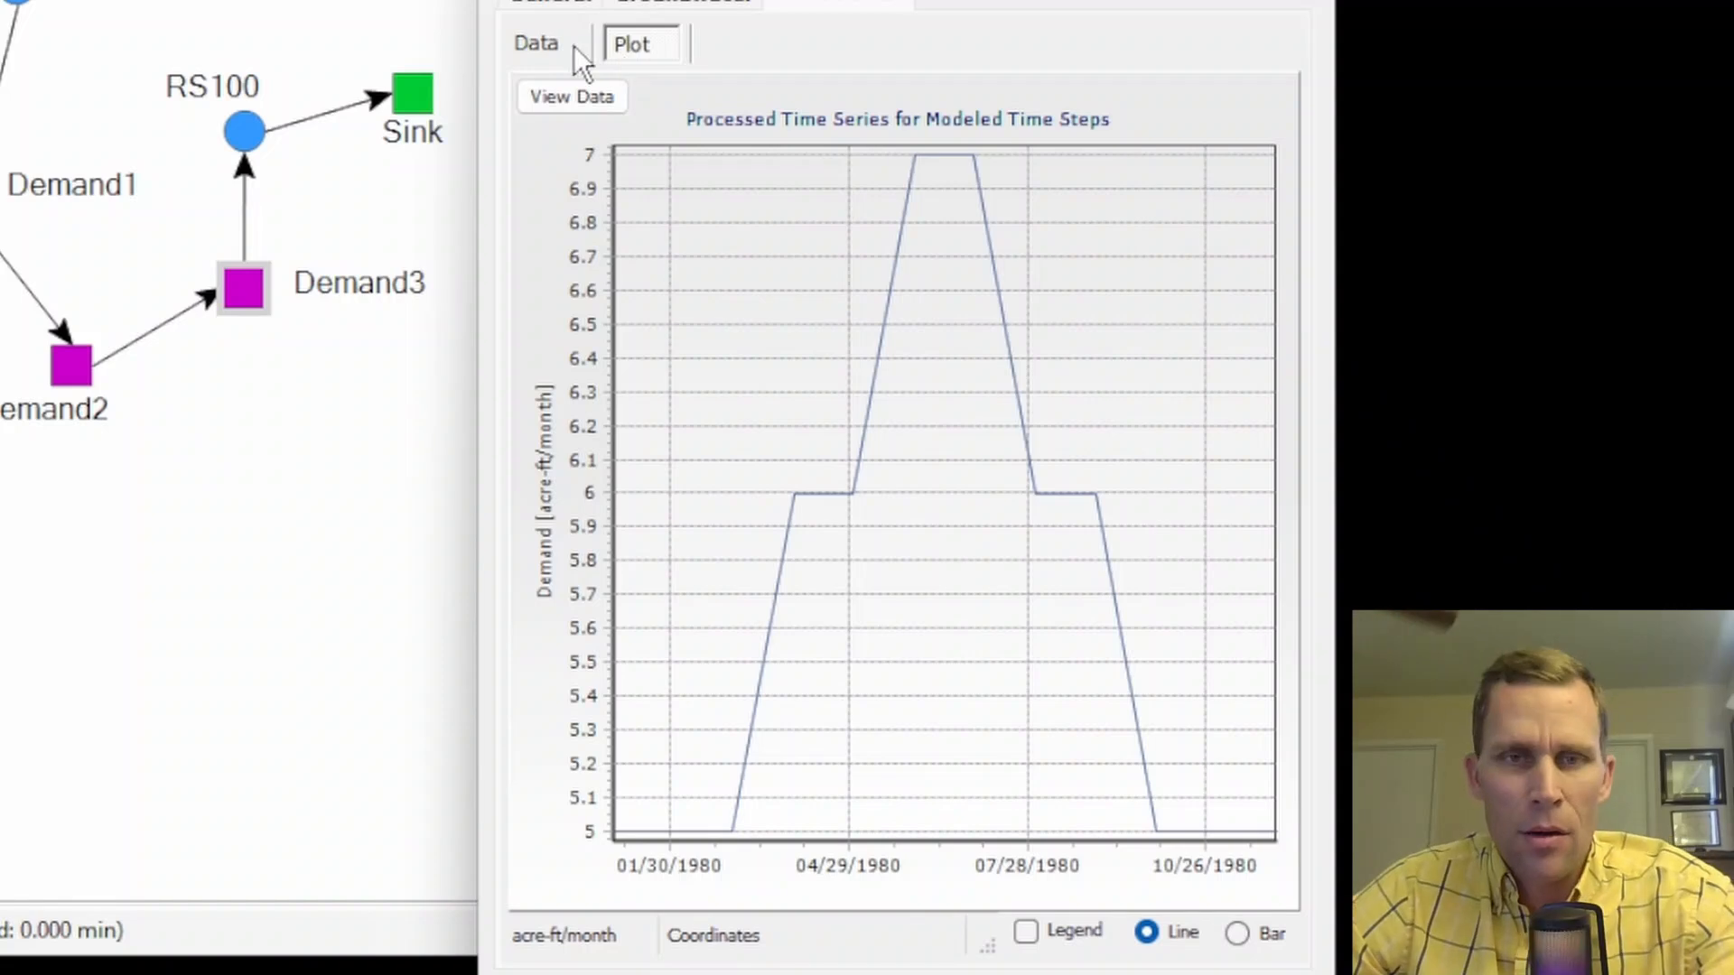
pyautogui.click(539, 46)
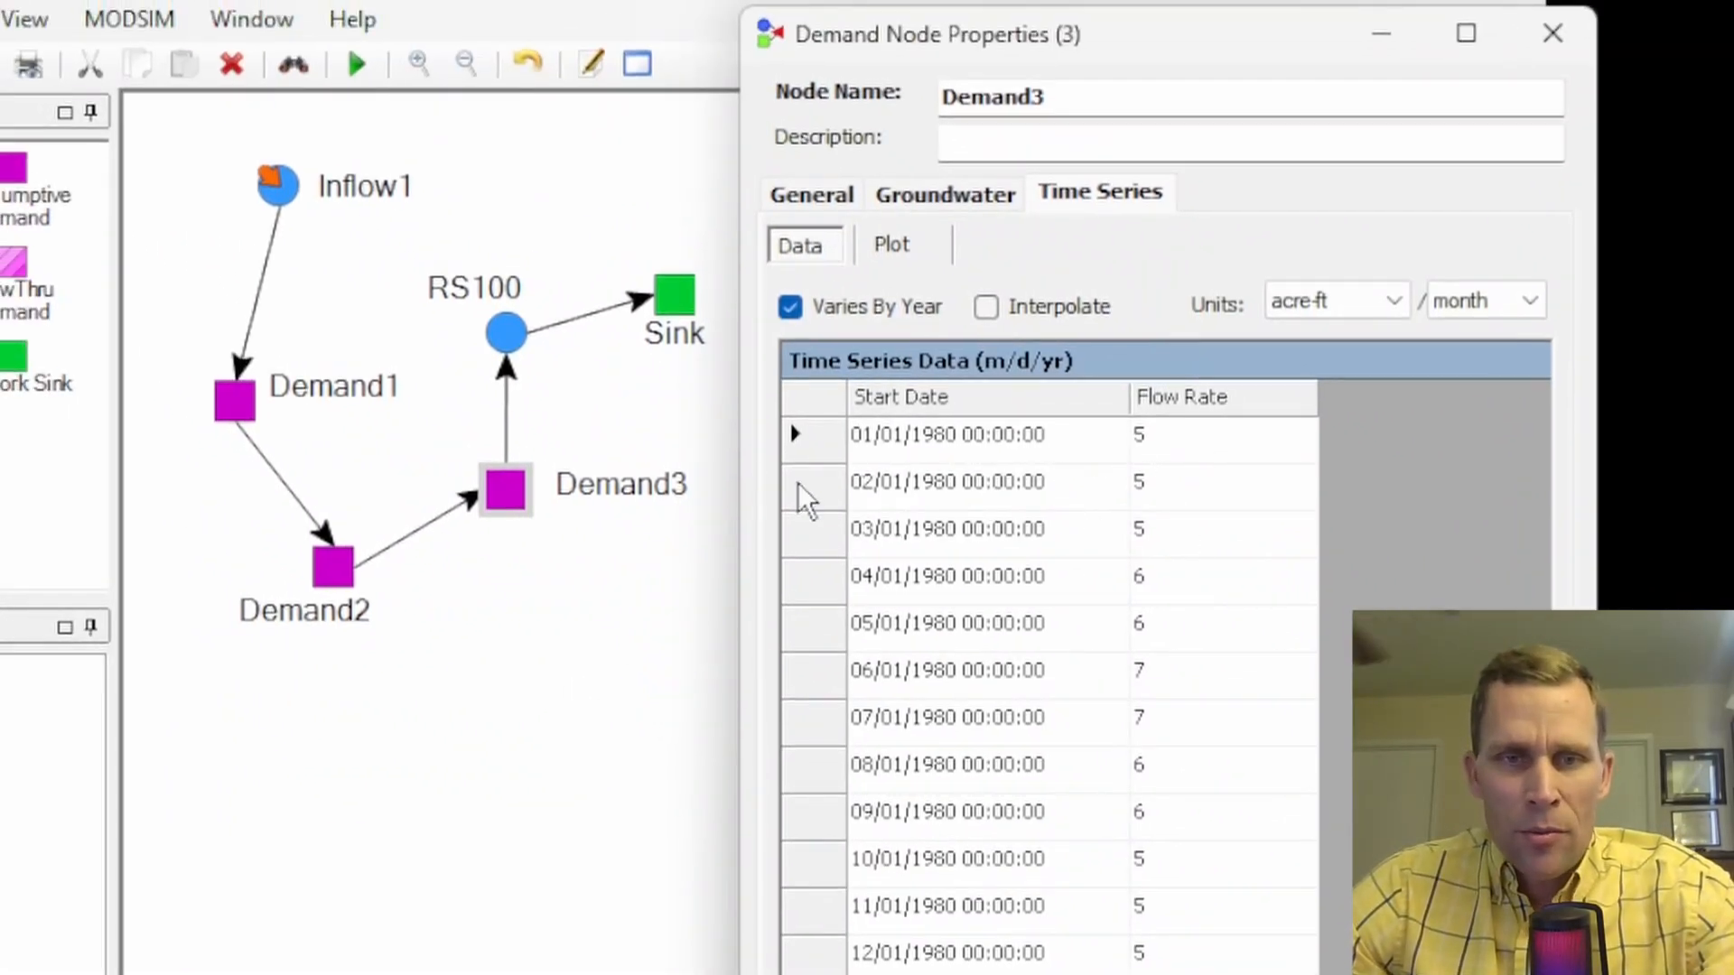
# - Clear the pasted monthly entries from Demand3's time series, leaving only the 01/01/1980 entry with a flow rate of 10
pyautogui.click(802, 484)
pyautogui.press('Delete')
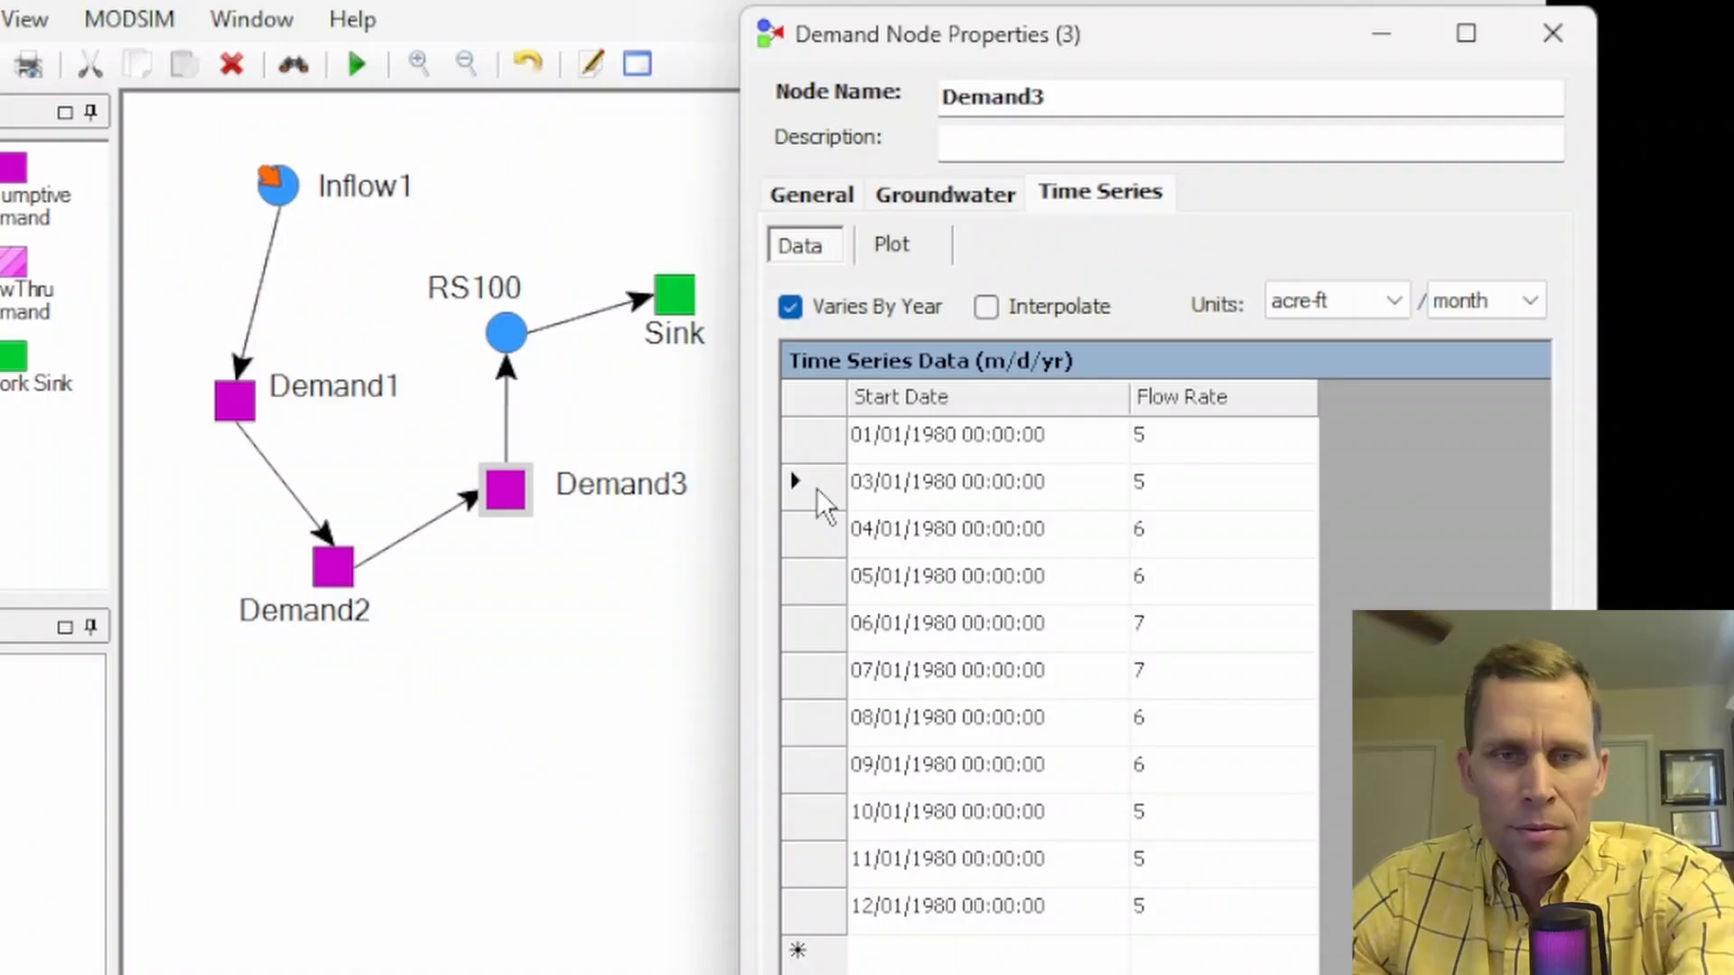
pyautogui.click(816, 487)
pyautogui.press('Delete')
pyautogui.click(817, 528)
pyautogui.press('Delete')
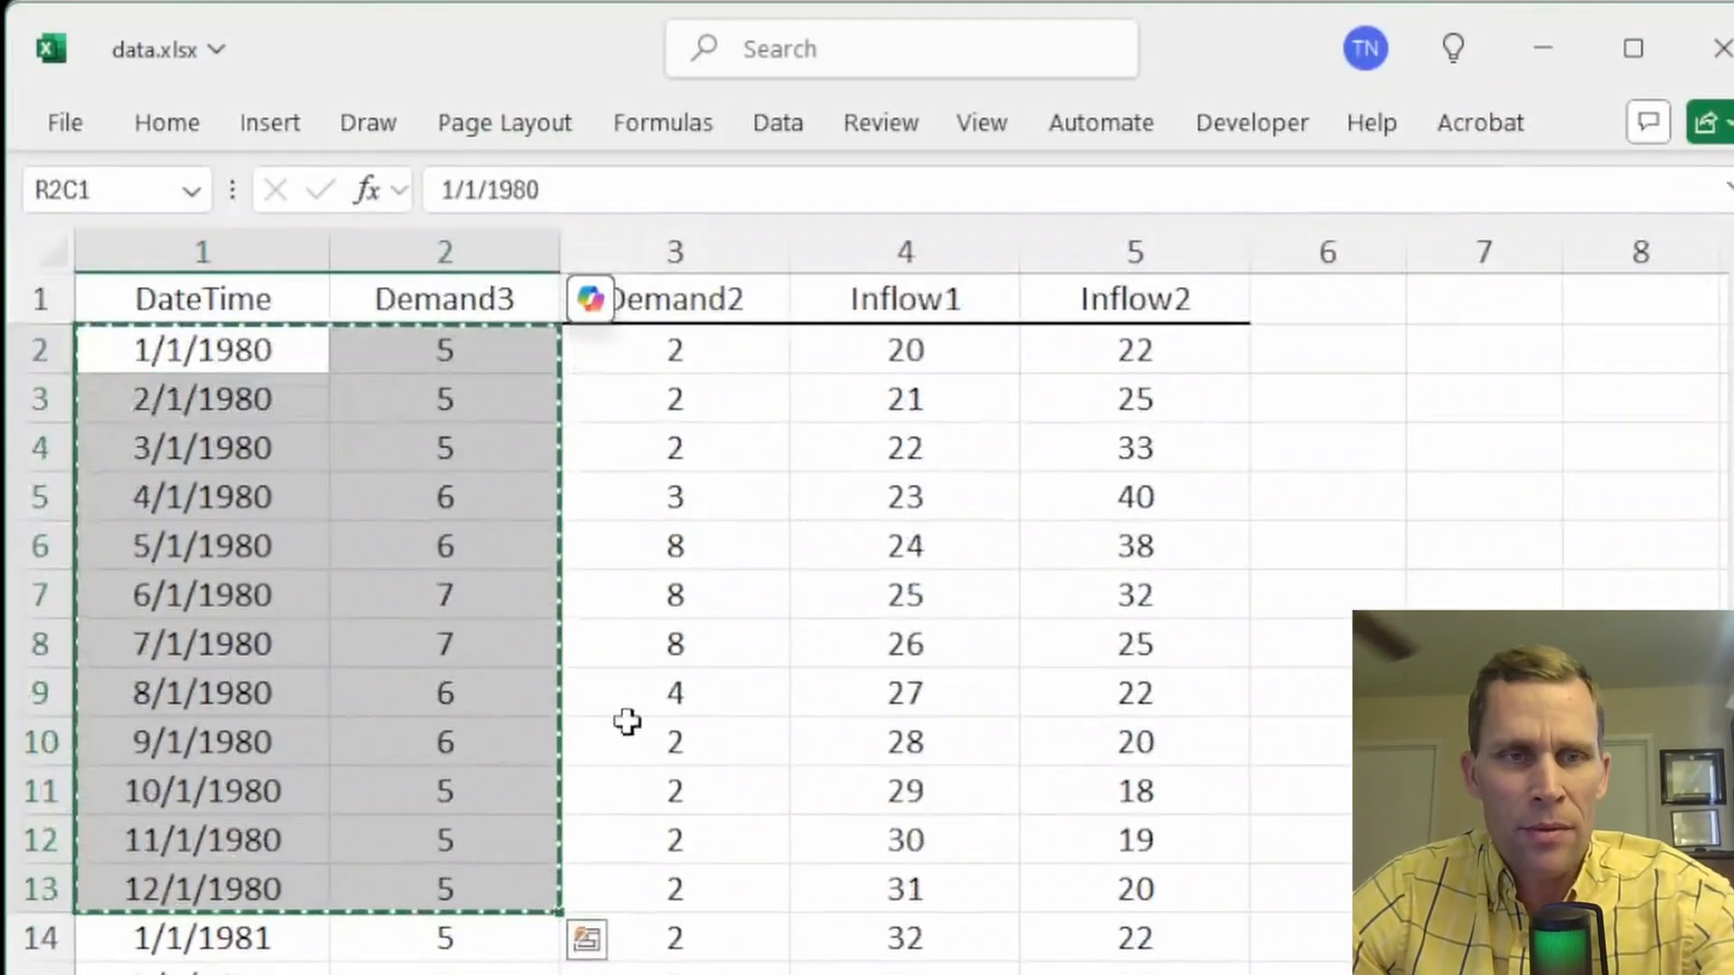
# - Switch to Excel and rename the second and third column headers to Demand2 and Demand3
pyautogui.click(627, 545)
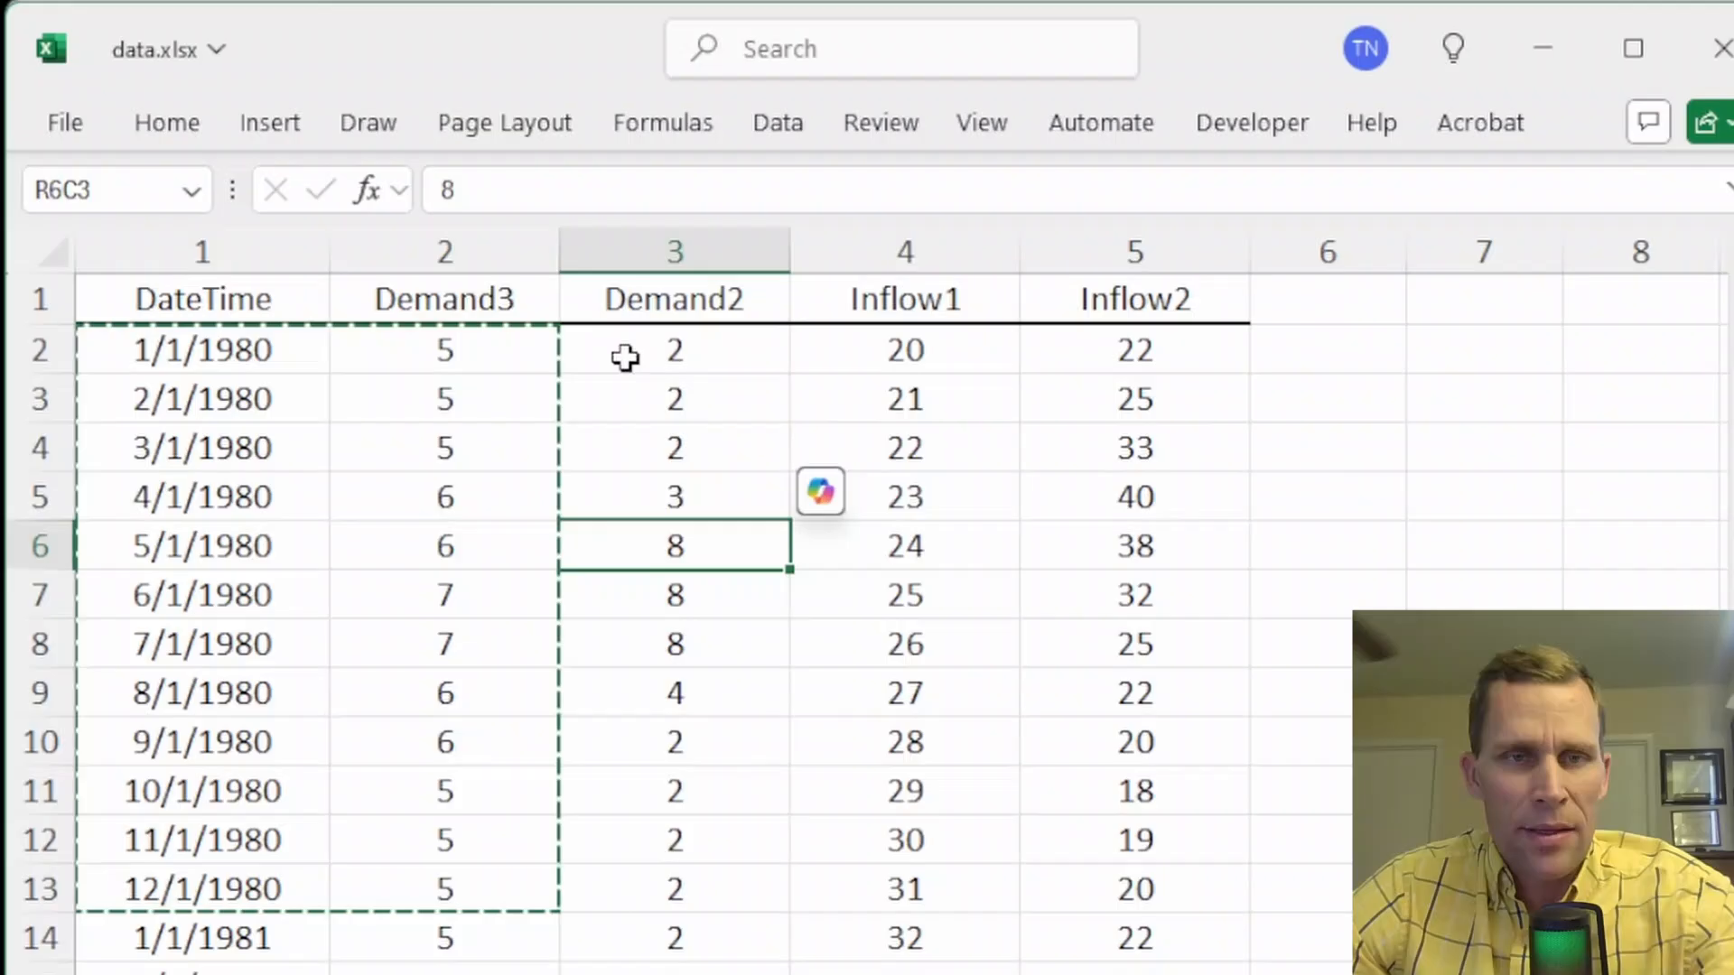
pyautogui.click(650, 298)
pyautogui.hotkey('ctrl', 'c')
pyautogui.press('Left')
pyautogui.hotkey('ctrl', 'v')
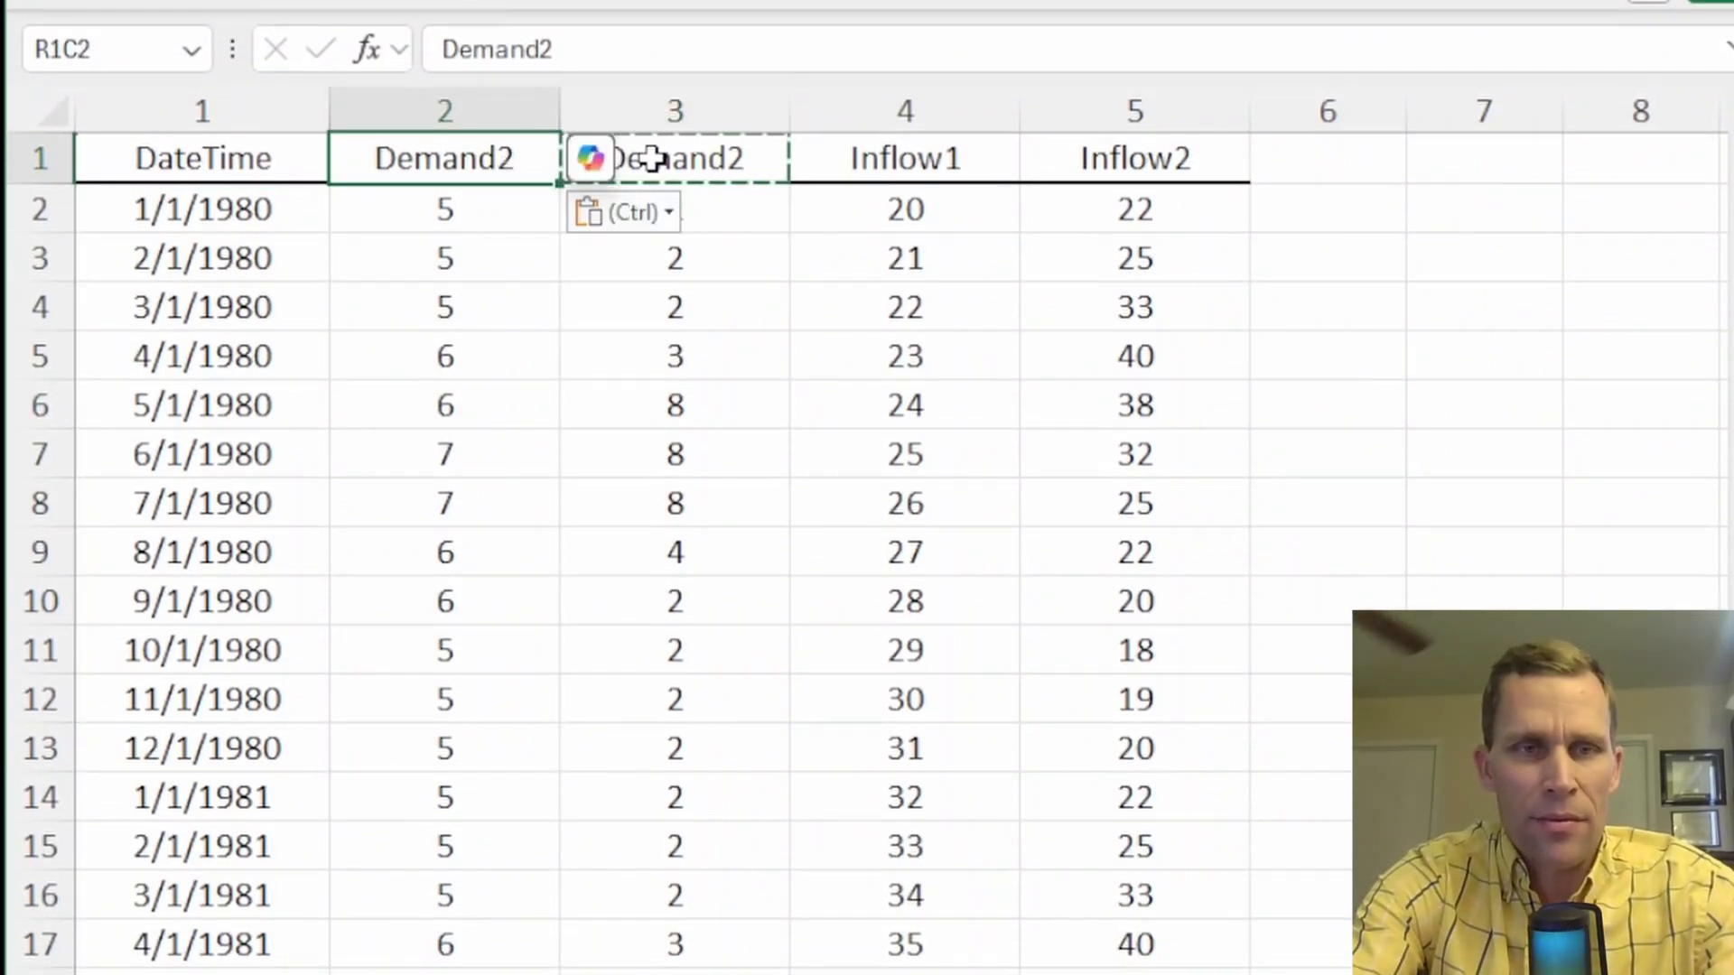
pyautogui.click(652, 158)
pyautogui.write('Demand')
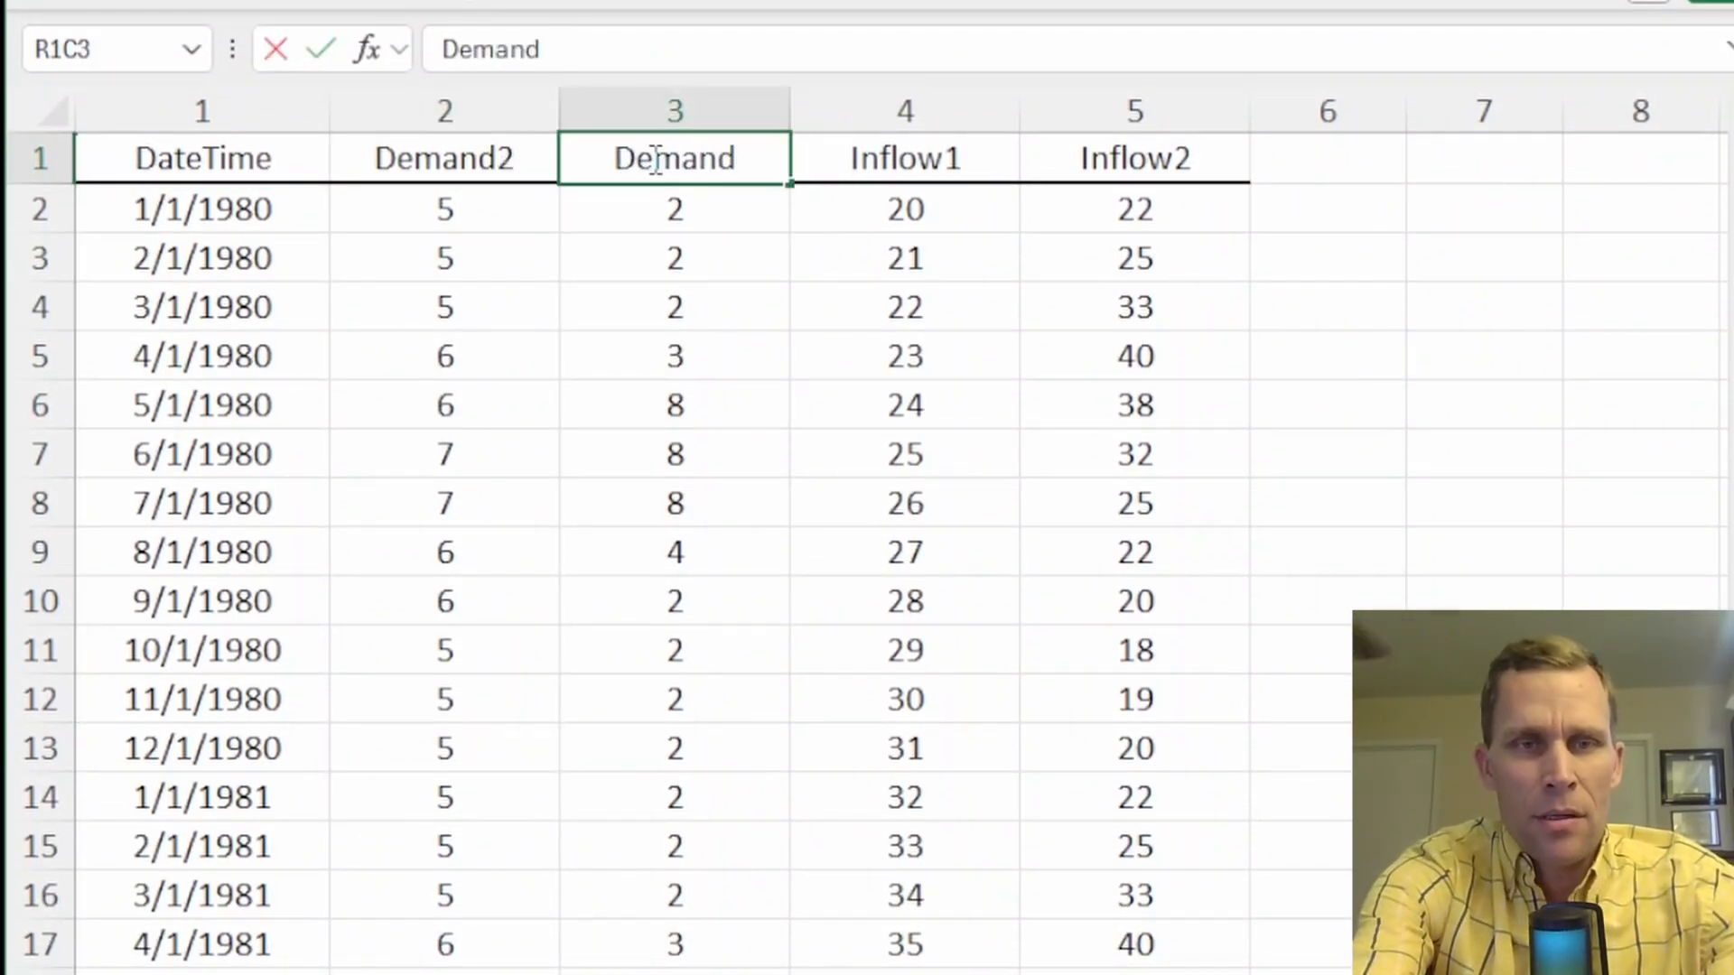
pyautogui.write('3')
pyautogui.press('Return')
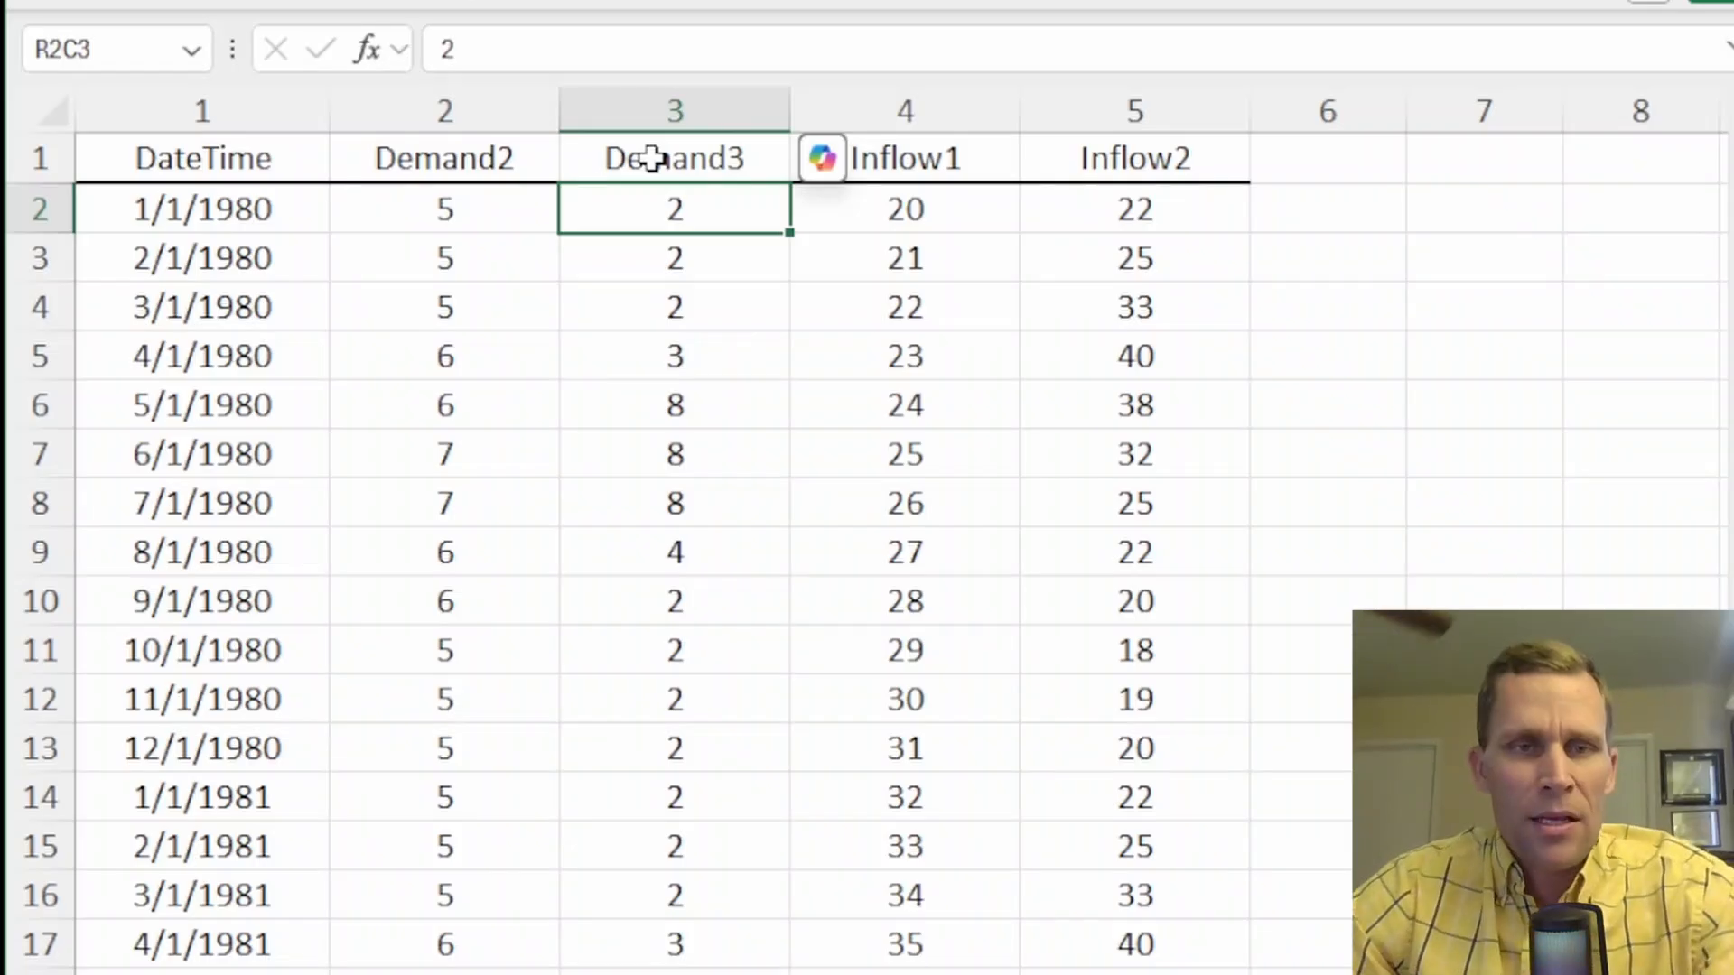
pyautogui.moveTo(674, 213); pyautogui.dragTo(669, 821)
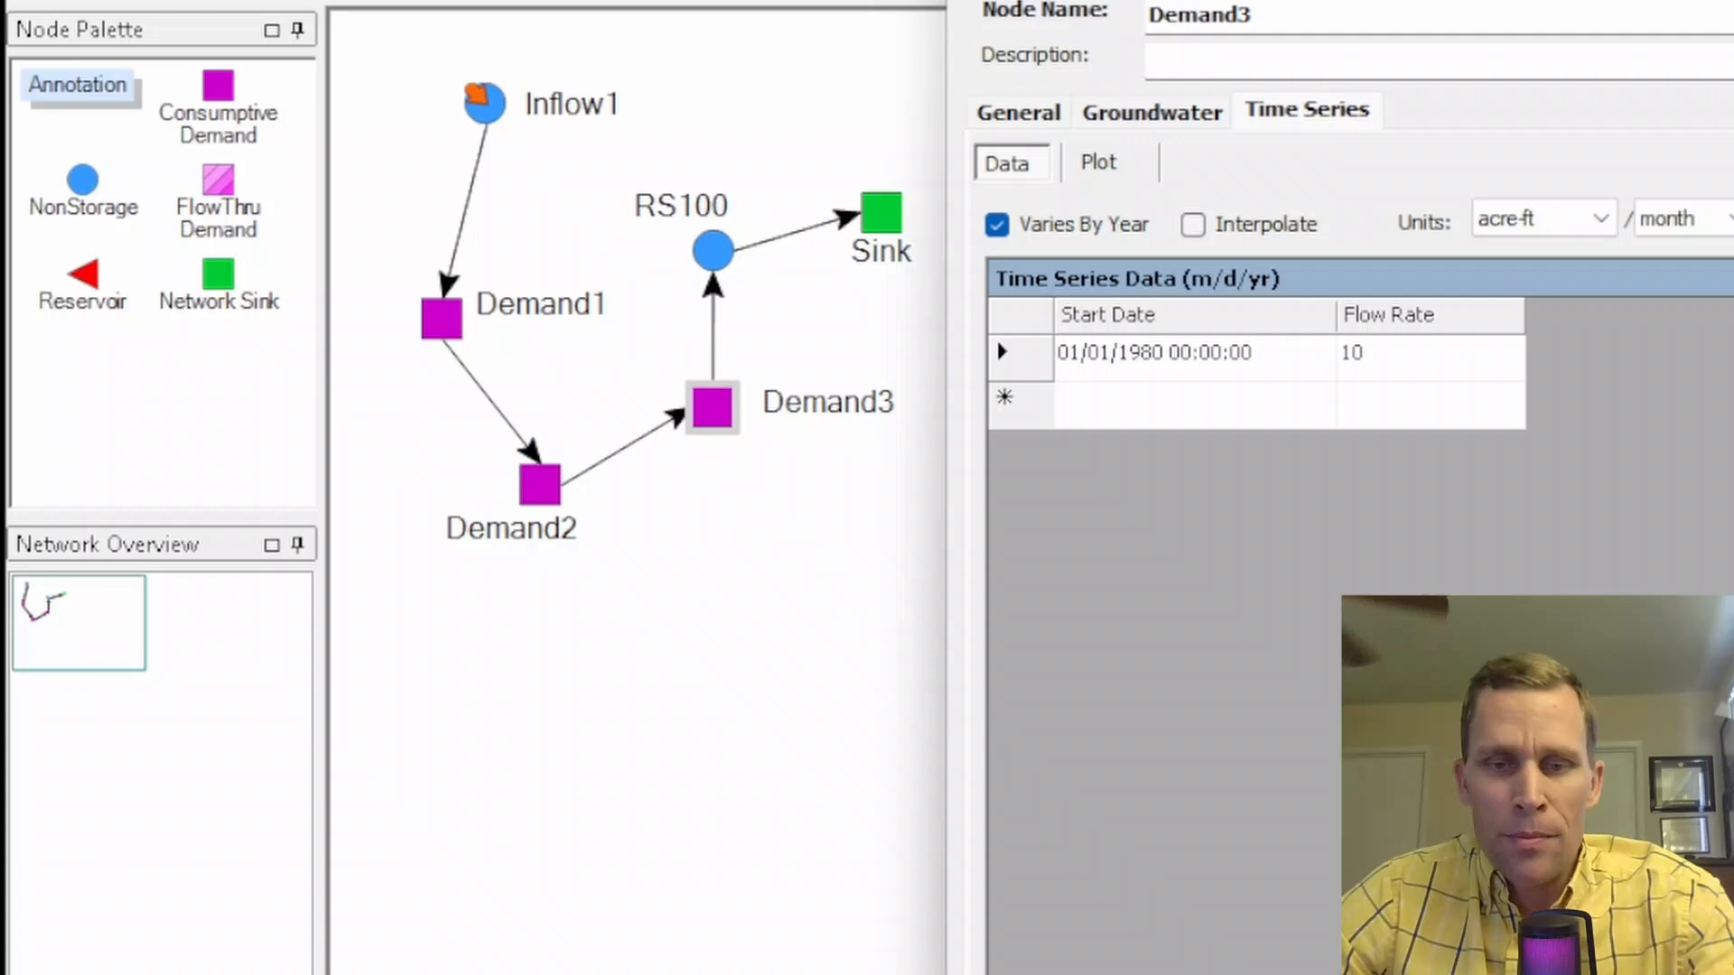
# - Close Demand3's properties in MODSIM, start a time series import from data.xlsx, and move the import dialog clear of the network
pyautogui.press('Escape')
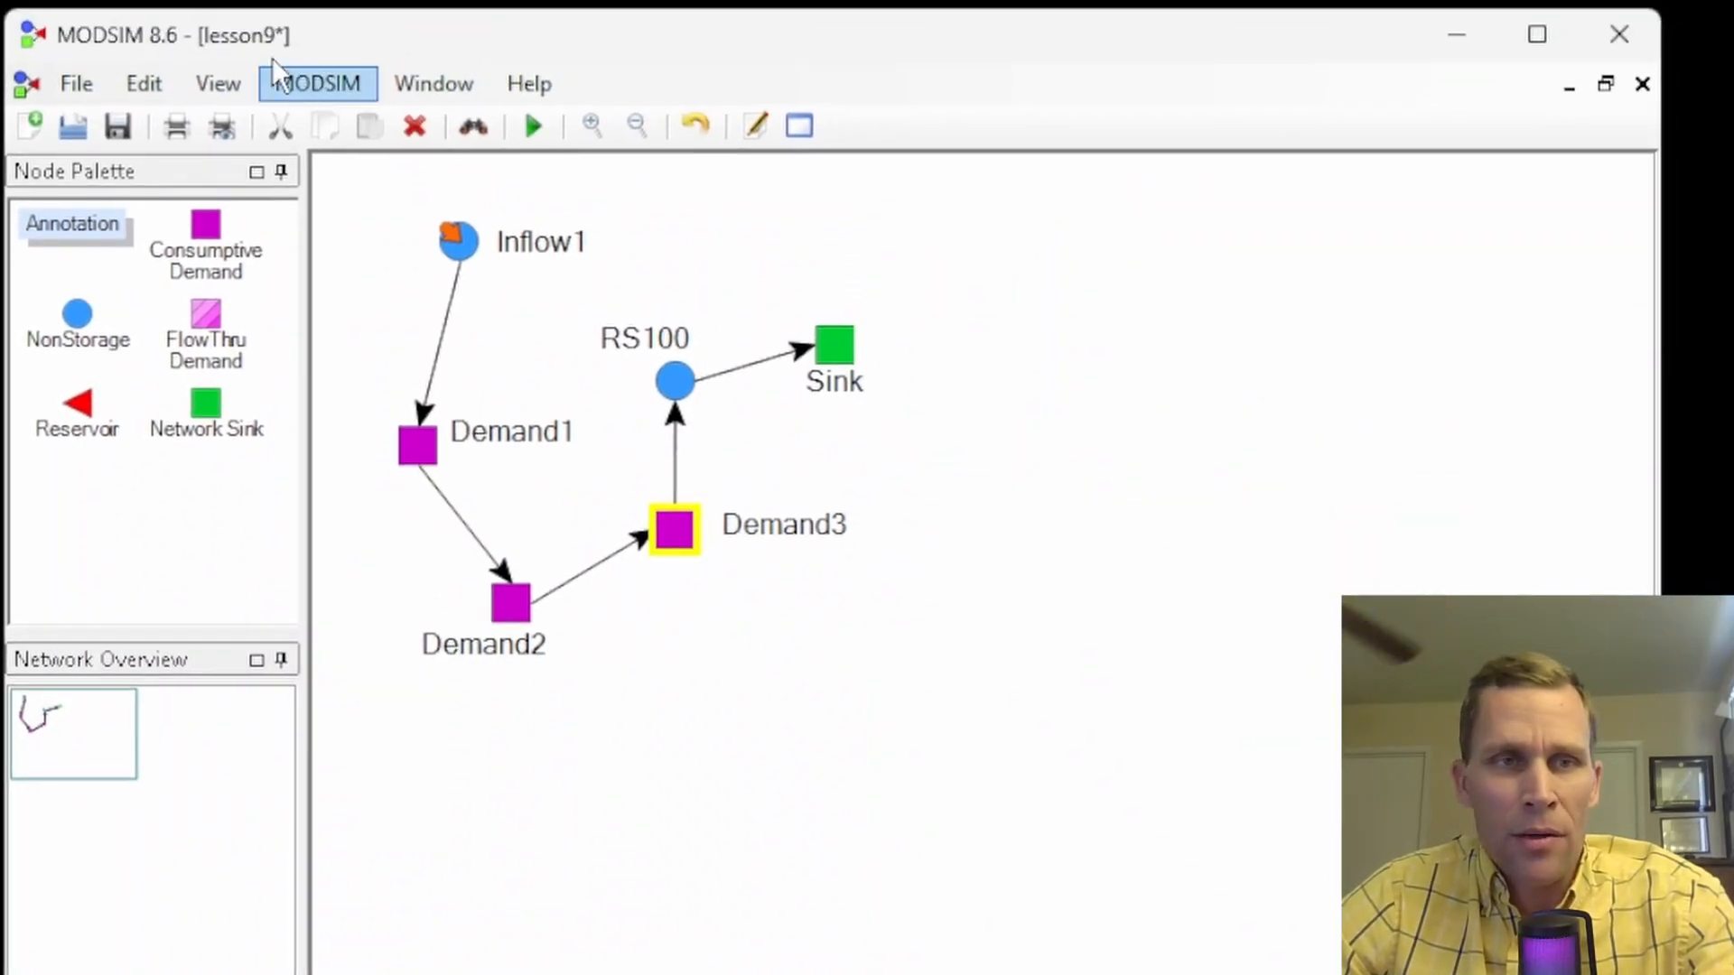
pyautogui.click(72, 85)
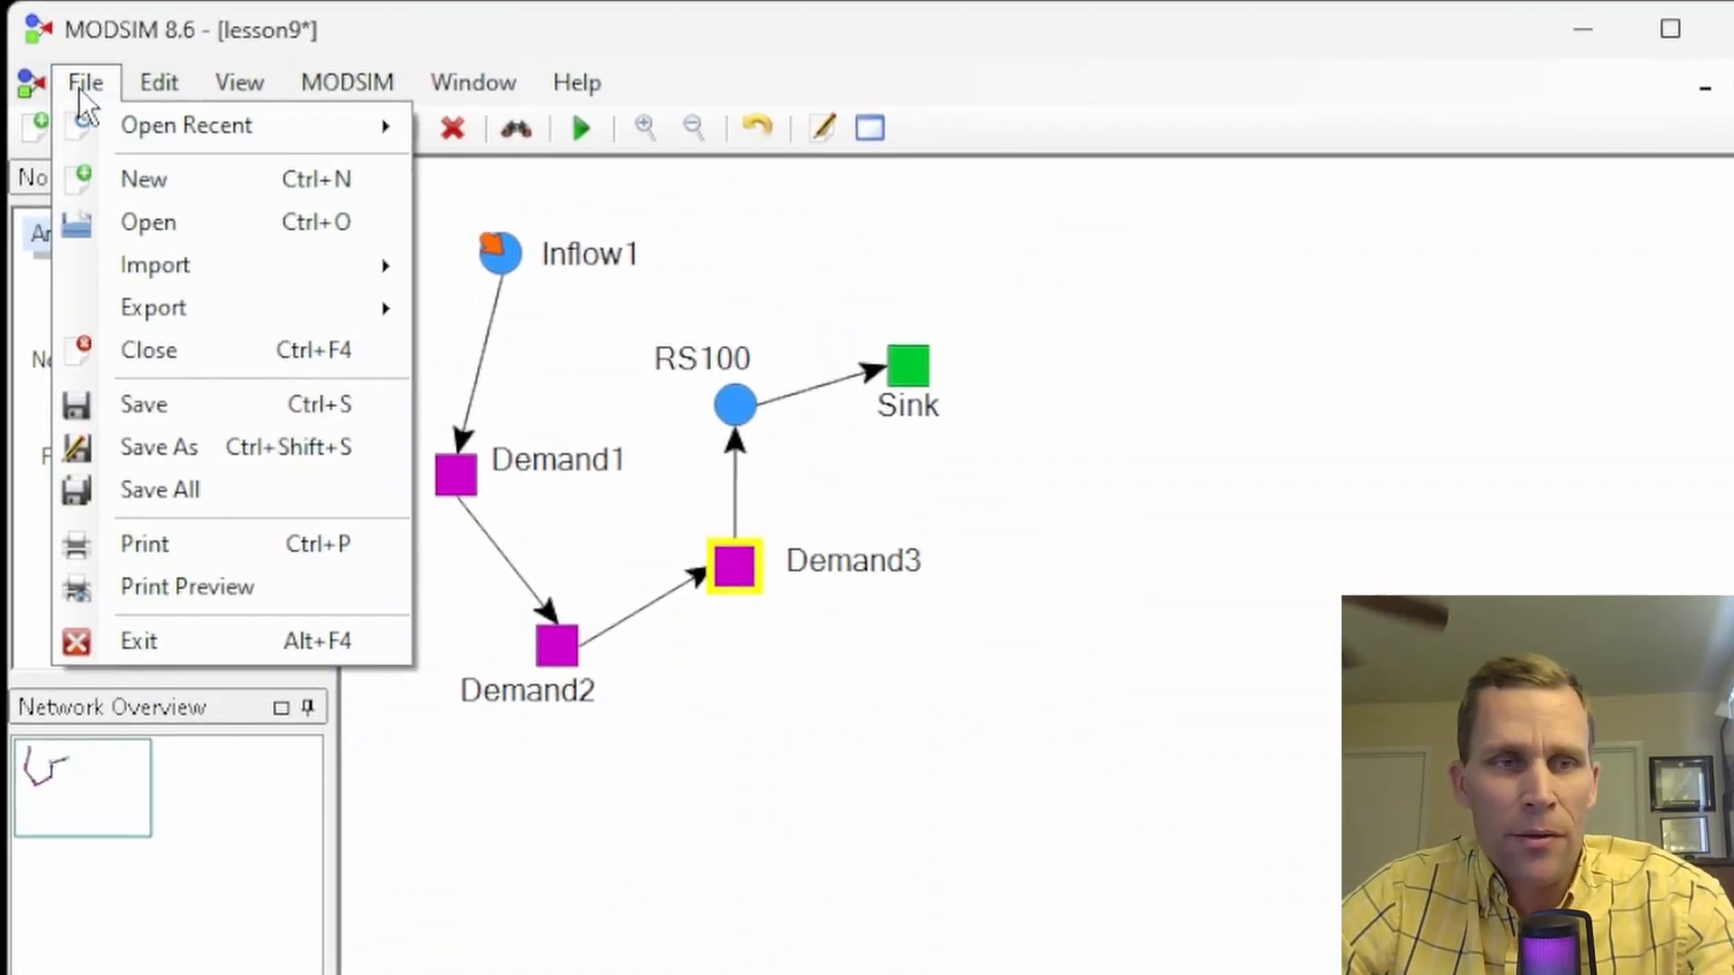
pyautogui.moveTo(225, 251)
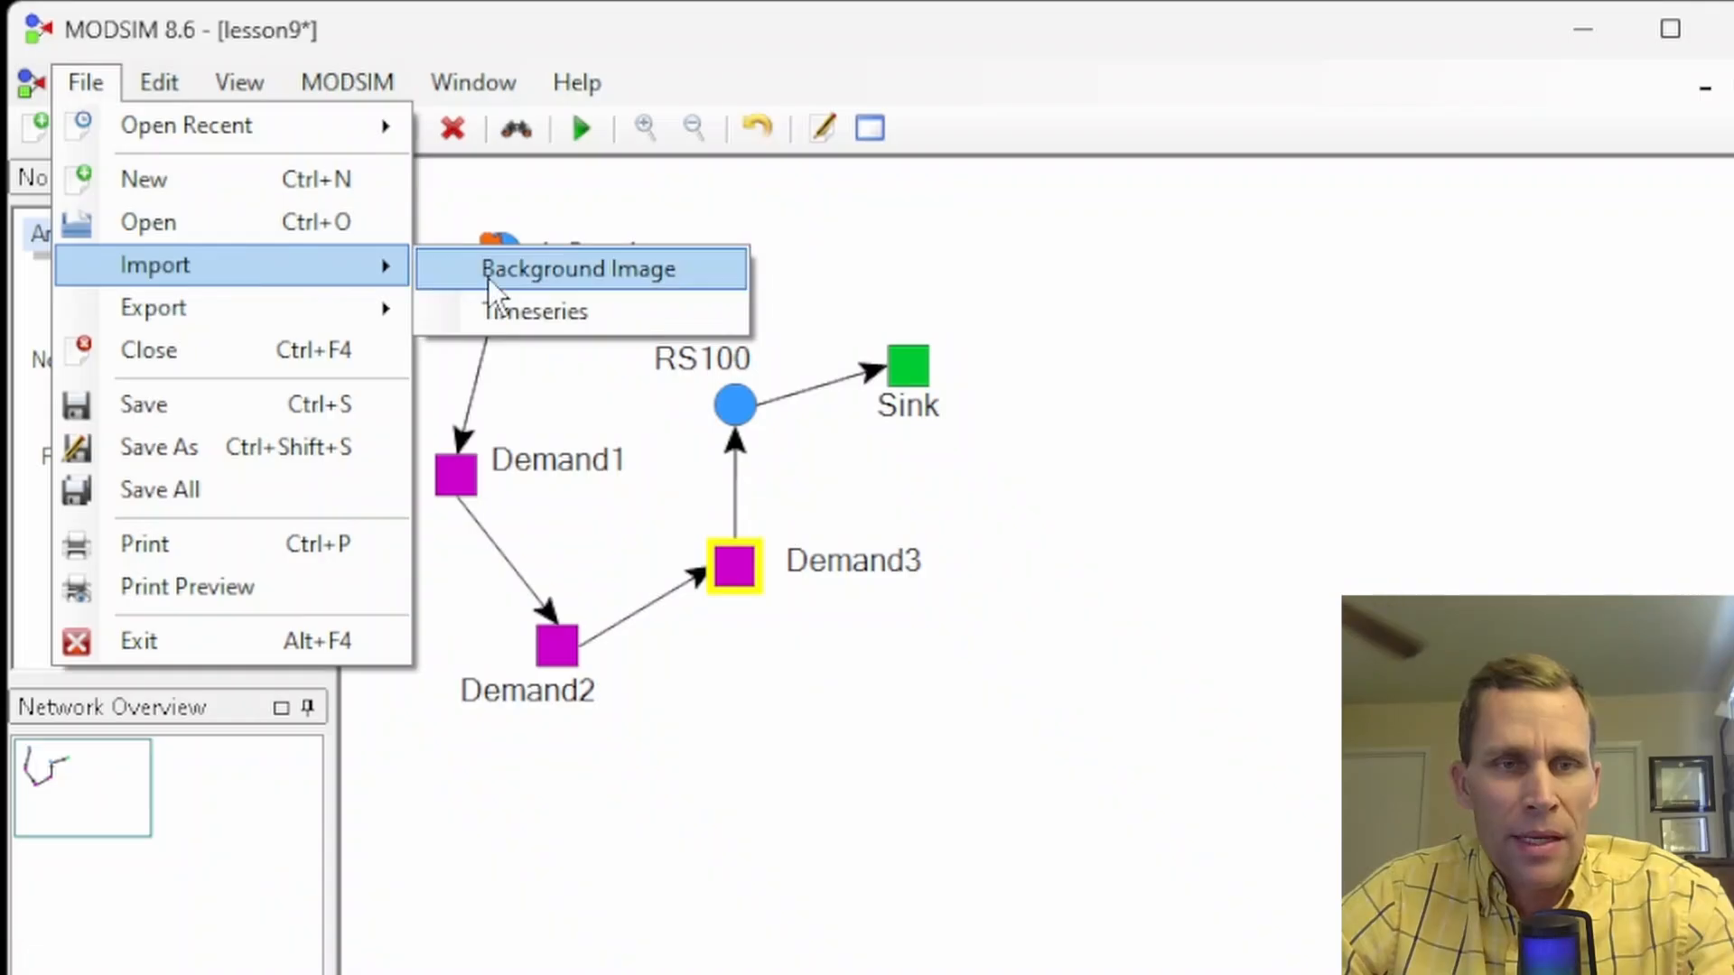
pyautogui.click(538, 311)
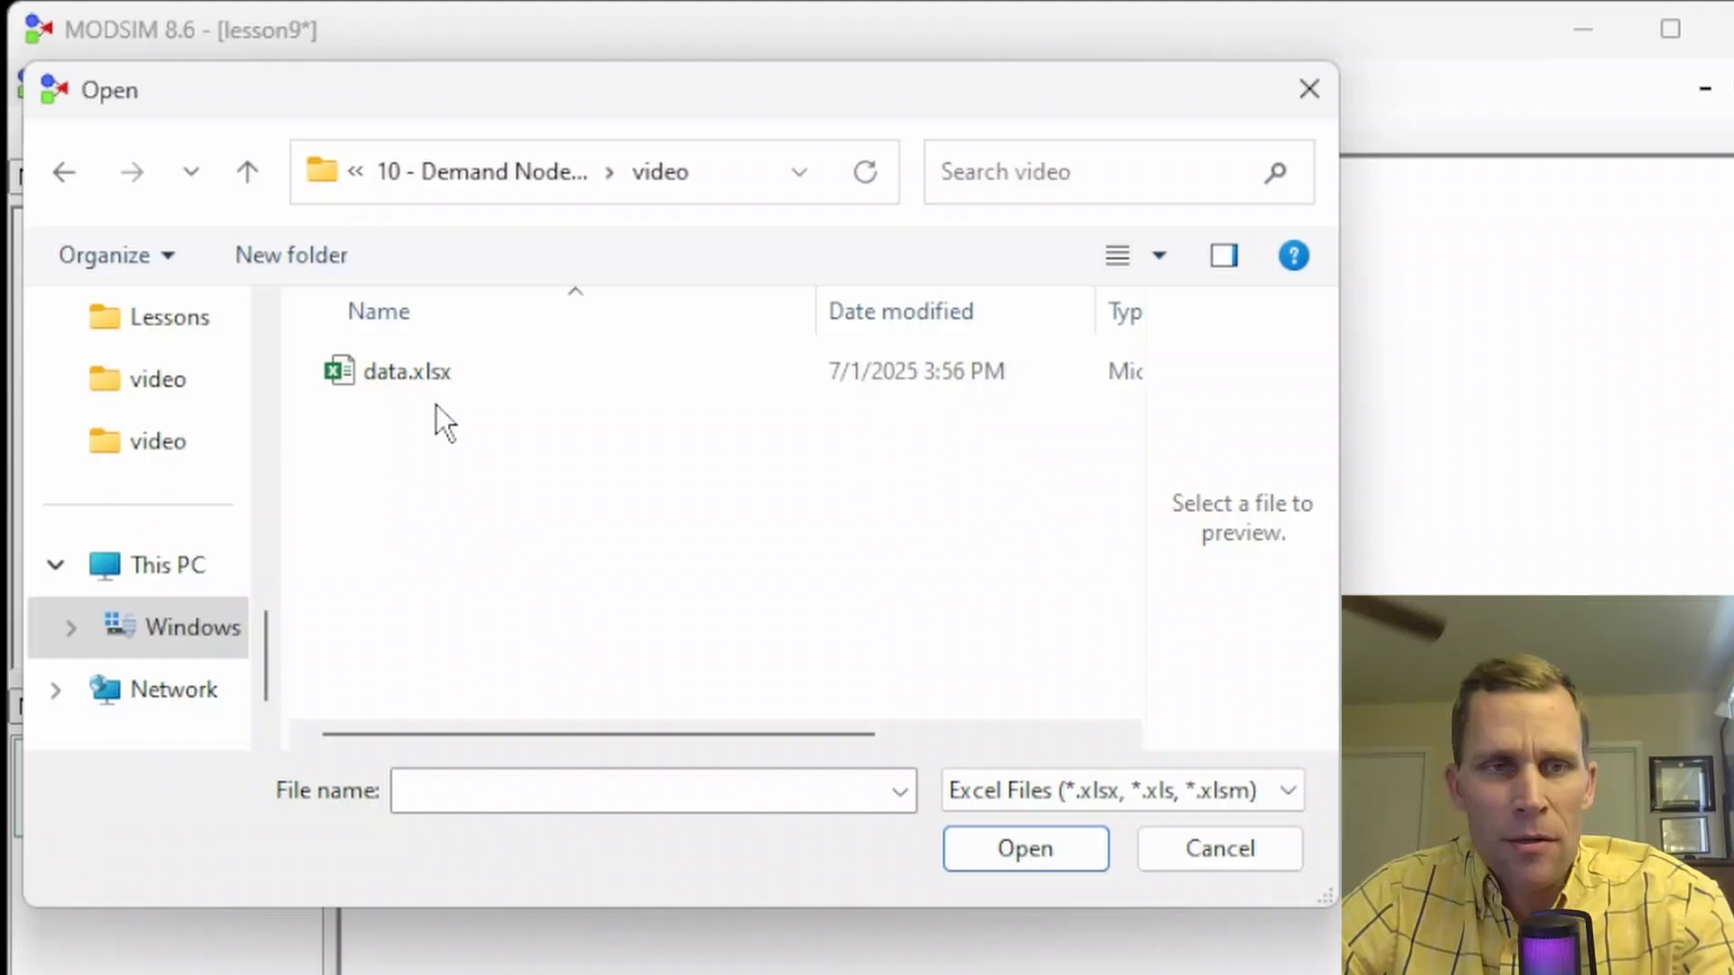
pyautogui.doubleClick(391, 387)
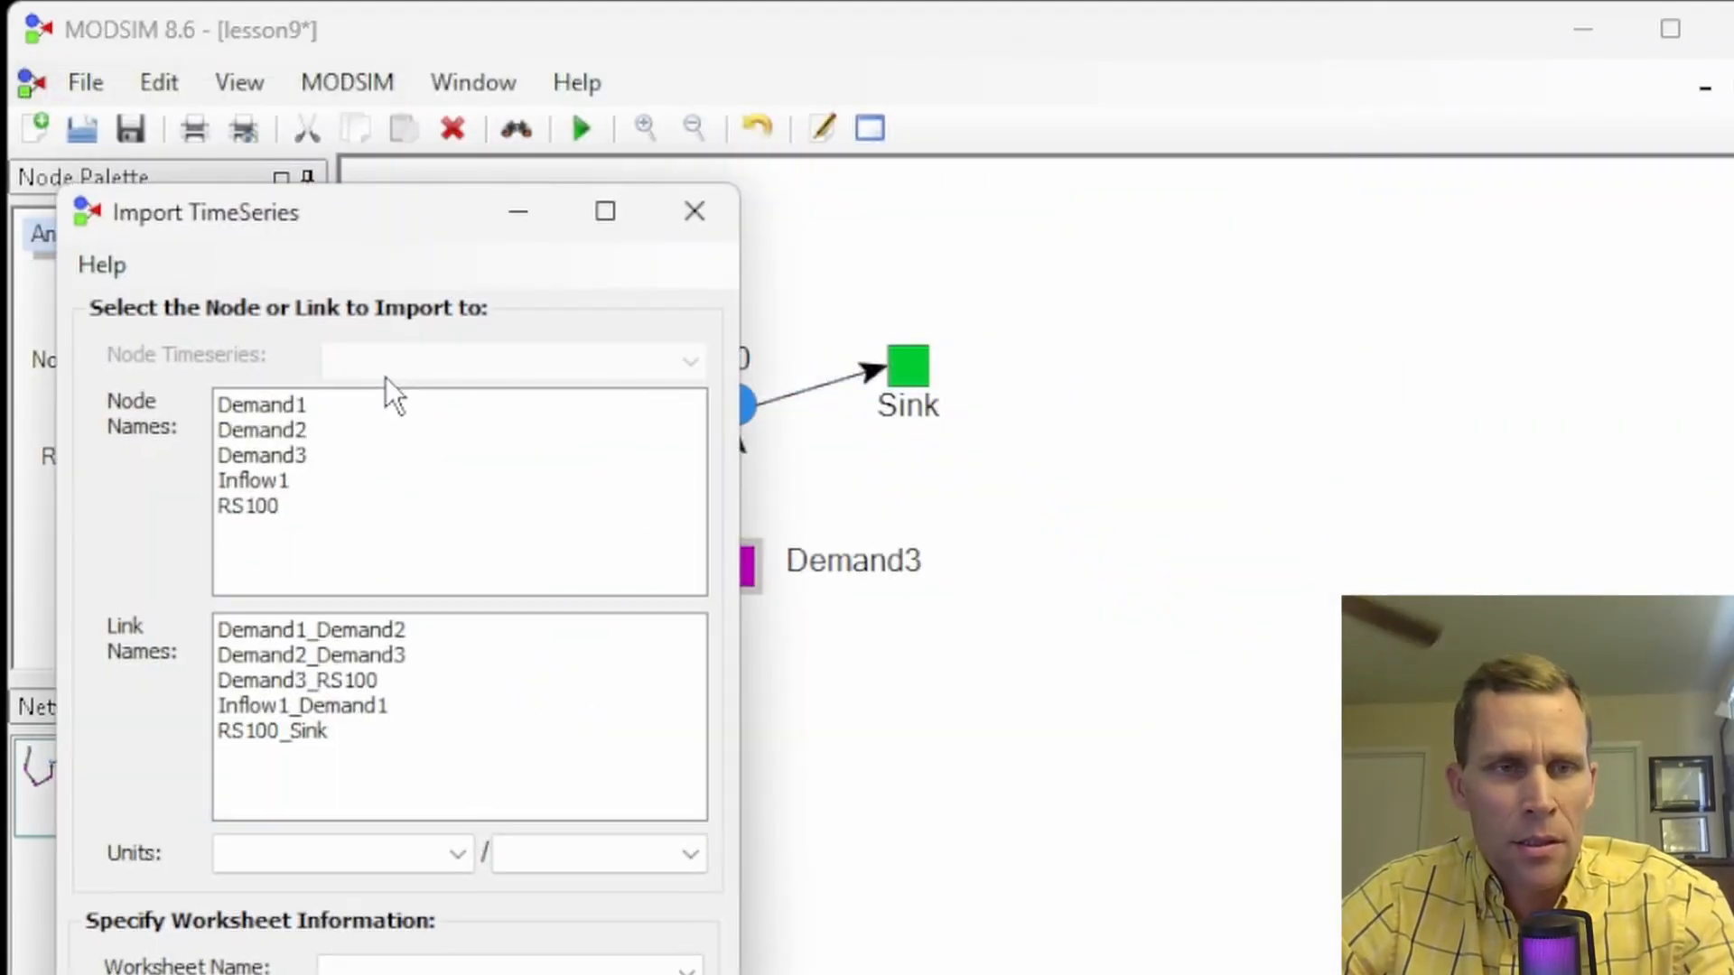
pyautogui.moveTo(399, 219); pyautogui.dragTo(1313, 159)
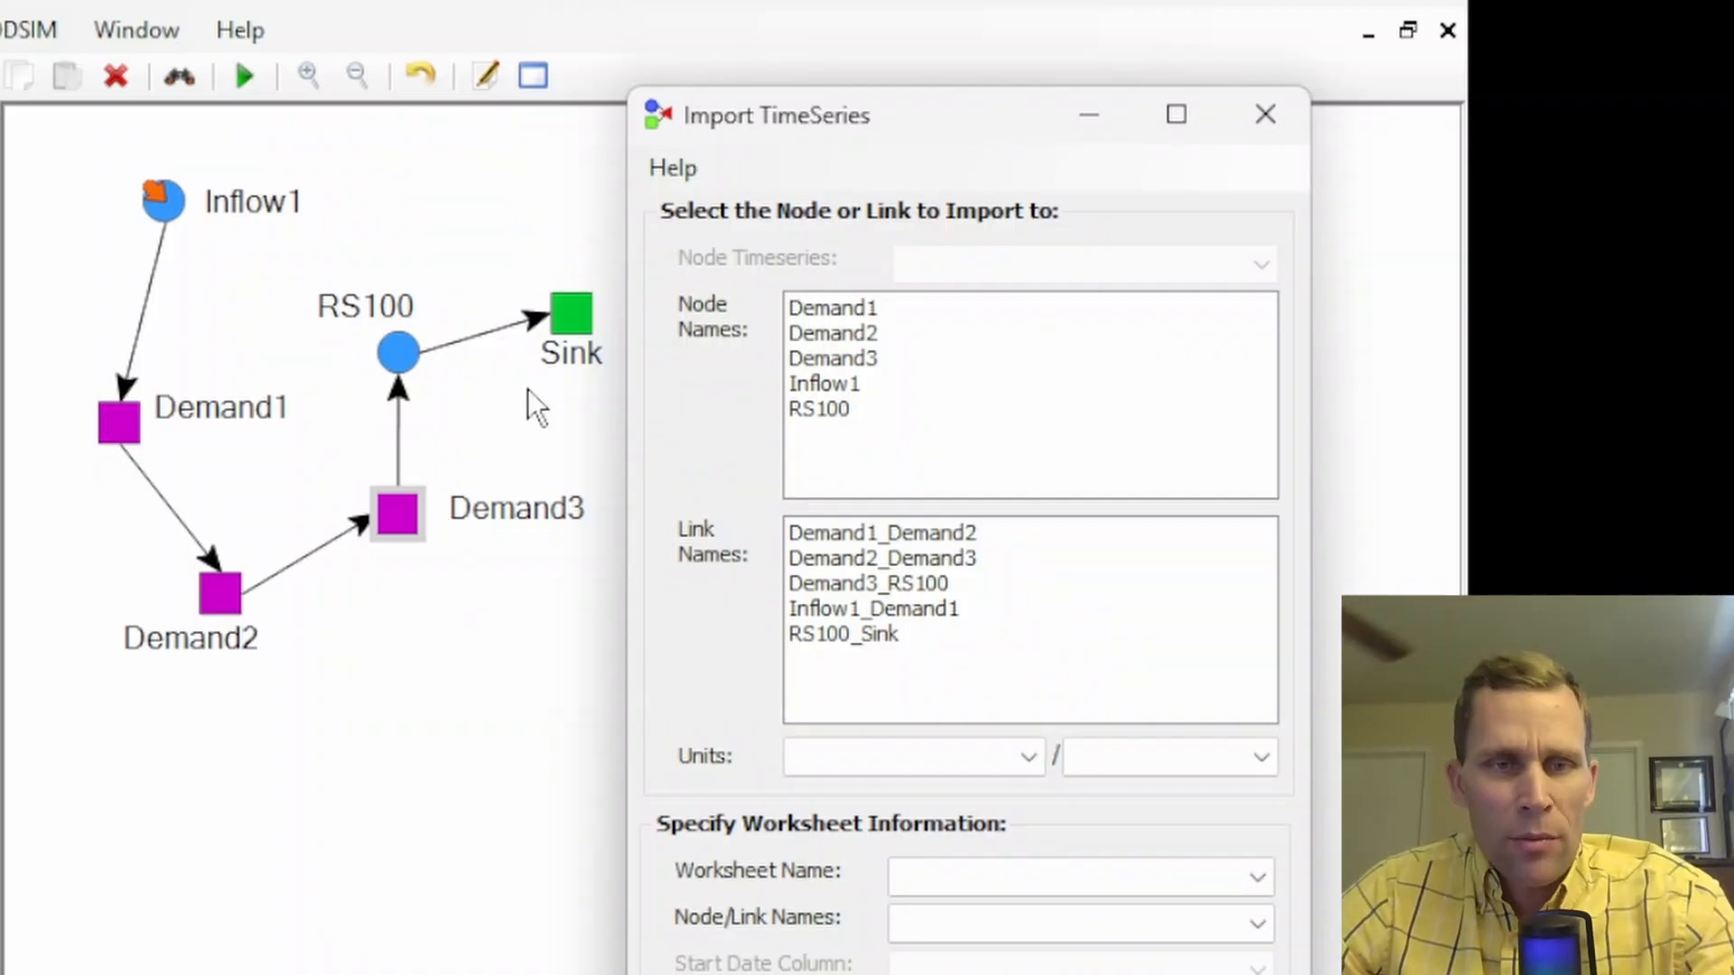
# - Set the import target to node Demand3 with the Demand time series type
pyautogui.click(867, 354)
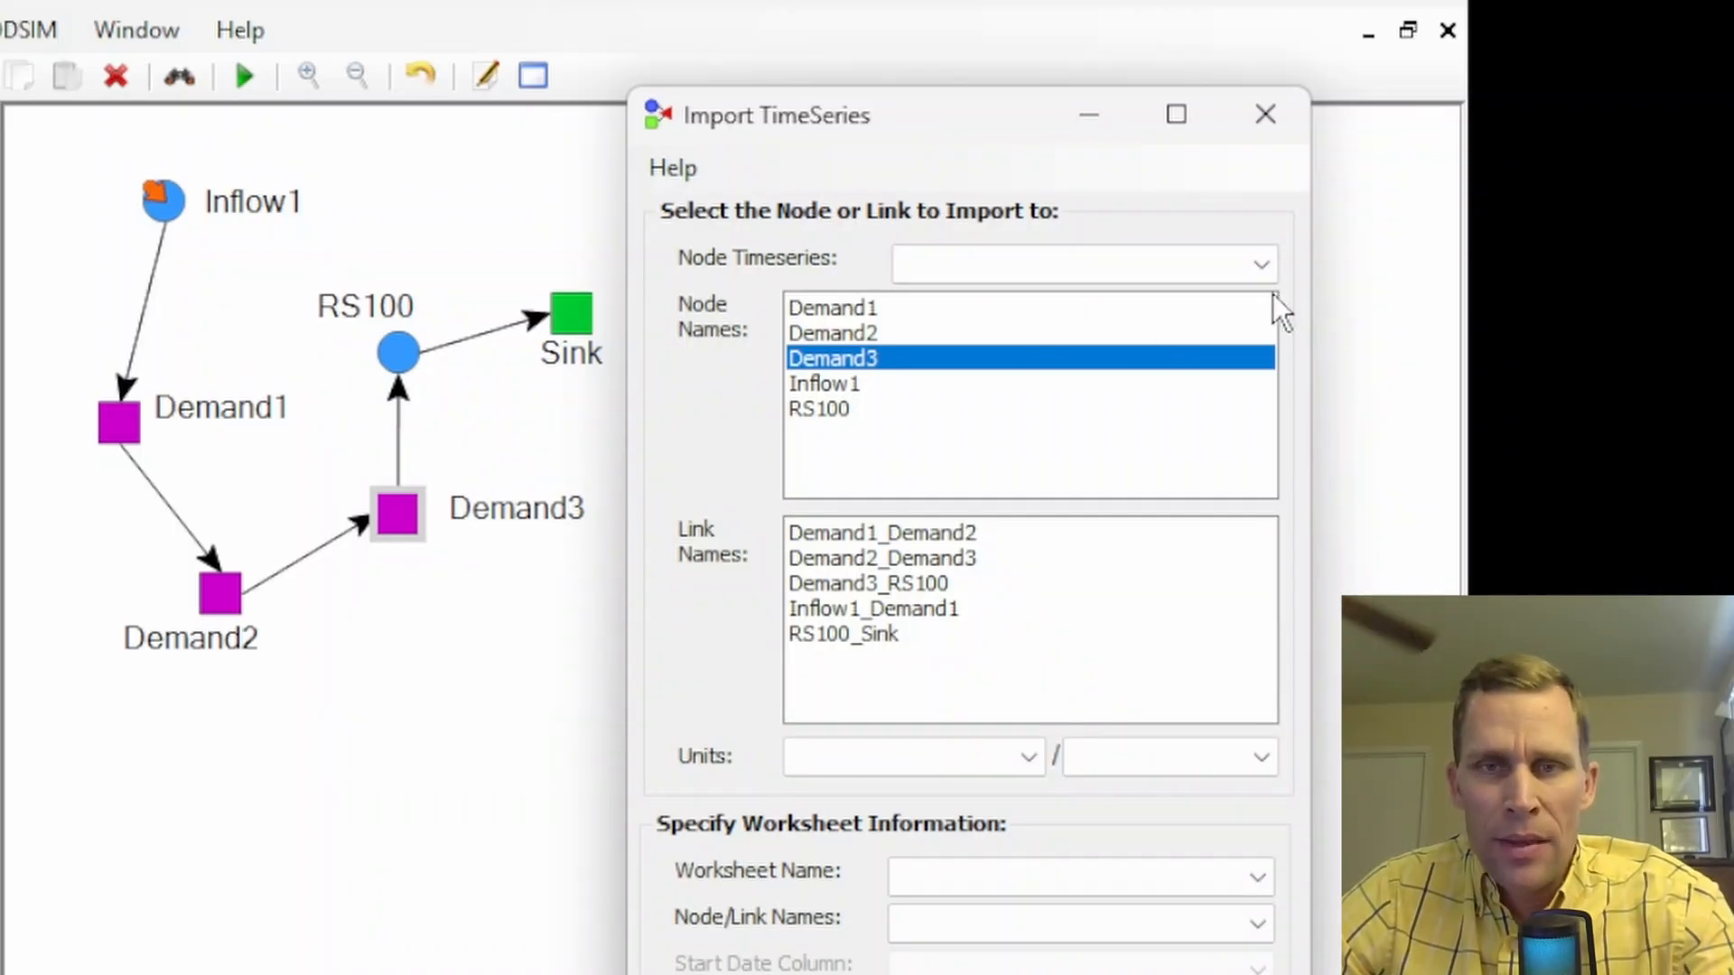
pyautogui.click(1257, 263)
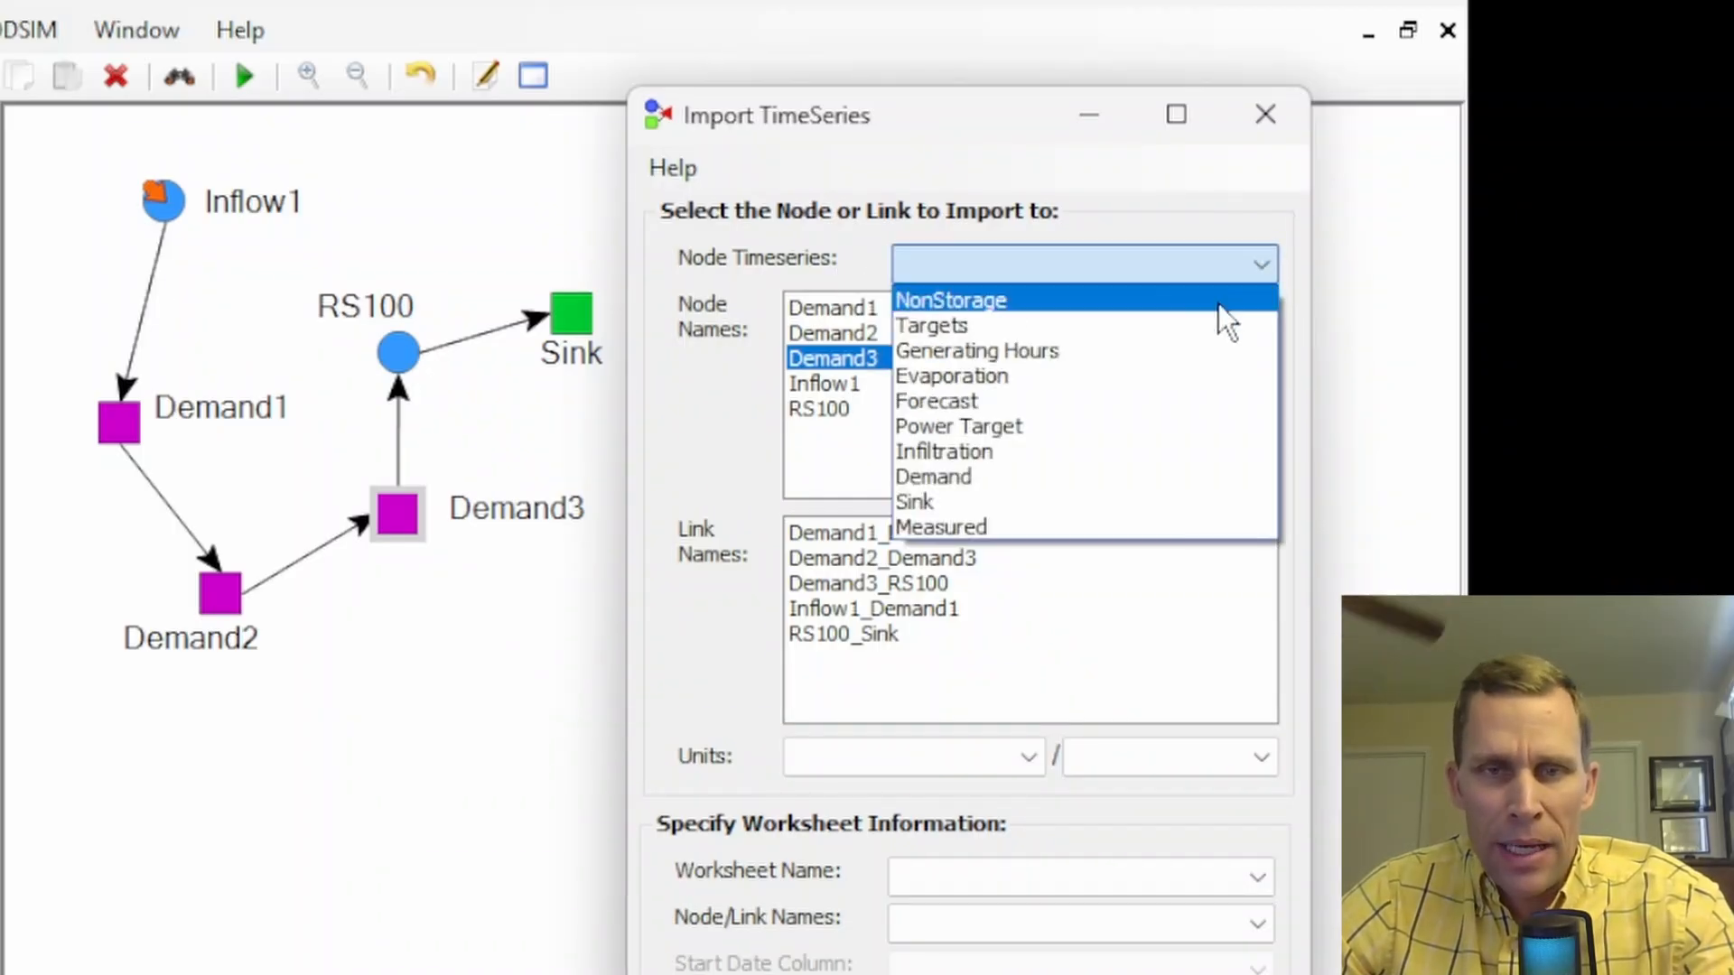
pyautogui.click(954, 474)
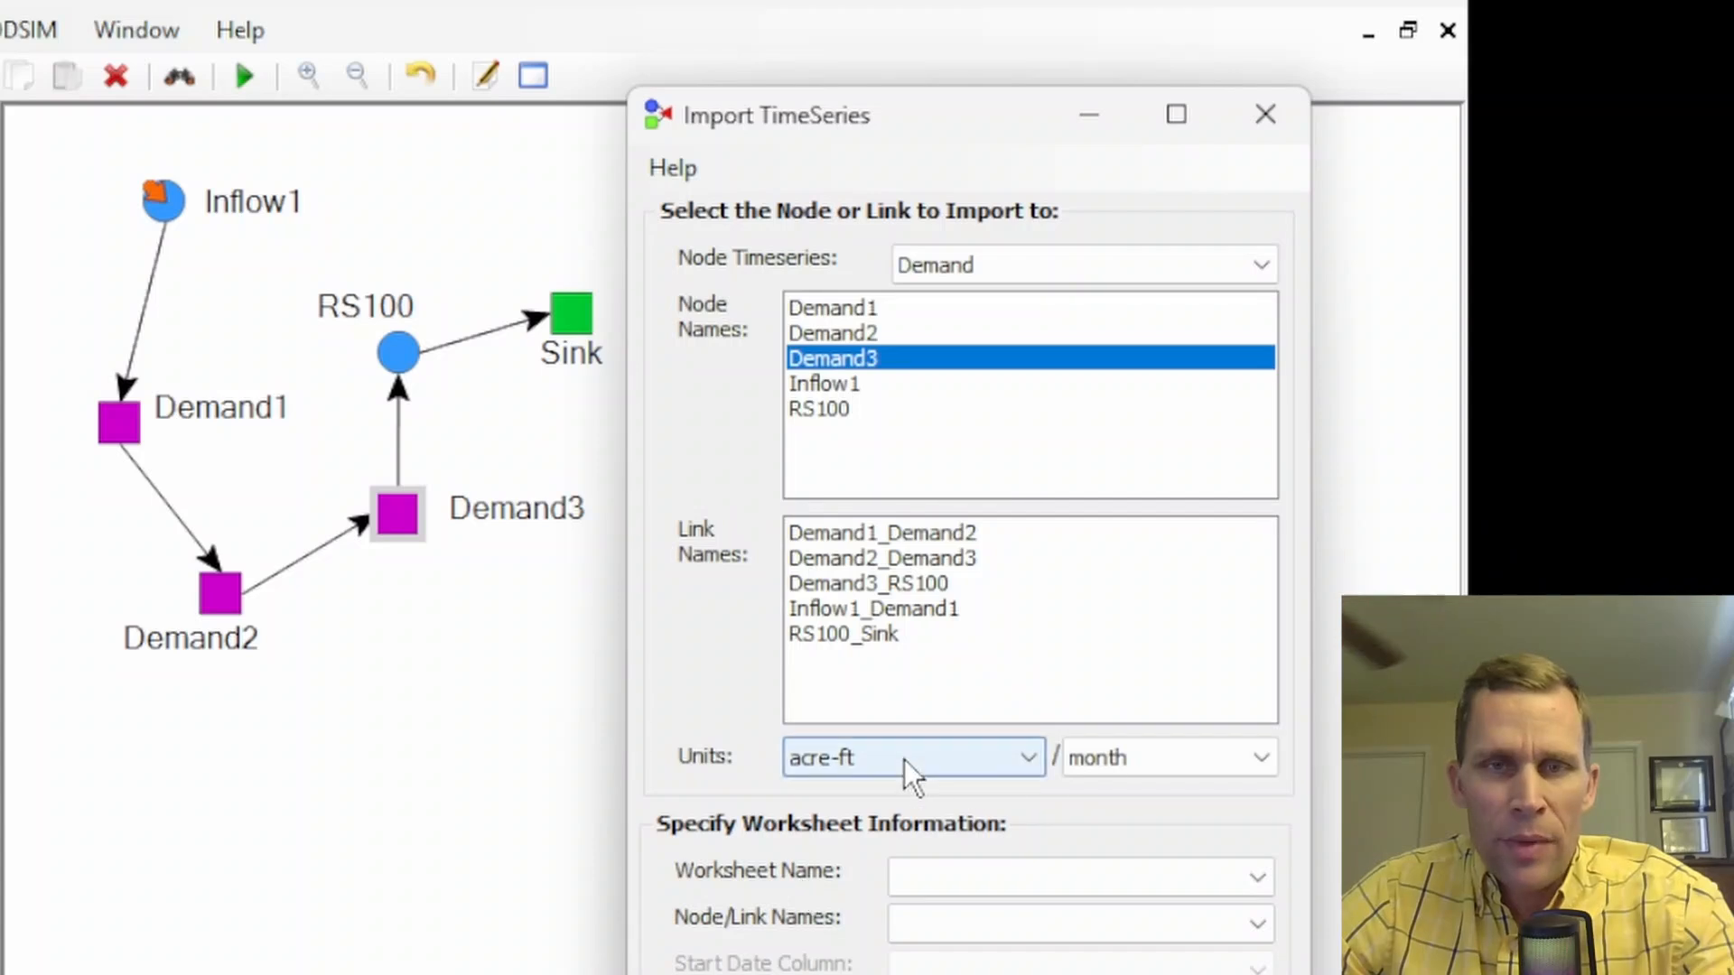
# - Move the import dialog up, check the Data, Sheet1 and Sheet2 worksheets in Excel's data.xlsx, and return to MODSIM
pyautogui.moveTo(954, 110); pyautogui.dragTo(961, 5)
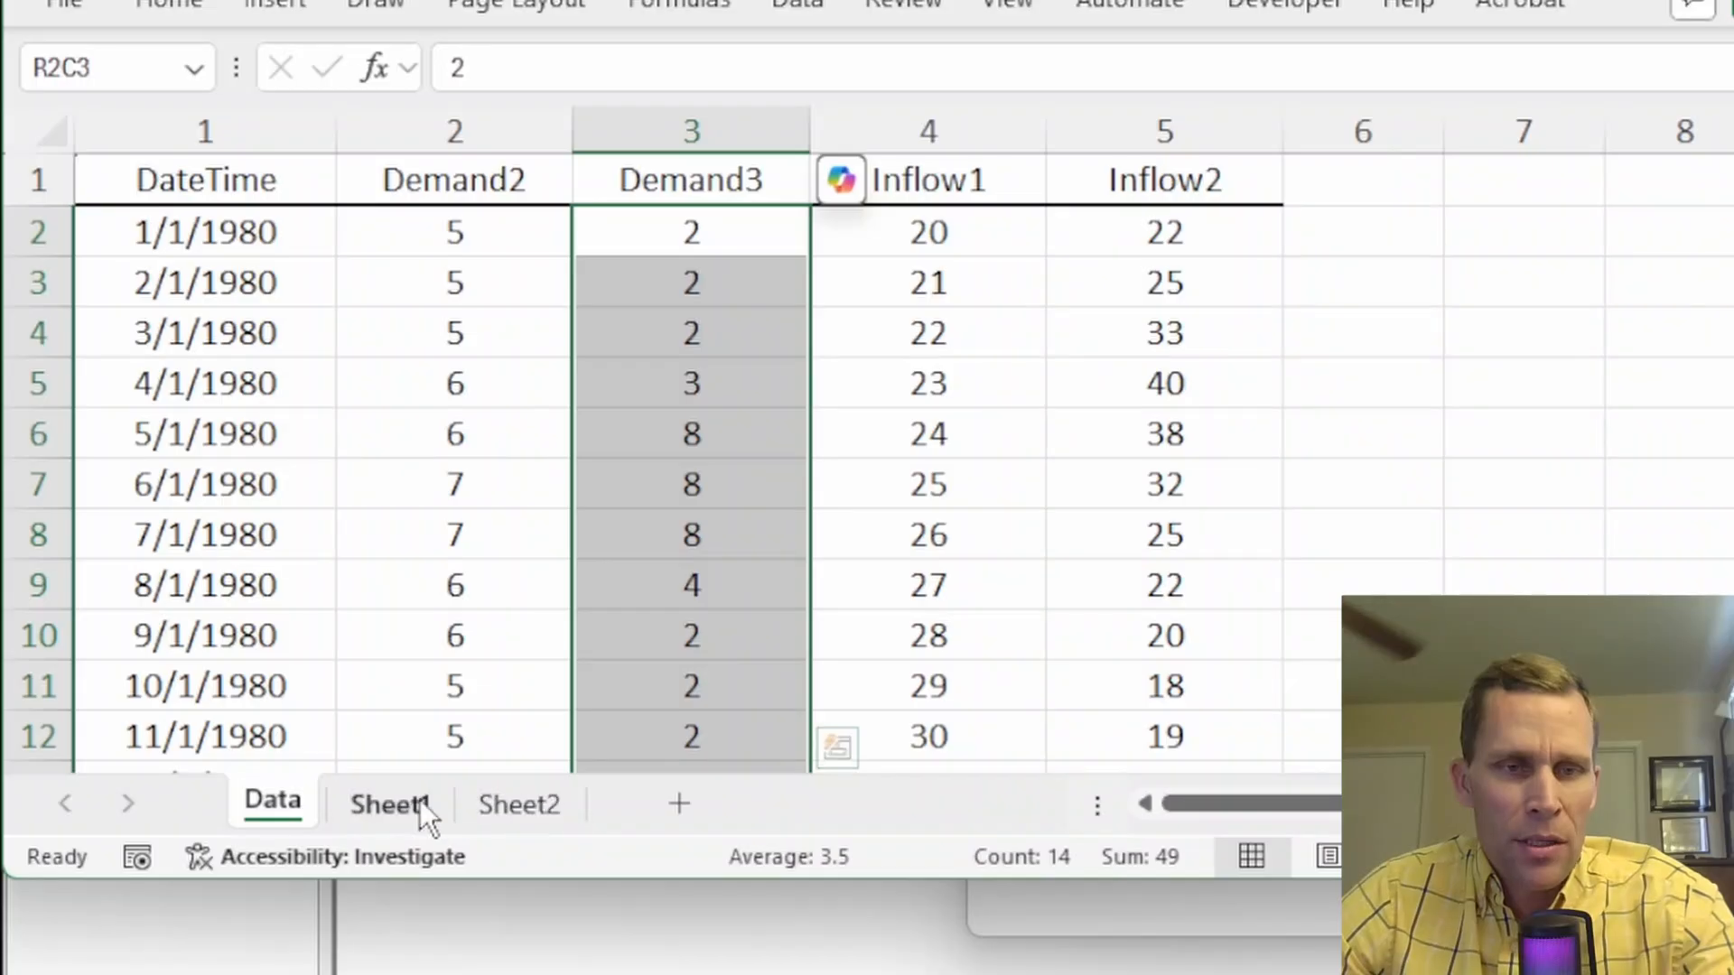
pyautogui.click(416, 803)
pyautogui.click(495, 801)
pyautogui.click(275, 802)
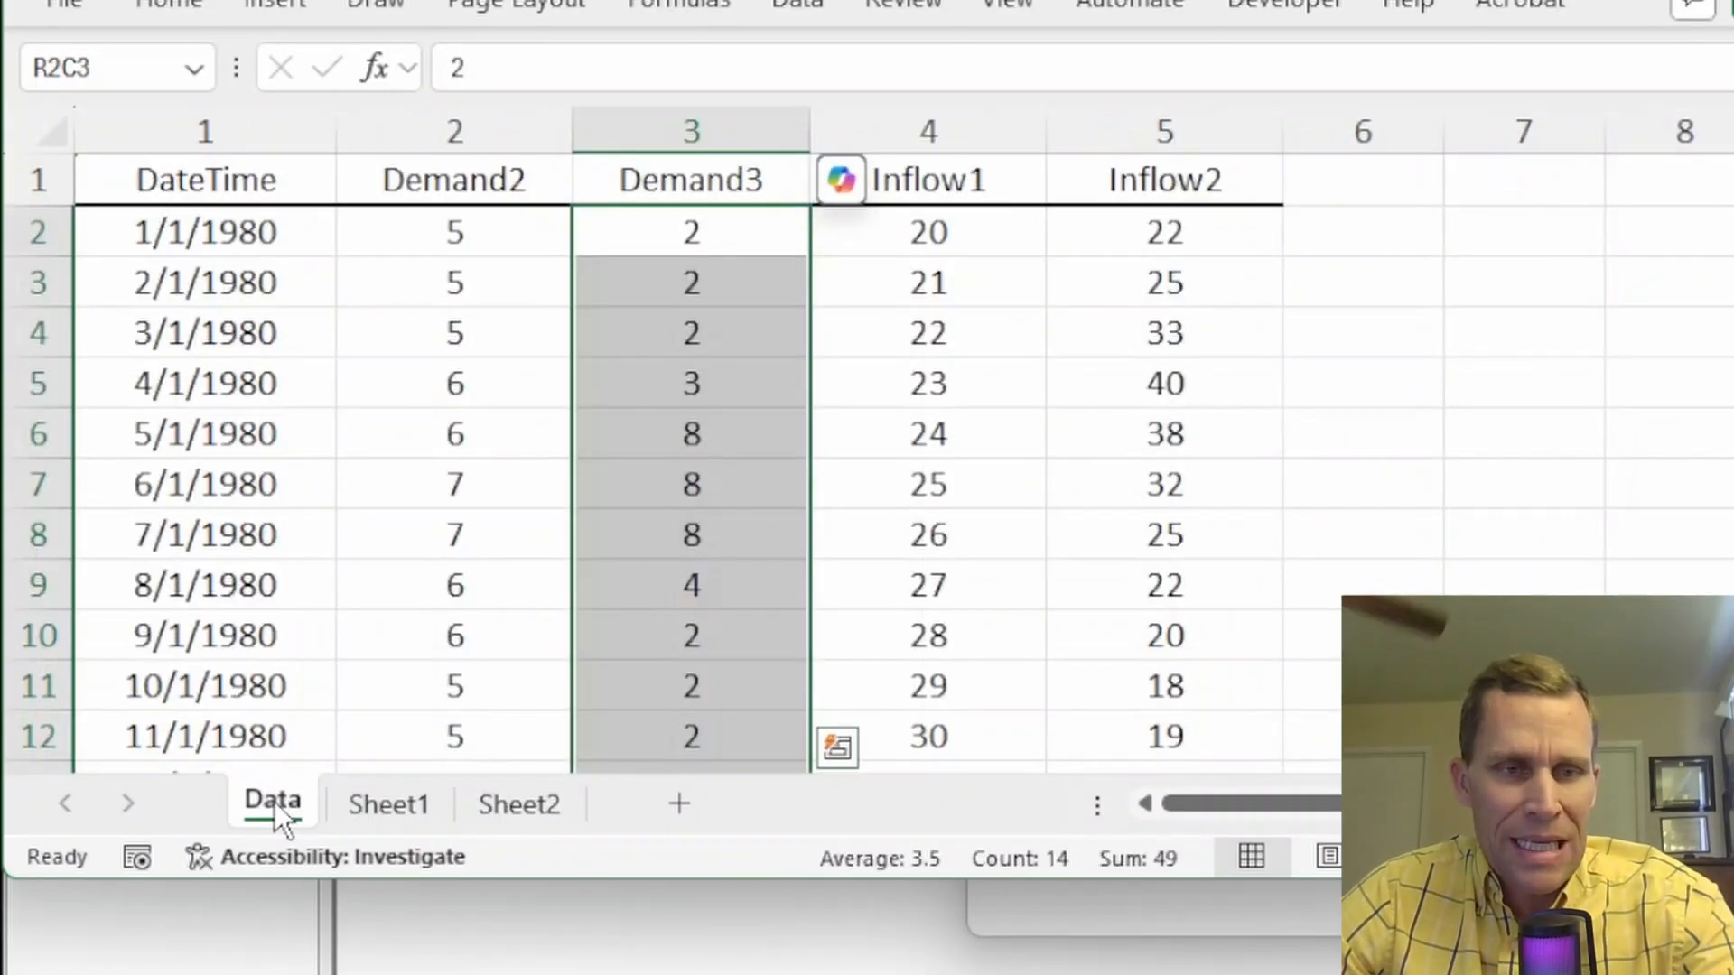
pyautogui.moveTo(650, 897); pyautogui.dragTo(650, 973)
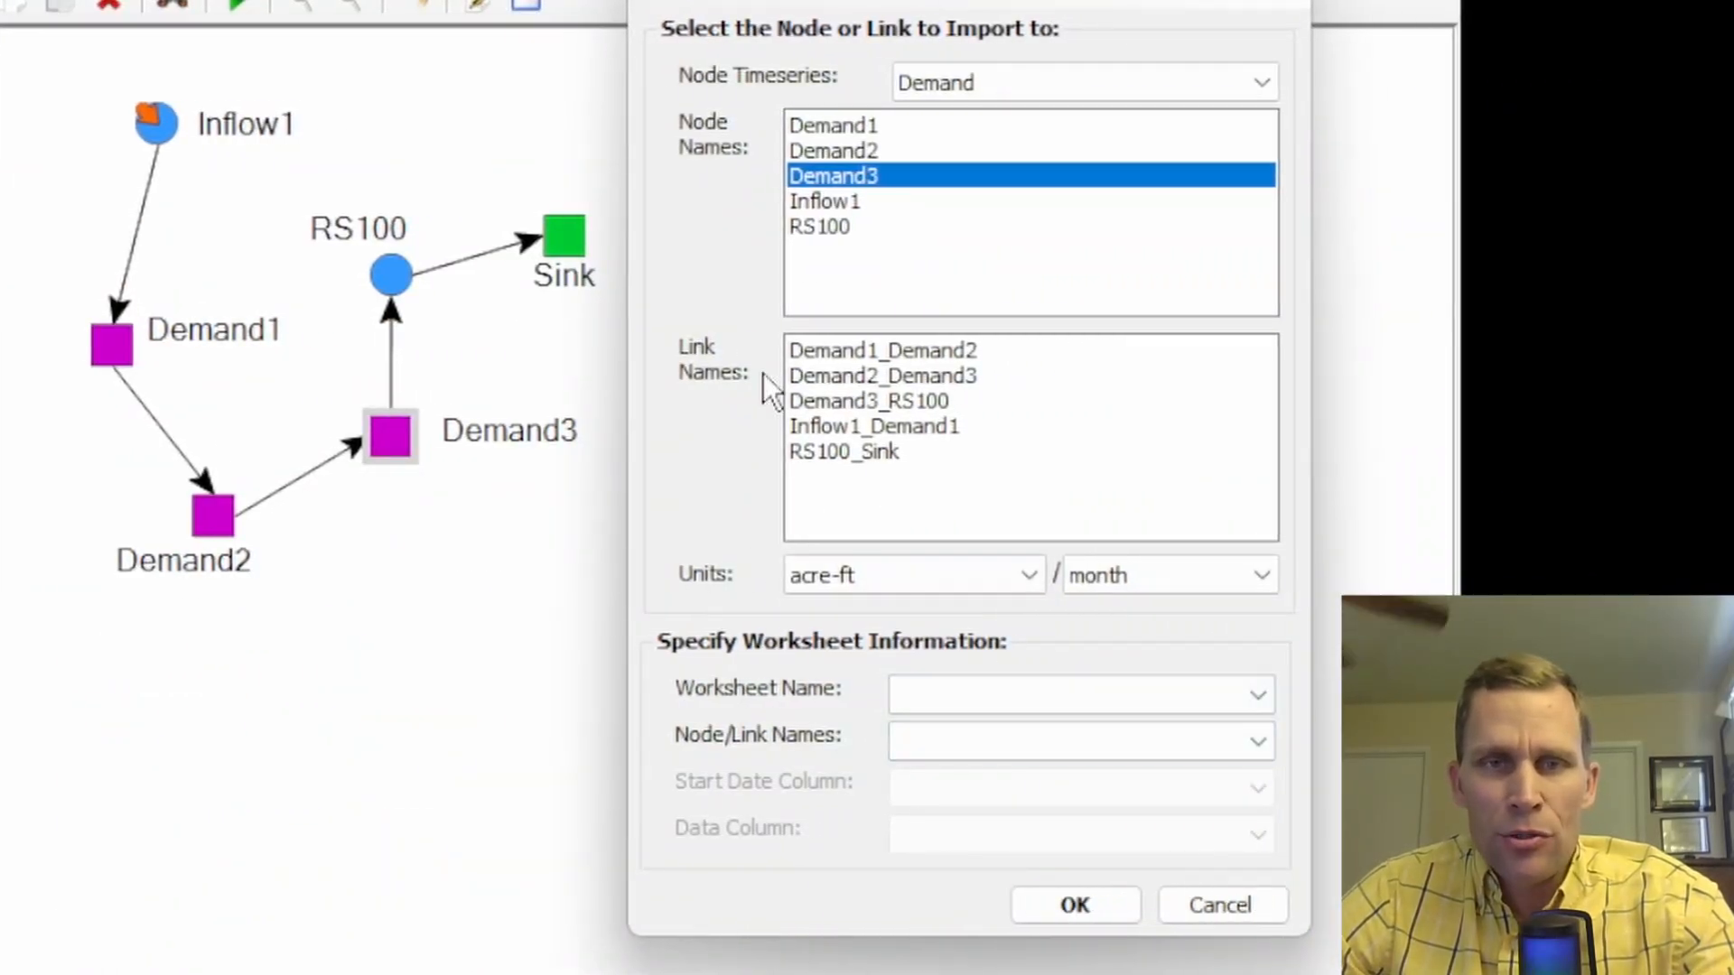
# - Set the import source to the Data worksheet with Use Entire Worksheet for the node/link names
pyautogui.click(993, 692)
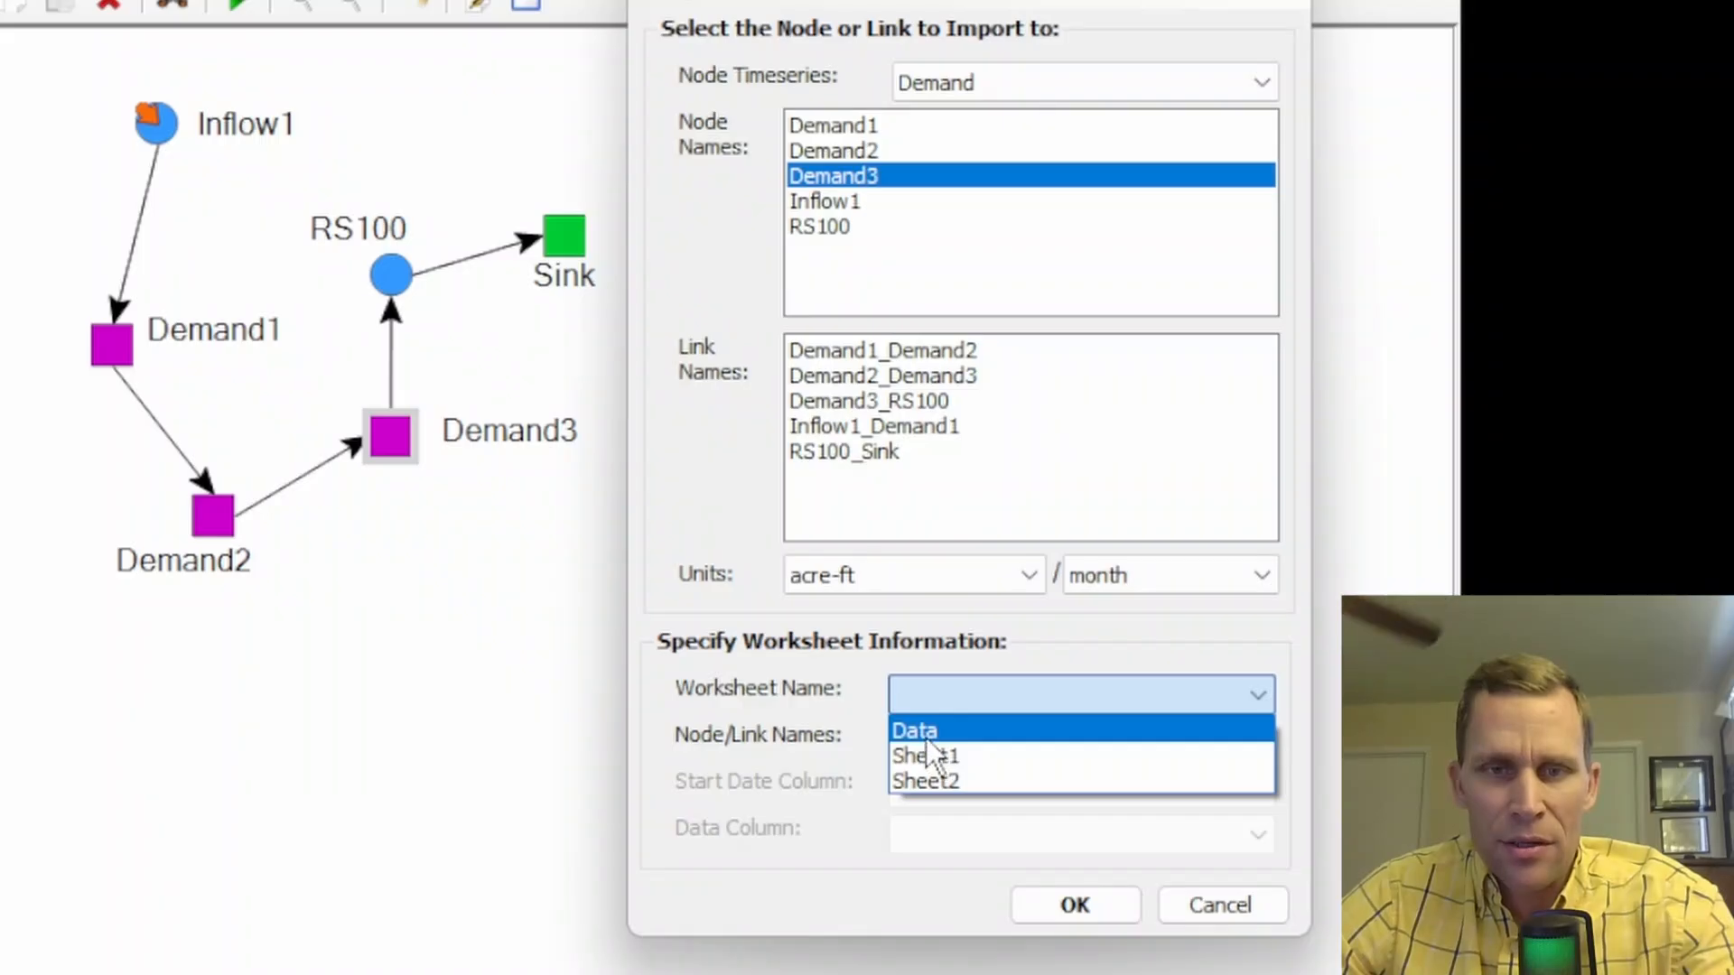
pyautogui.click(923, 730)
pyautogui.click(962, 739)
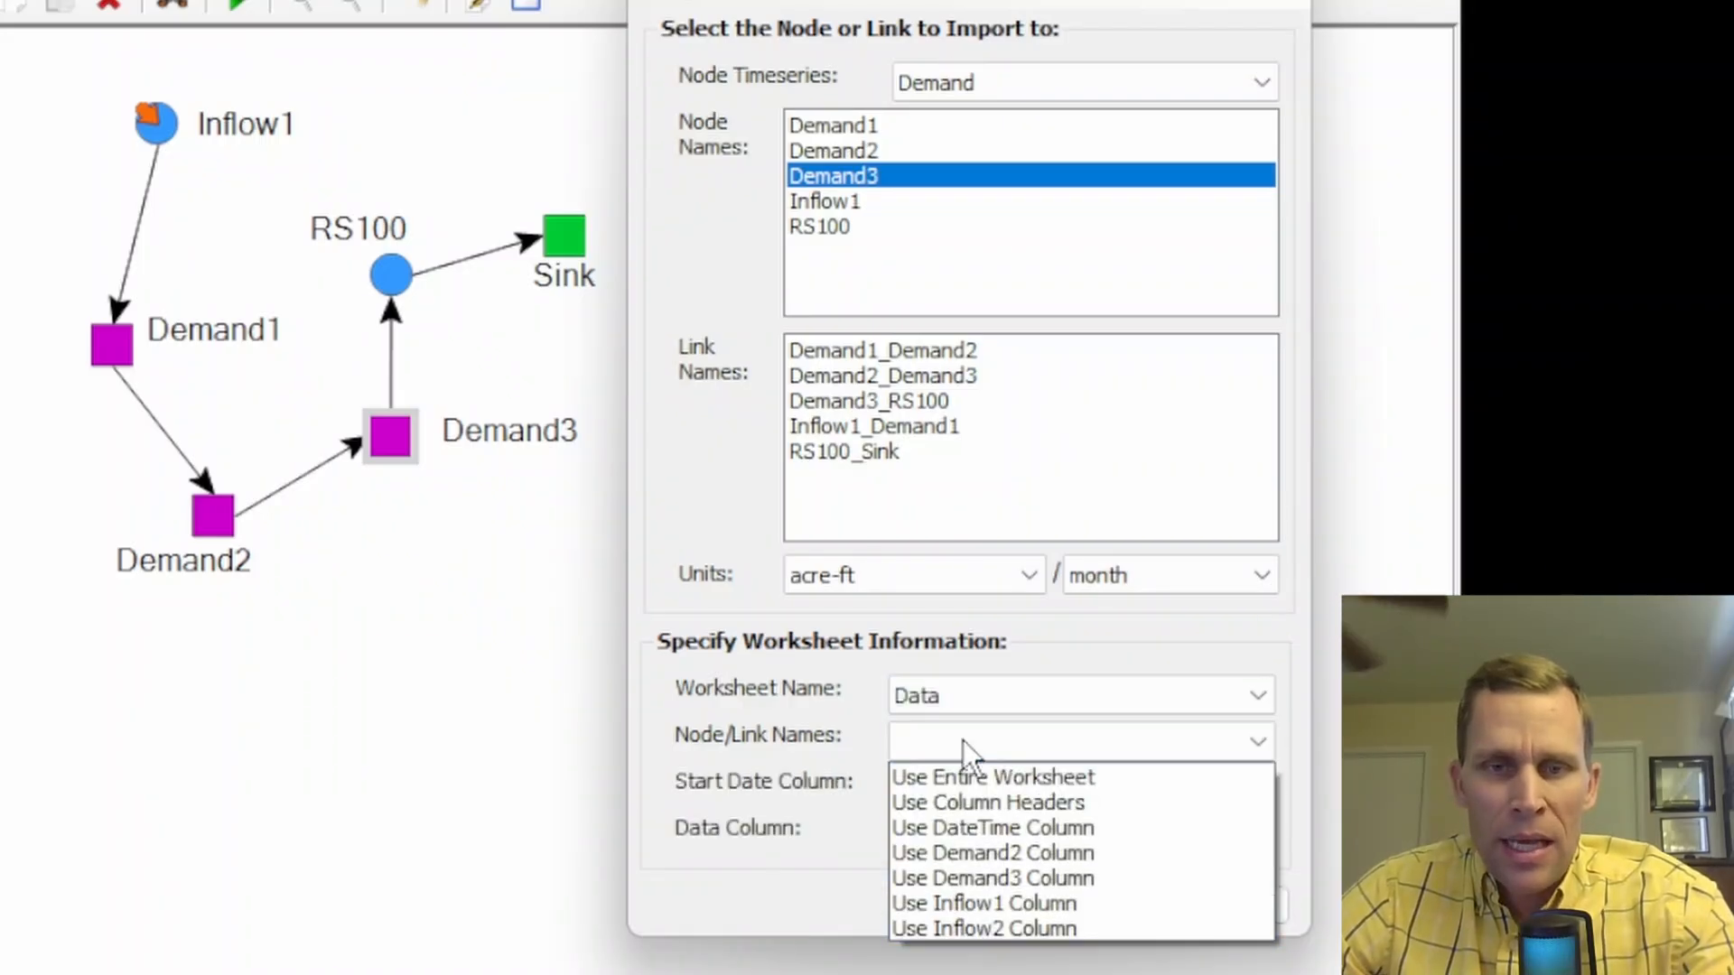
pyautogui.click(995, 775)
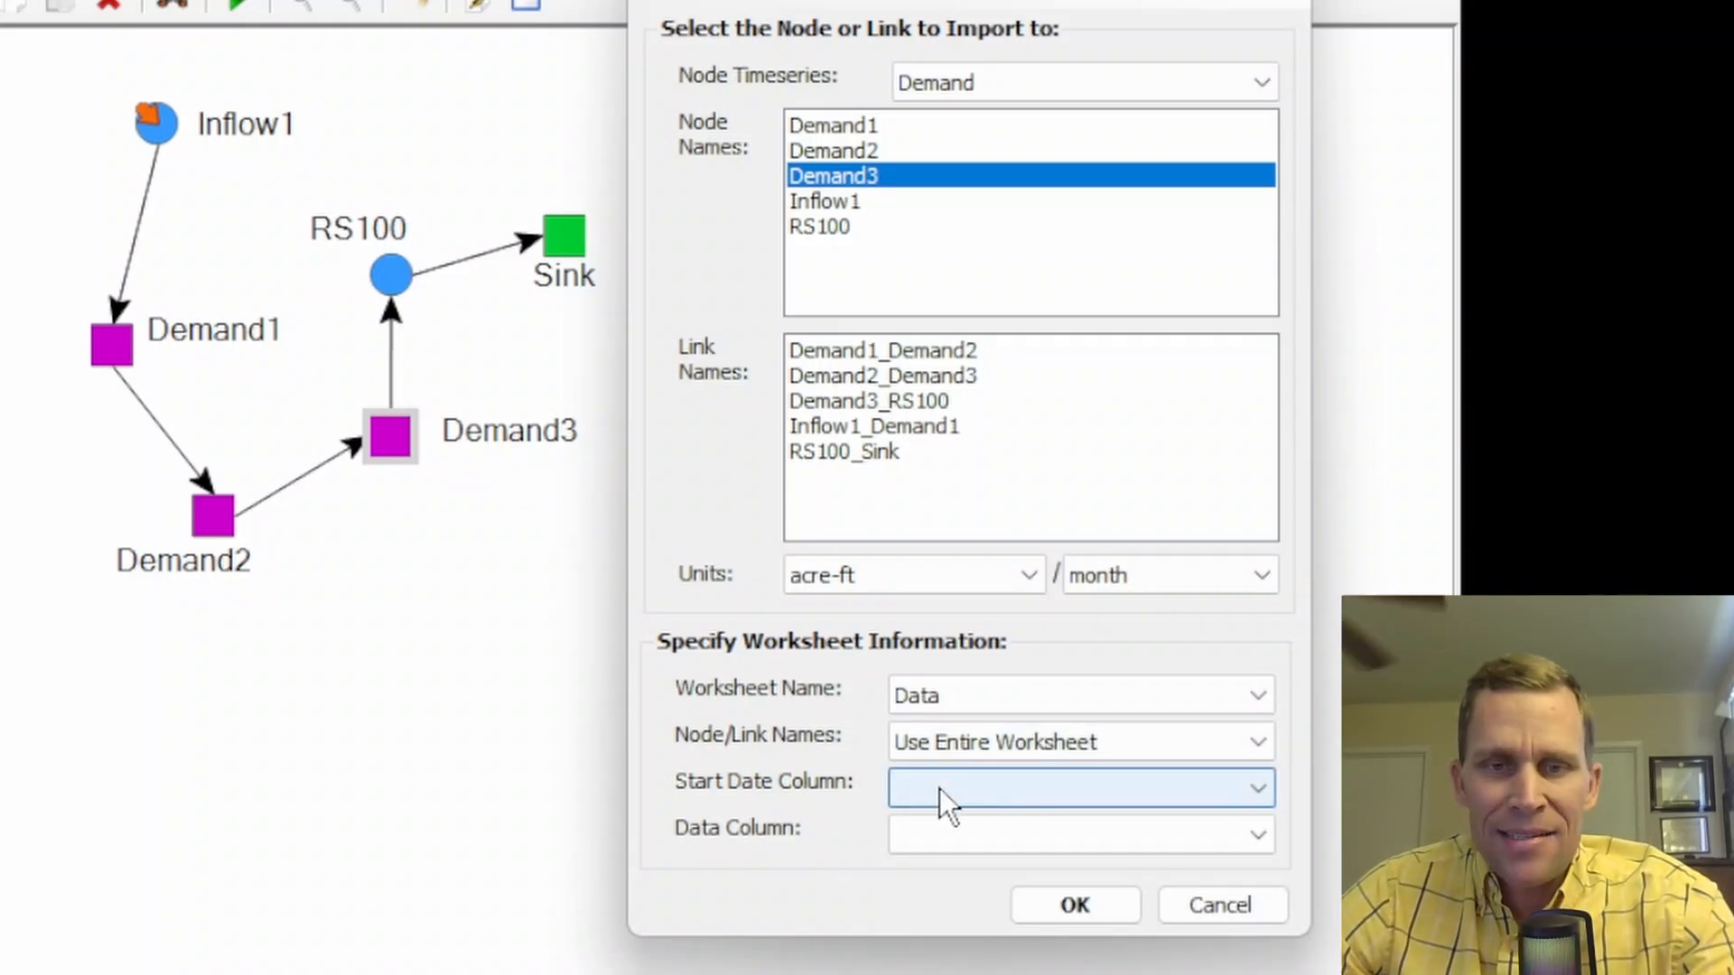
# - Look at the start date column options, and inspect the DateTime and Demand3 columns in Excel
pyautogui.click(959, 789)
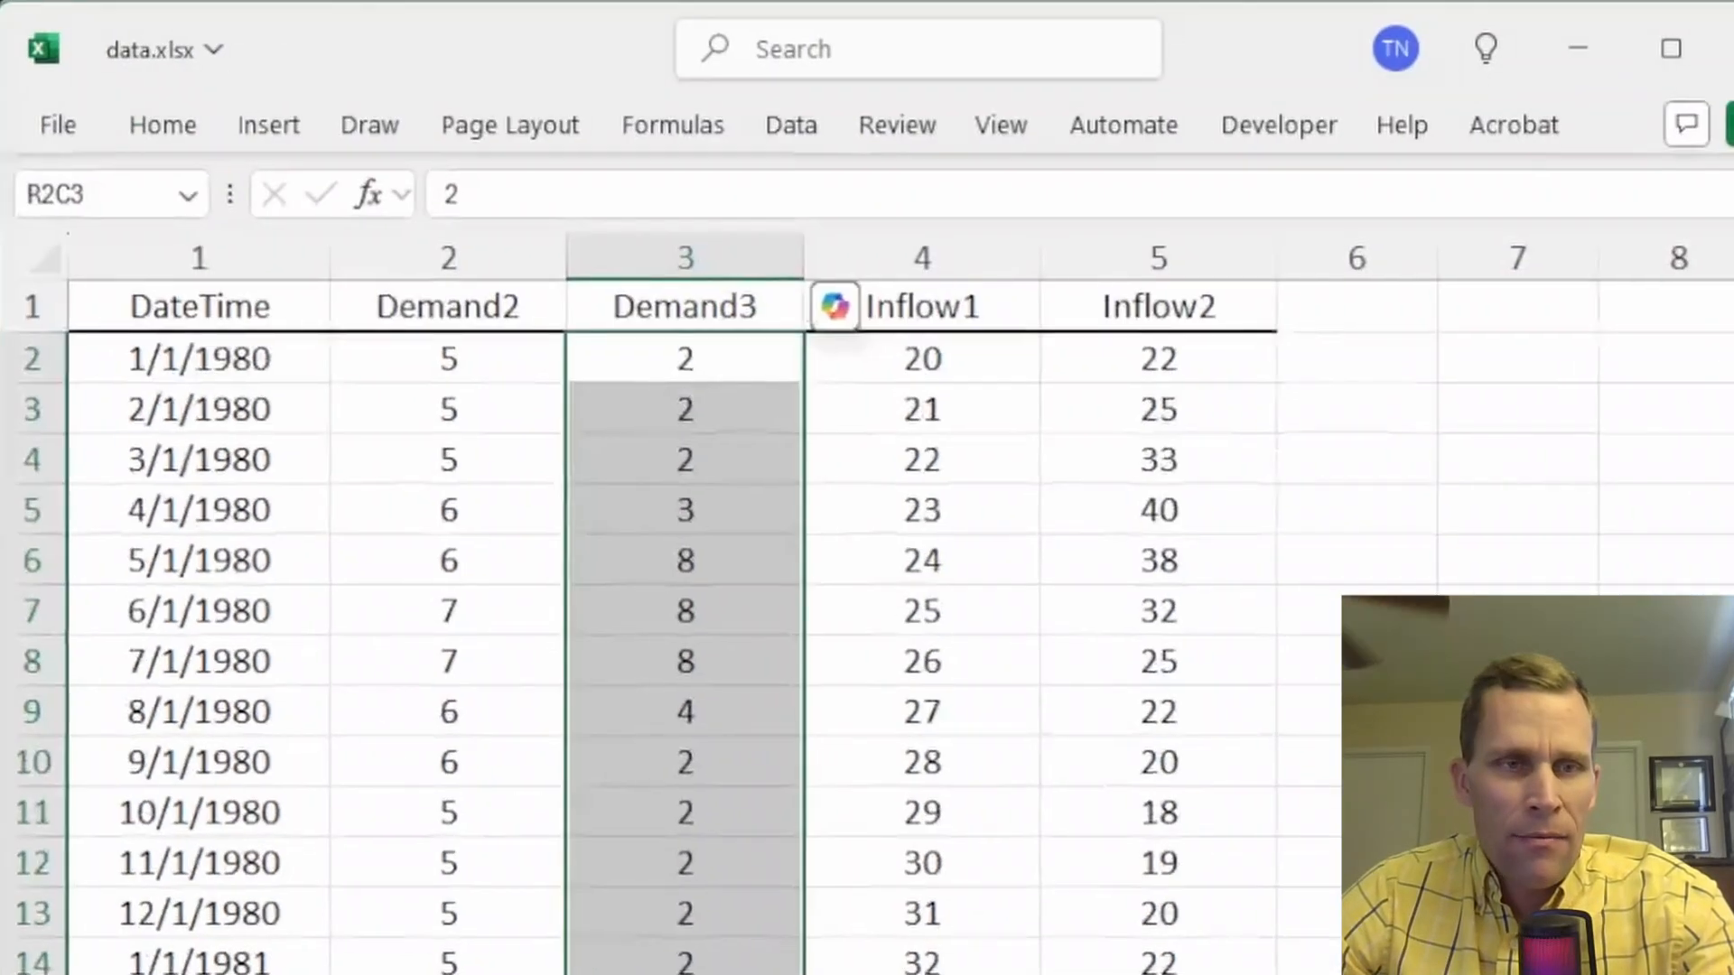
pyautogui.click(183, 309)
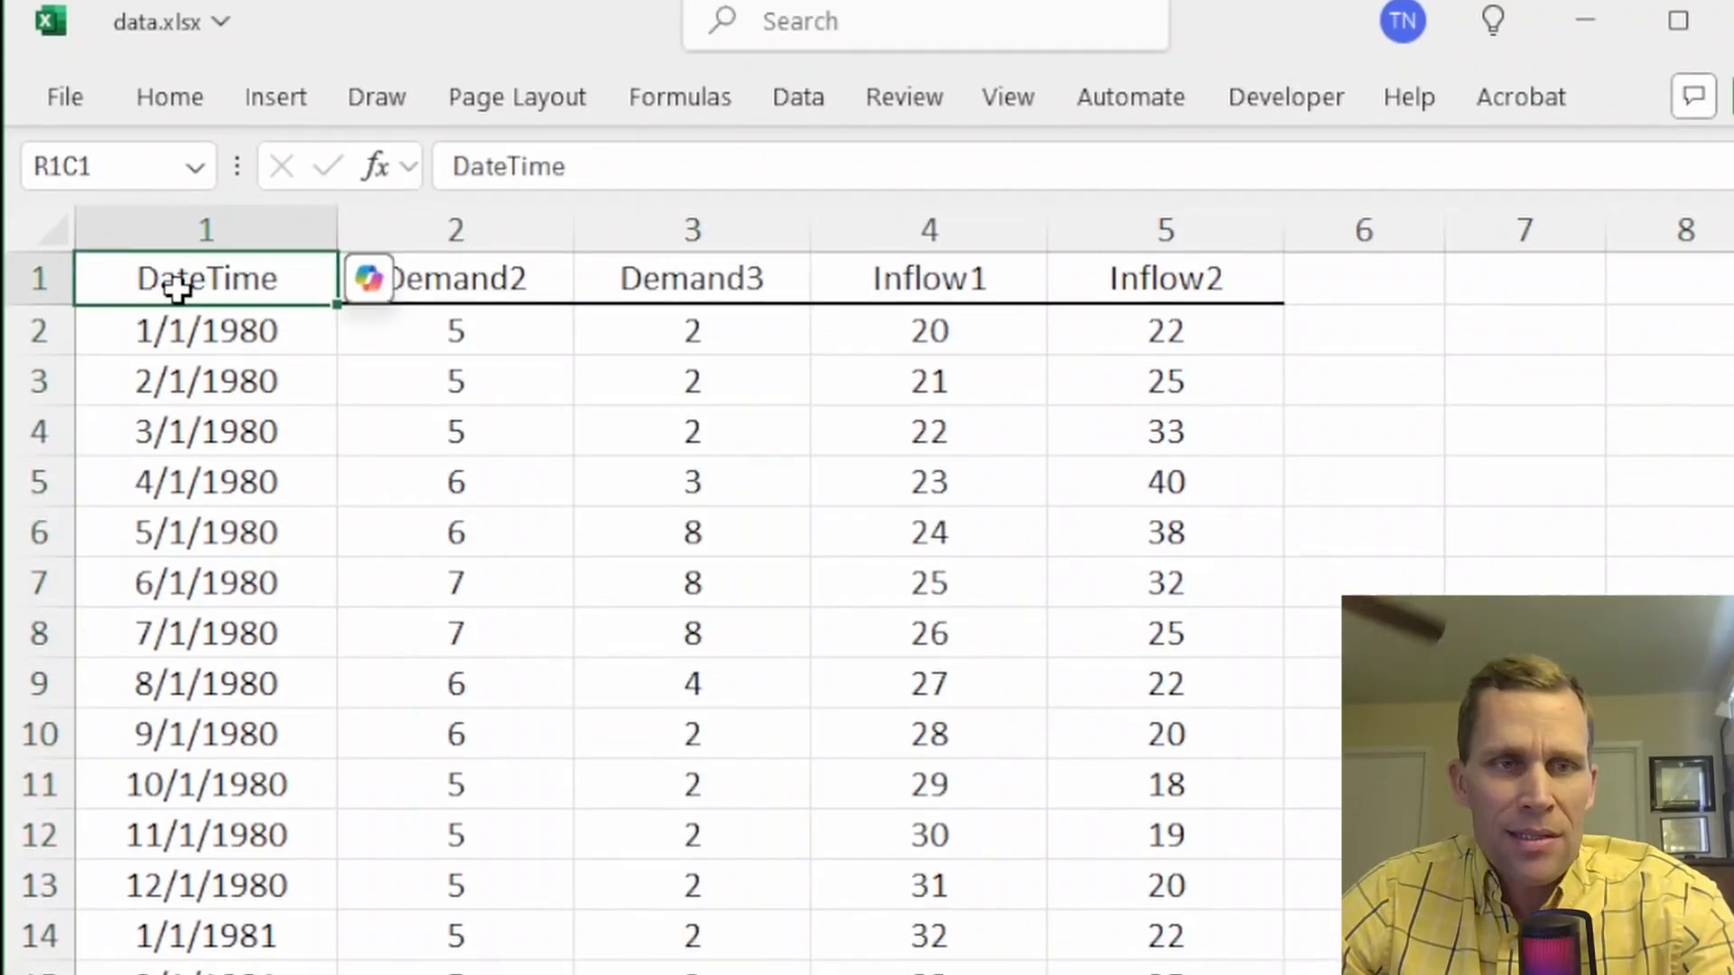
pyautogui.moveTo(145, 317); pyautogui.dragTo(190, 920)
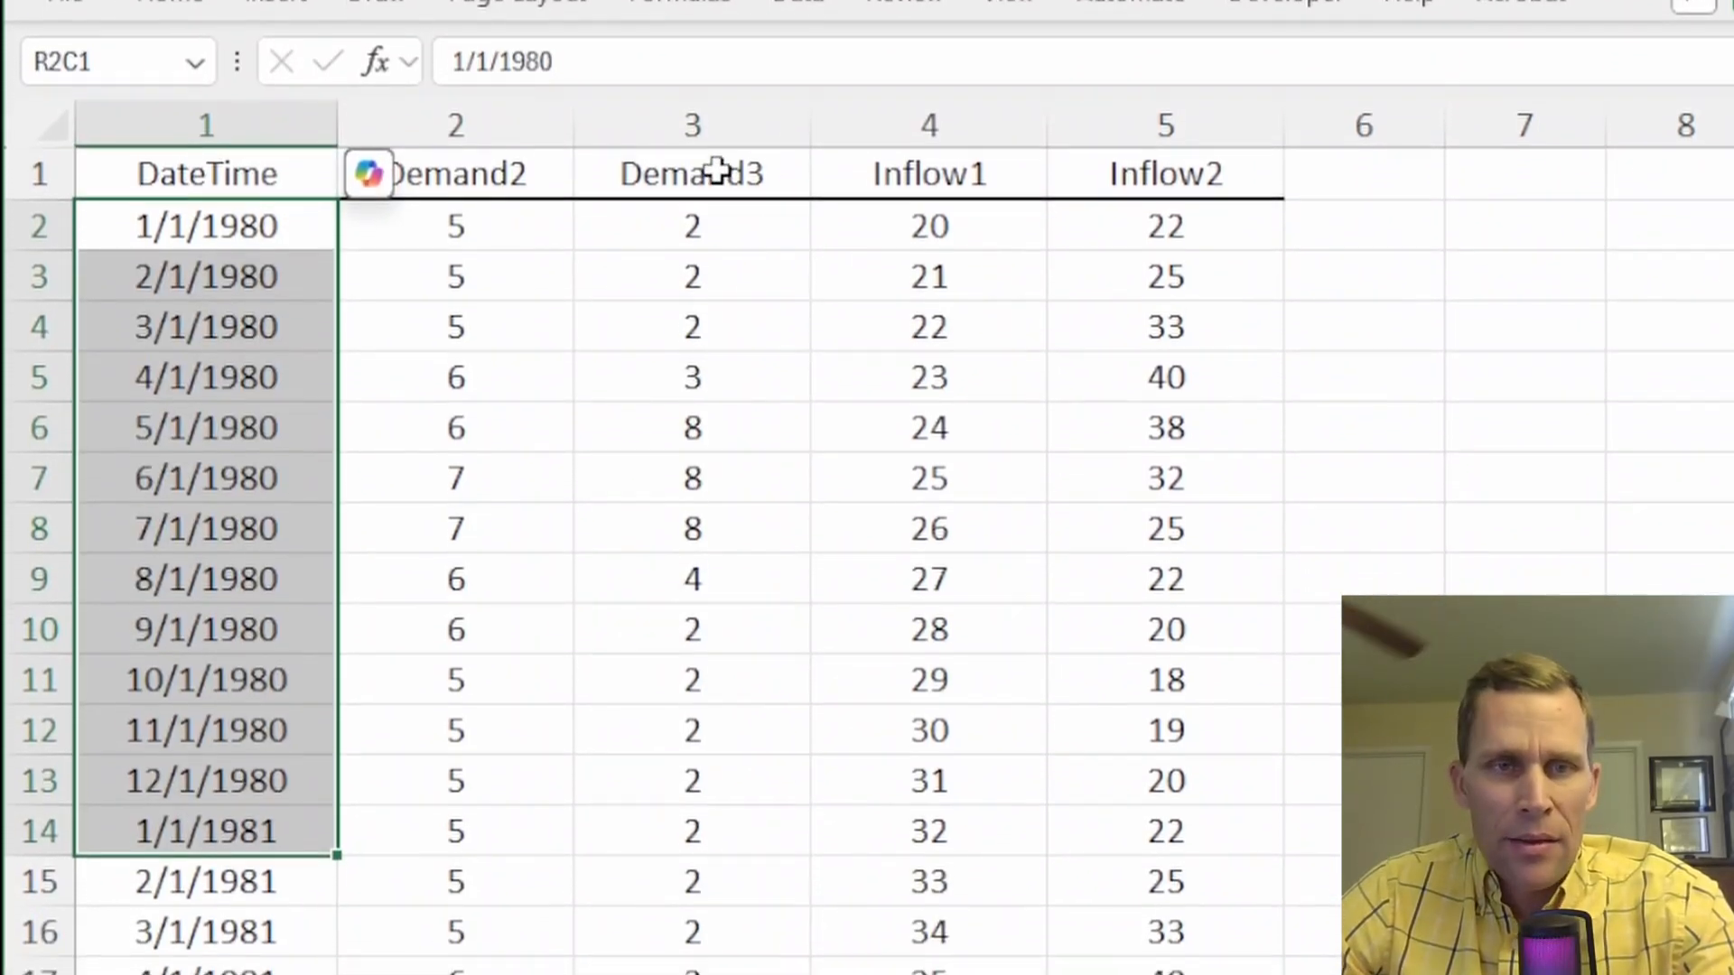
pyautogui.click(714, 155)
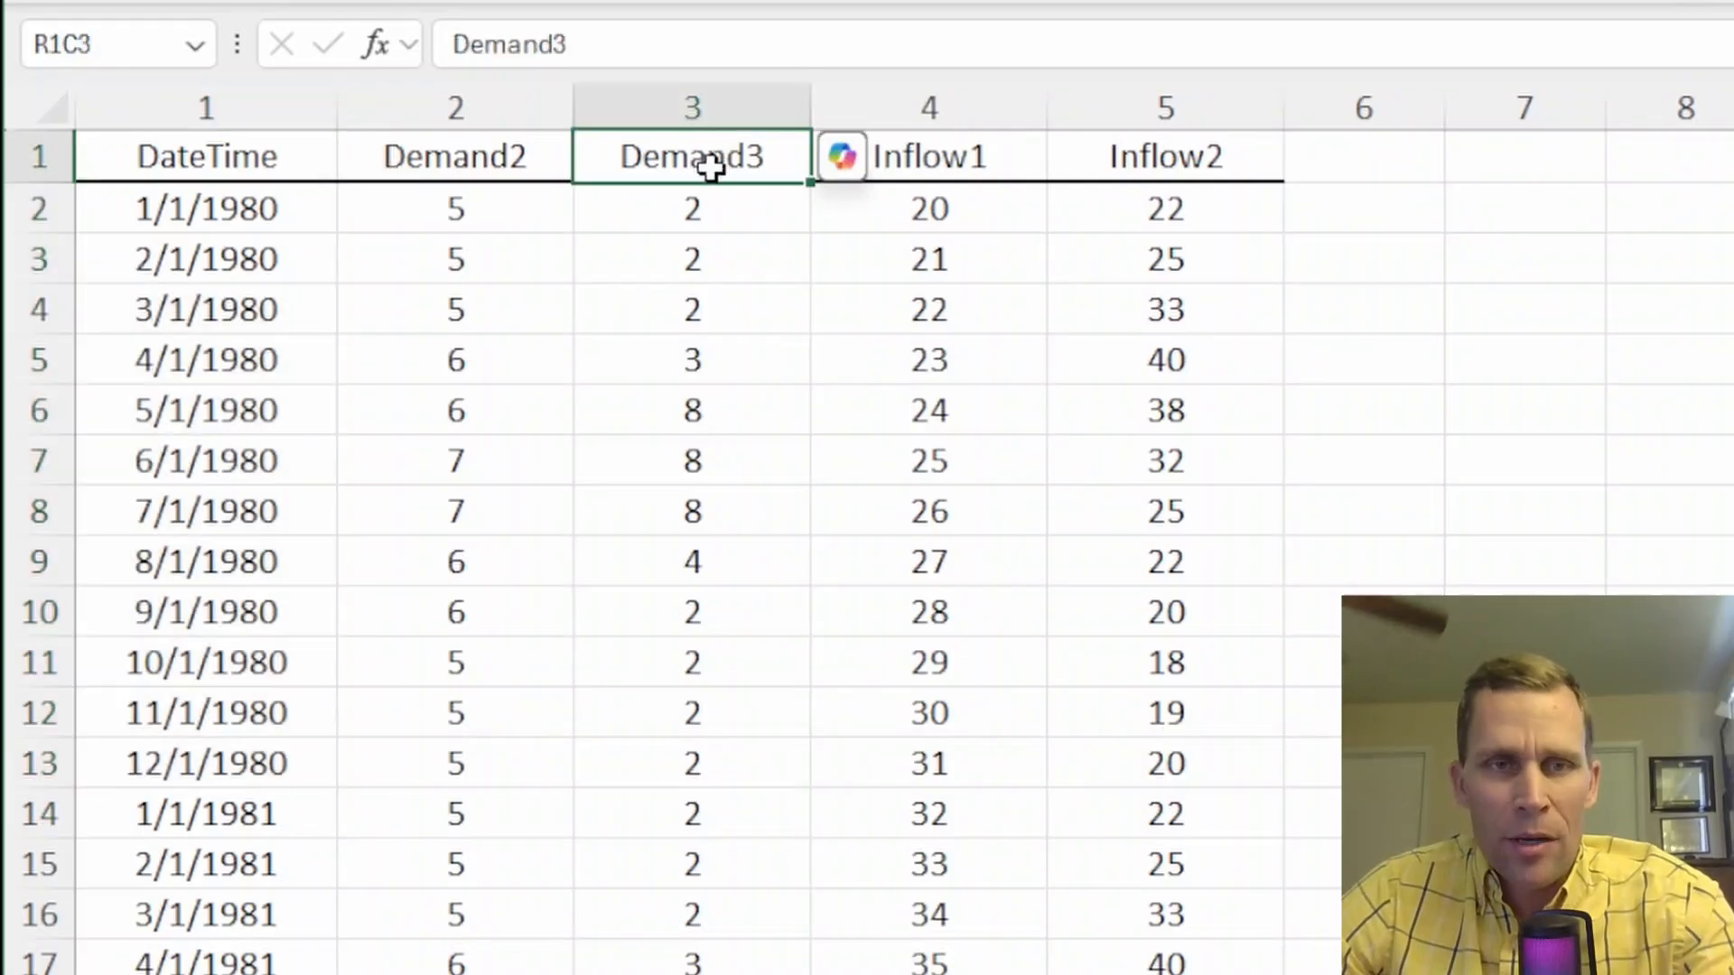
pyautogui.moveTo(696, 208); pyautogui.dragTo(679, 696)
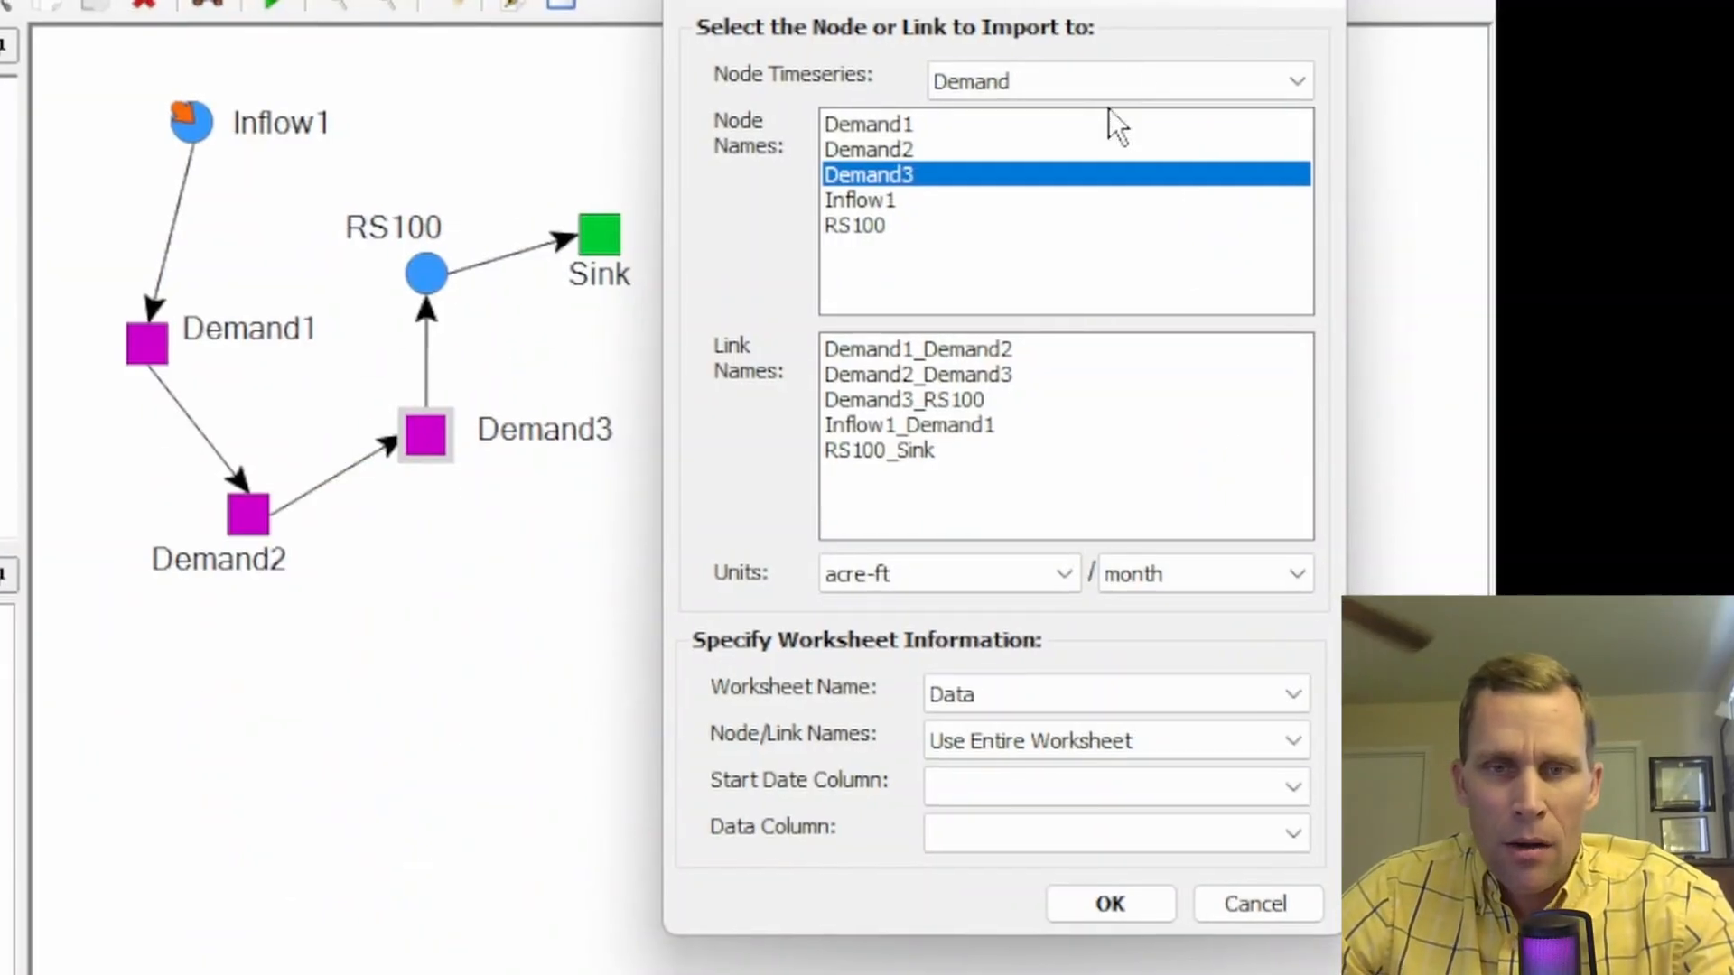
# - In MODSIM, use the DateTime column for start dates and the Demand3 column for data, and run the time series import
pyautogui.click(975, 791)
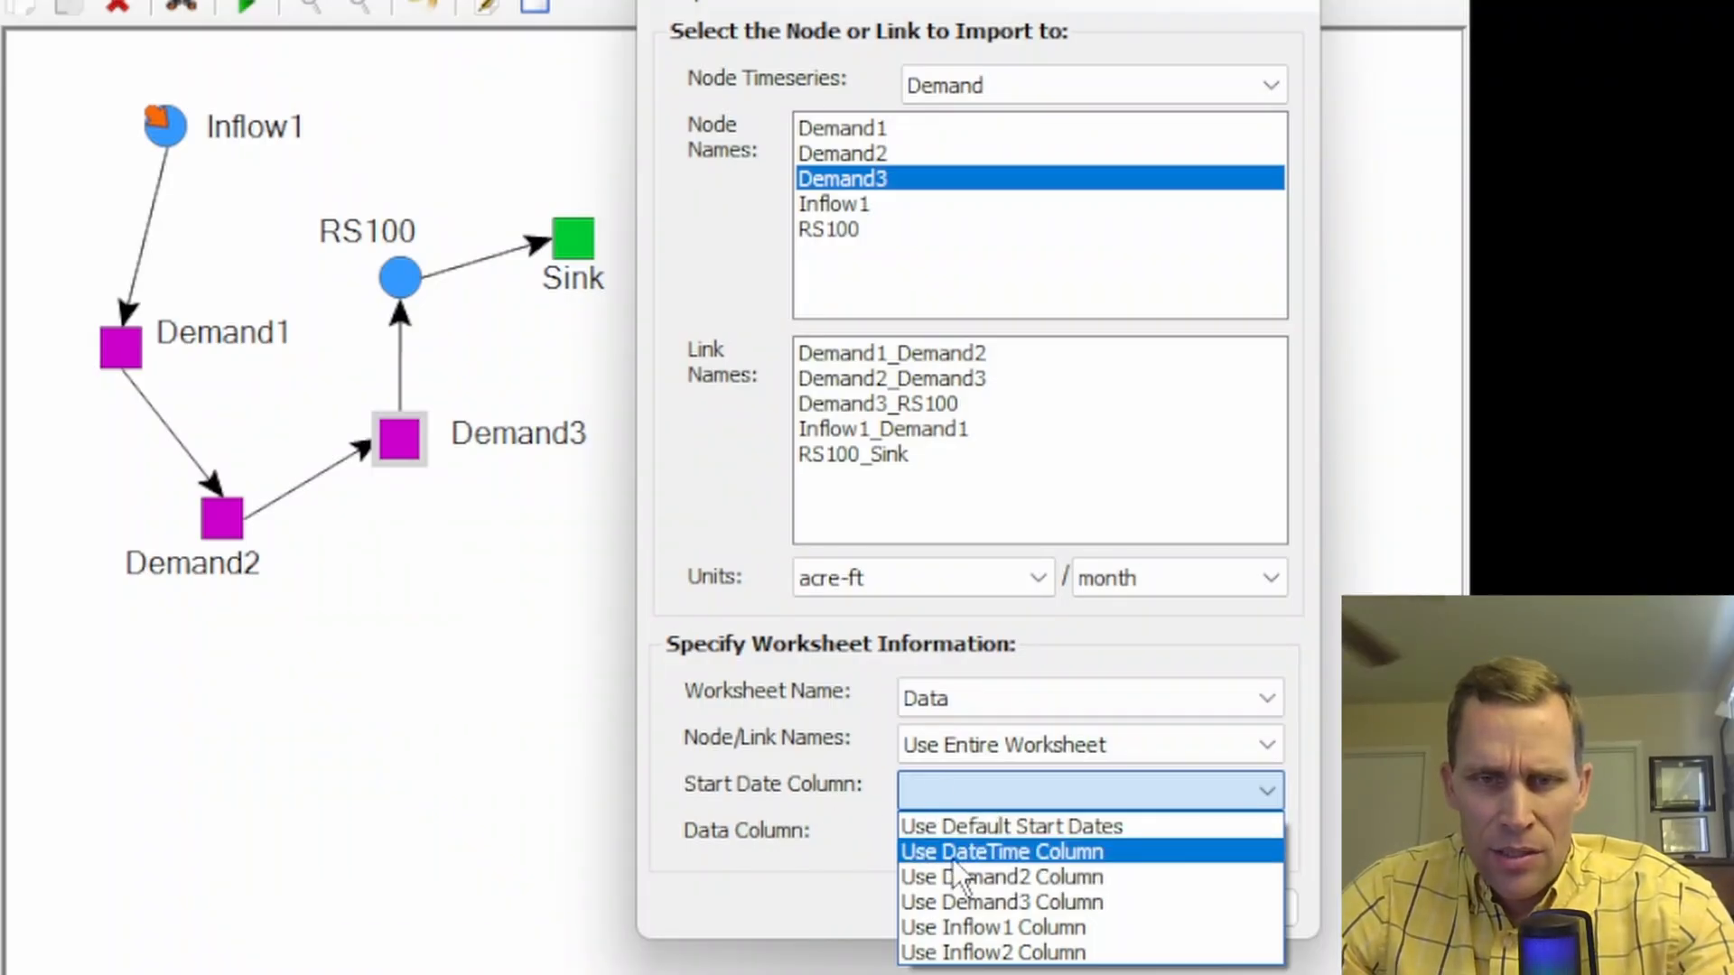
pyautogui.click(1053, 855)
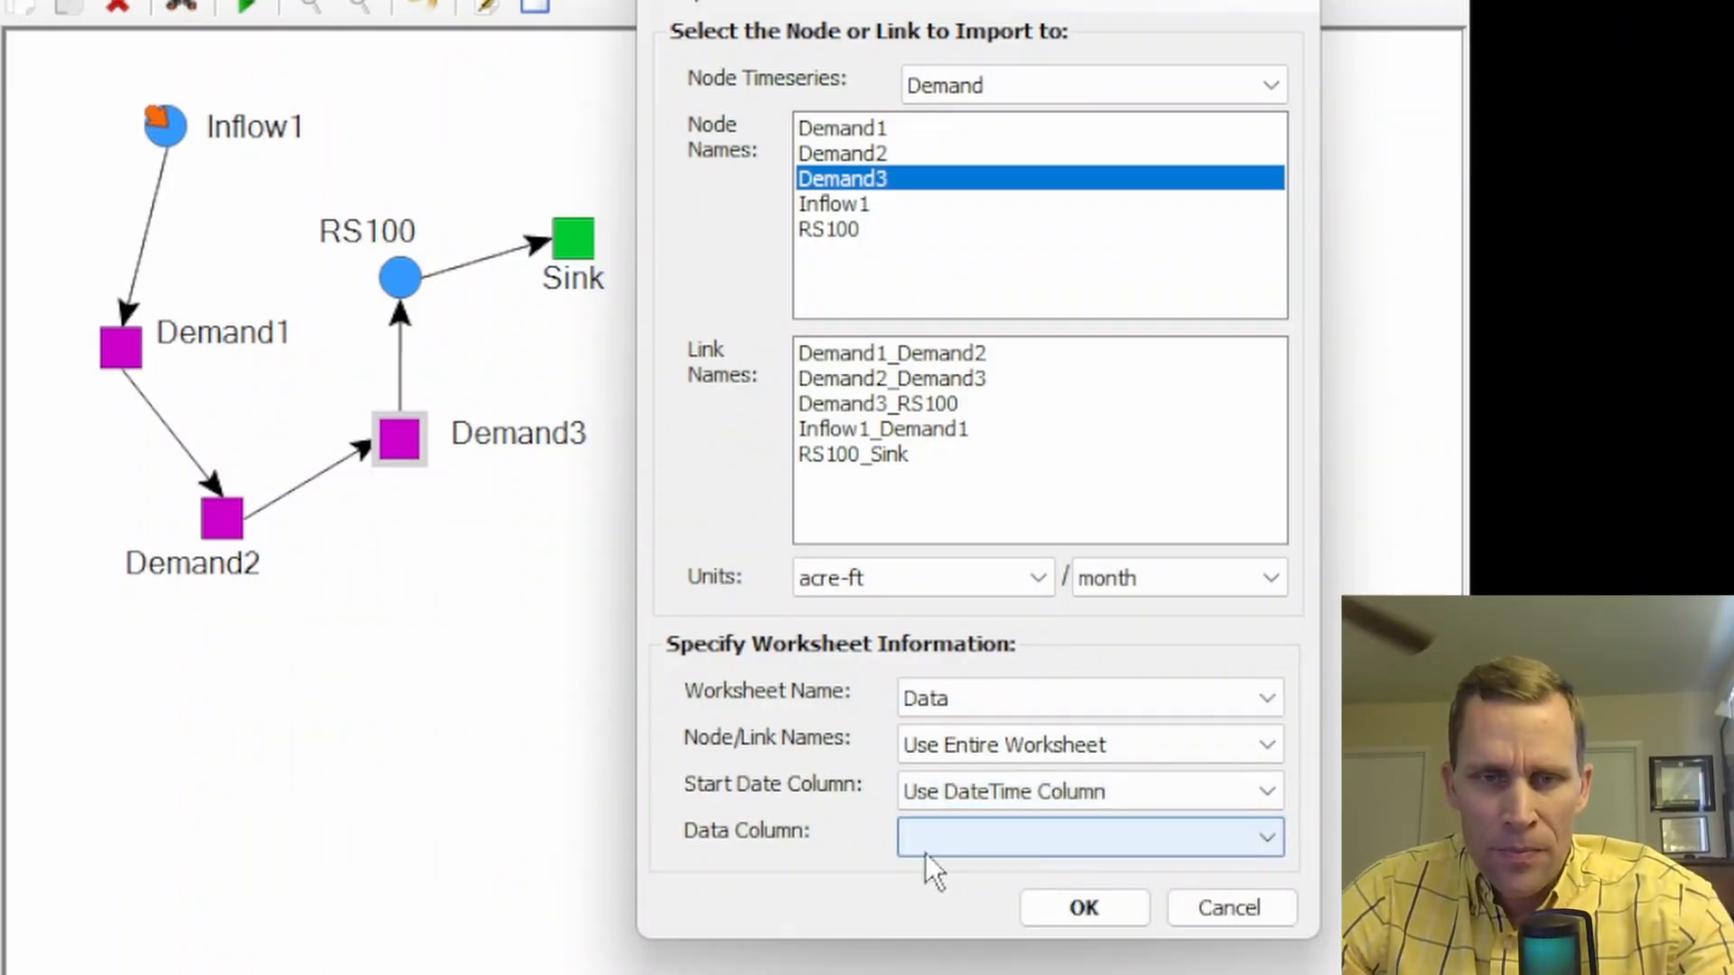
pyautogui.click(950, 842)
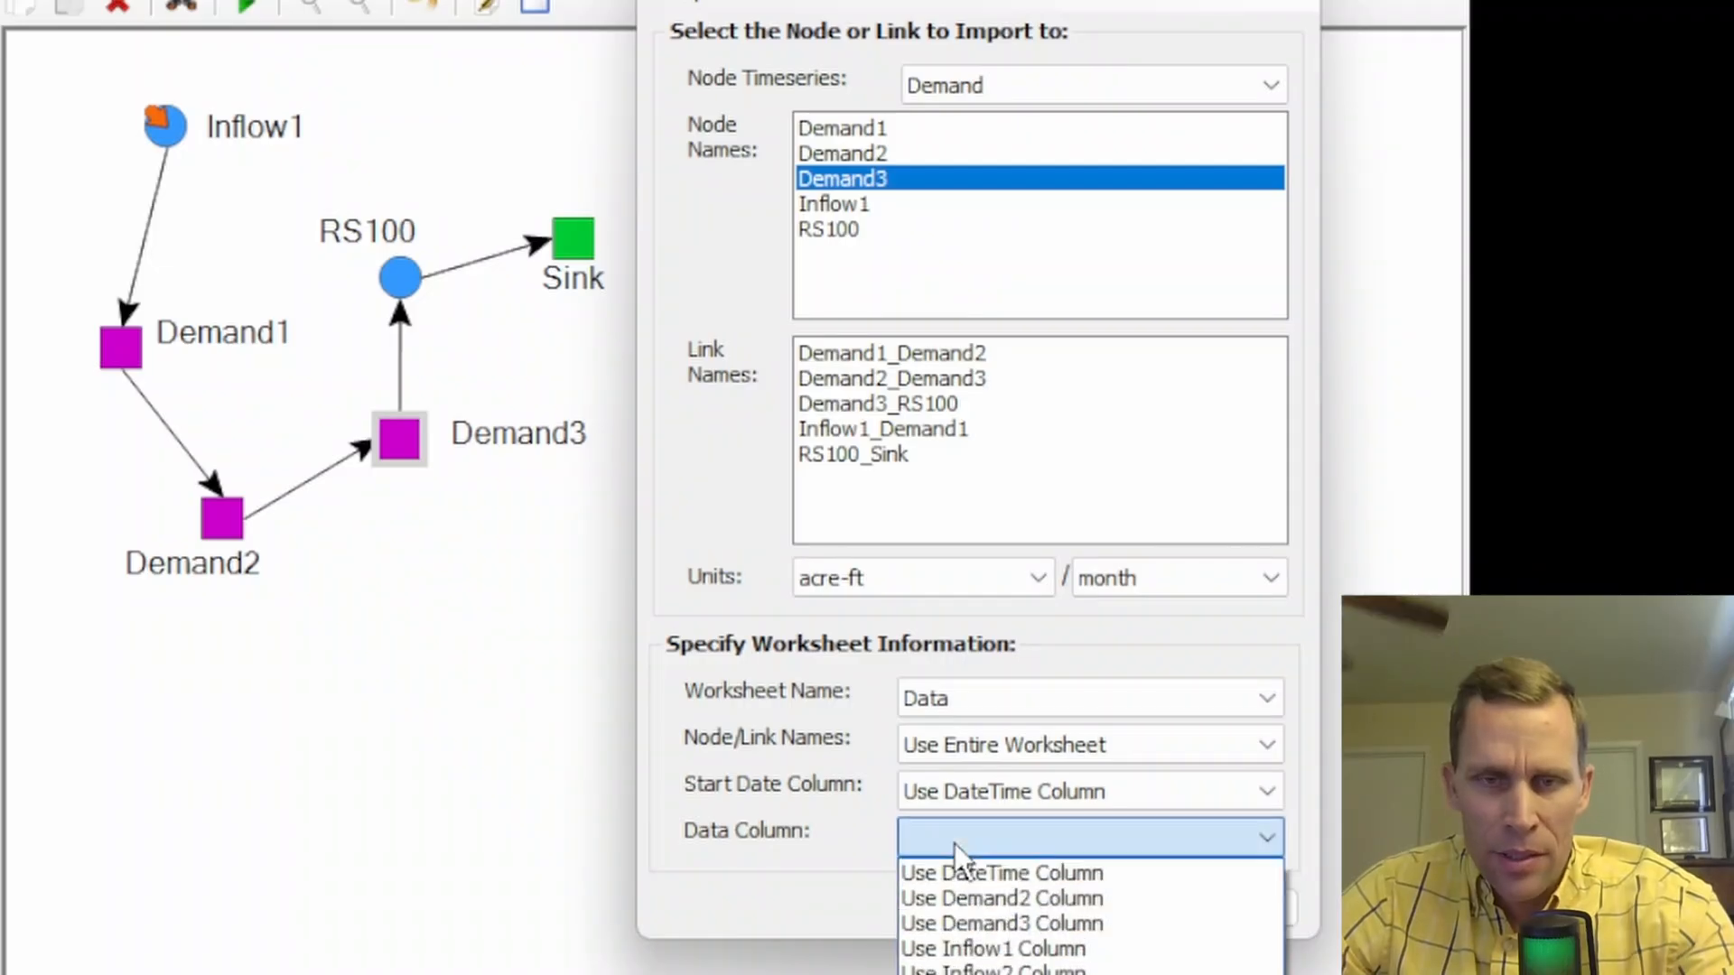
pyautogui.click(1000, 922)
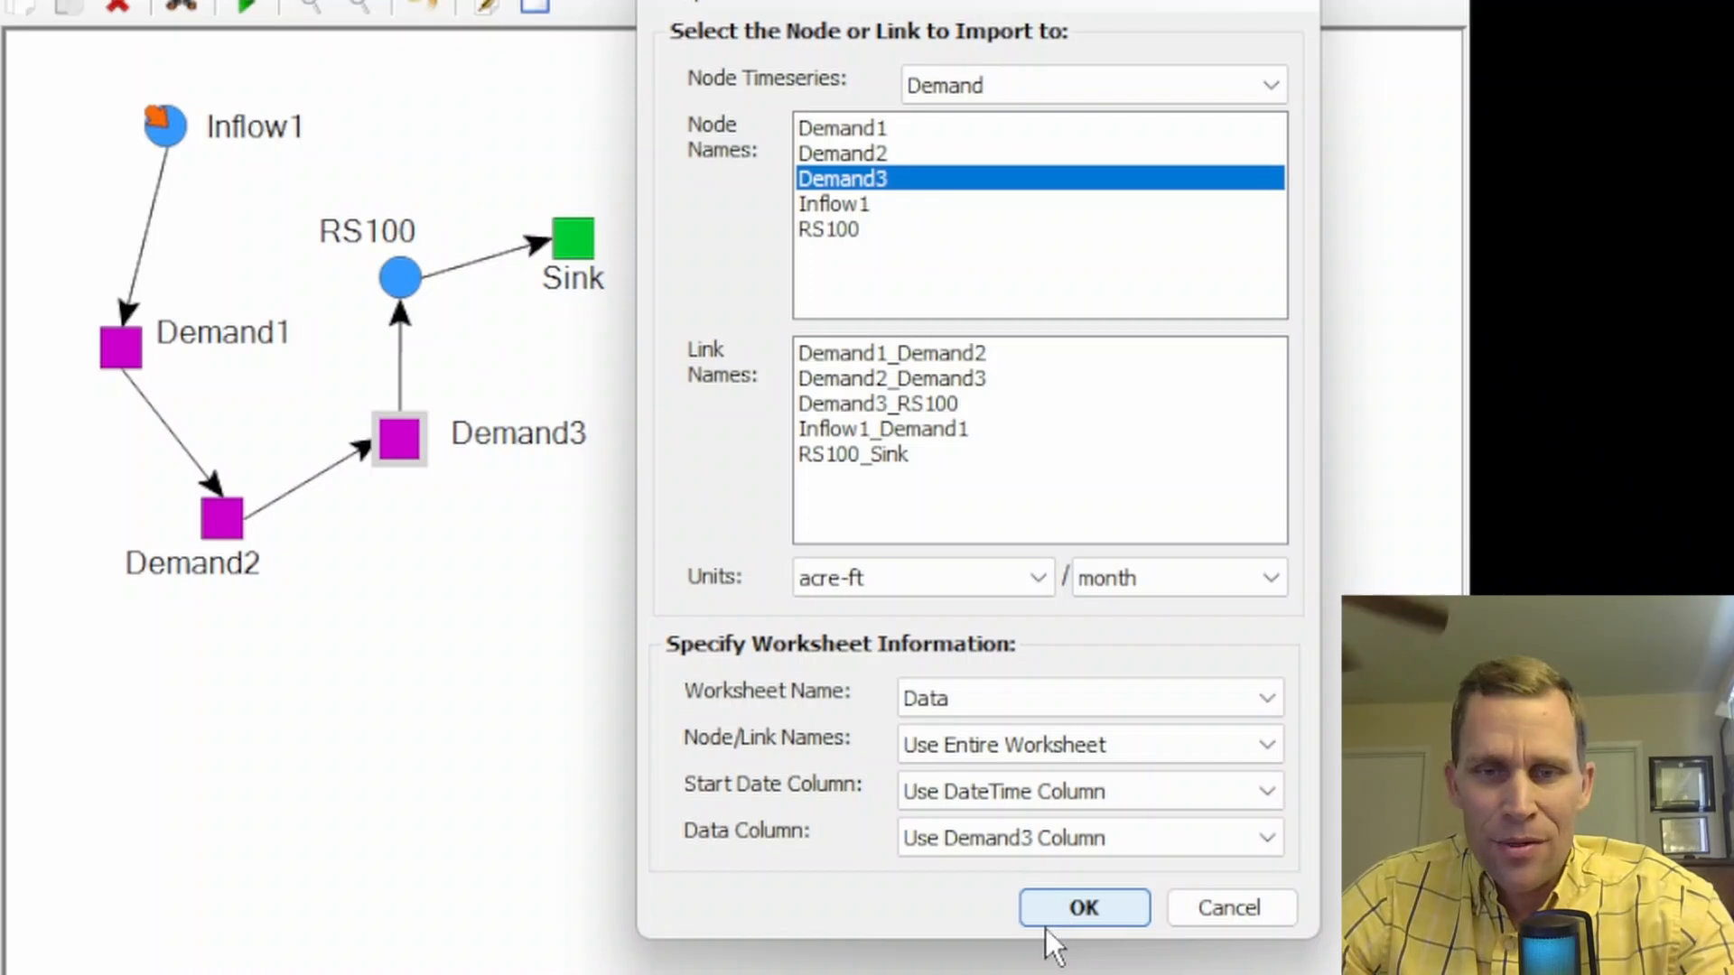
pyautogui.click(1076, 903)
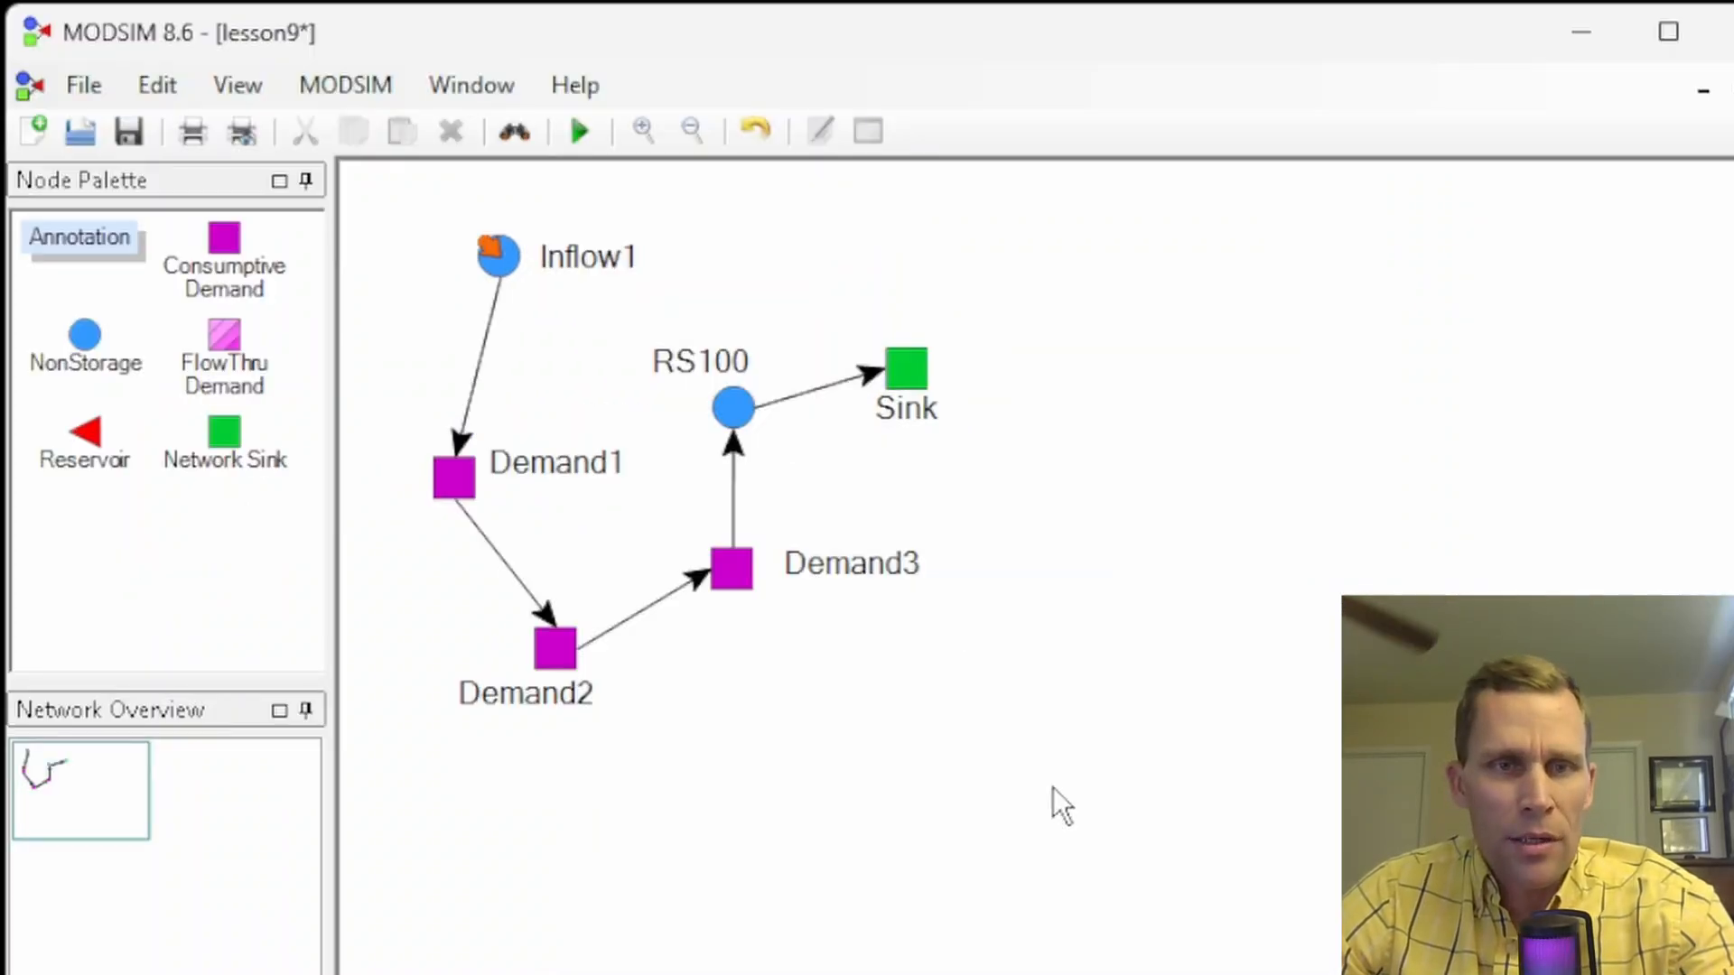
# - Open Demand3's properties, move the dialog clear of the network, and compare its time series with the Demand3 column in Excel
pyautogui.rightClick(733, 564)
pyautogui.click(810, 876)
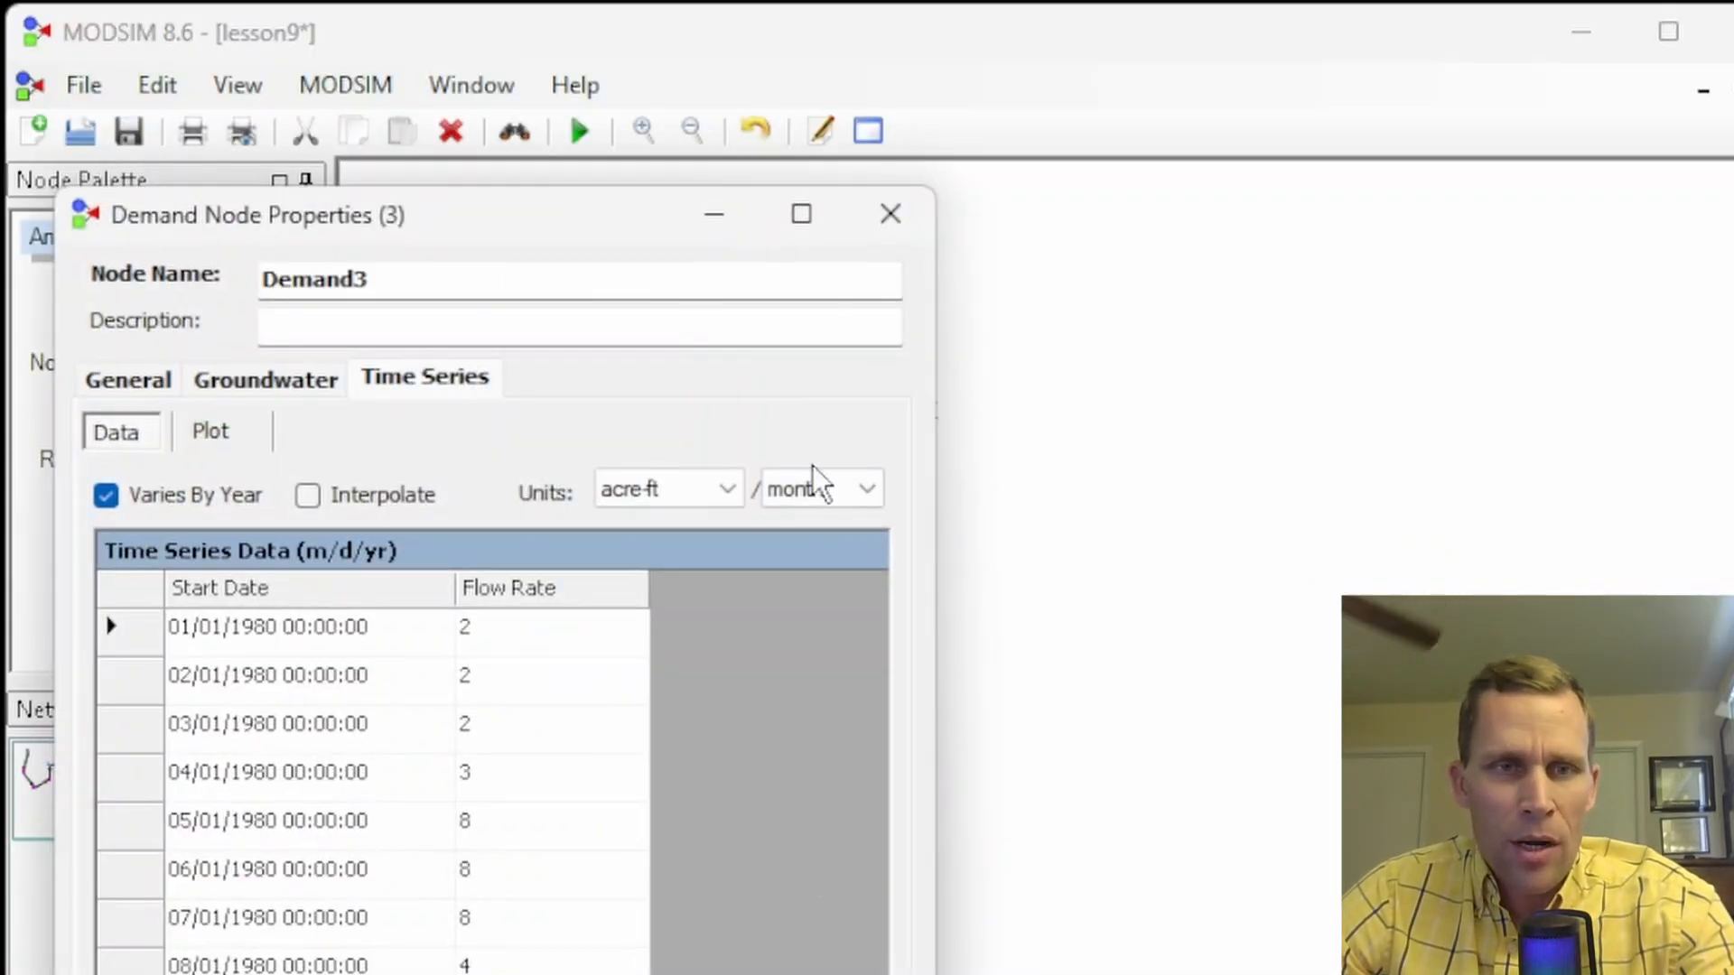
pyautogui.moveTo(571, 217); pyautogui.dragTo(1499, 60)
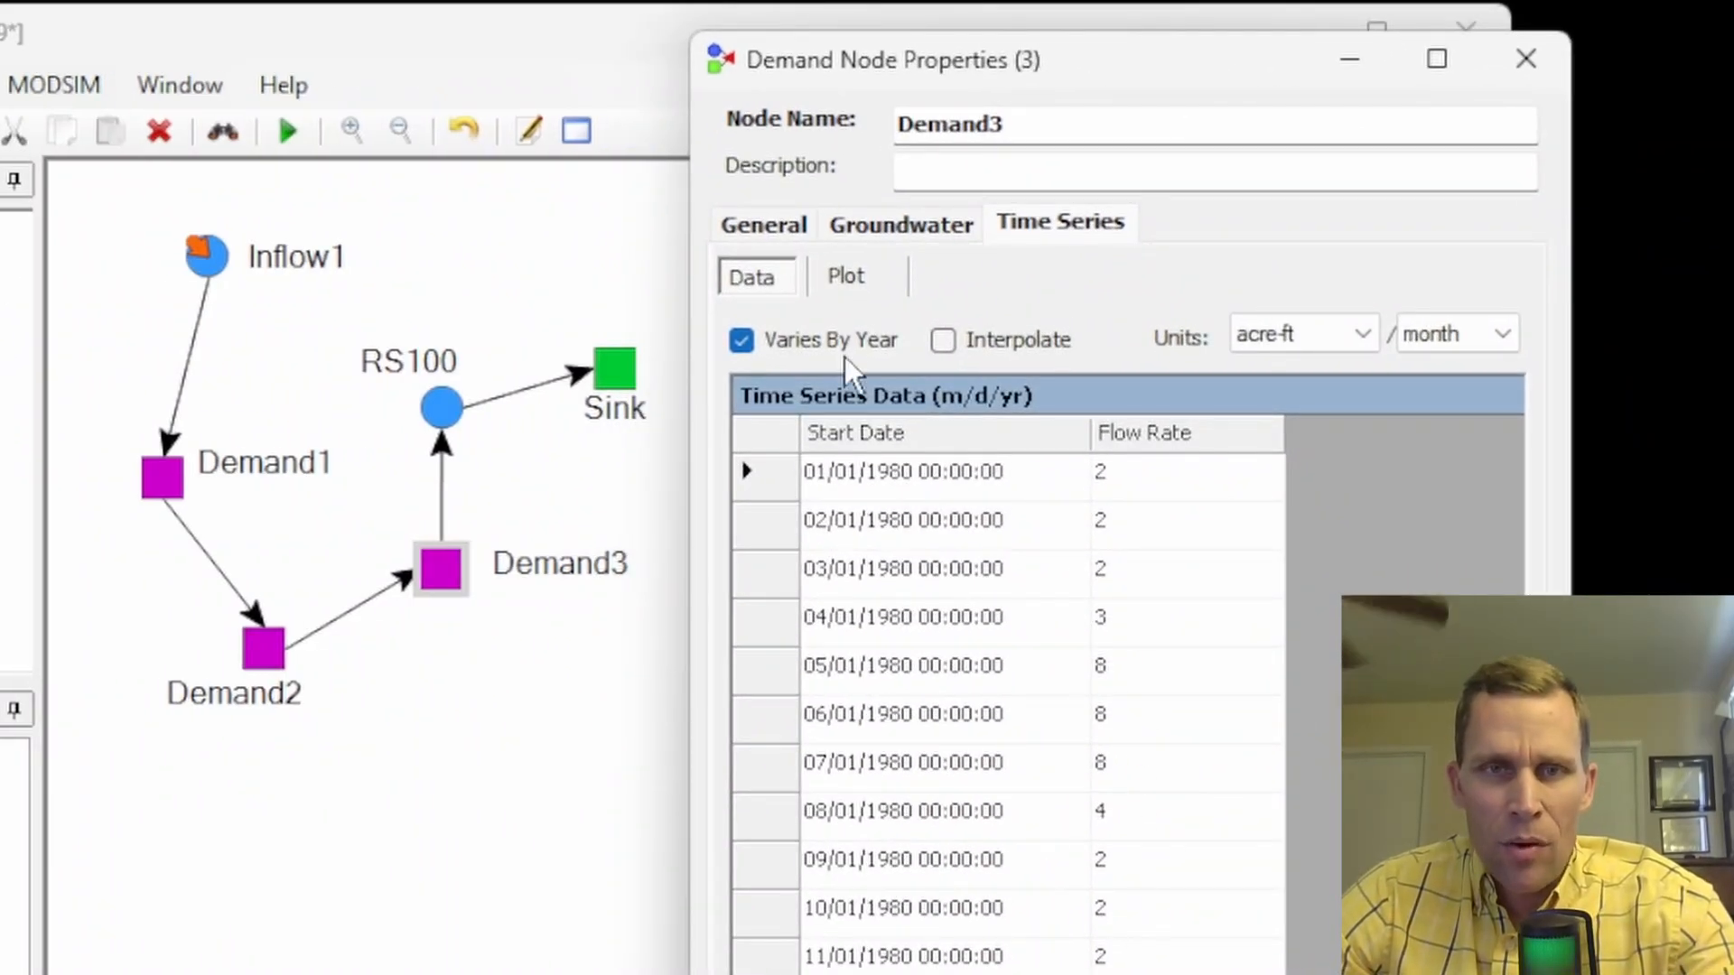
pyautogui.hotkey('alt', 'Tab')
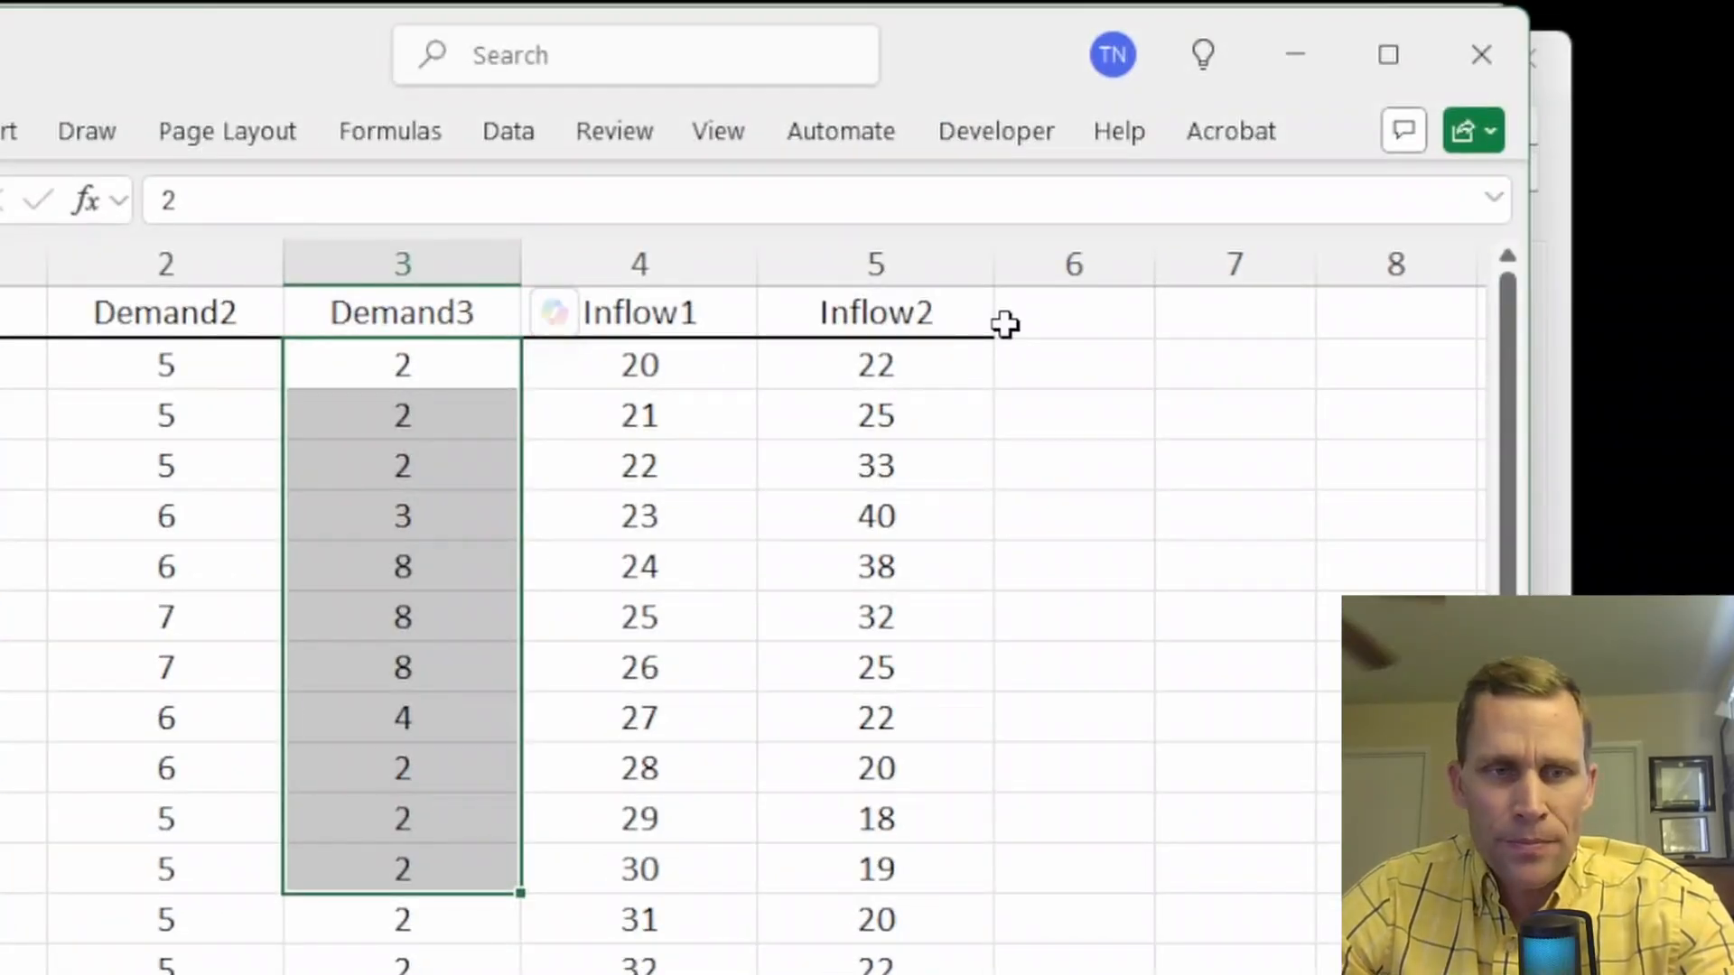
pyautogui.click(1300, 54)
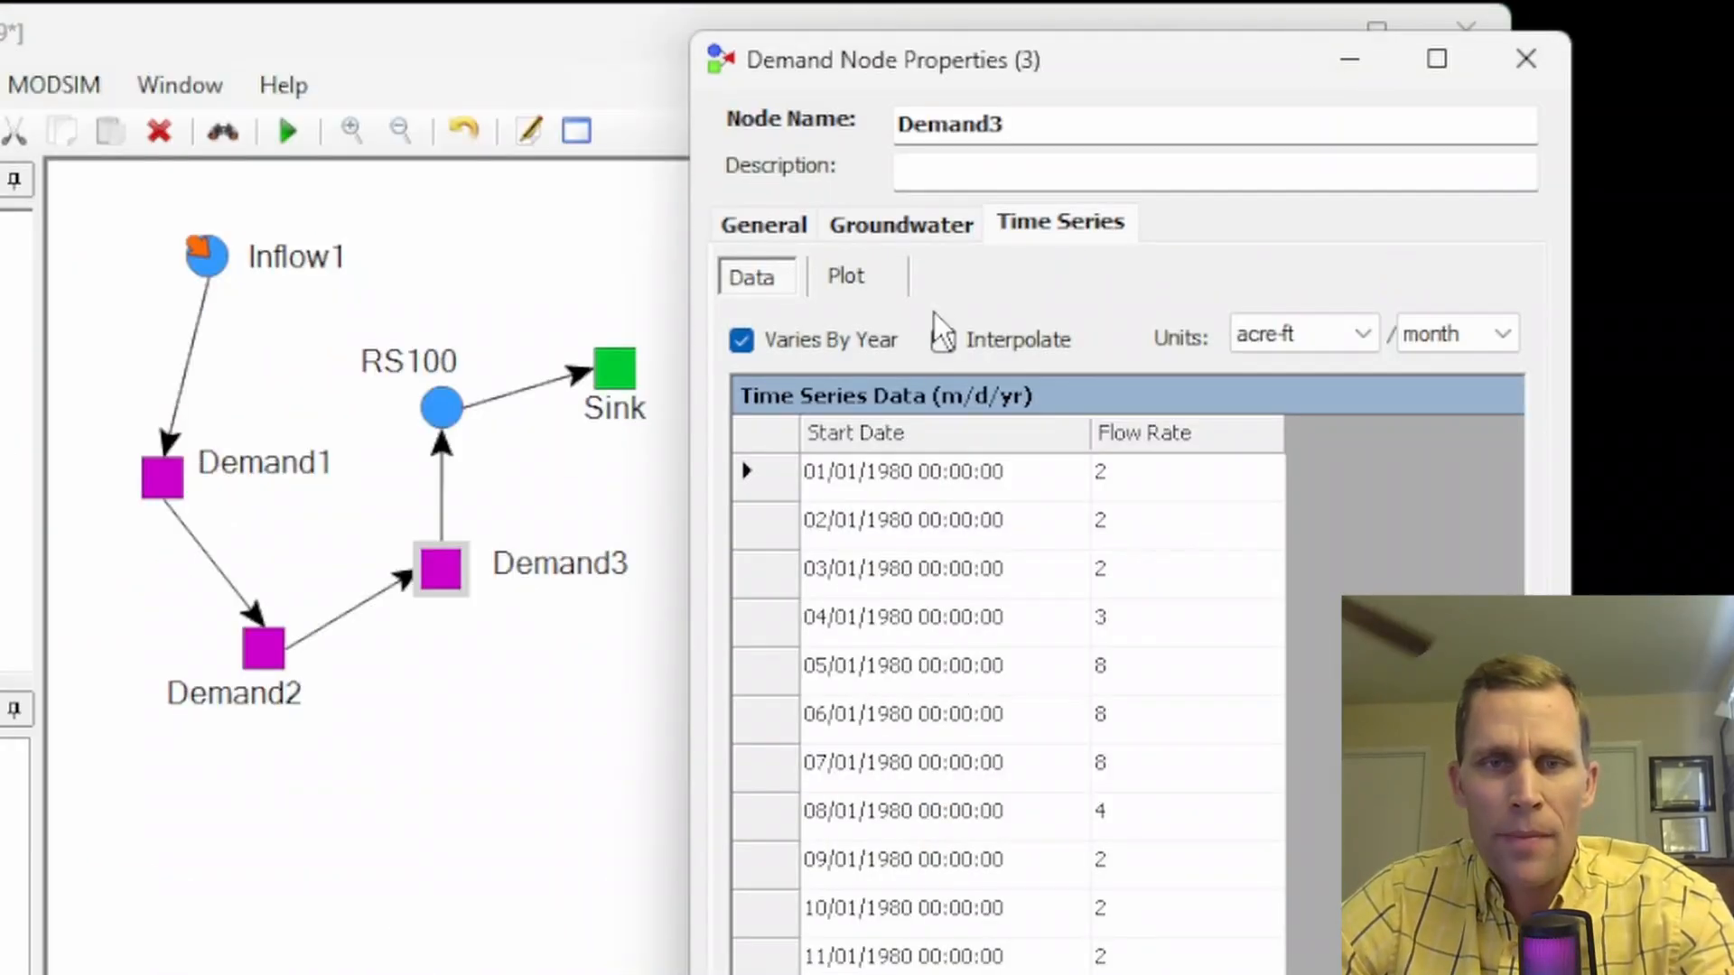
# - Change Demand3's demand definition type to Watch Links in its general properties
pyautogui.click(753, 227)
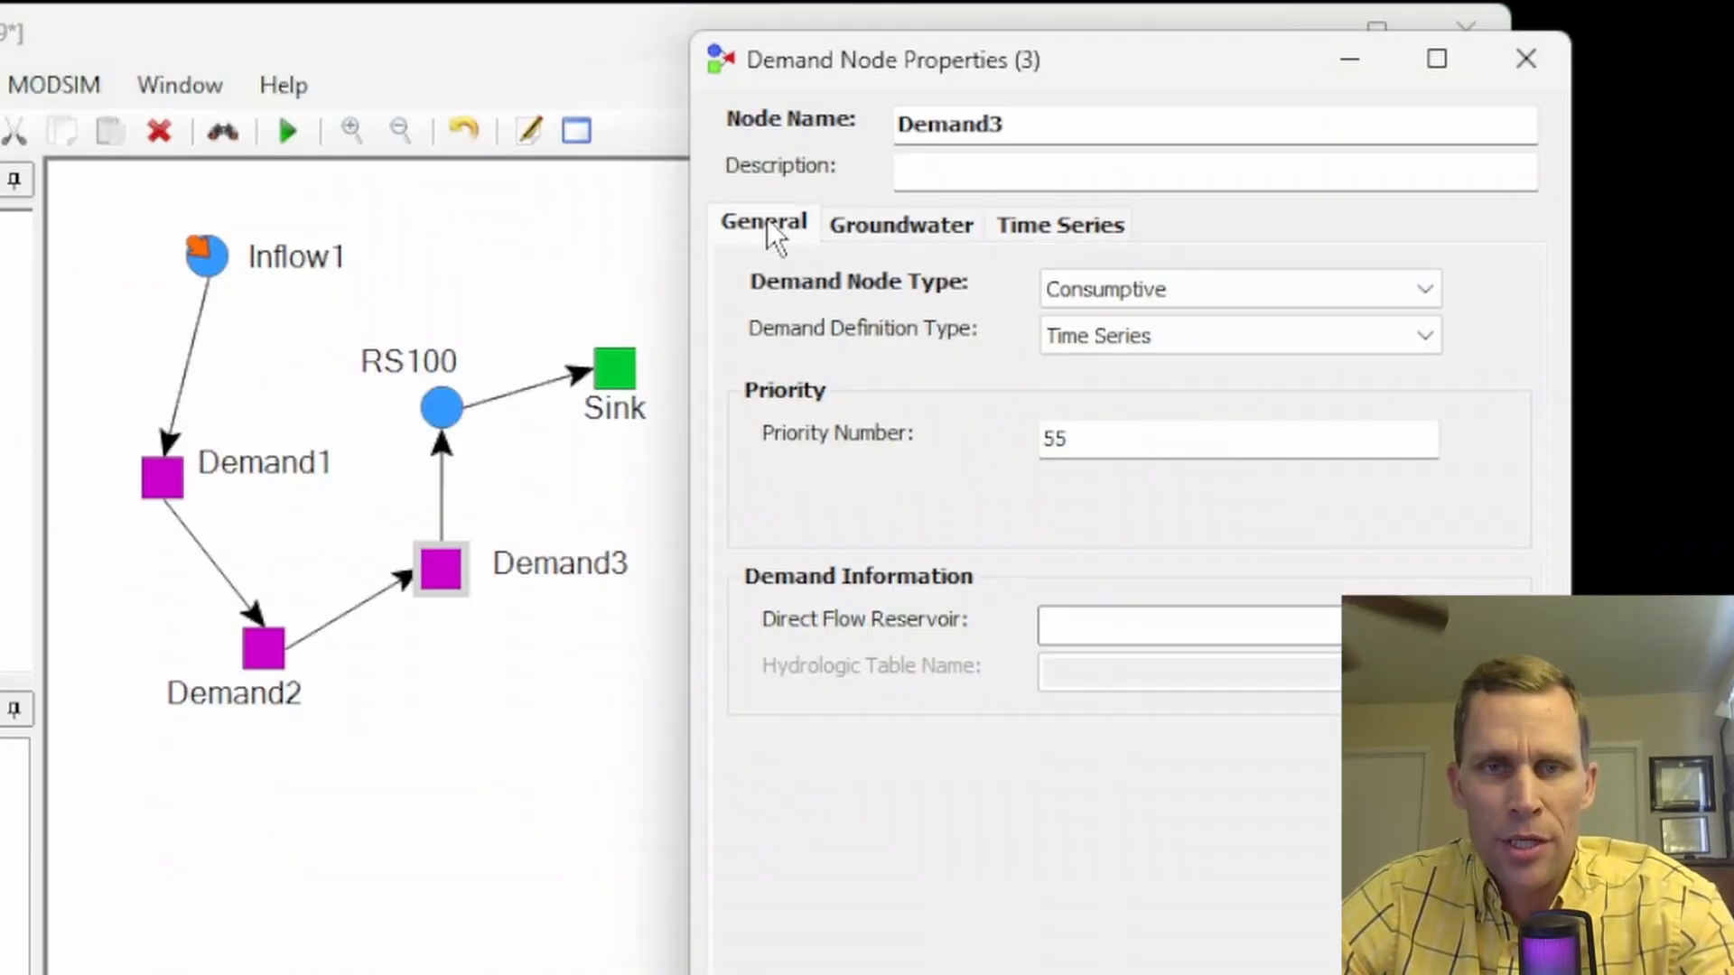
pyautogui.click(1174, 335)
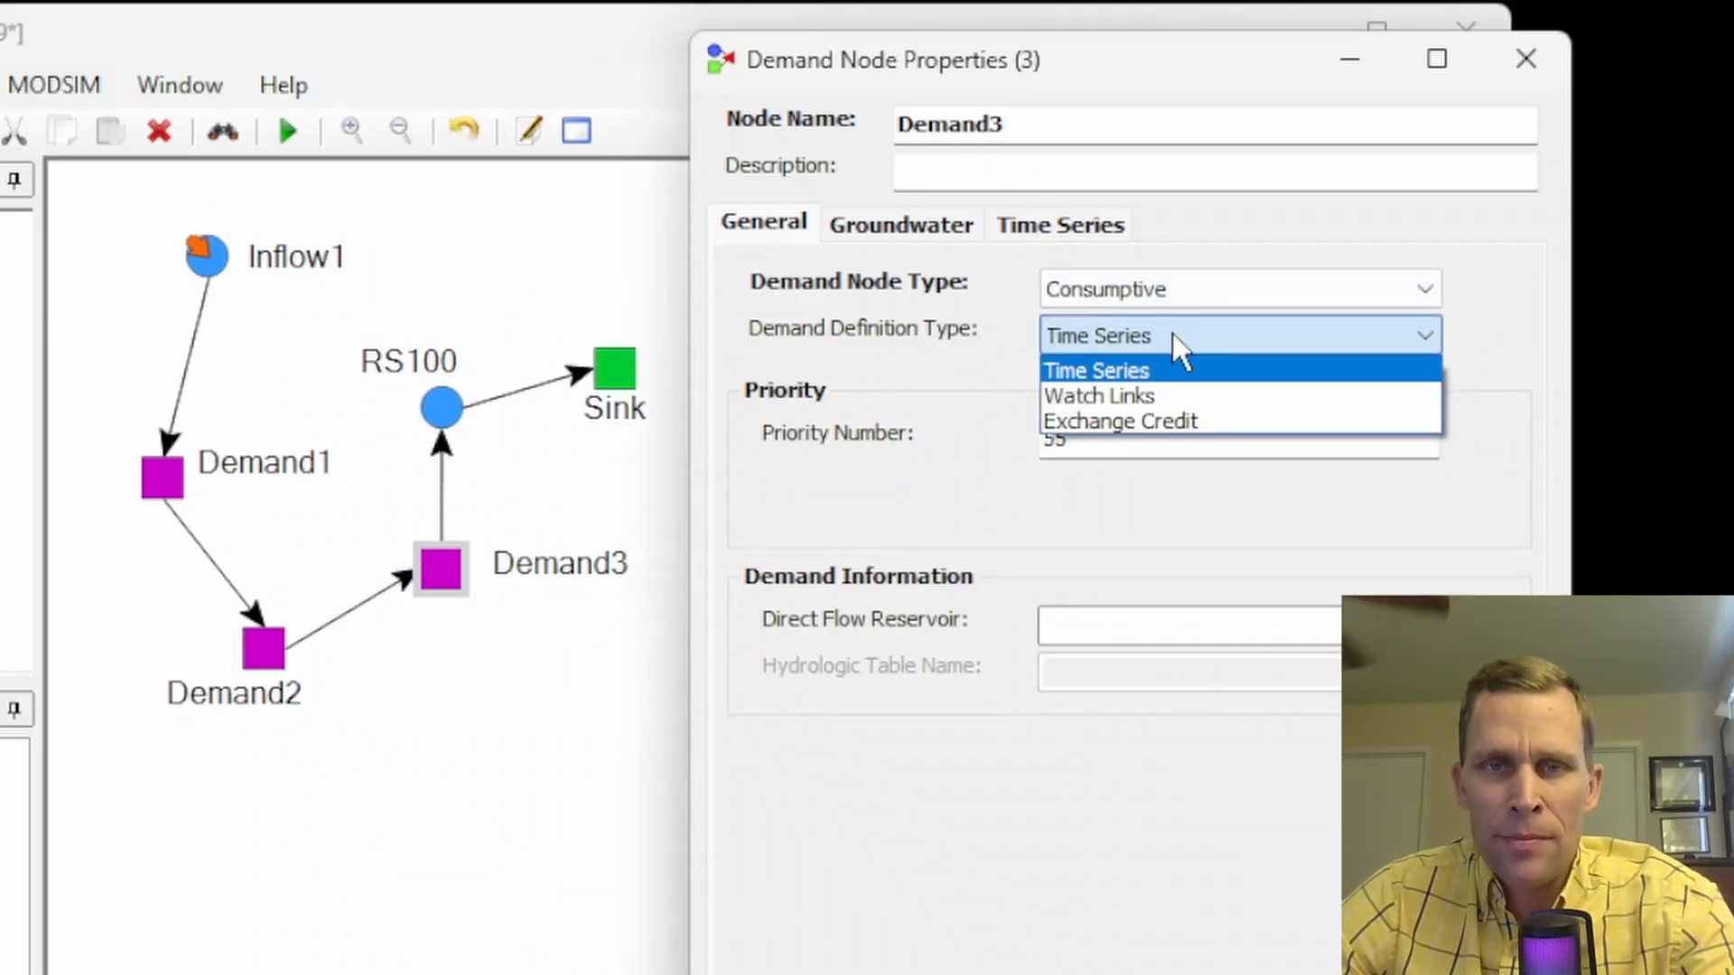
pyautogui.click(1117, 397)
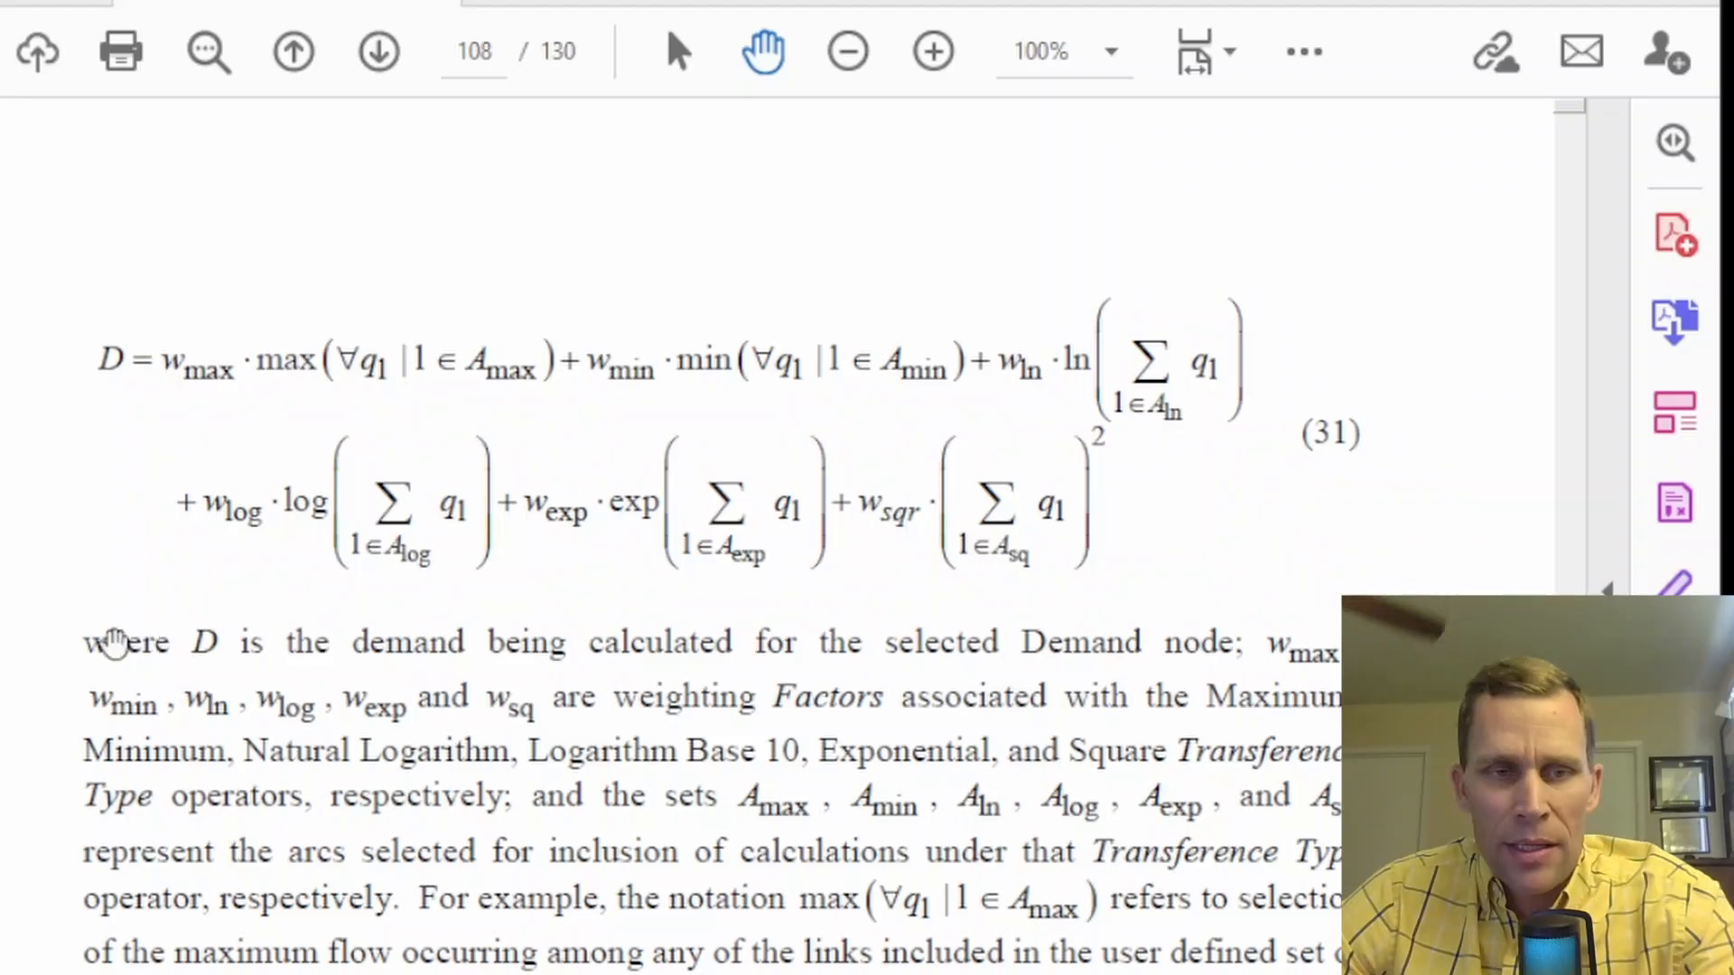
# - Read the explanation of demand equation (31) on page 108 of User's Manual.pdf in Acrobat, and return to Demand3's watch link settings
pyautogui.moveTo(195, 643); pyautogui.dragTo(569, 714)
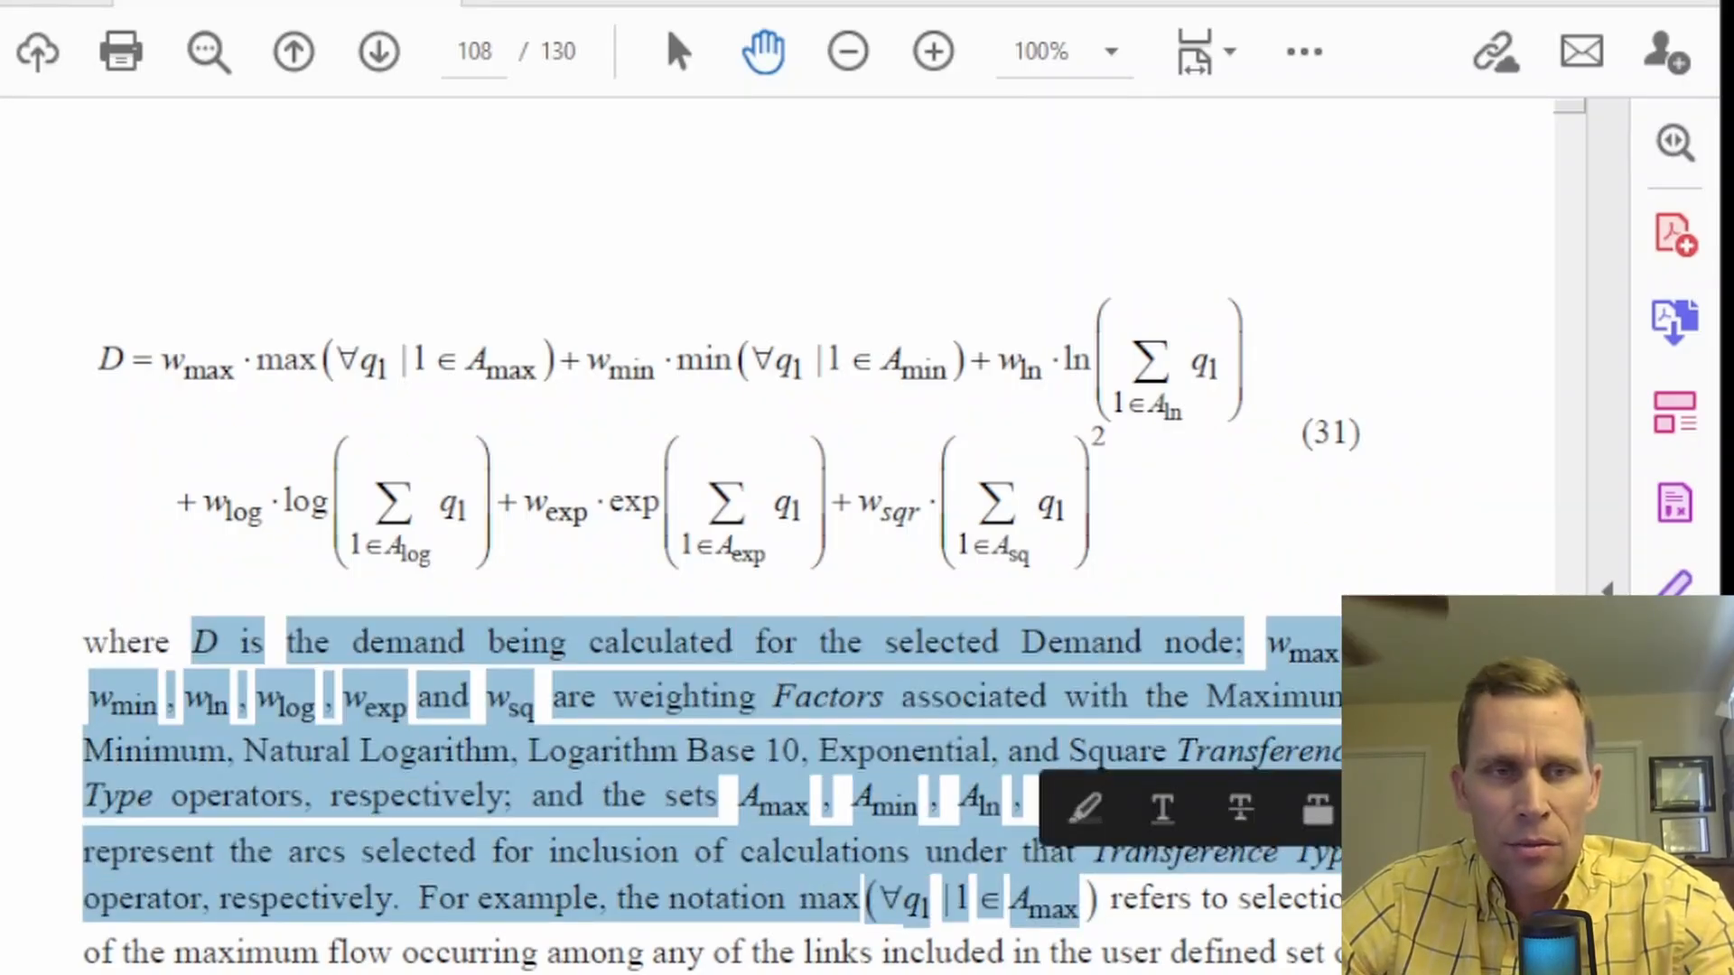
pyautogui.click(632, 406)
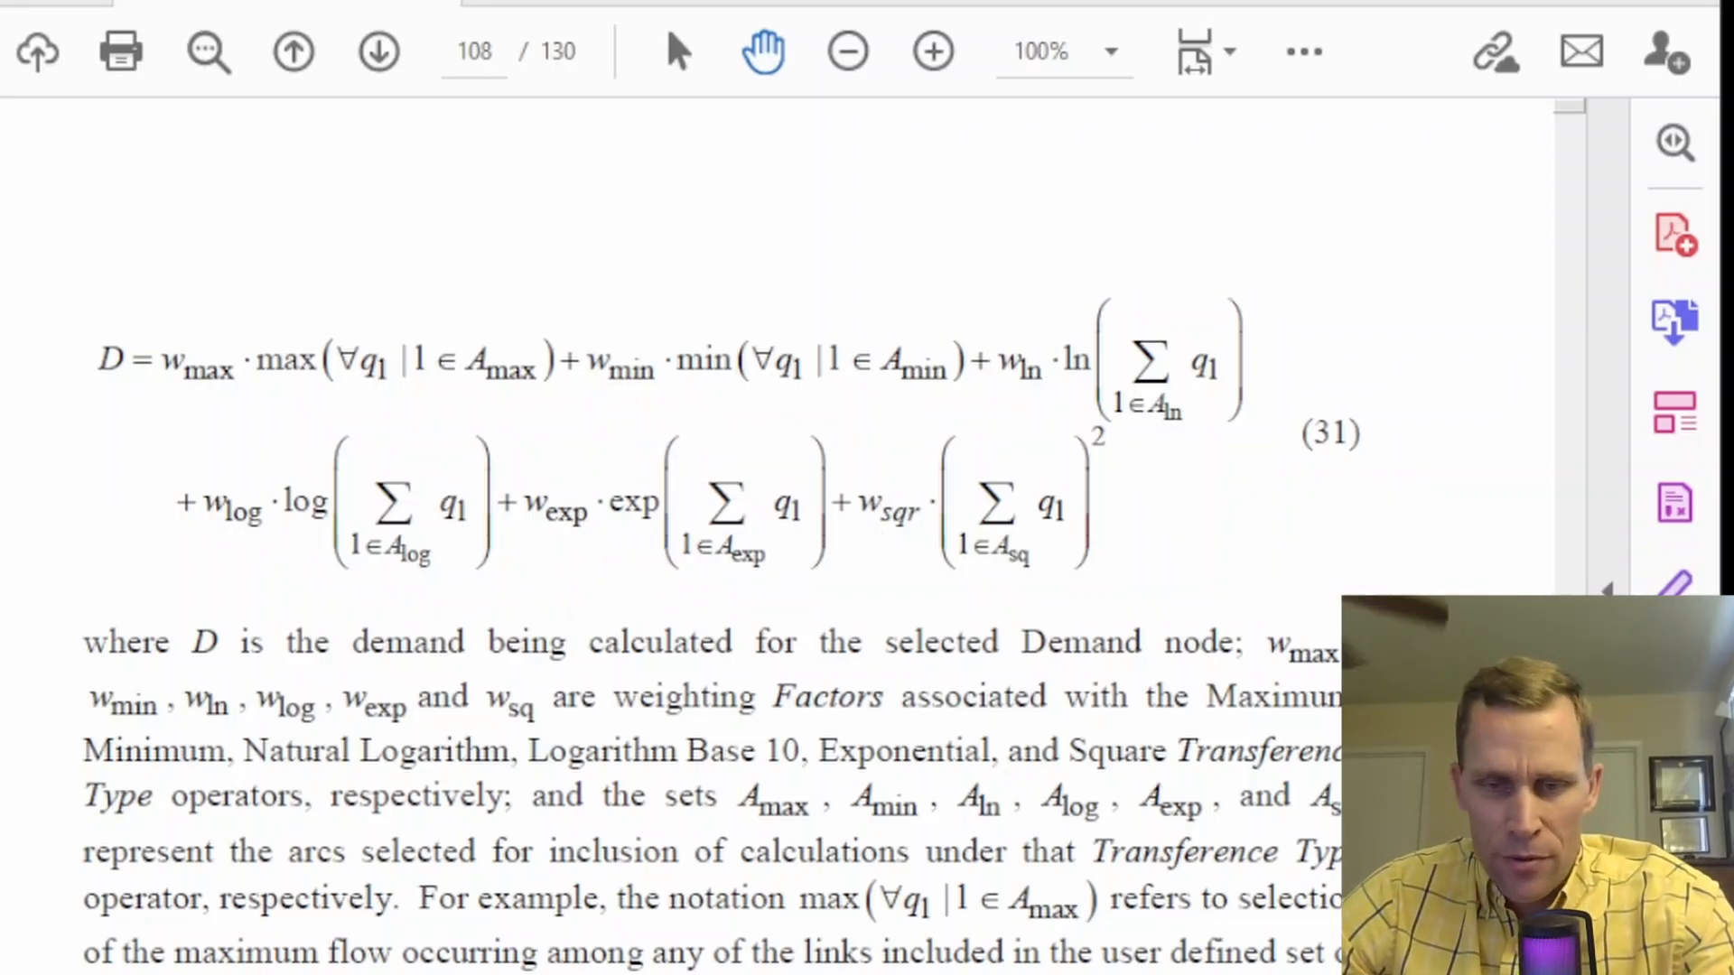
pyautogui.hotkey('alt', 'Tab')
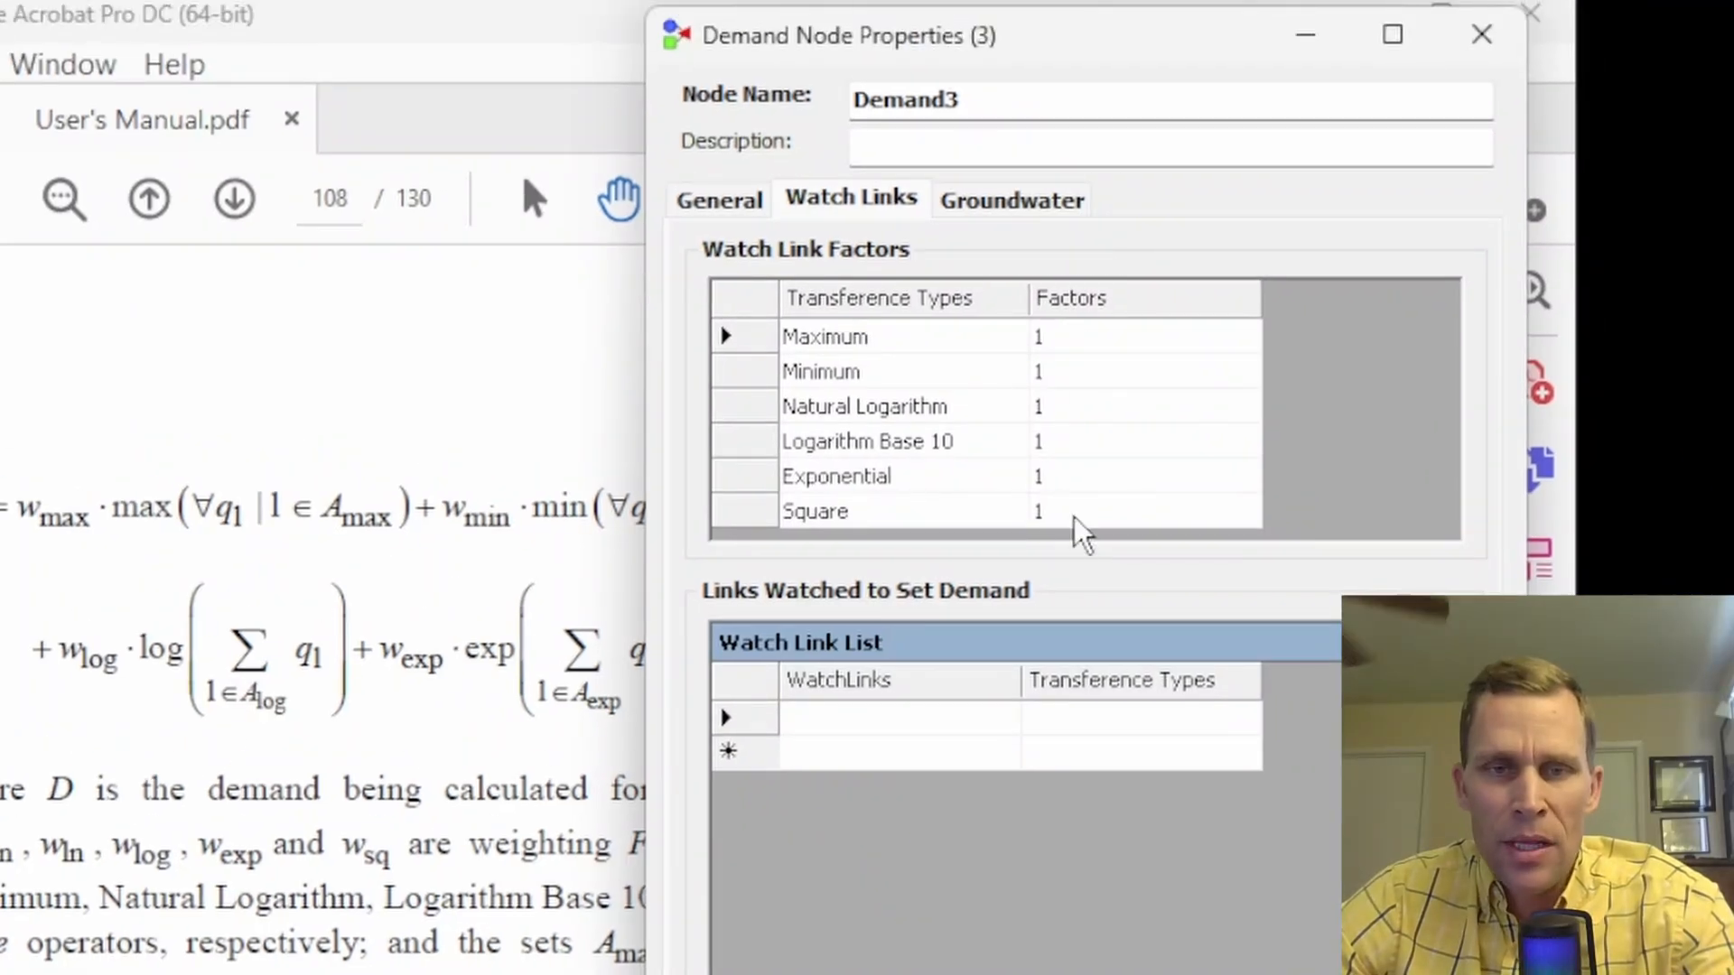
# - Enter Demand1_Demand2 in Demand3's watch link list and examine the transference types available for it
pyautogui.click(1089, 753)
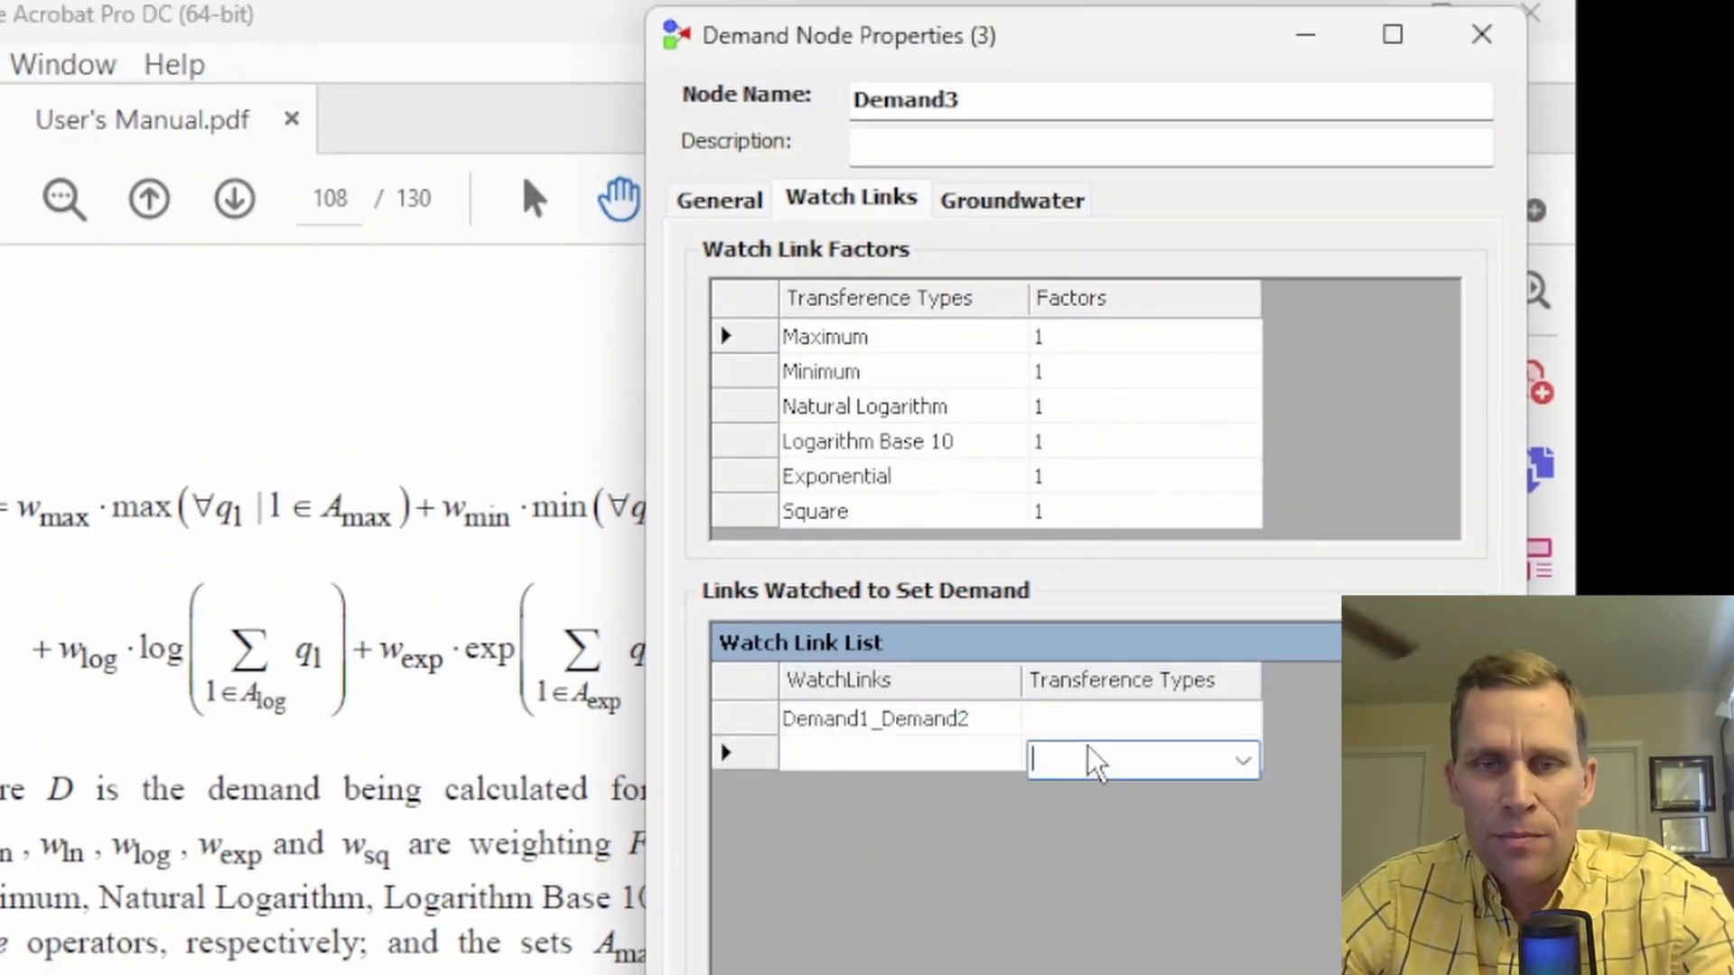
pyautogui.click(909, 720)
pyautogui.click(1119, 720)
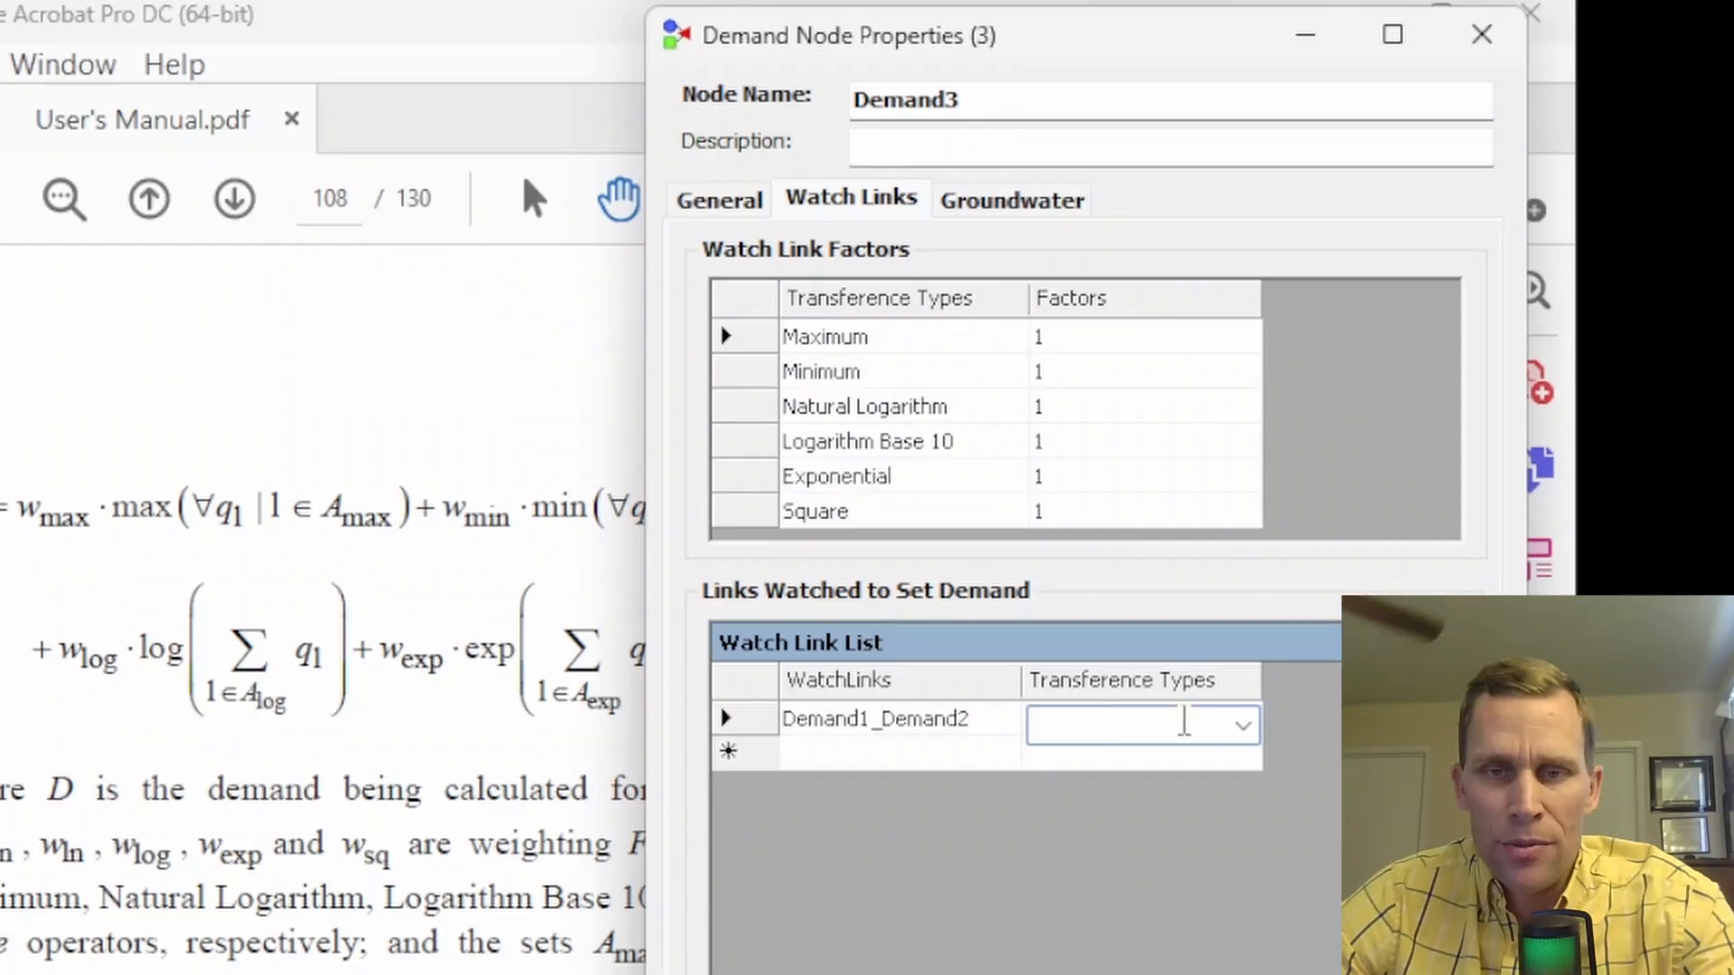
pyautogui.click(1241, 725)
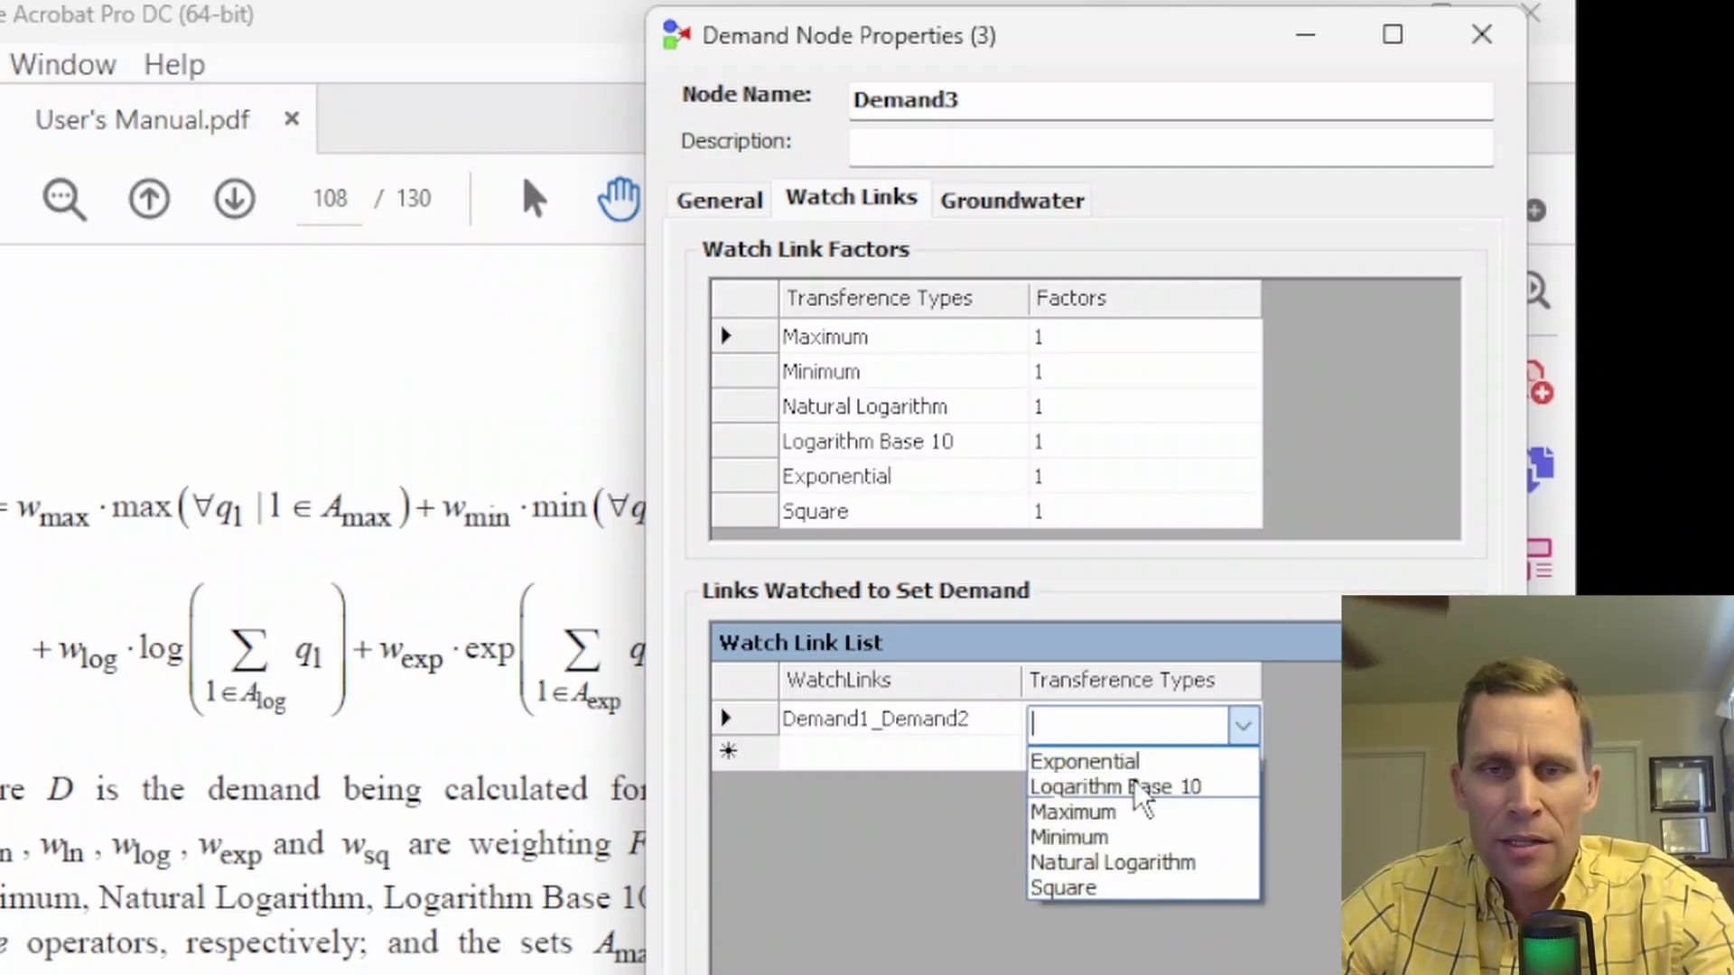
pyautogui.click(1286, 756)
# - Review equation (31) in Acrobat's User's Manual.pdf again, minimize the manual, and close Demand3's properties in MODSIM
pyautogui.click(152, 372)
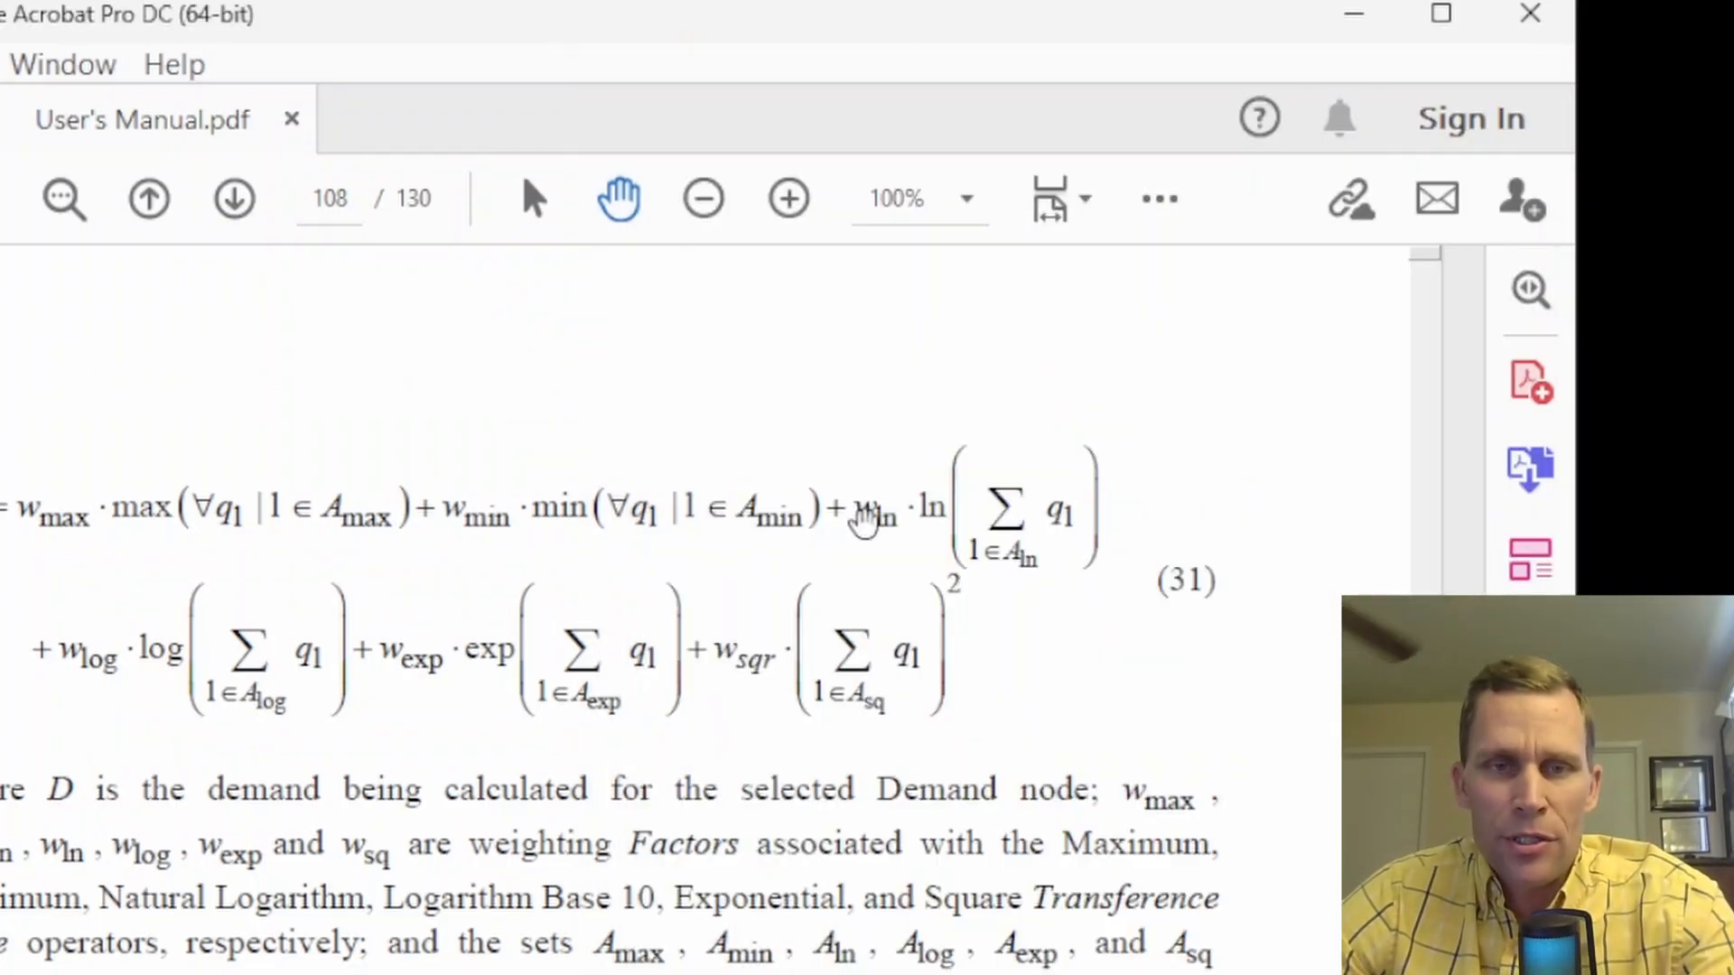
pyautogui.hotkey('alt', 'Tab')
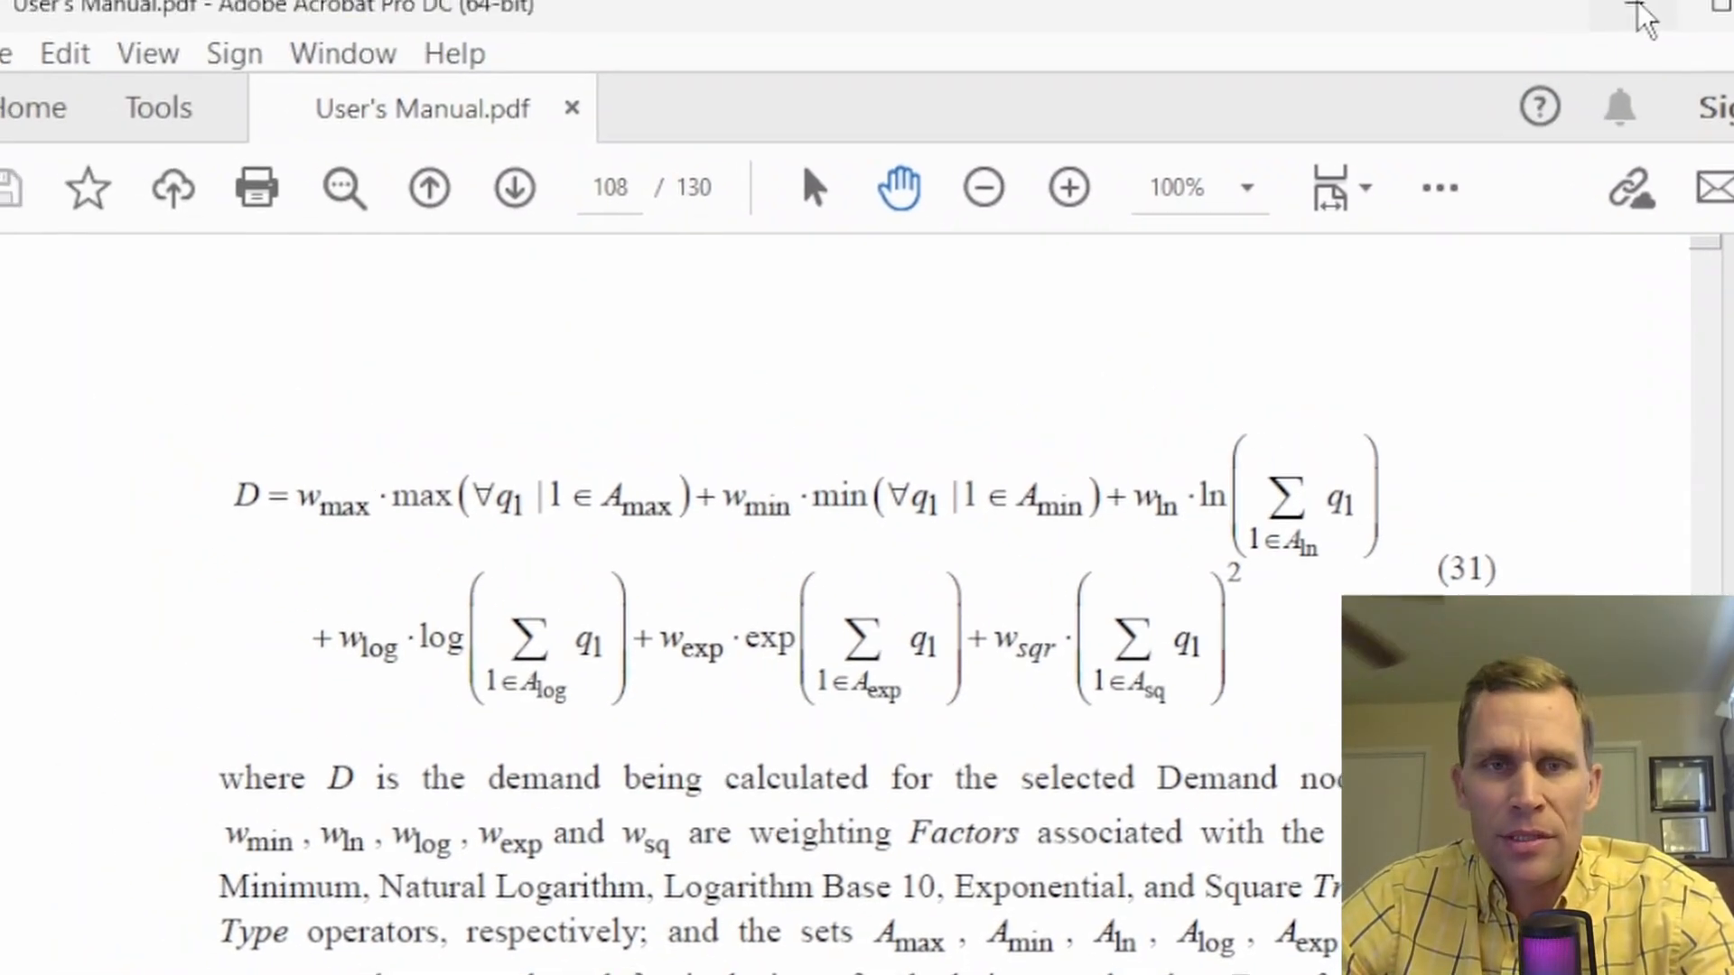
pyautogui.click(1636, 7)
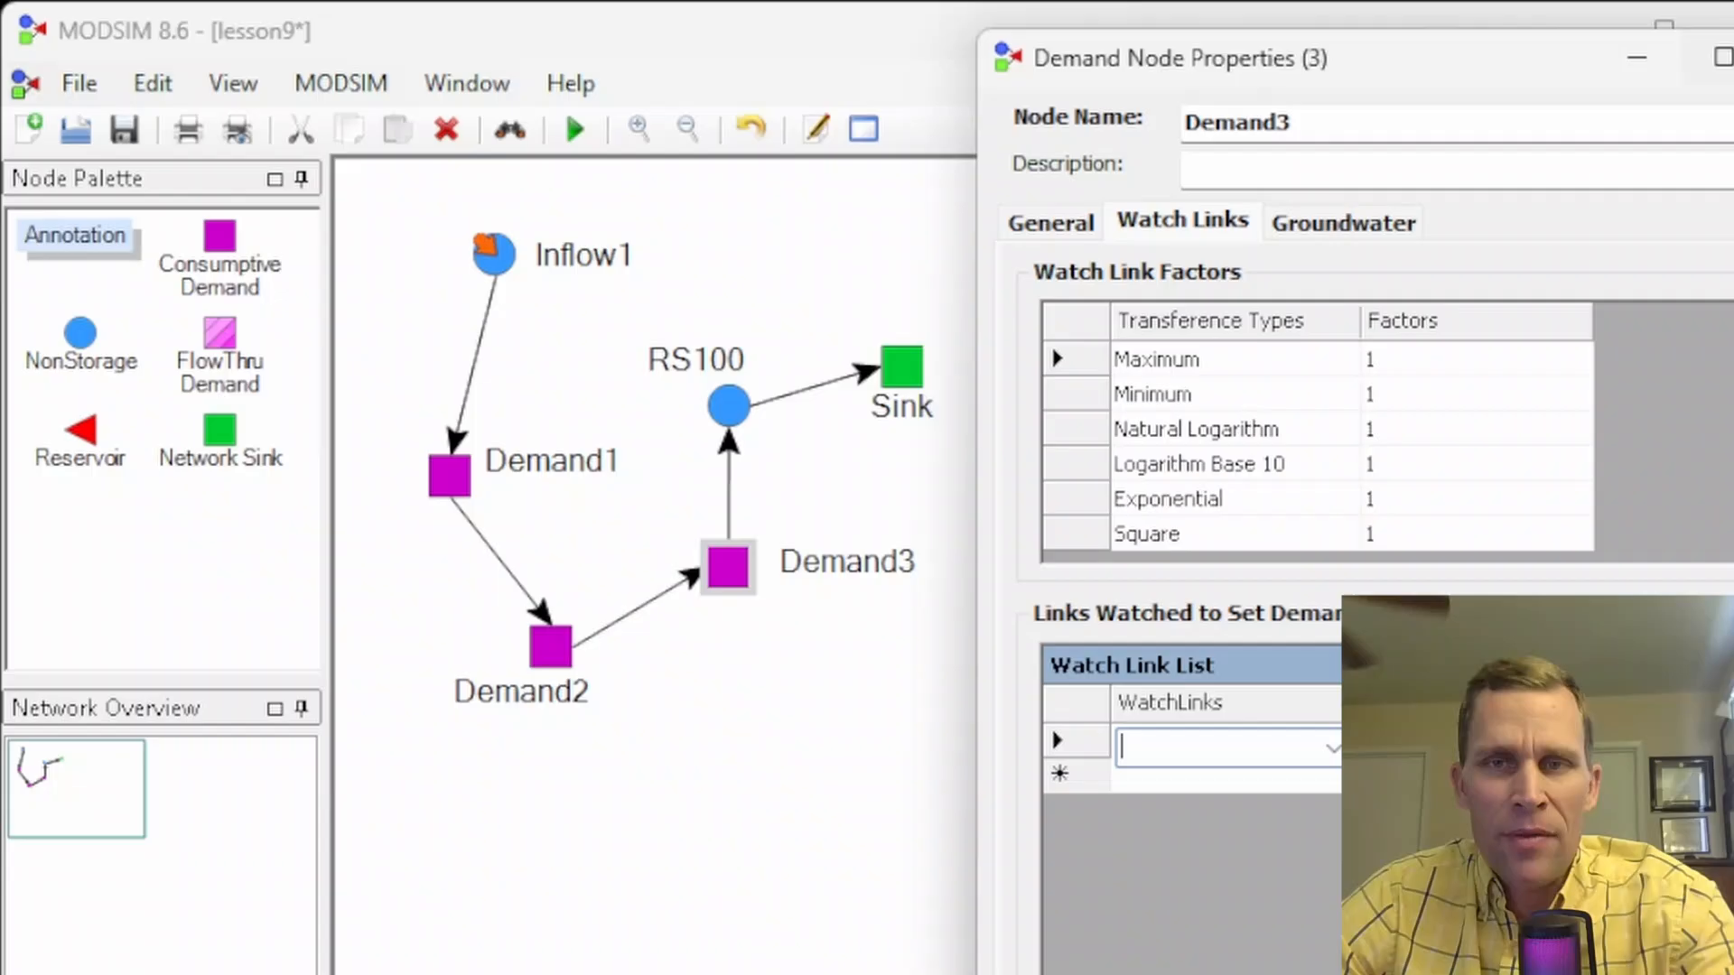
pyautogui.click(1732, 57)
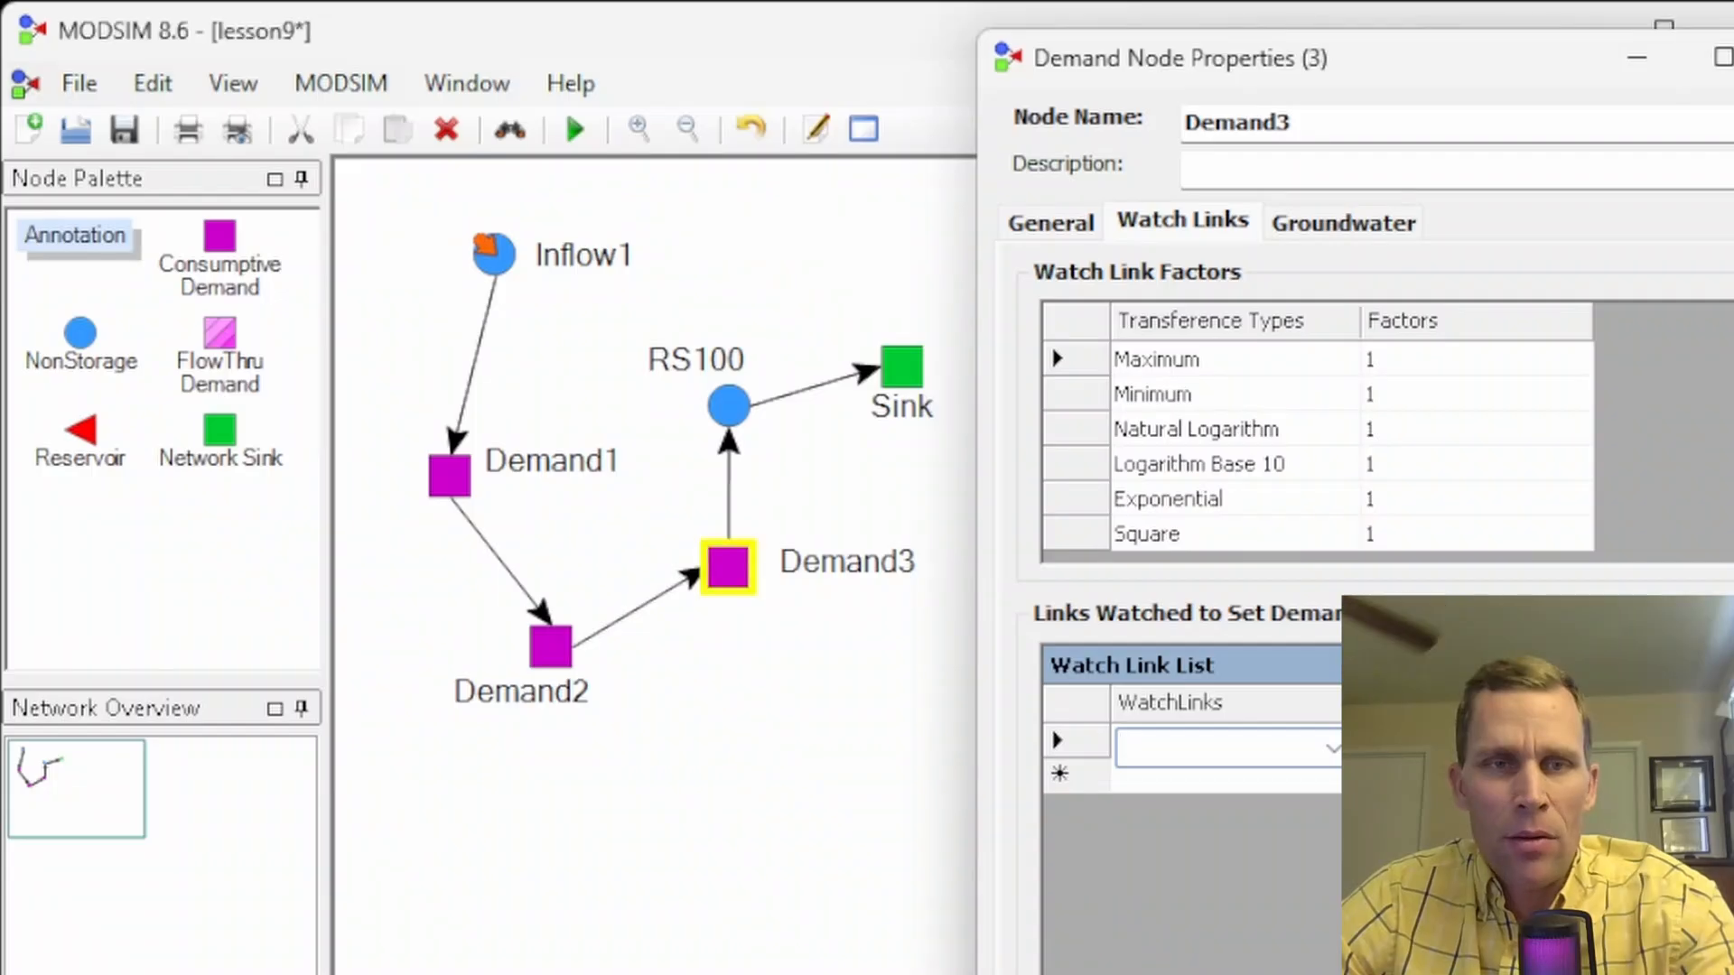
# - Open the Inflow1 node's properties, check its inflow data flow rate, and close the dialog
pyautogui.doubleClick(493, 257)
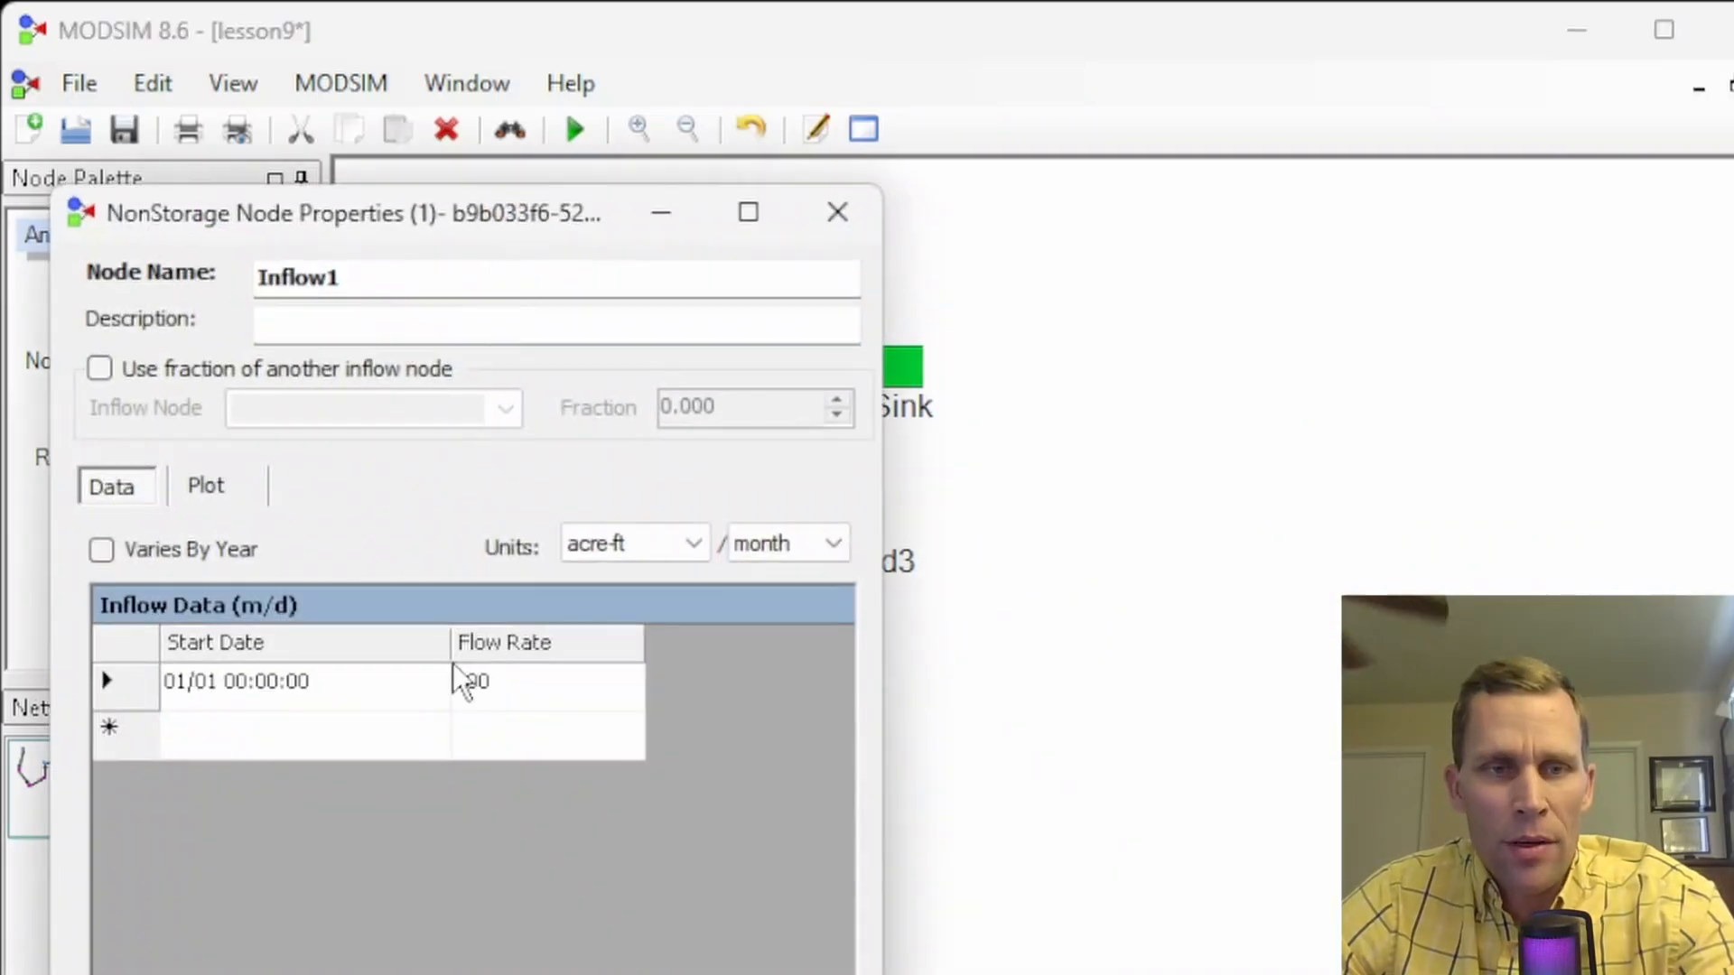
pyautogui.click(520, 684)
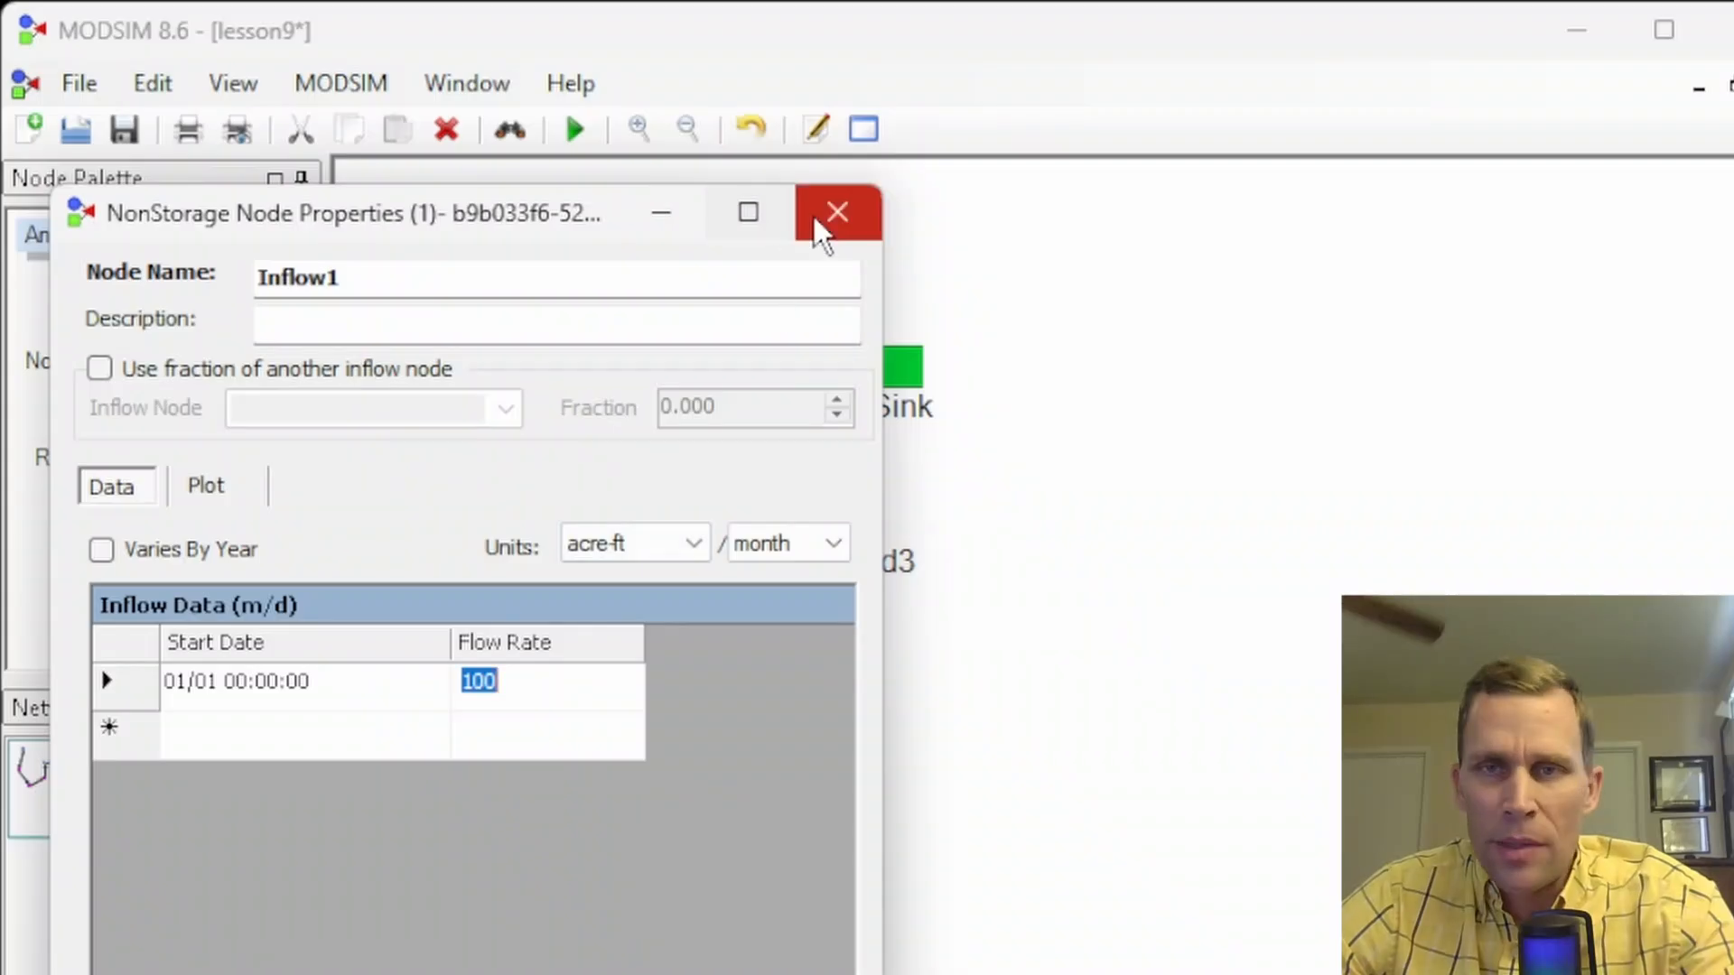
pyautogui.click(836, 230)
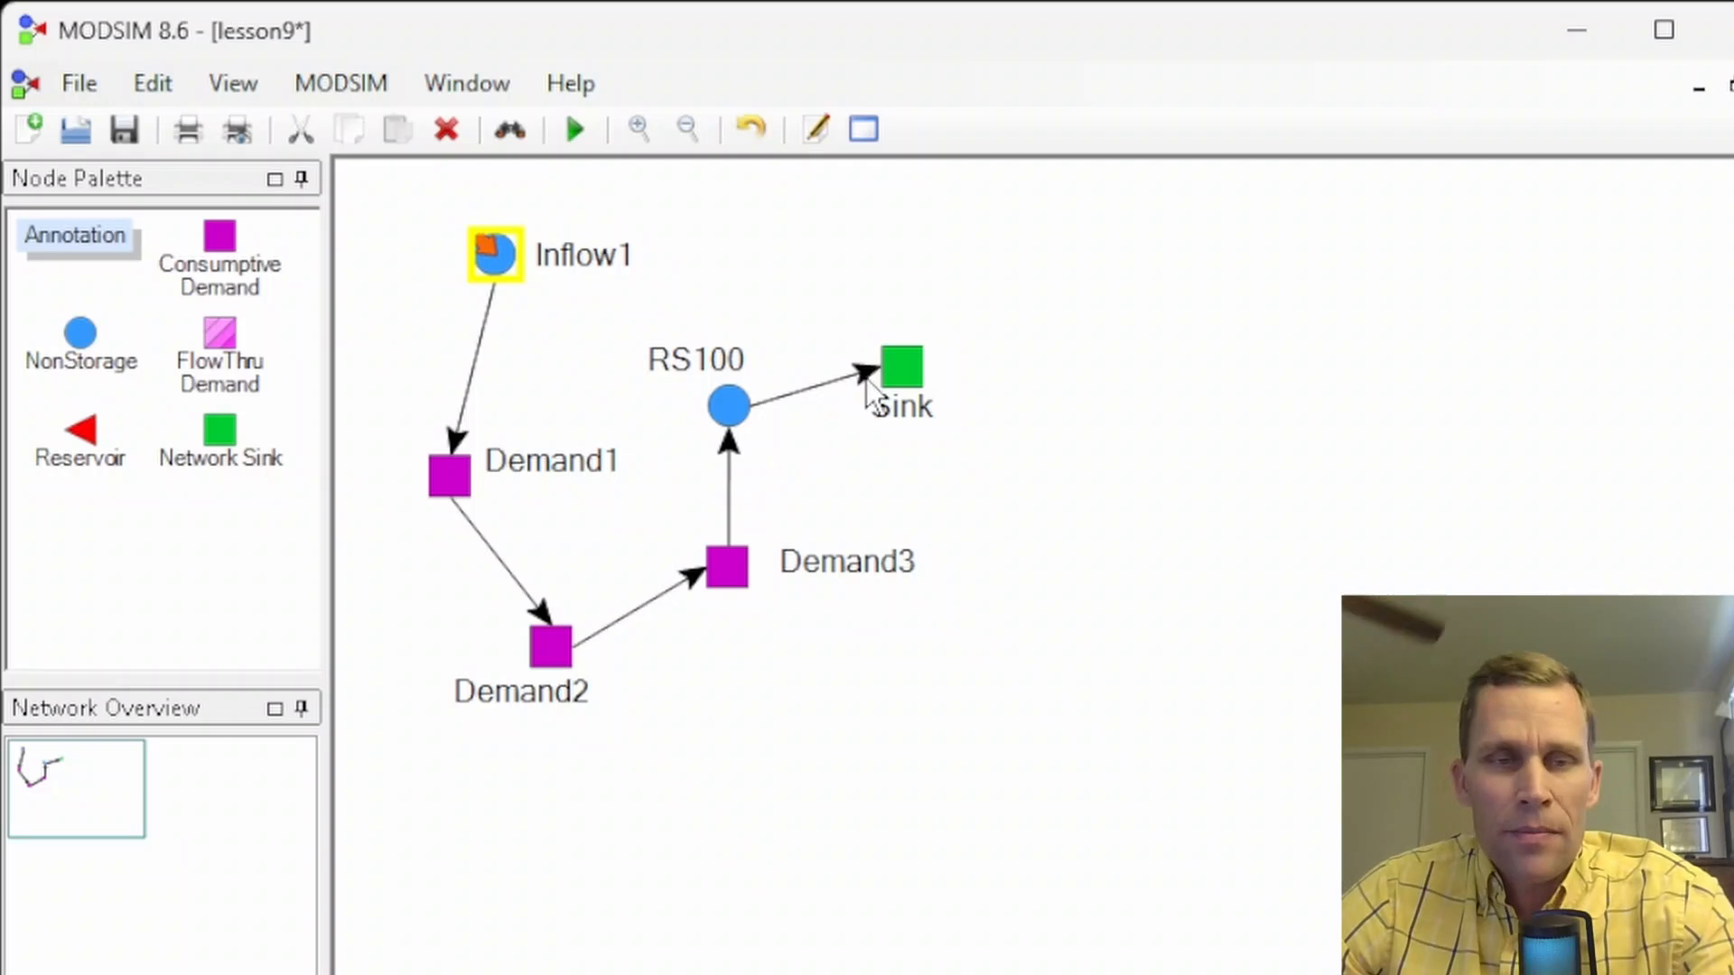
# - Run the MODSIM simulation, graph the flow in the link from Demand2 to Demand3, and close the output display
pyautogui.click(572, 127)
pyautogui.click(1247, 959)
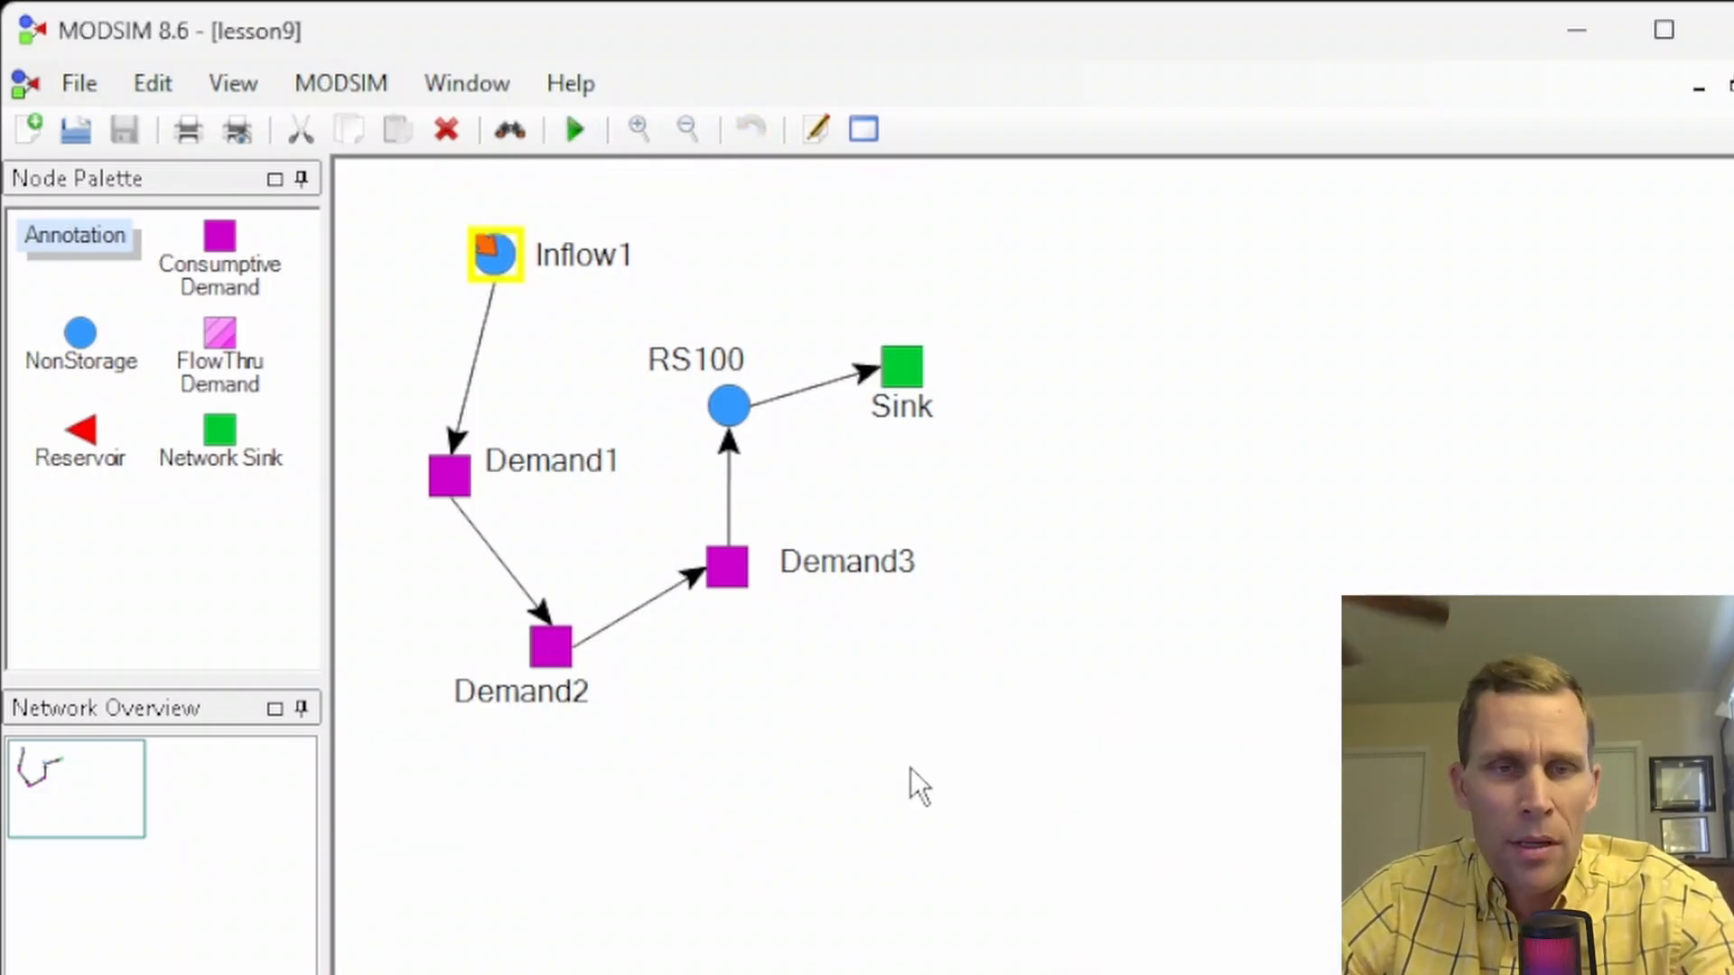
pyautogui.click(648, 599)
pyautogui.rightClick(649, 598)
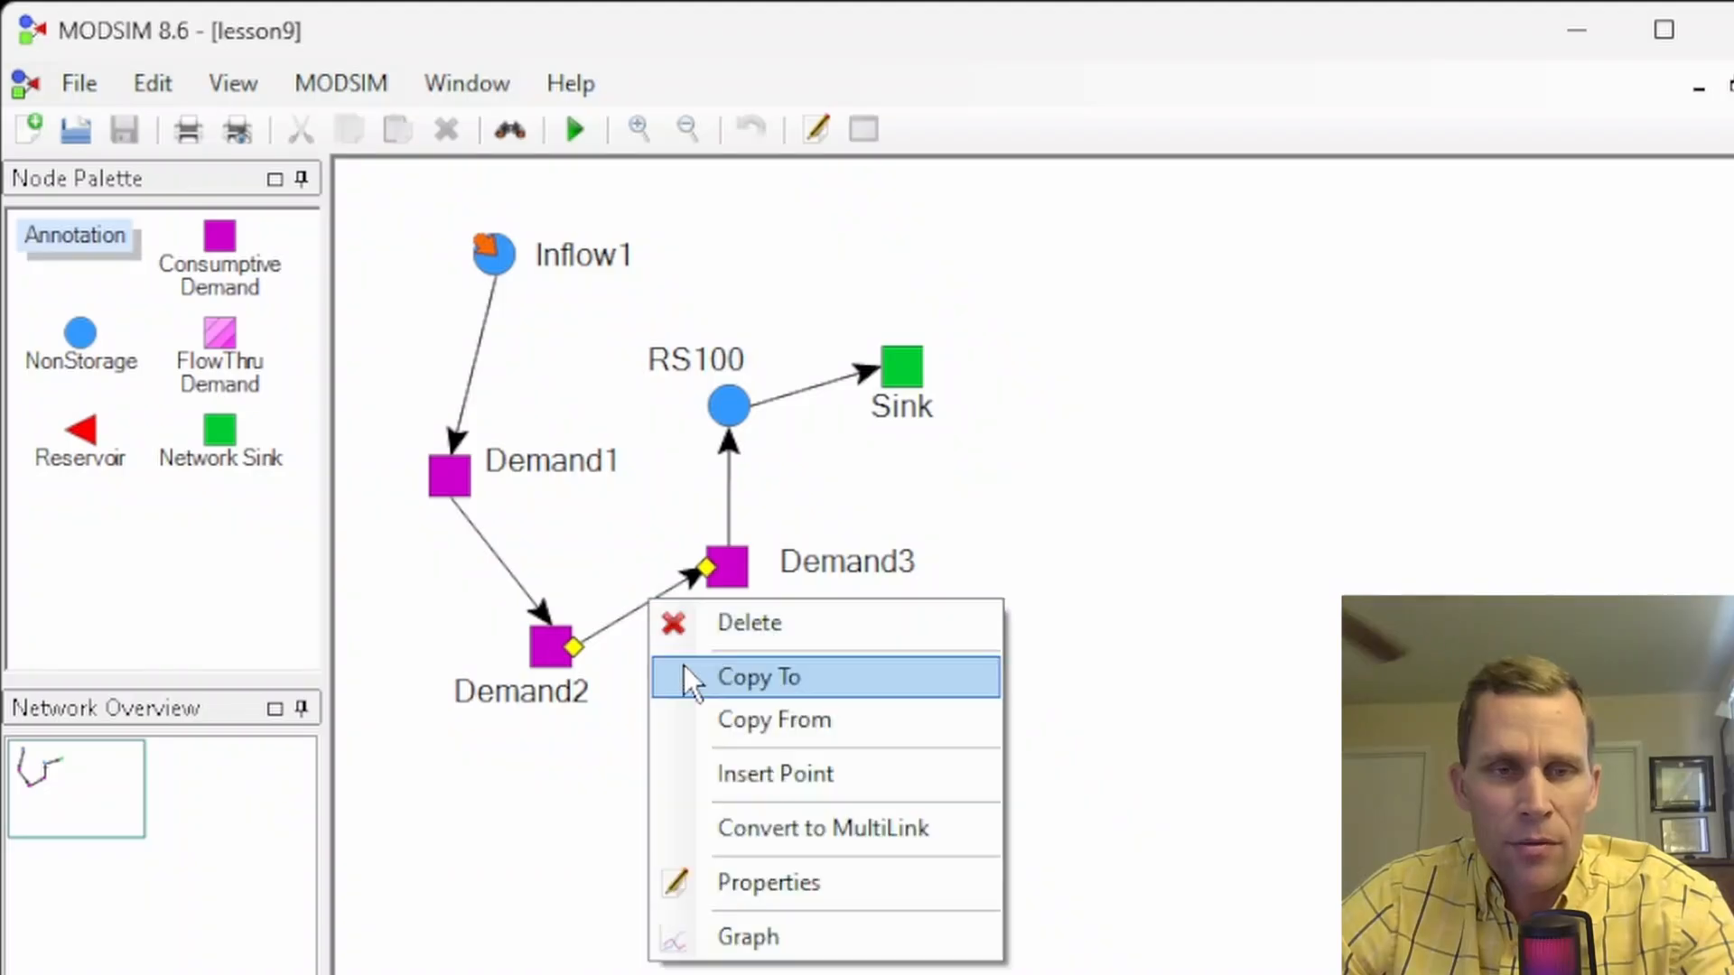
pyautogui.click(762, 936)
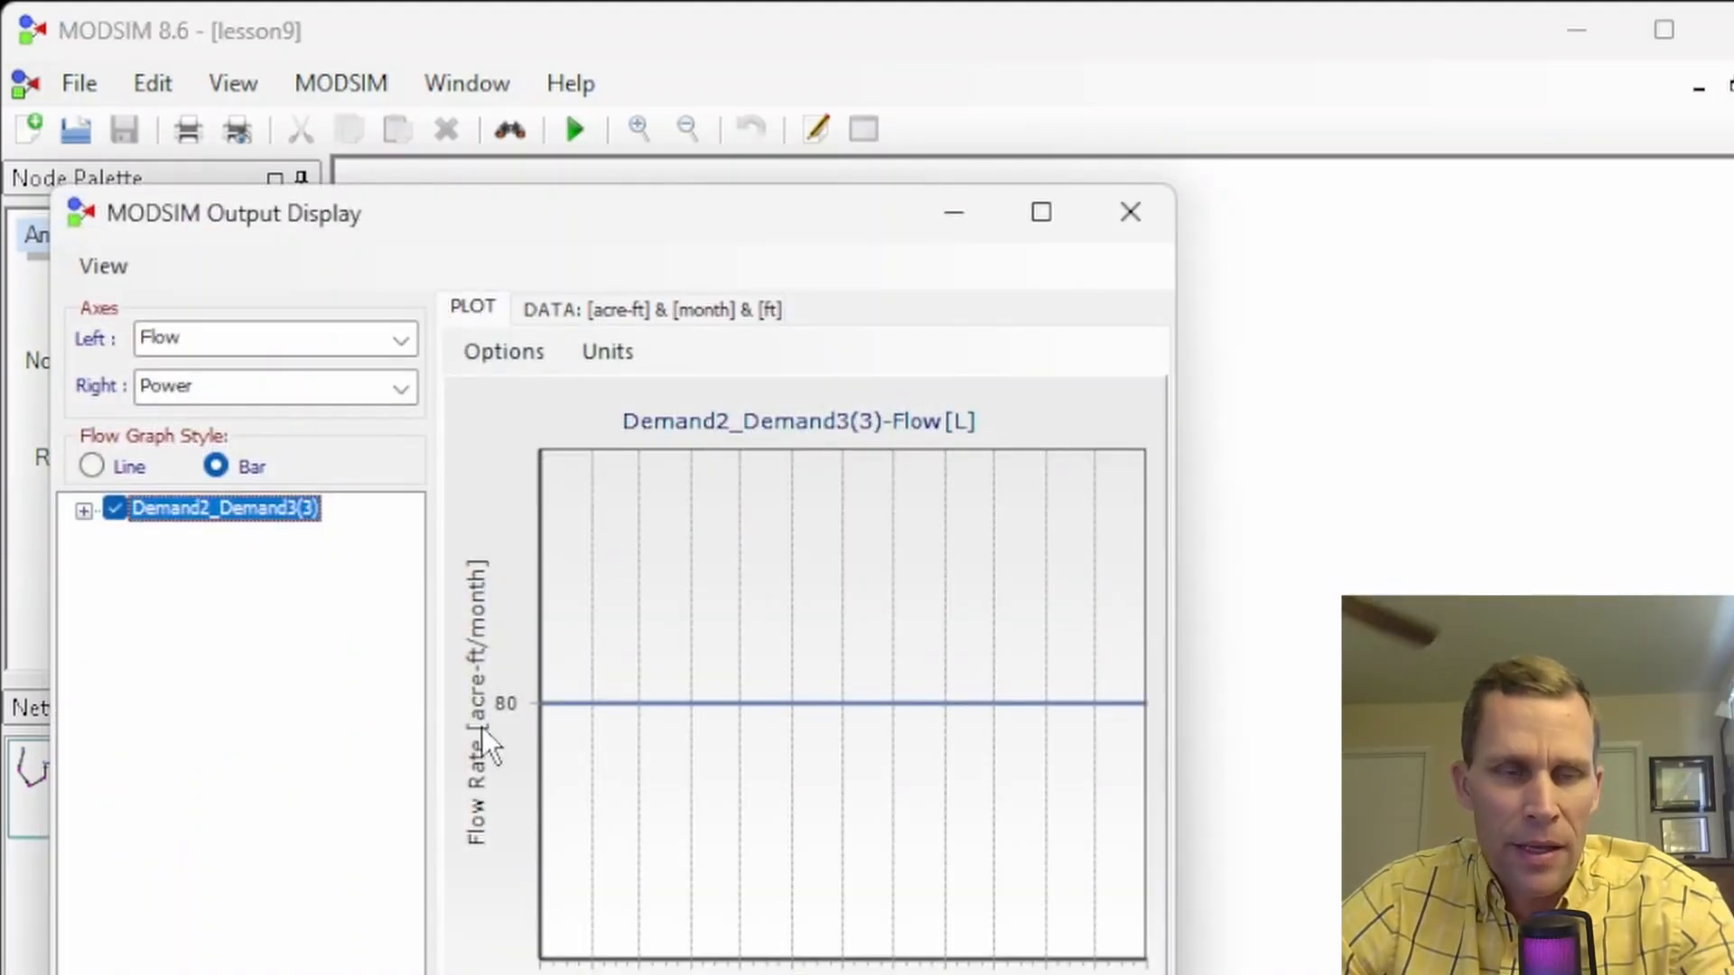
pyautogui.click(1123, 229)
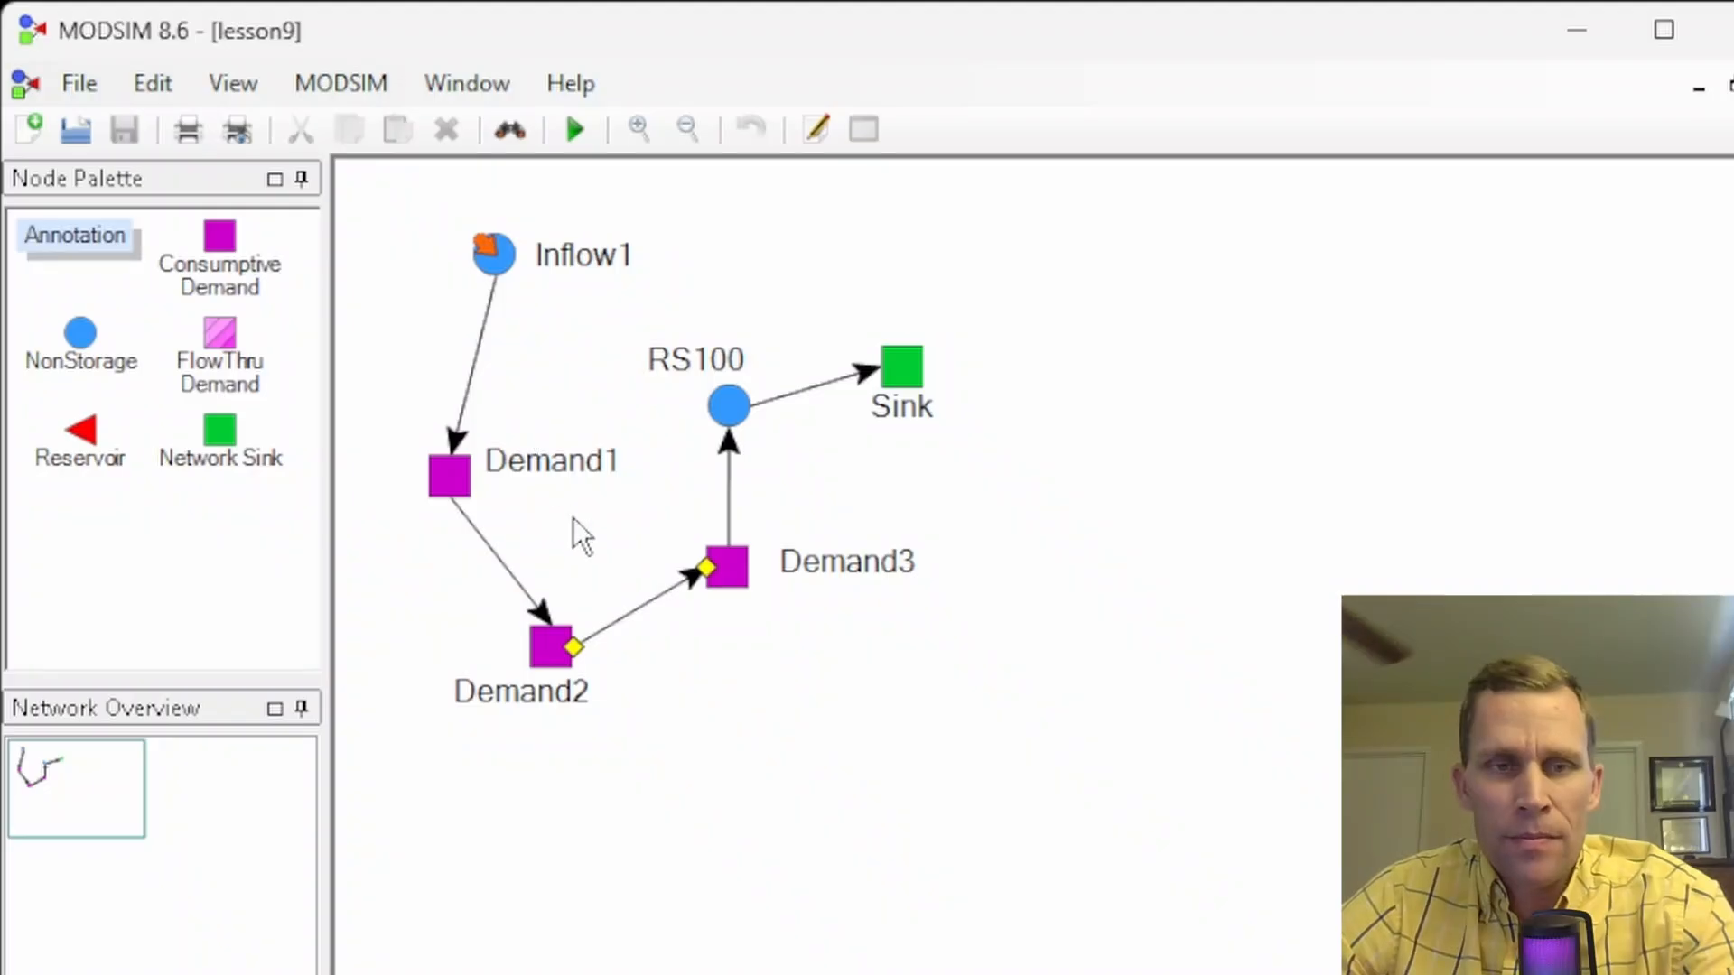
# - Change Demand3's demand definition type to Watch Links and set its Minimum transference factor to 0.5
pyautogui.click(728, 571)
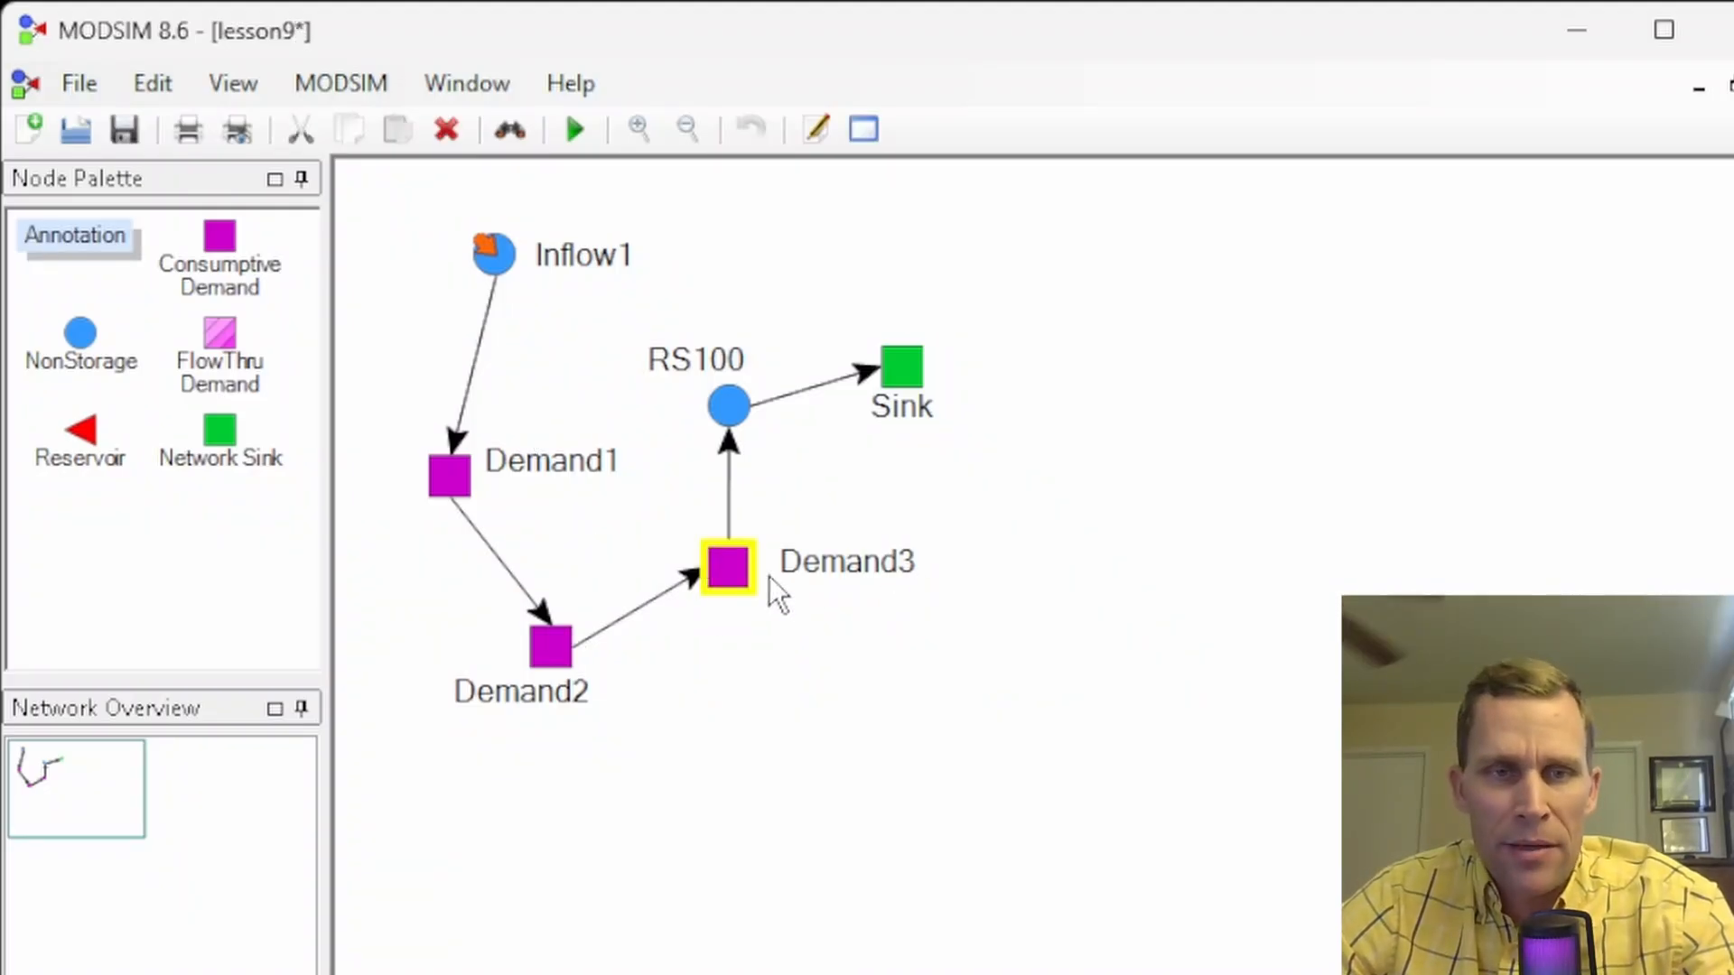
pyautogui.doubleClick(727, 573)
pyautogui.moveTo(468, 233); pyautogui.dragTo(1364, 127)
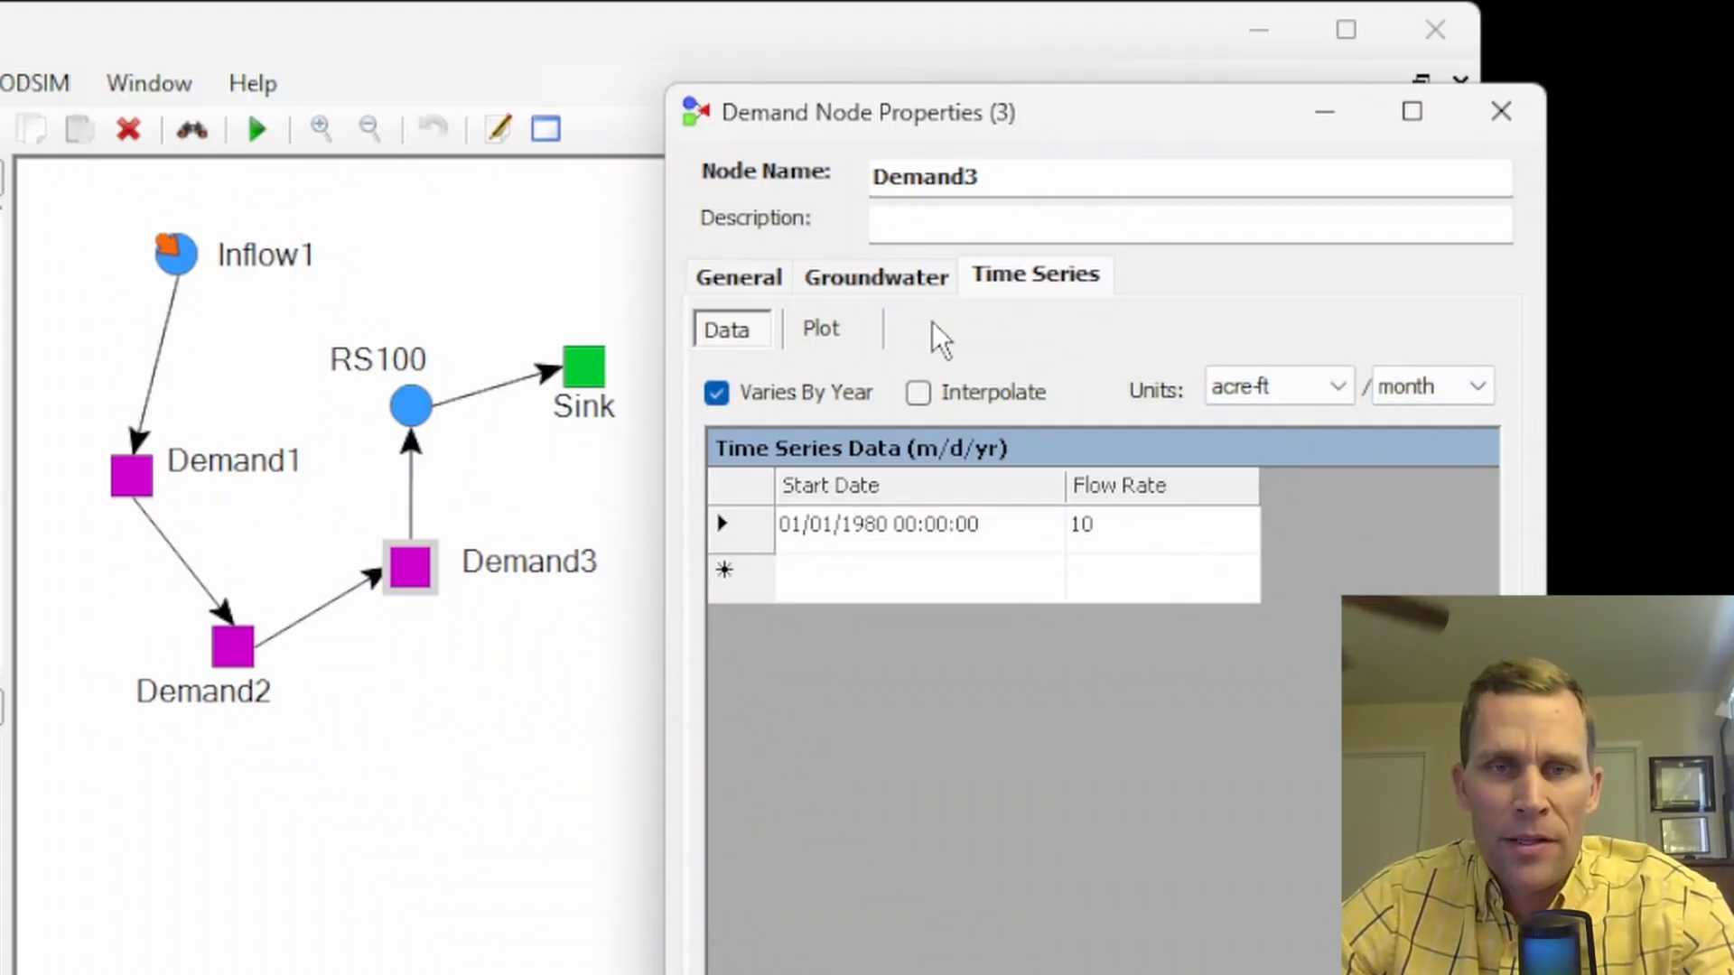
pyautogui.click(724, 280)
pyautogui.click(1103, 387)
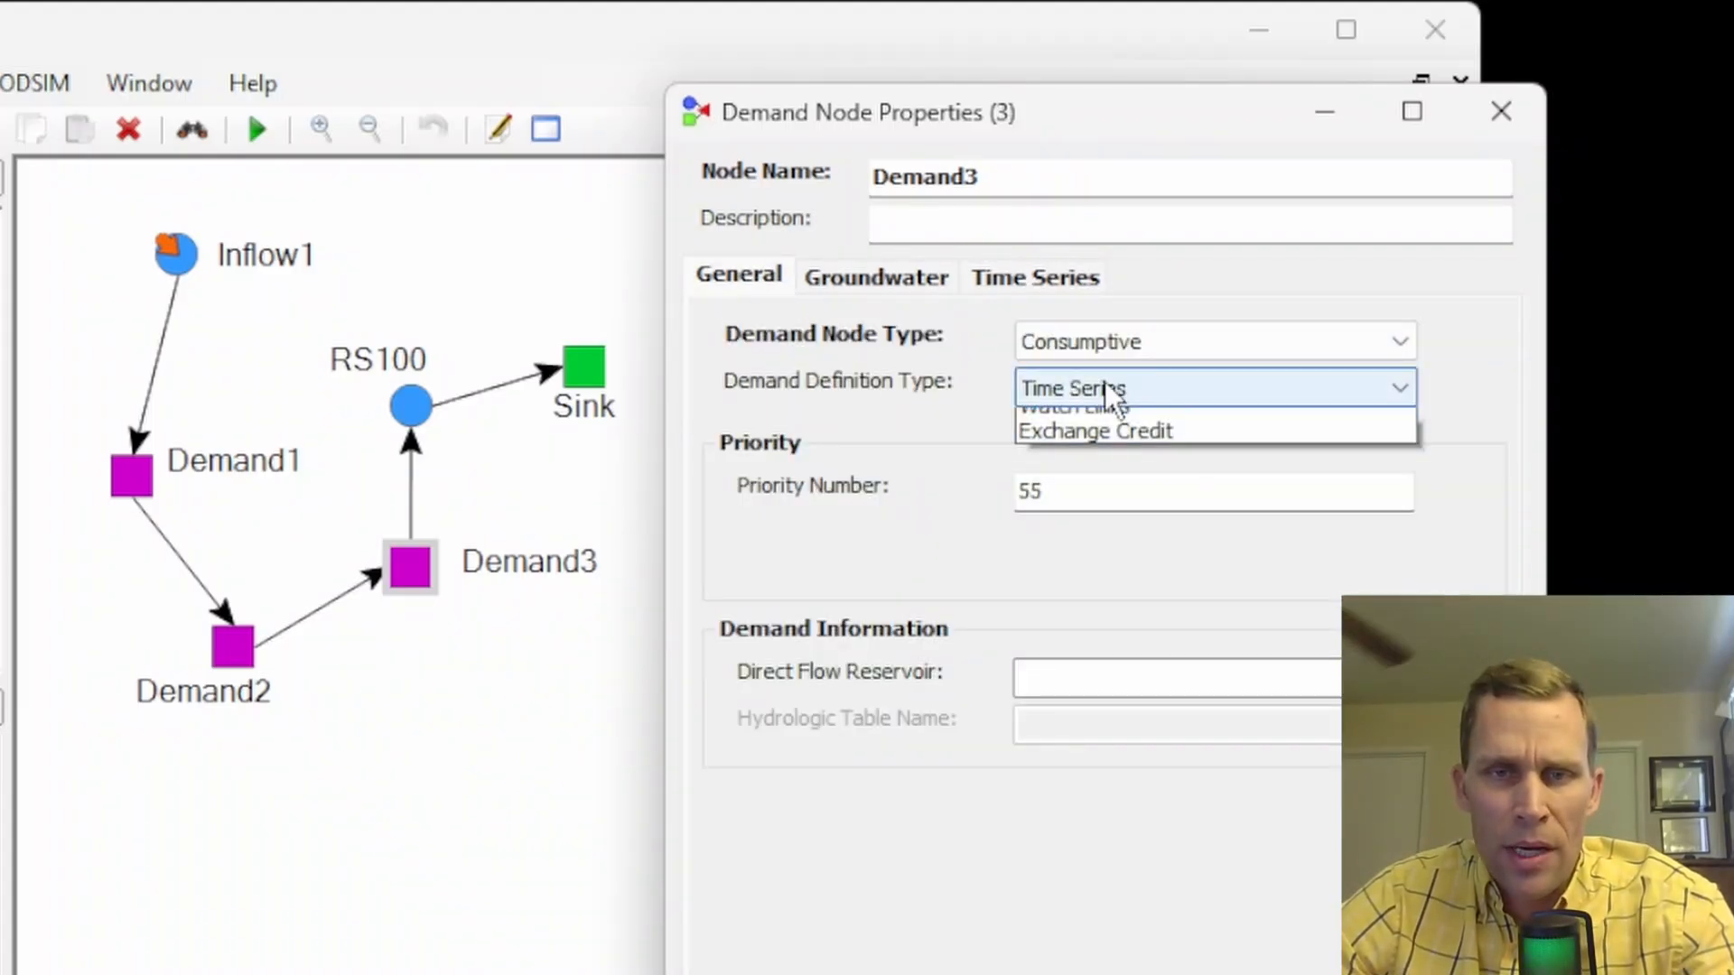
pyautogui.click(1098, 446)
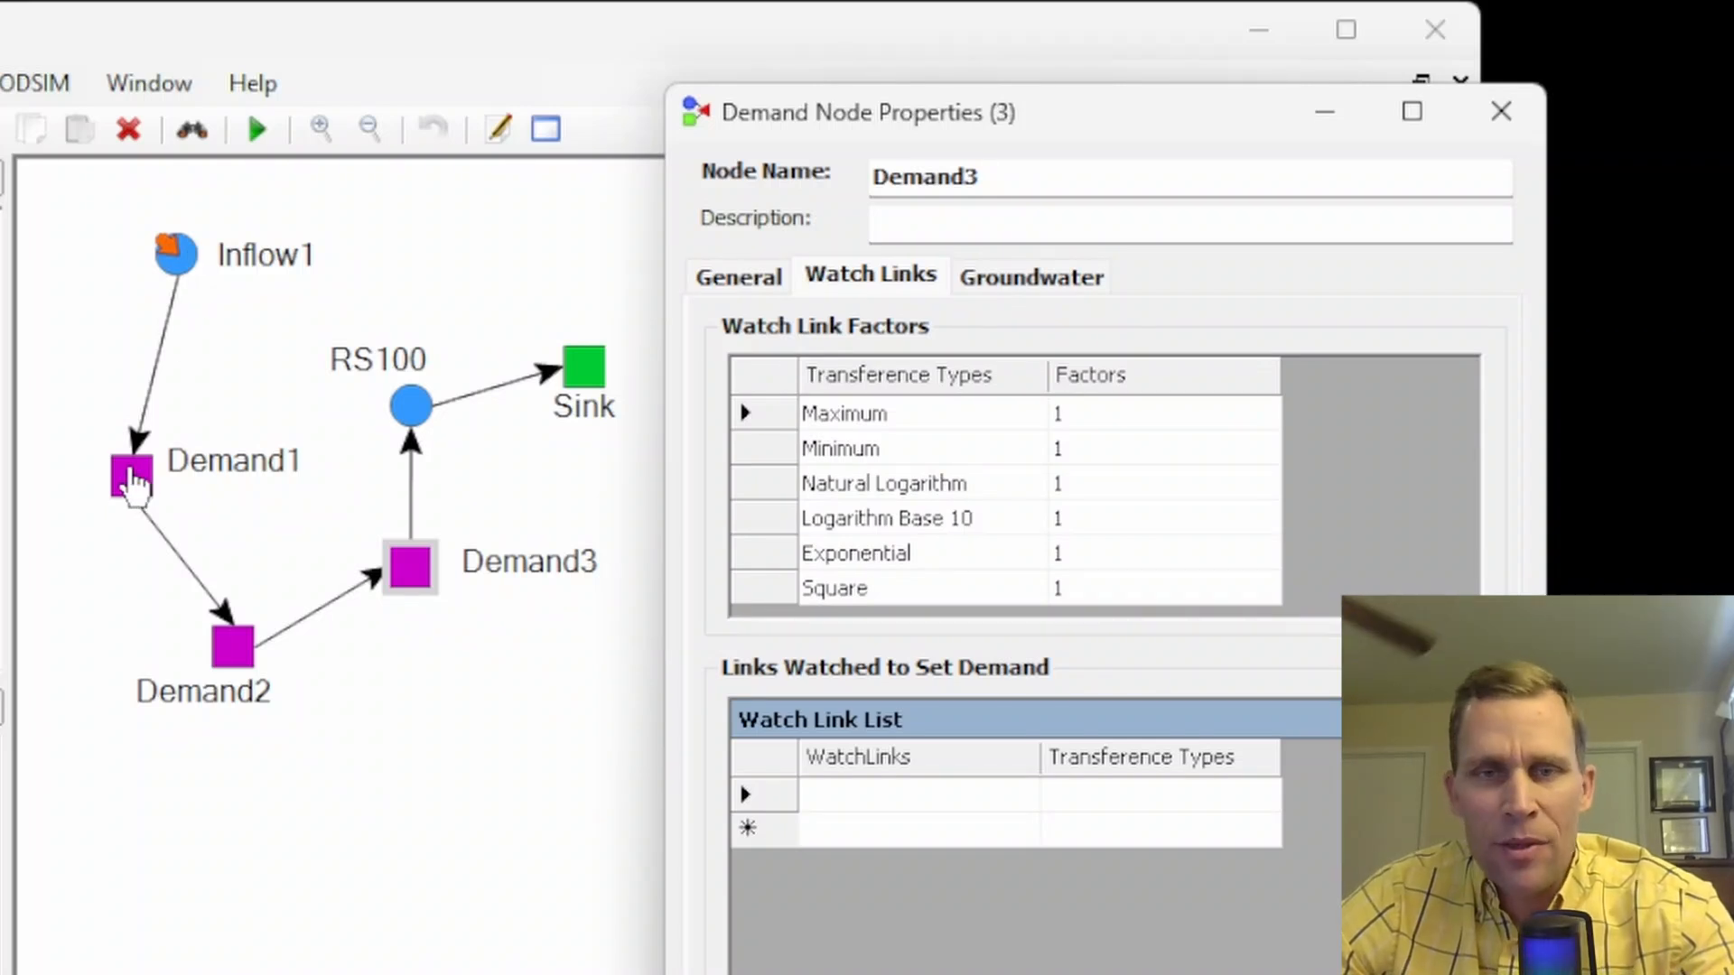
pyautogui.click(1093, 451)
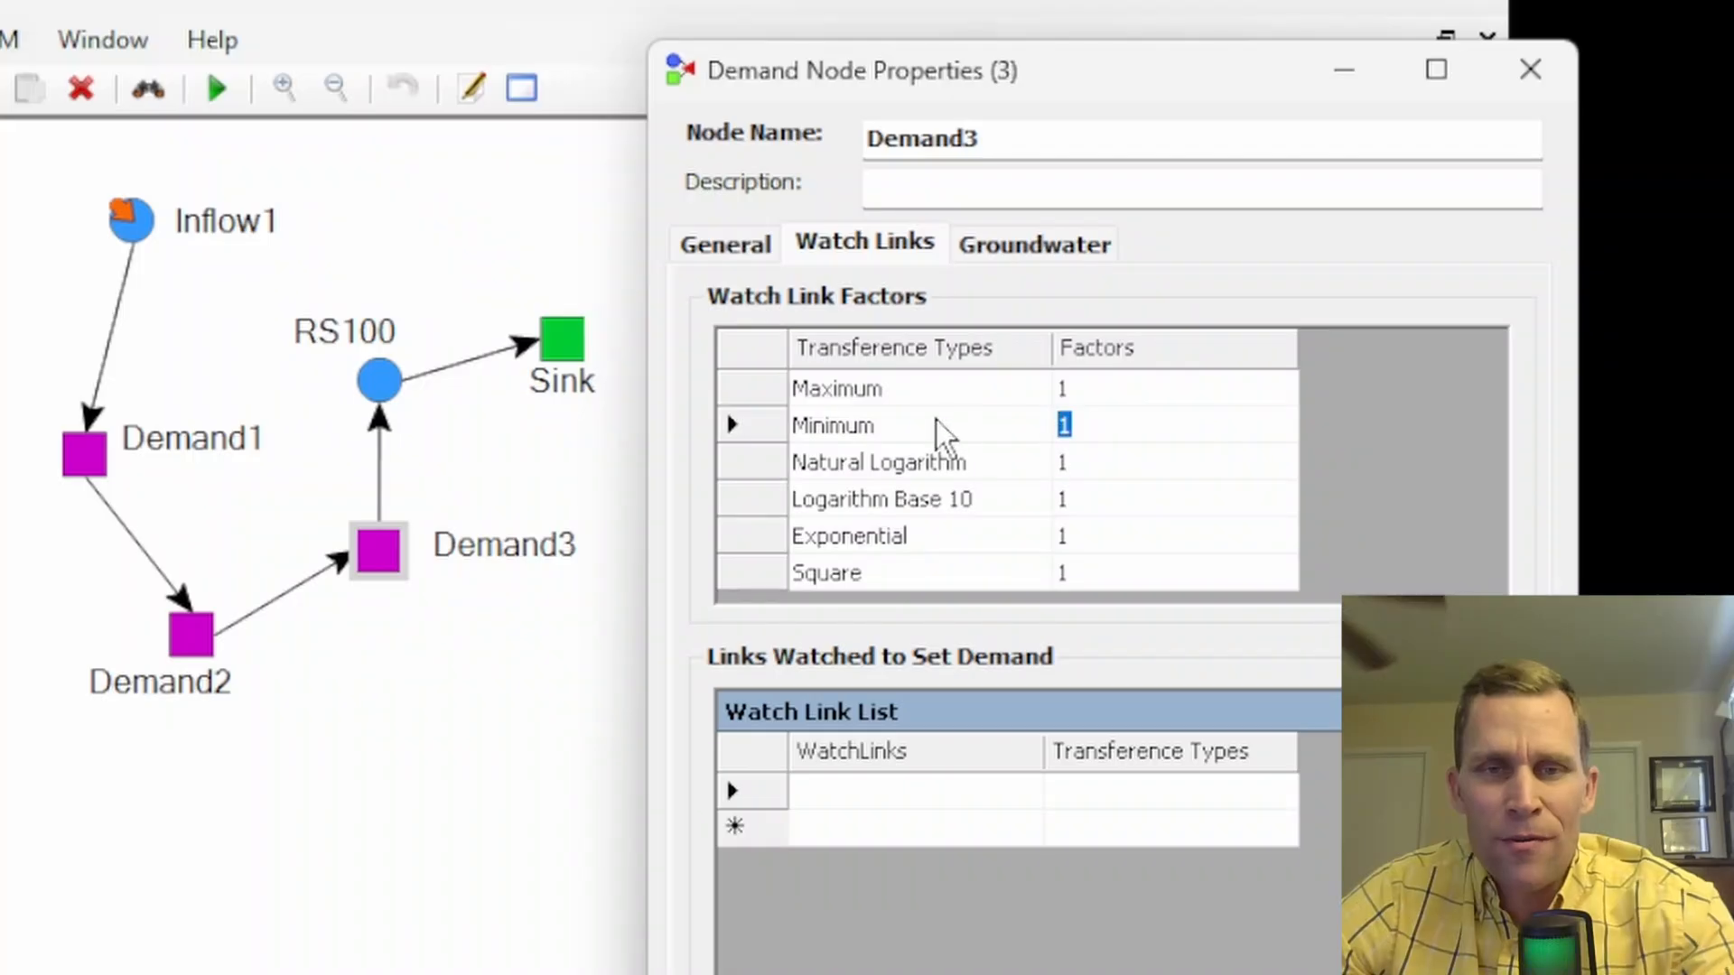
pyautogui.write('0.5')
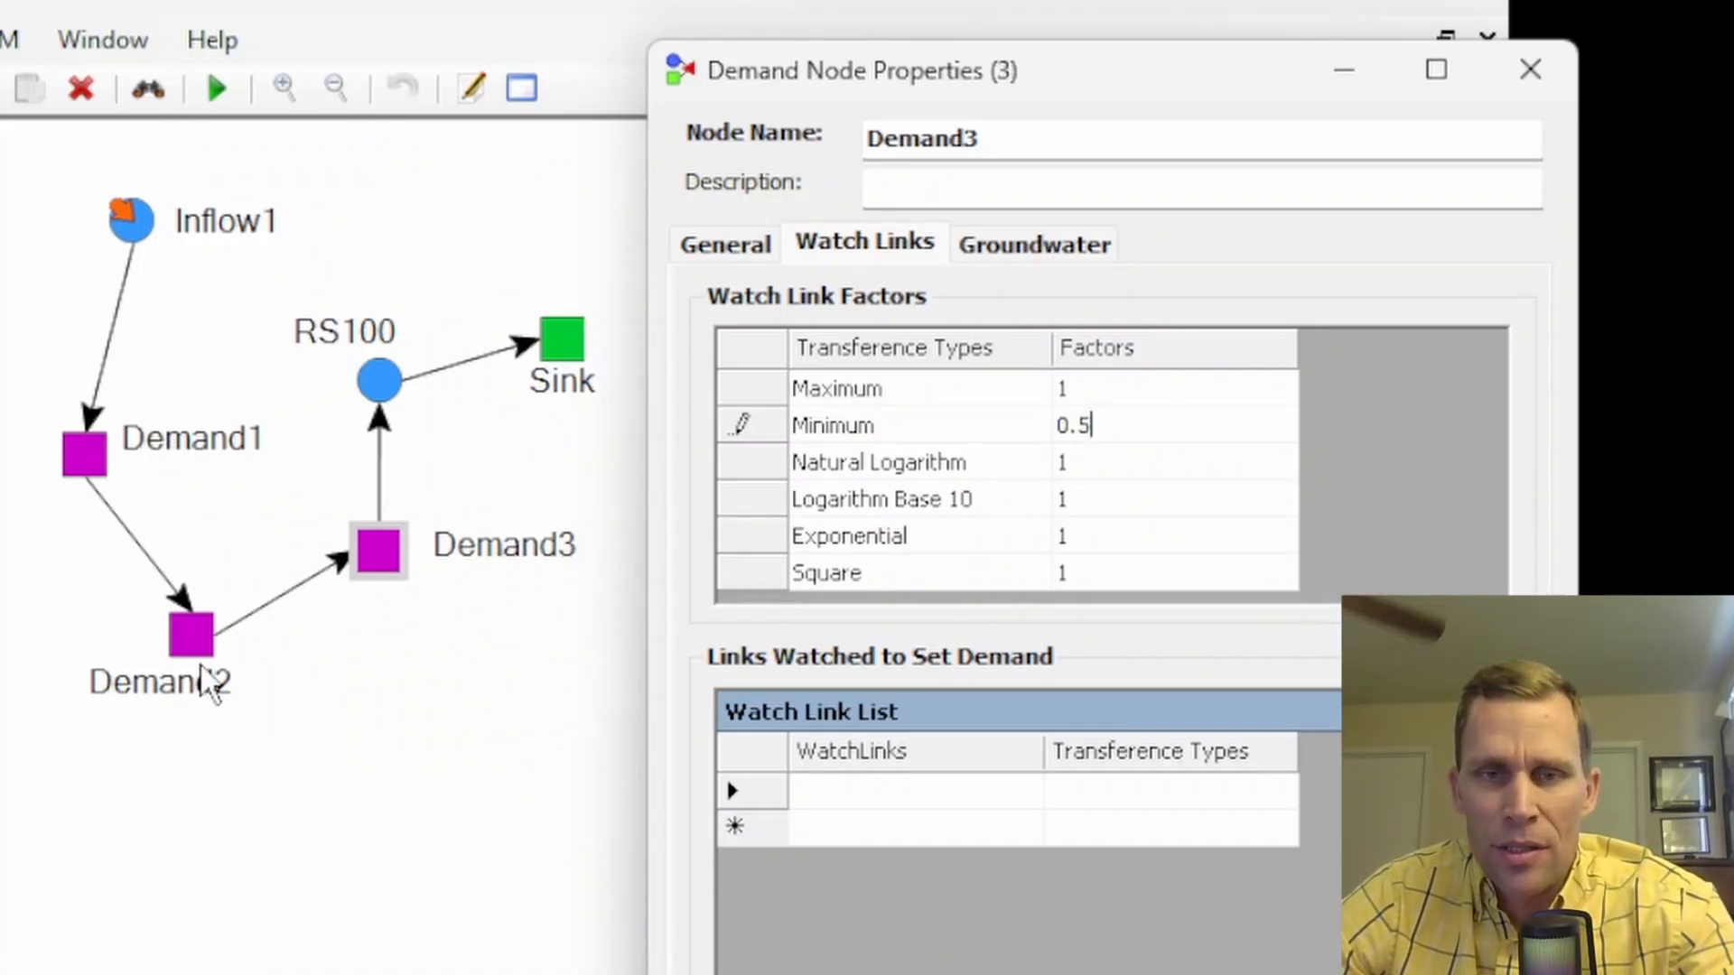
# - Add Inflow1_Demand1 to Demand3's watch link list with the Minimum transference type, and apply the node properties
pyautogui.click(888, 800)
pyautogui.click(1024, 799)
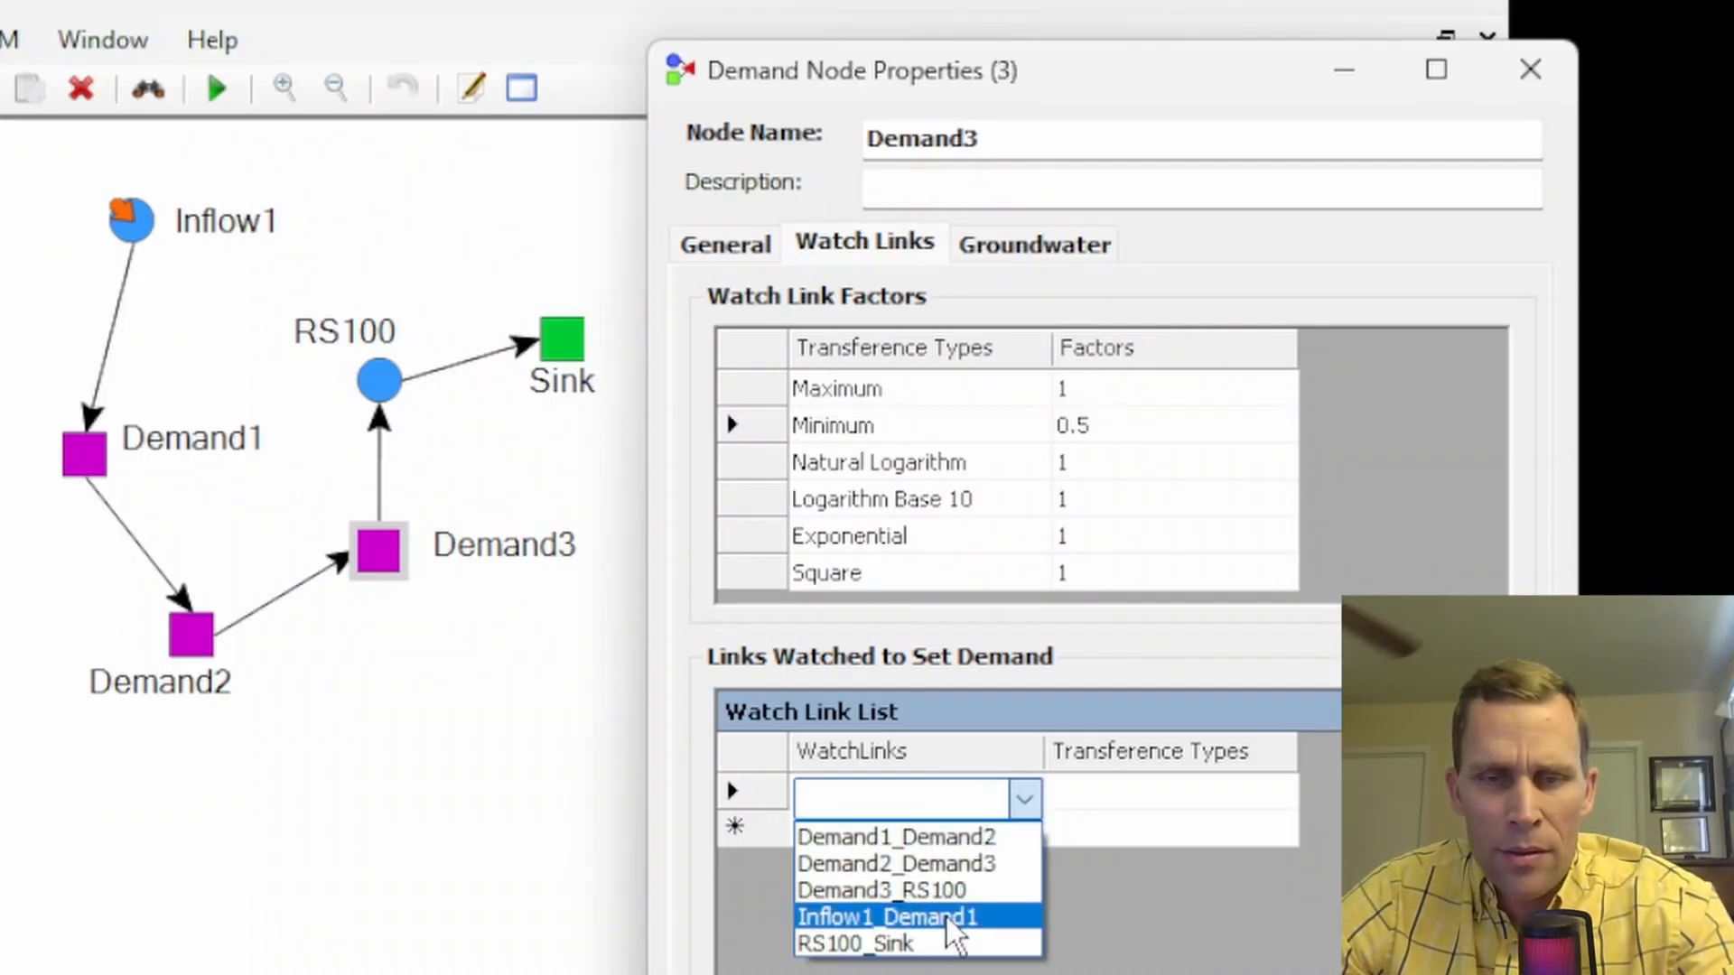
pyautogui.click(947, 918)
pyautogui.click(1140, 798)
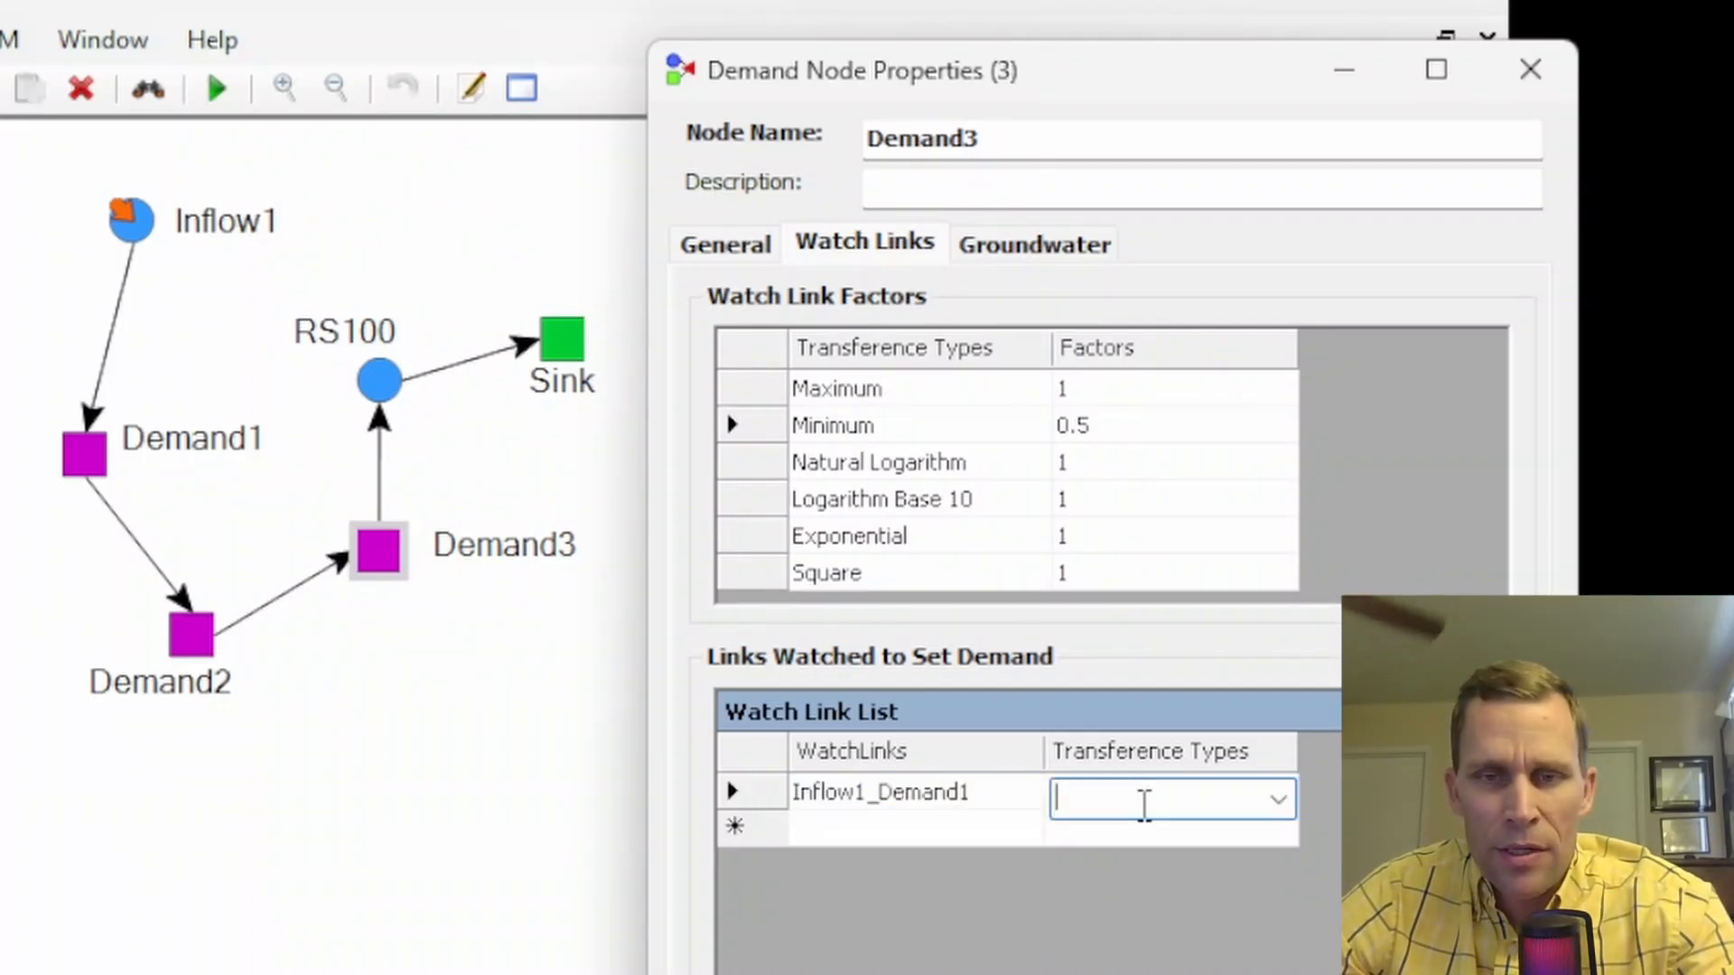
pyautogui.click(1277, 798)
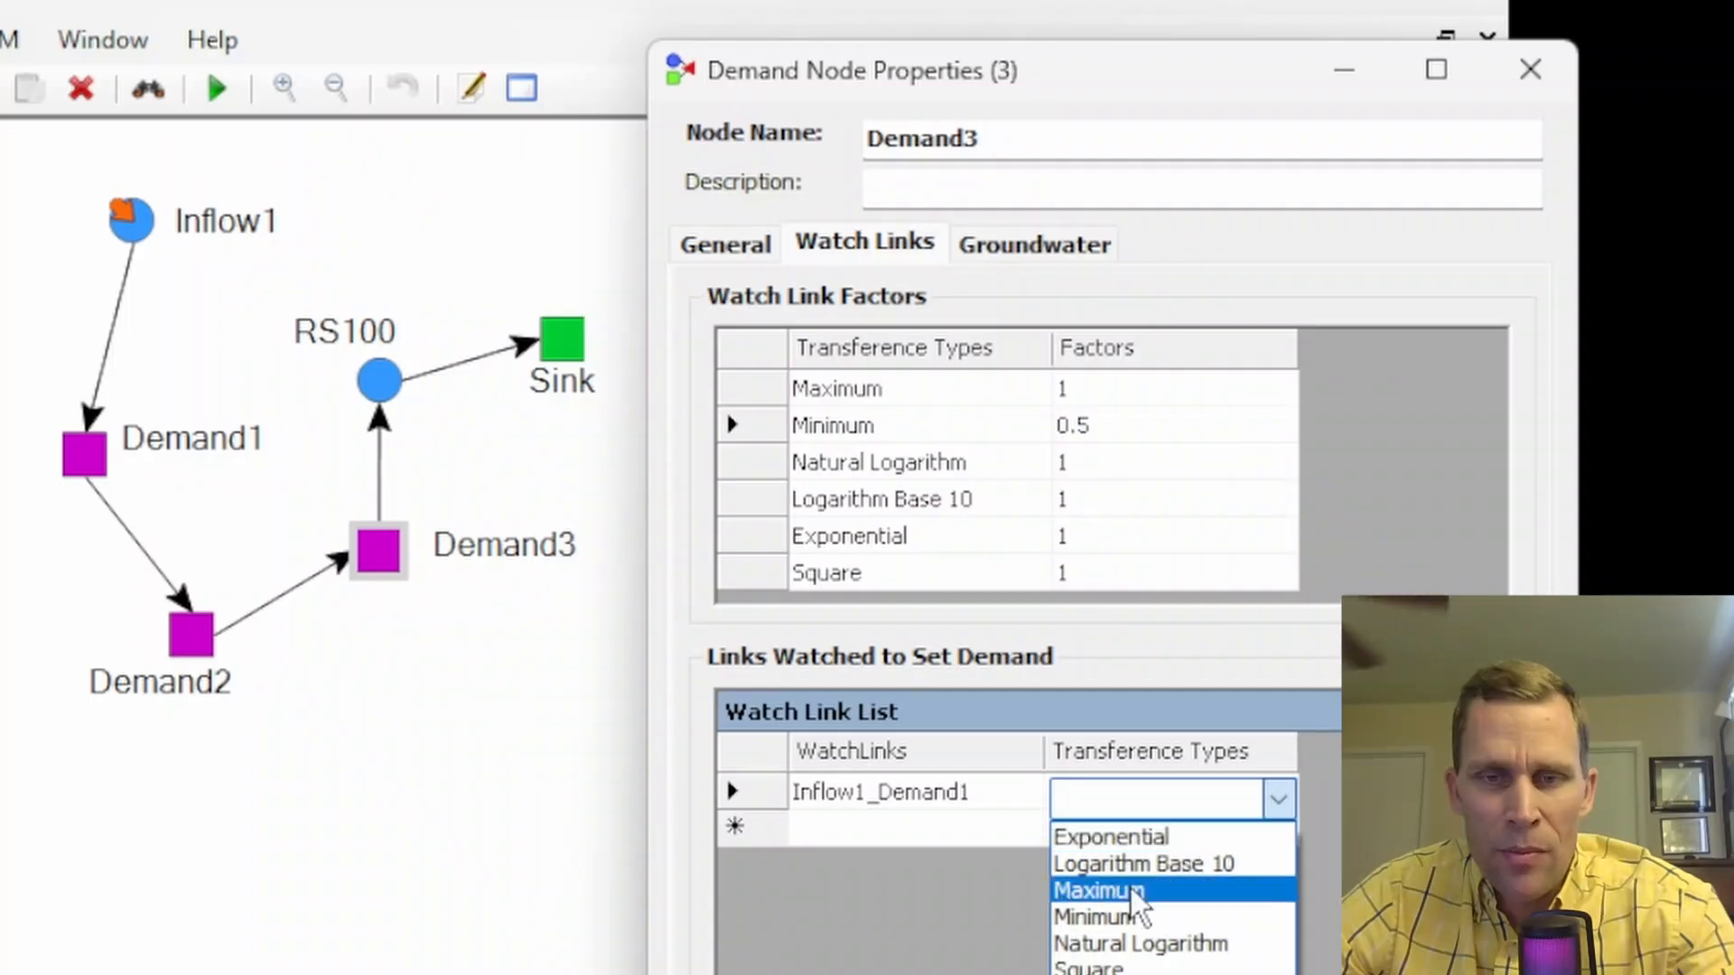
pyautogui.click(1122, 906)
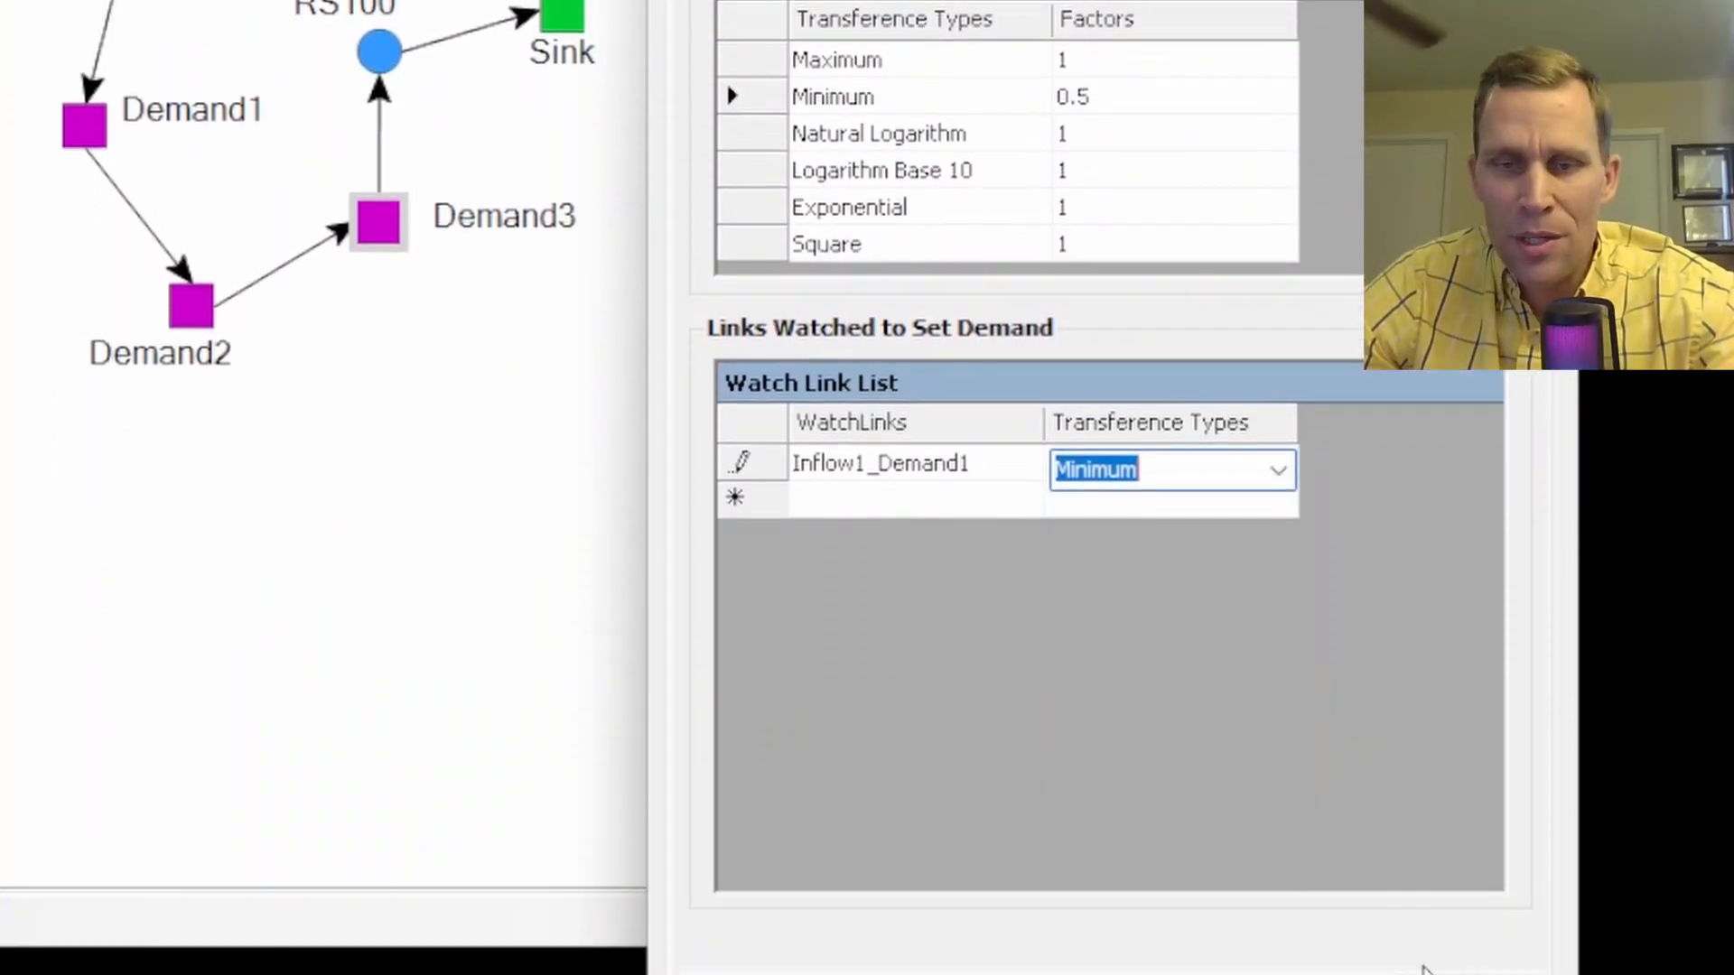
pyautogui.click(1490, 912)
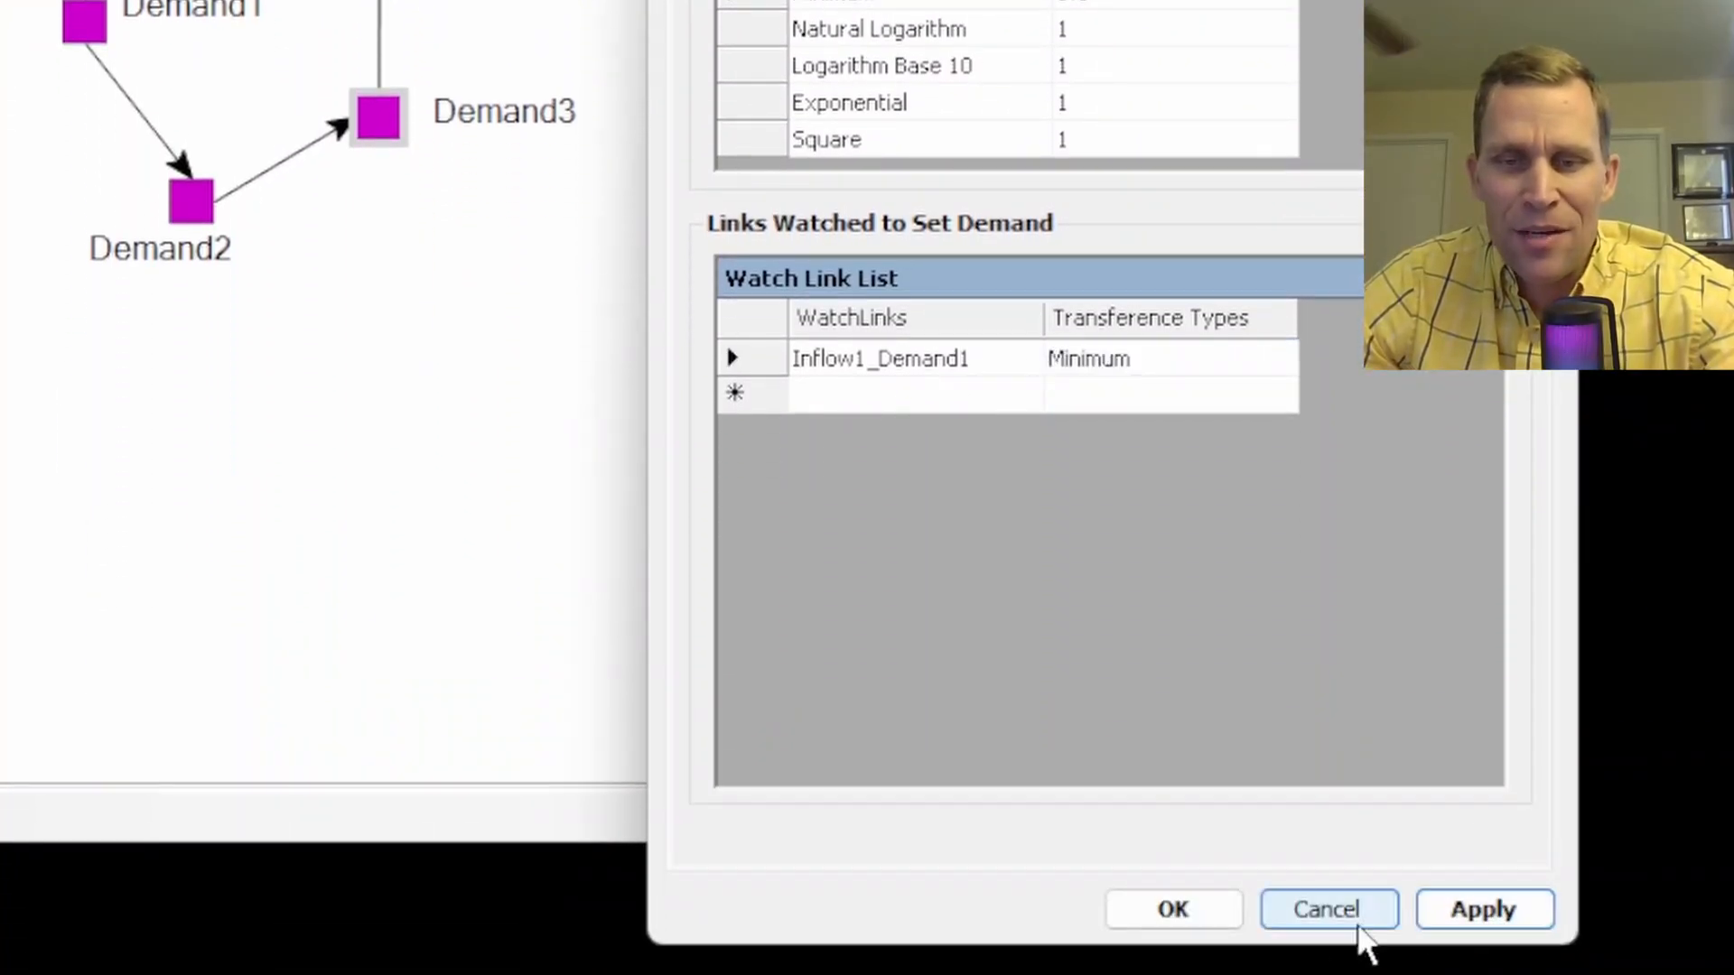
pyautogui.click(1172, 917)
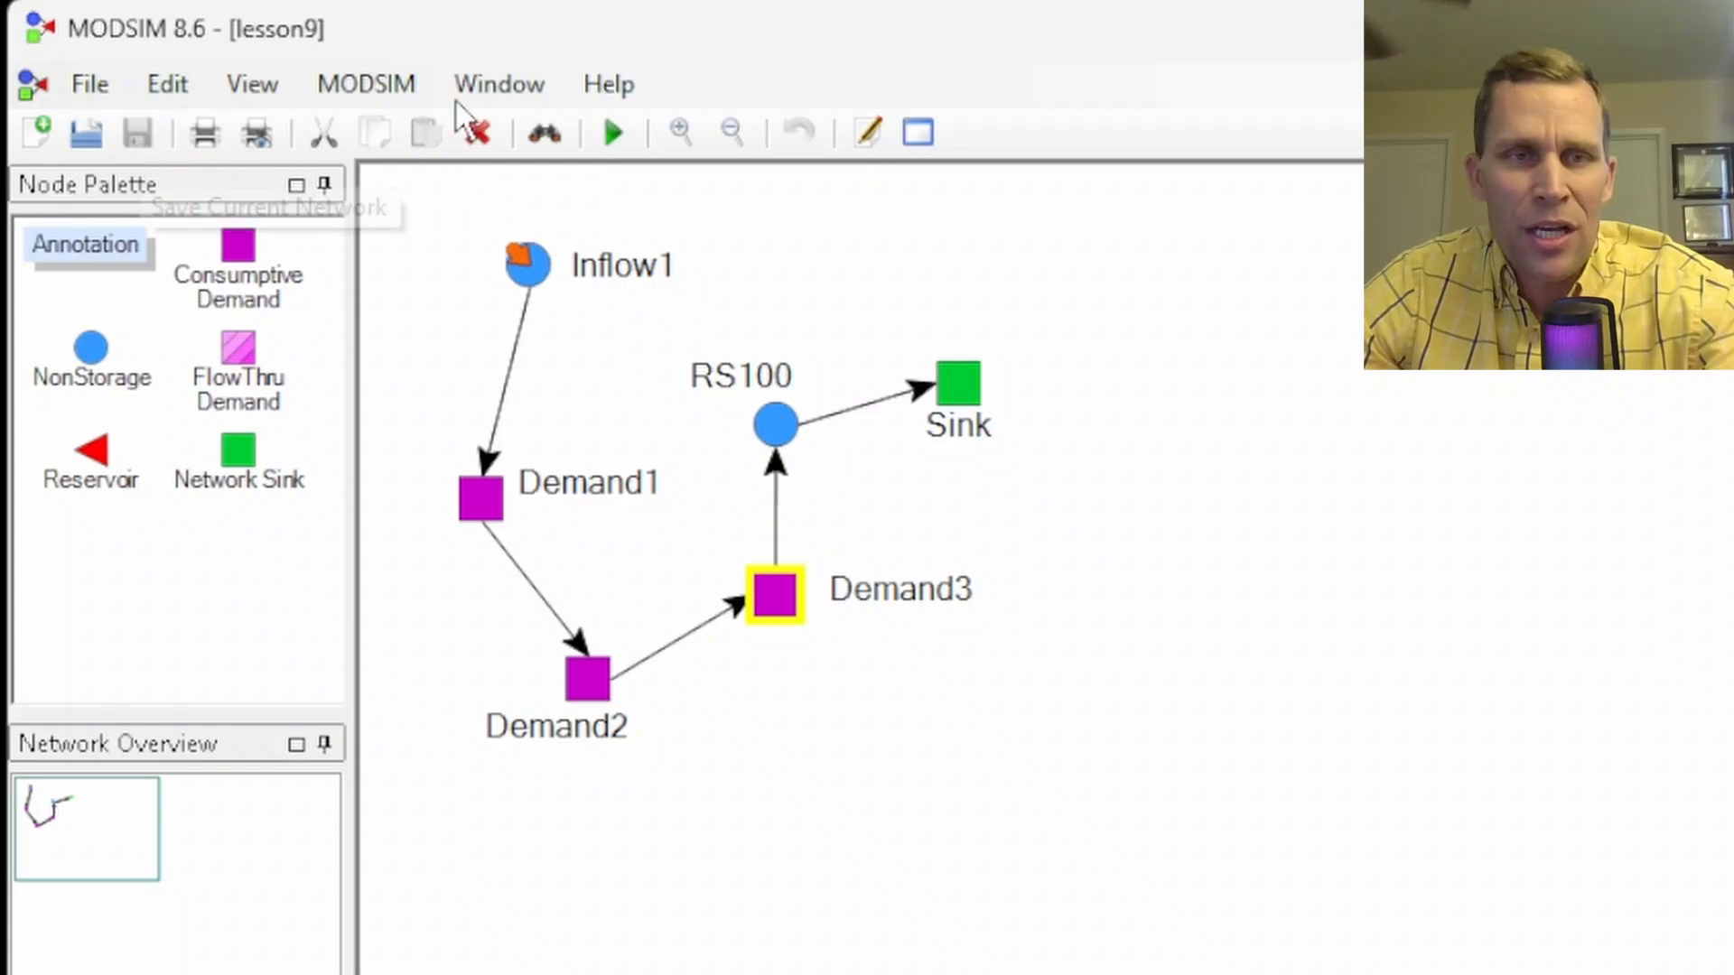
# - Run the MODSIM simulation with Demand3's watch link on Inflow1_Demand1
pyautogui.click(614, 133)
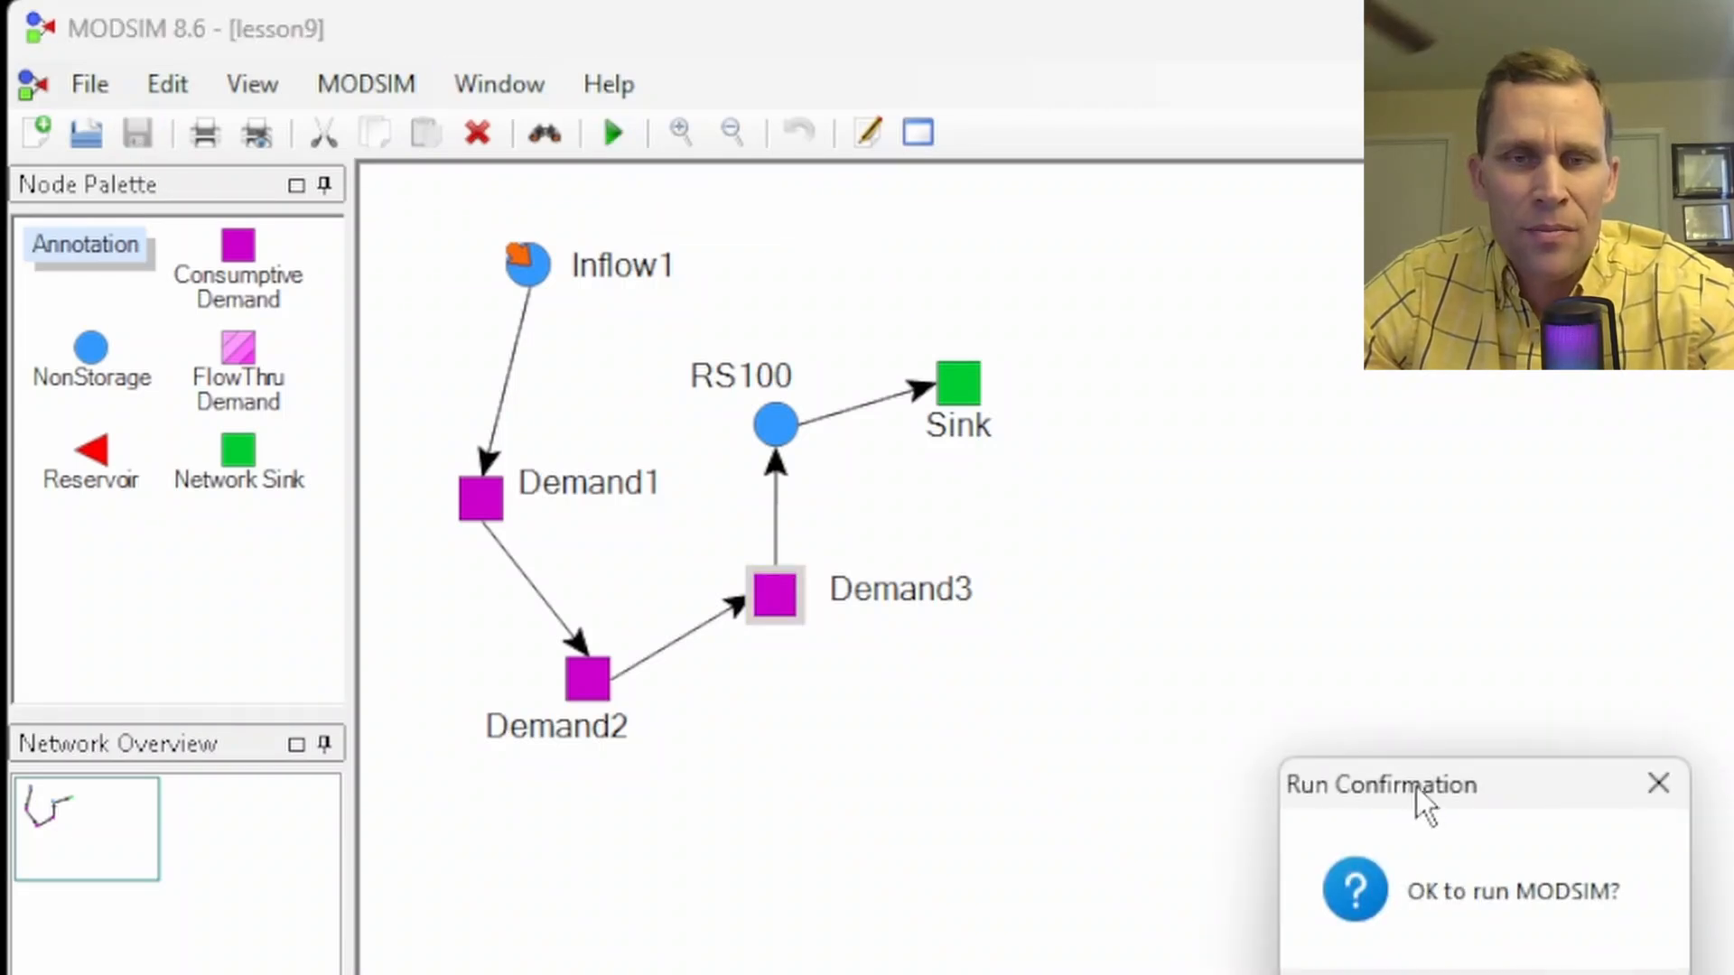
pyautogui.moveTo(1416, 787); pyautogui.dragTo(1010, 380)
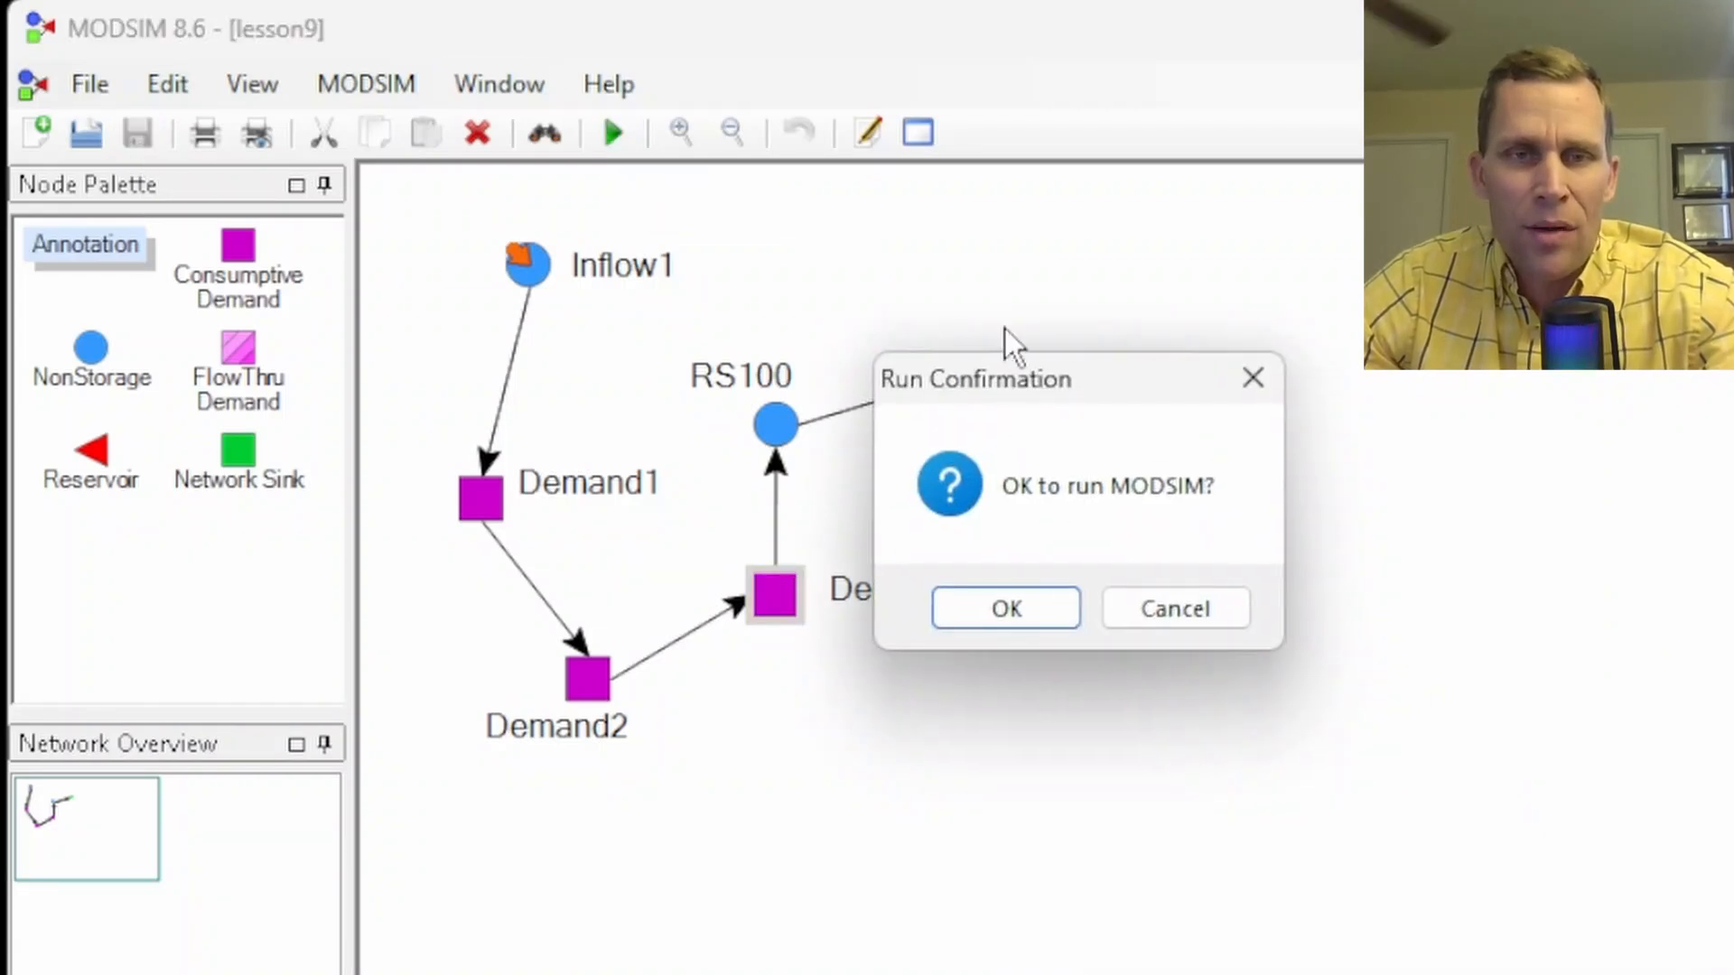
pyautogui.click(1009, 611)
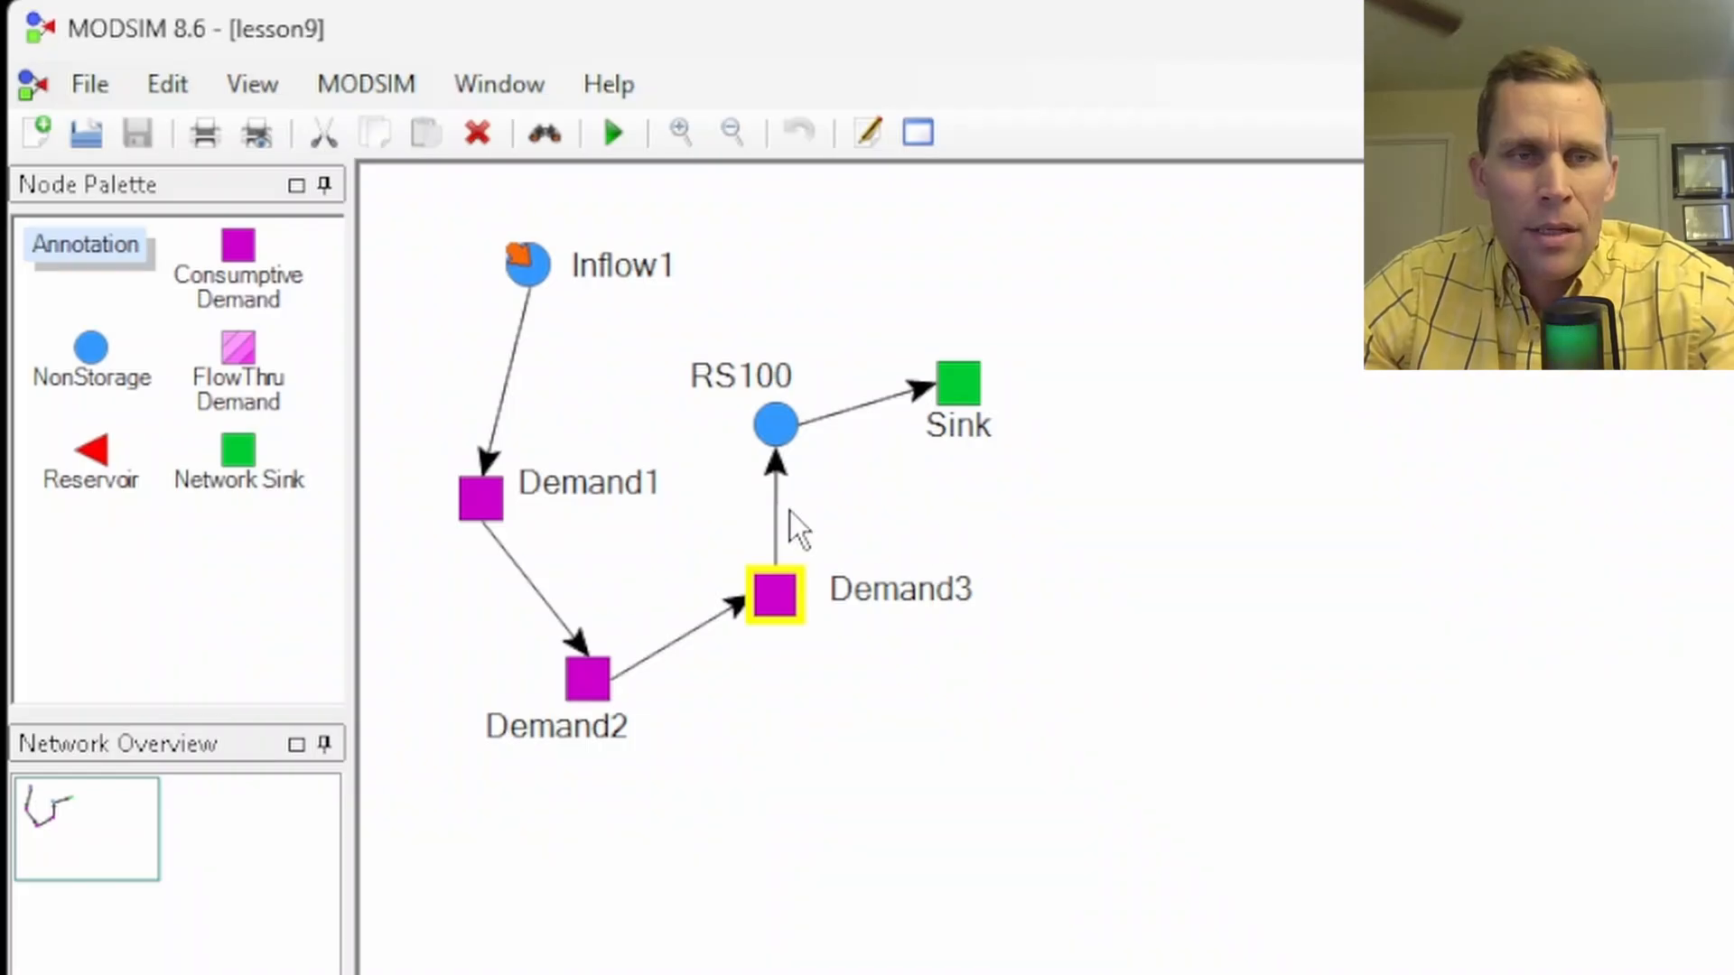
pyautogui.moveTo(554, 555); pyautogui.dragTo(601, 615)
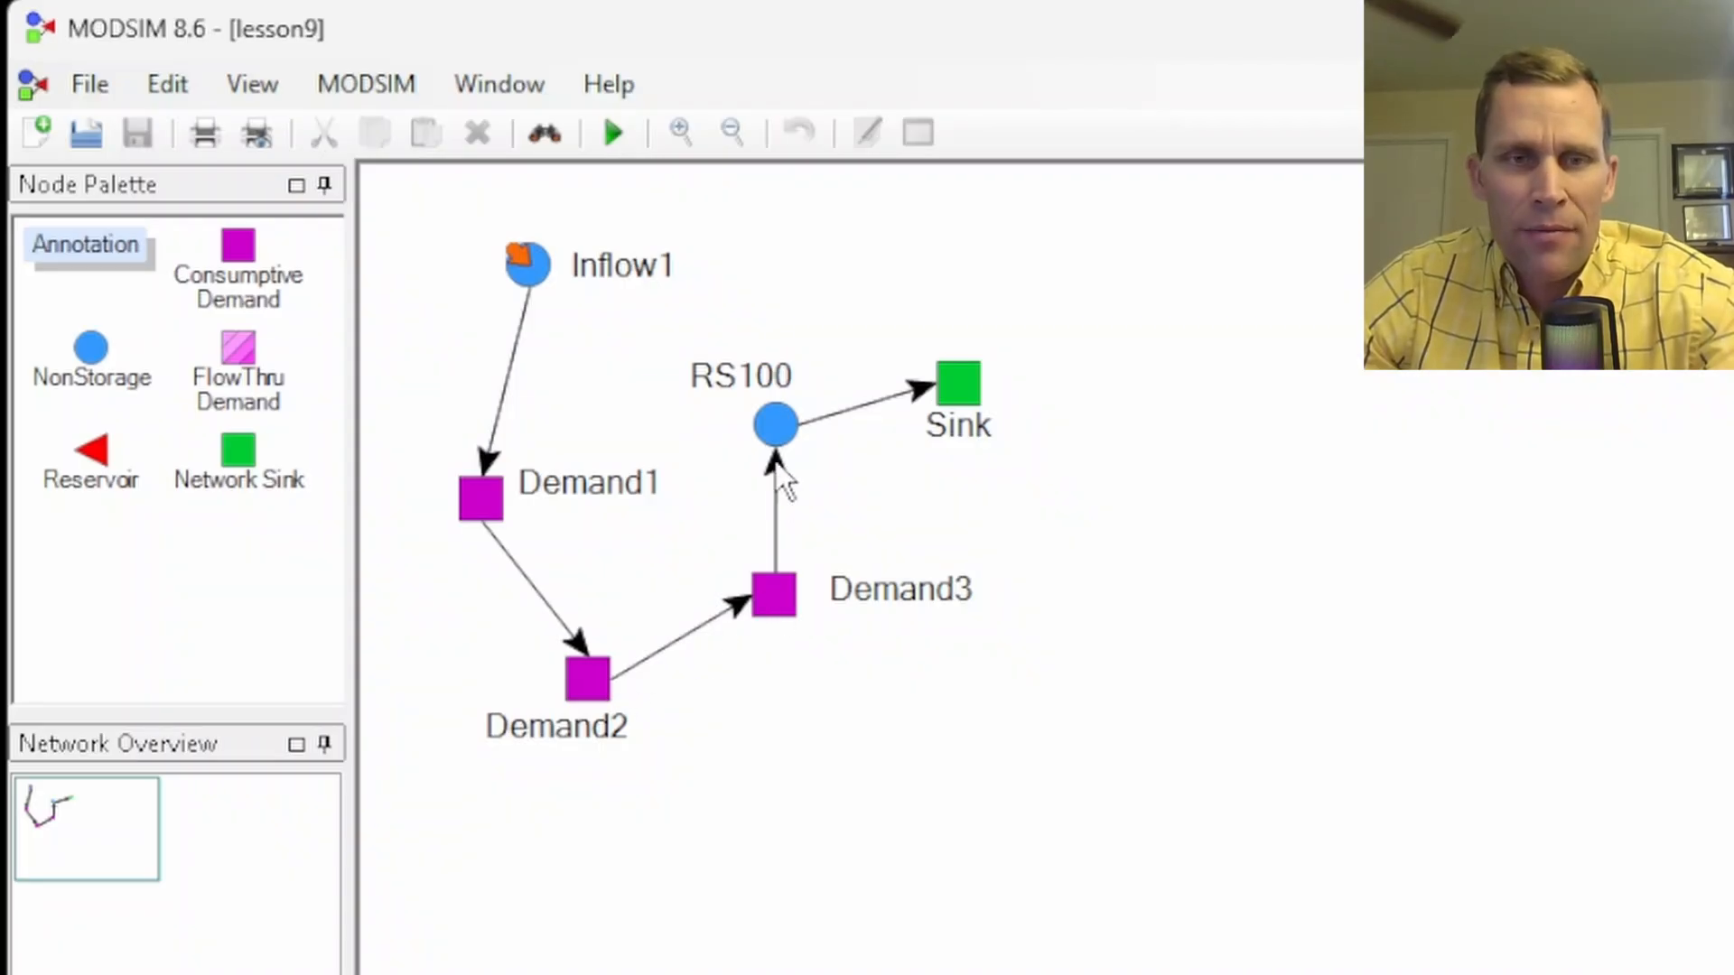
# - Graph the flow in the link from Demand3 to RS100, check the flow rate, and close the output display
pyautogui.click(773, 523)
pyautogui.rightClick(775, 525)
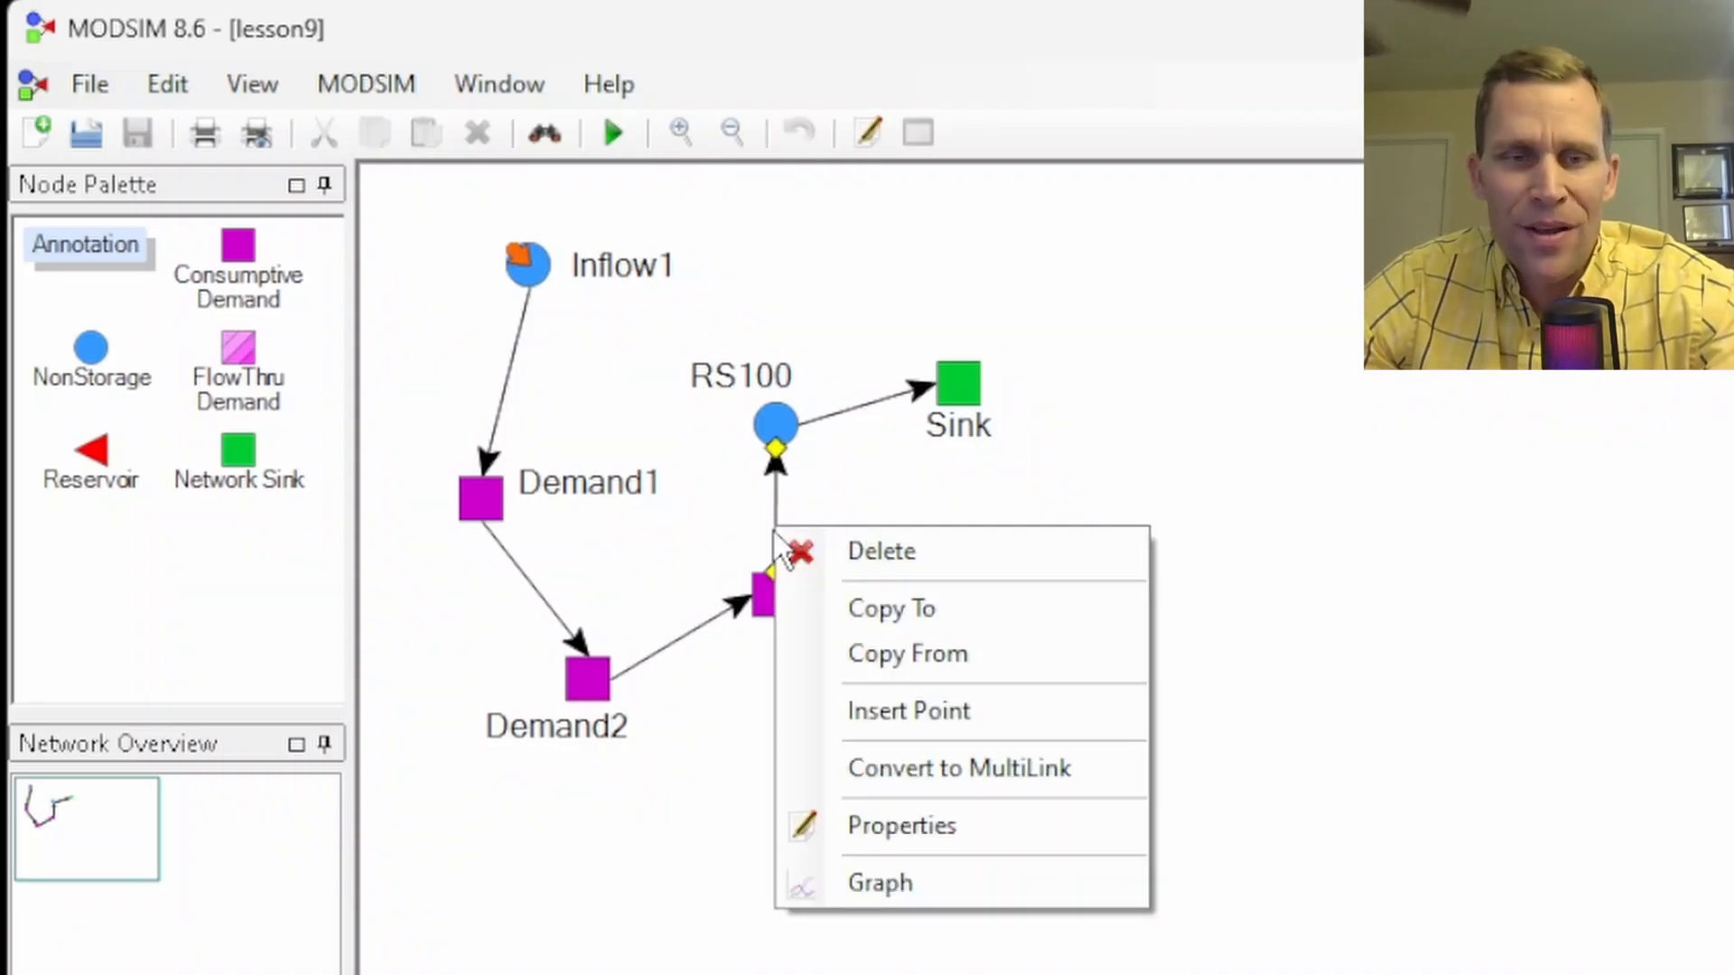
pyautogui.click(899, 881)
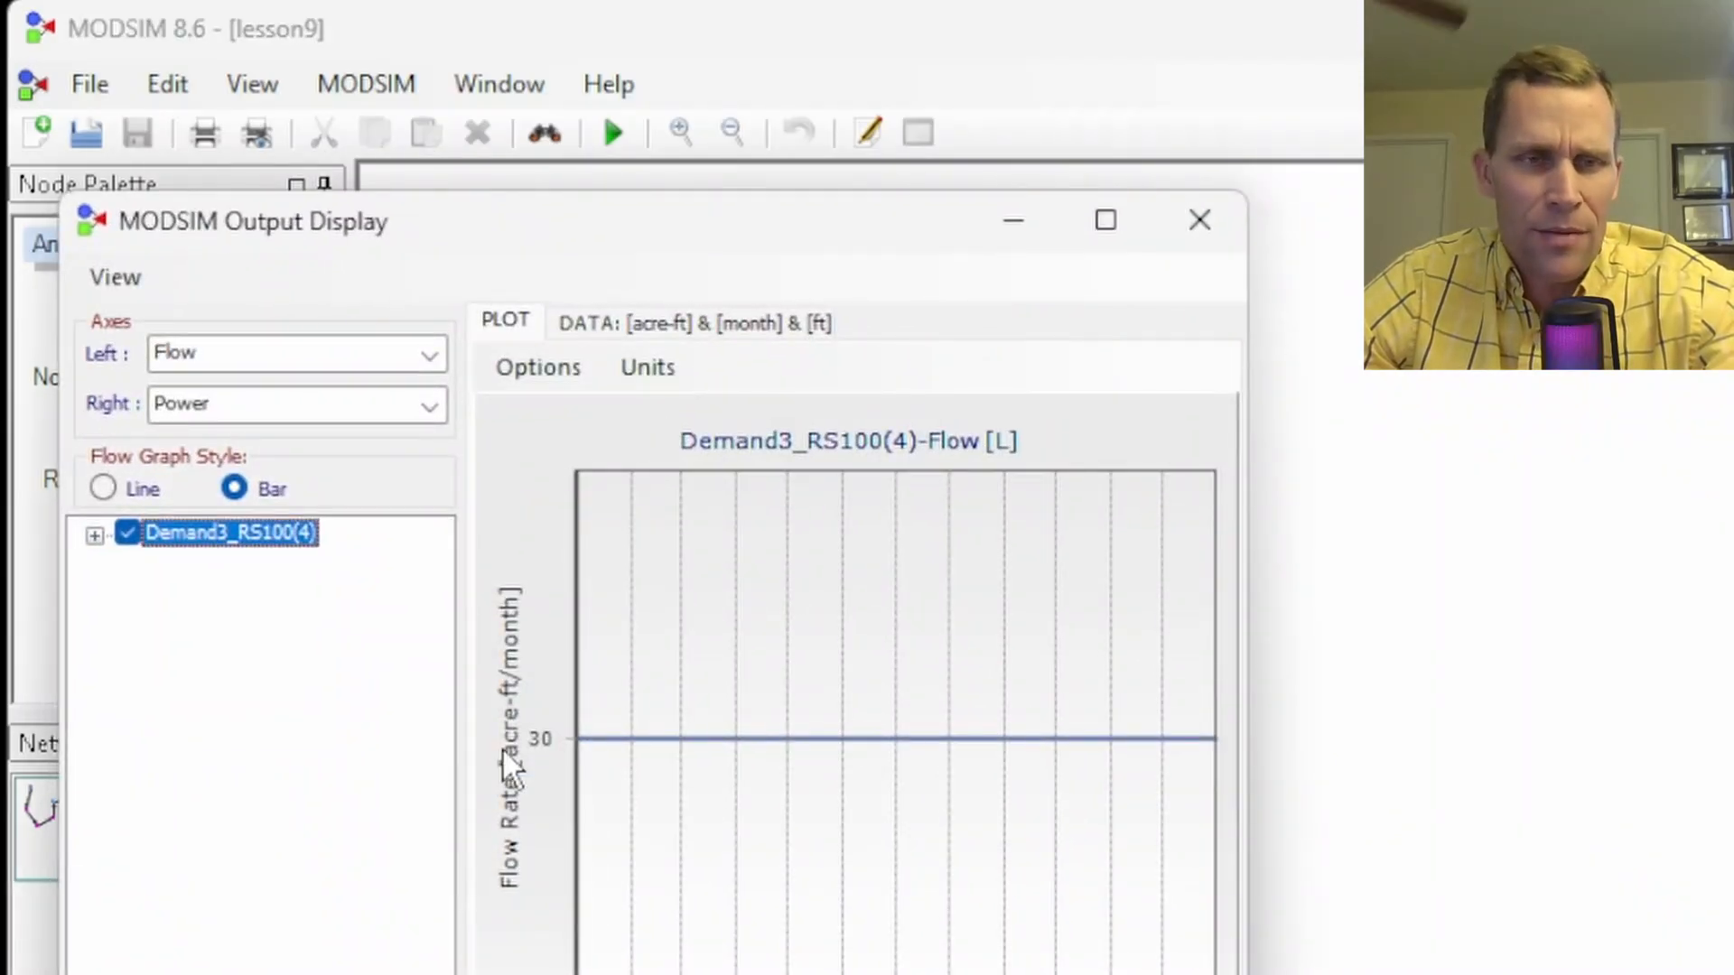
pyautogui.click(1182, 226)
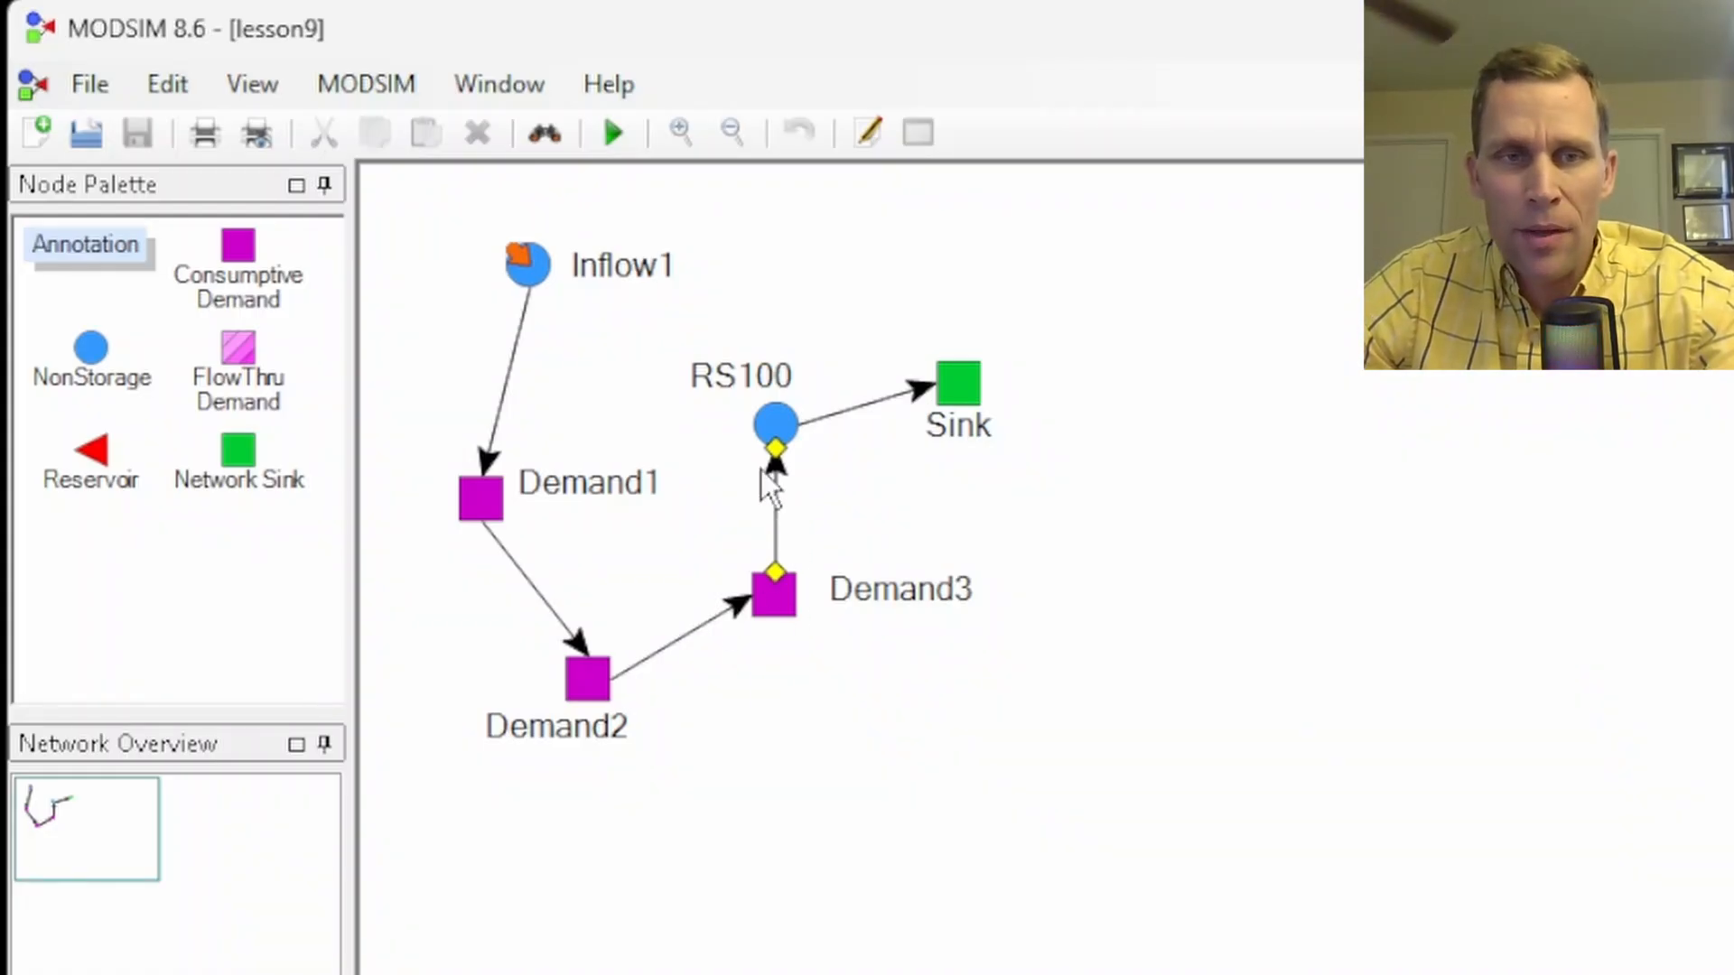
# - Add Demand2_Demand3 as a second watch link for Demand3 with the Minimum transference type, and apply the node properties
pyautogui.rightClick(773, 593)
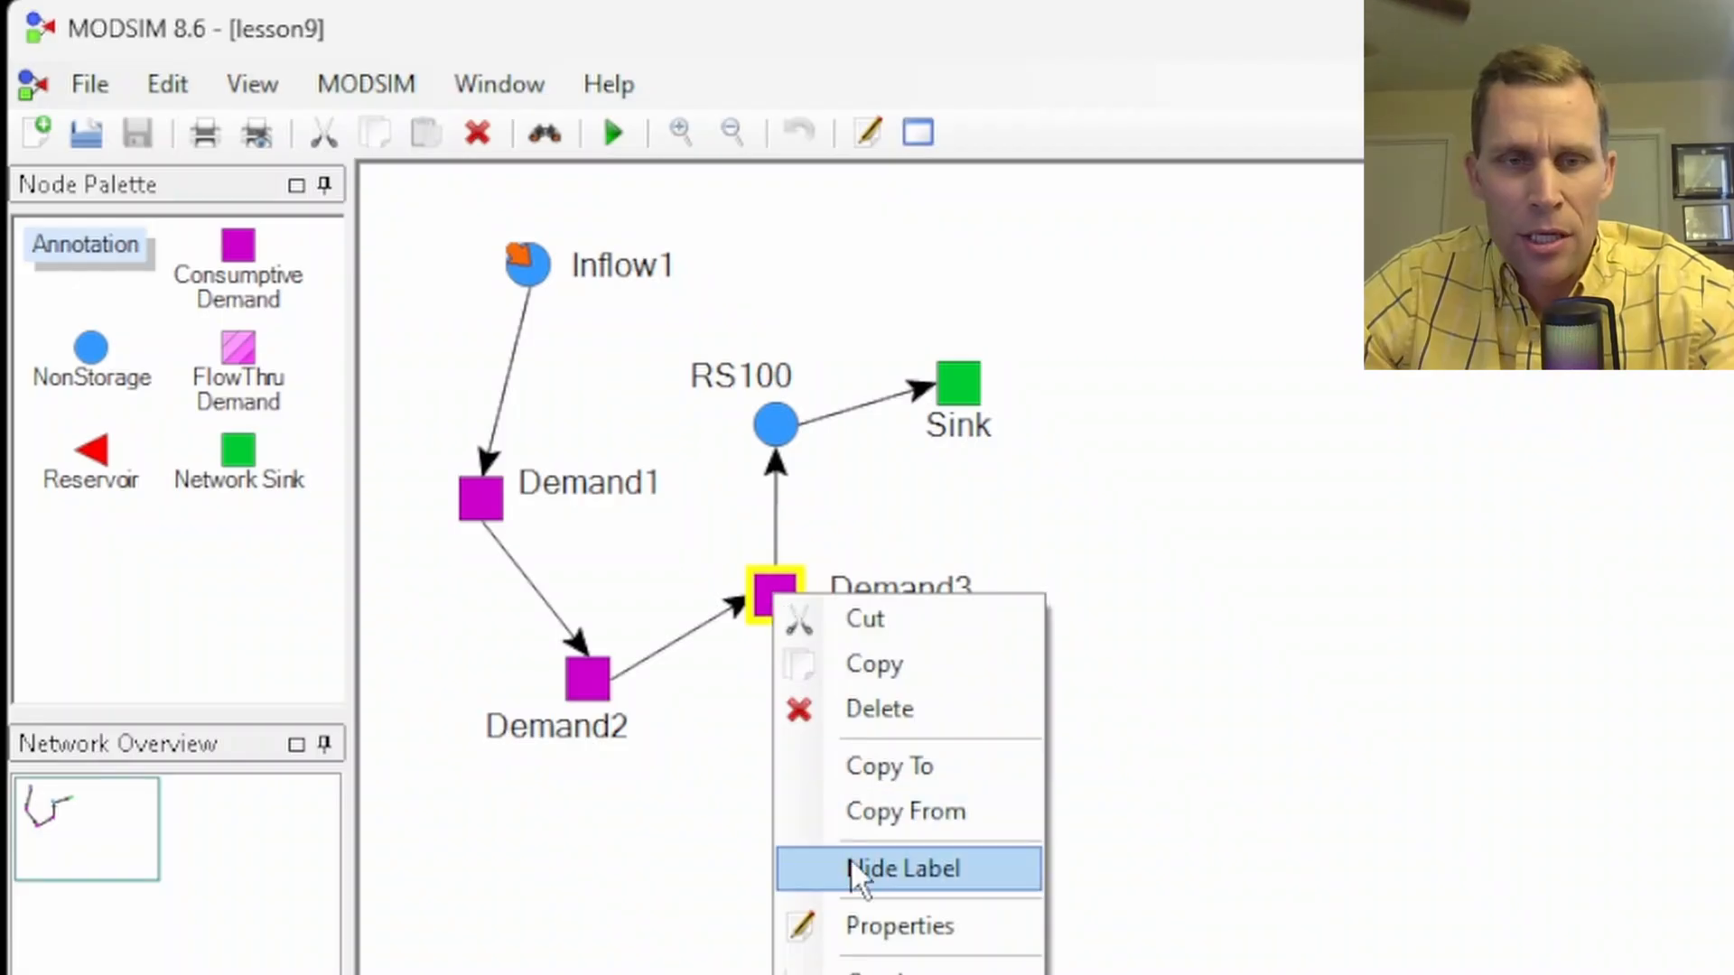
pyautogui.click(885, 926)
pyautogui.moveTo(591, 237); pyautogui.dragTo(1526, 98)
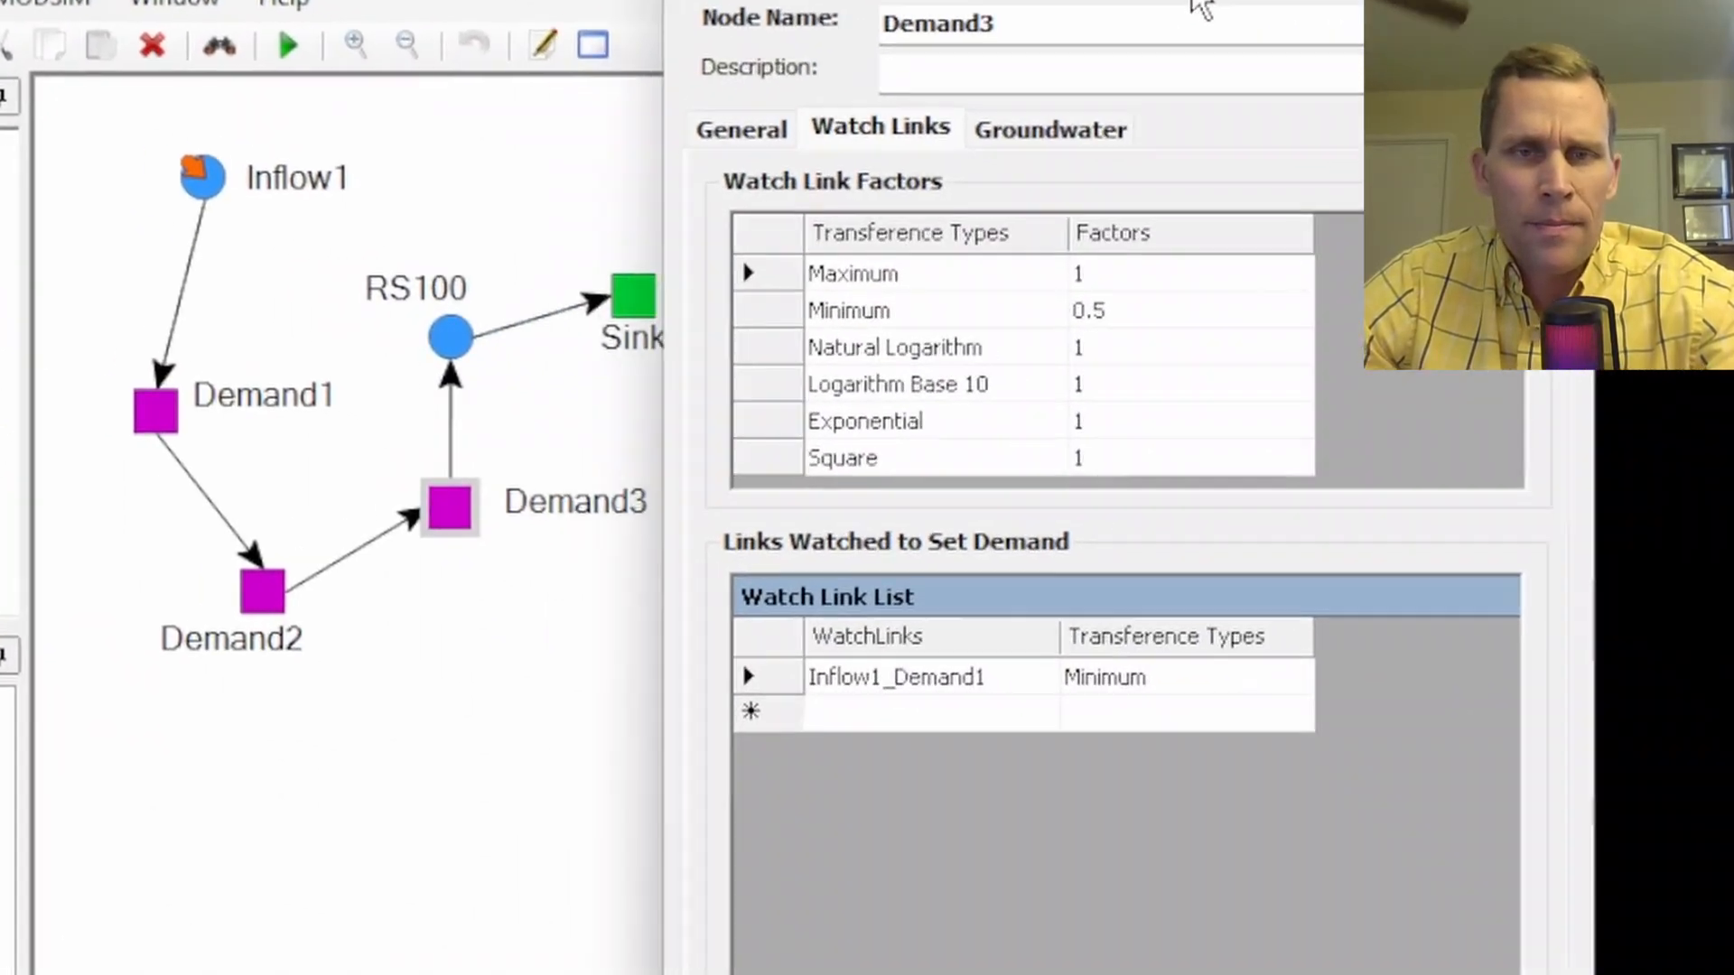
pyautogui.click(921, 716)
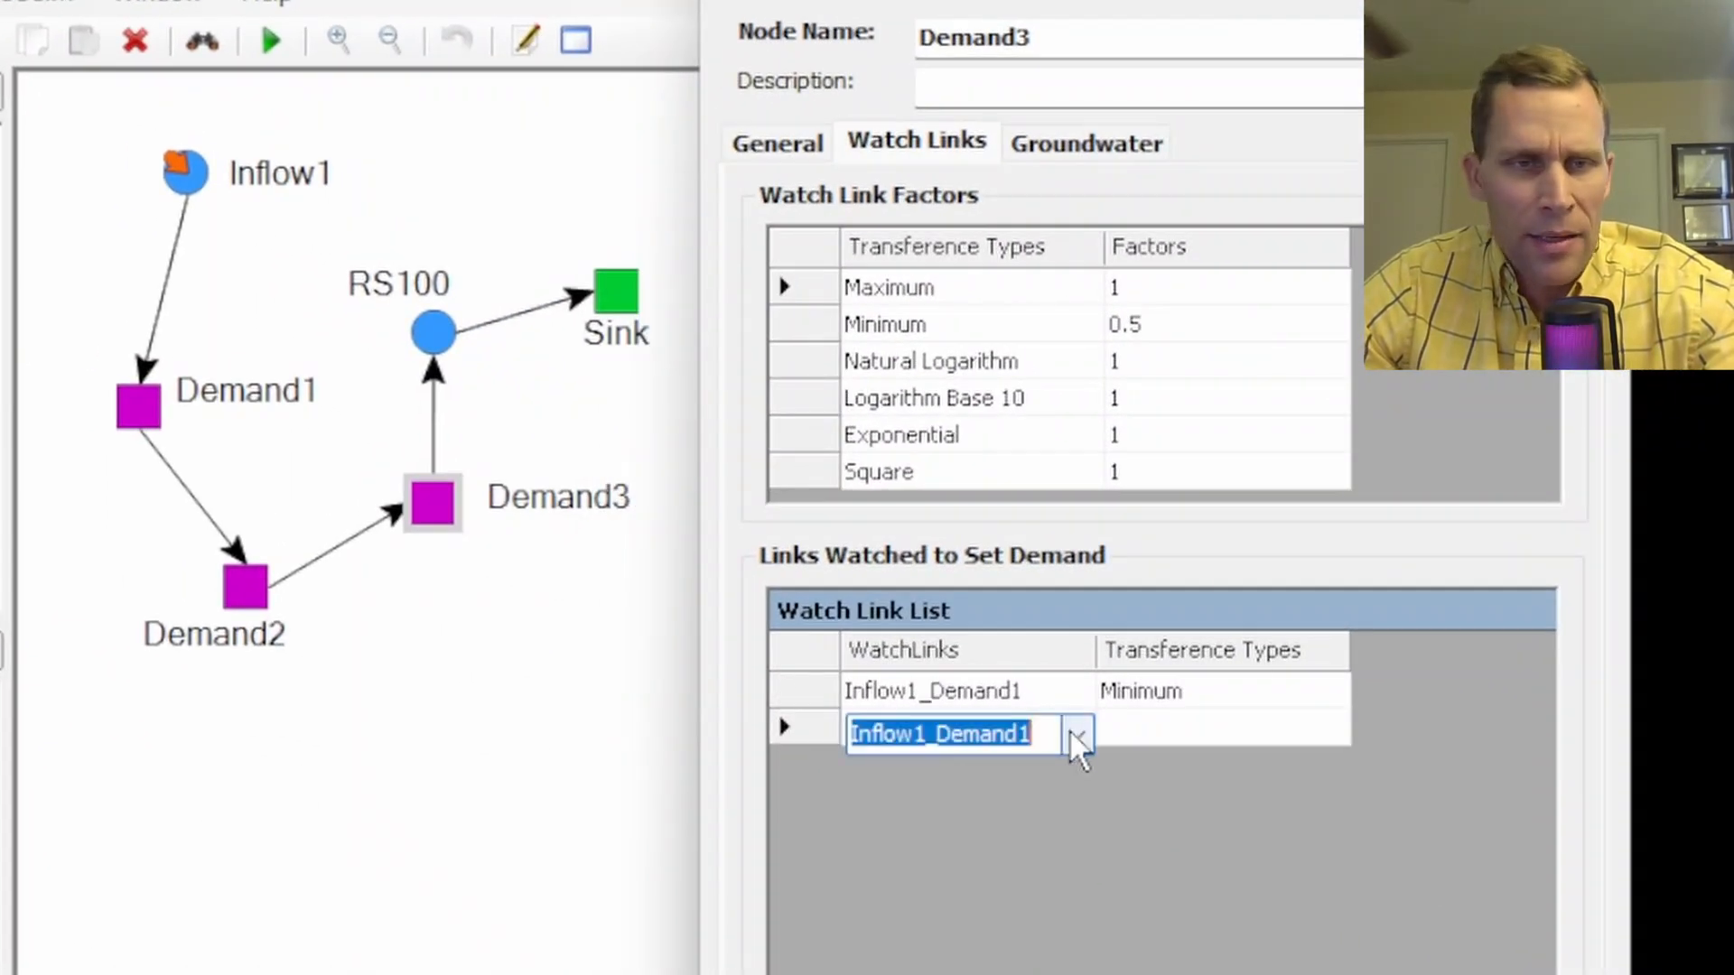
pyautogui.click(1041, 727)
pyautogui.click(994, 800)
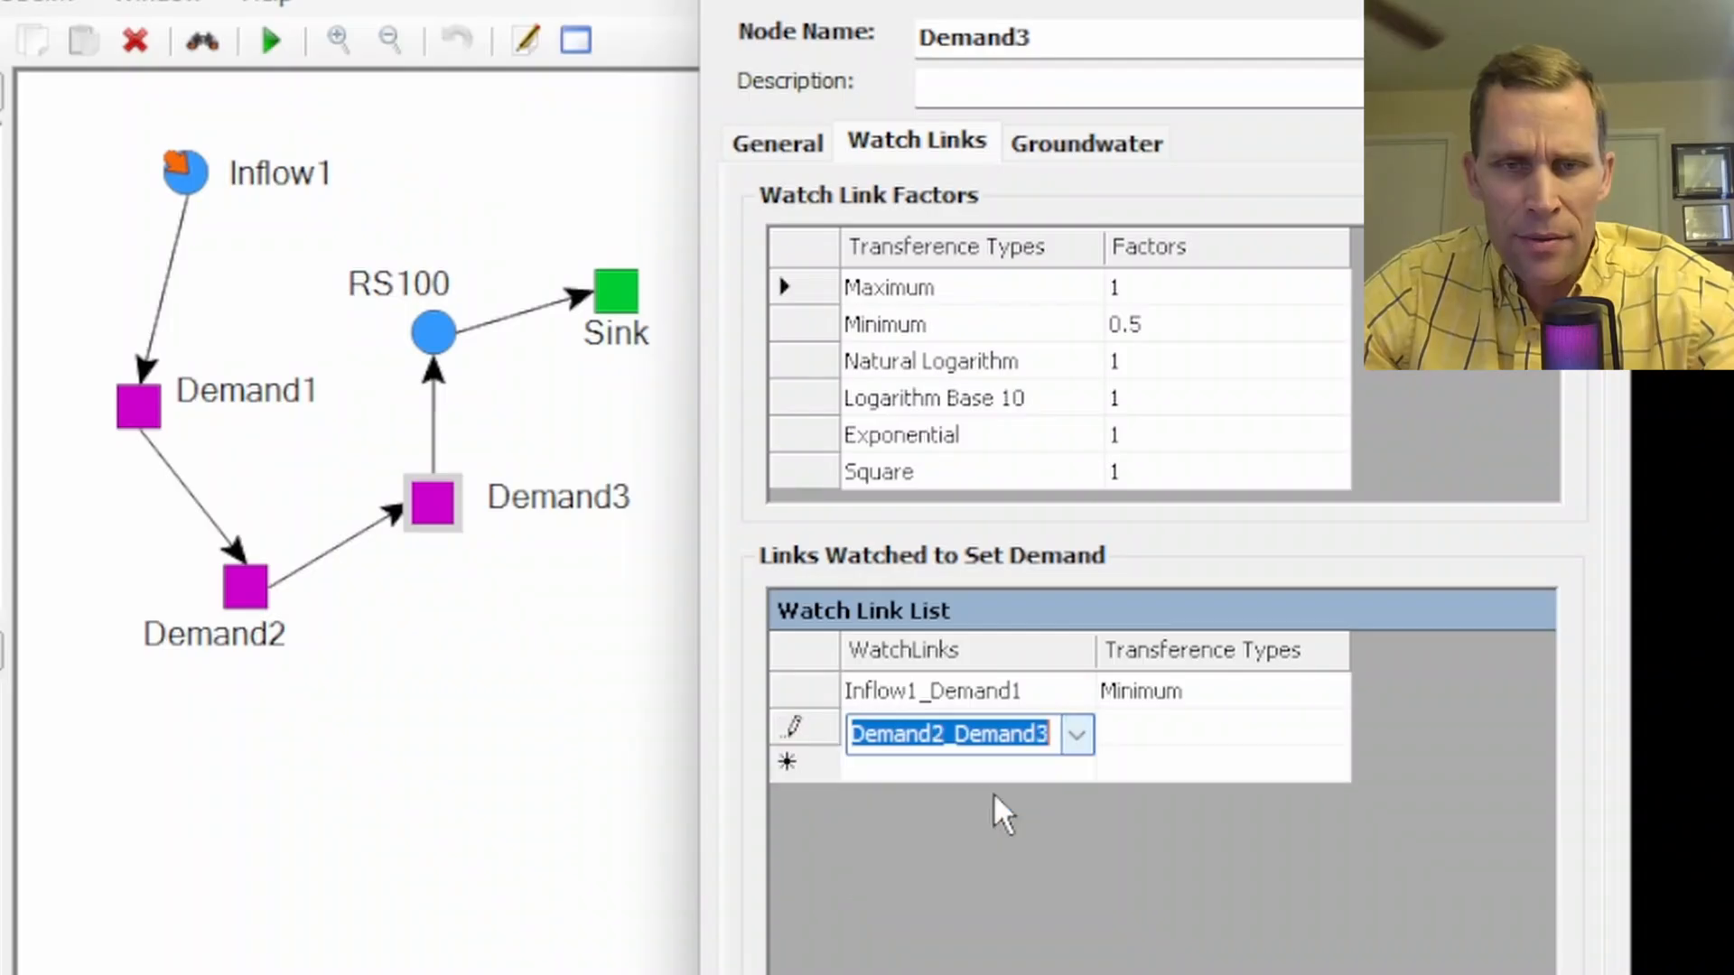
pyautogui.click(1184, 730)
pyautogui.click(1314, 728)
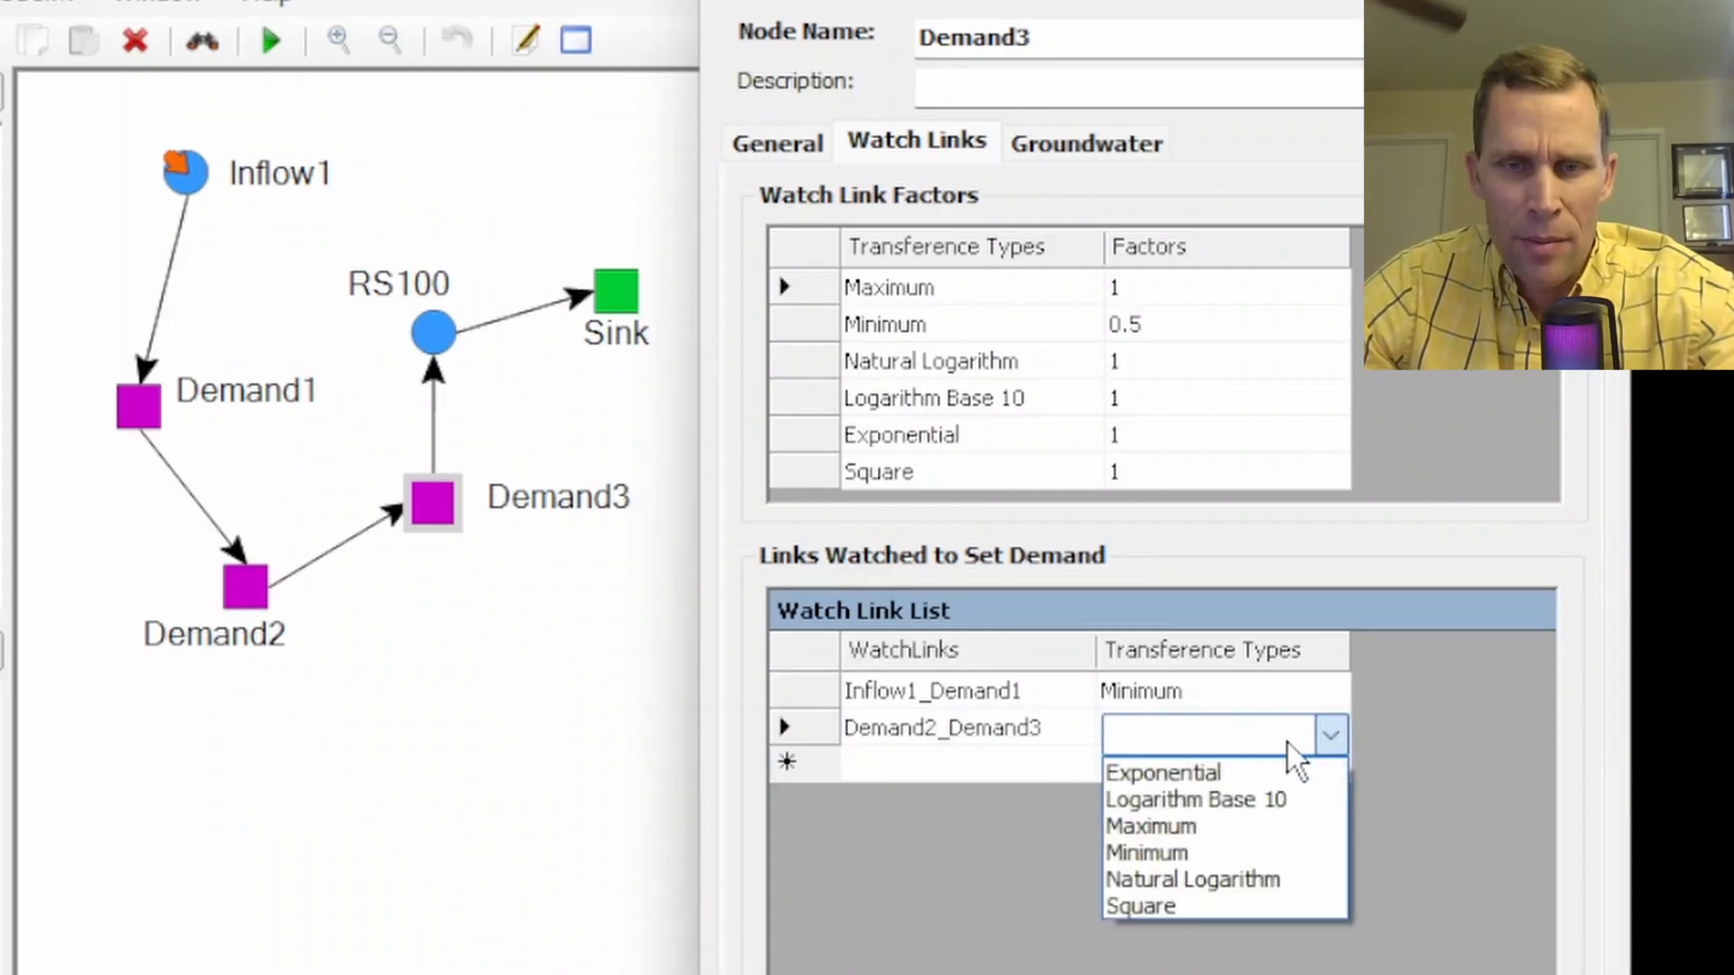
pyautogui.click(1175, 849)
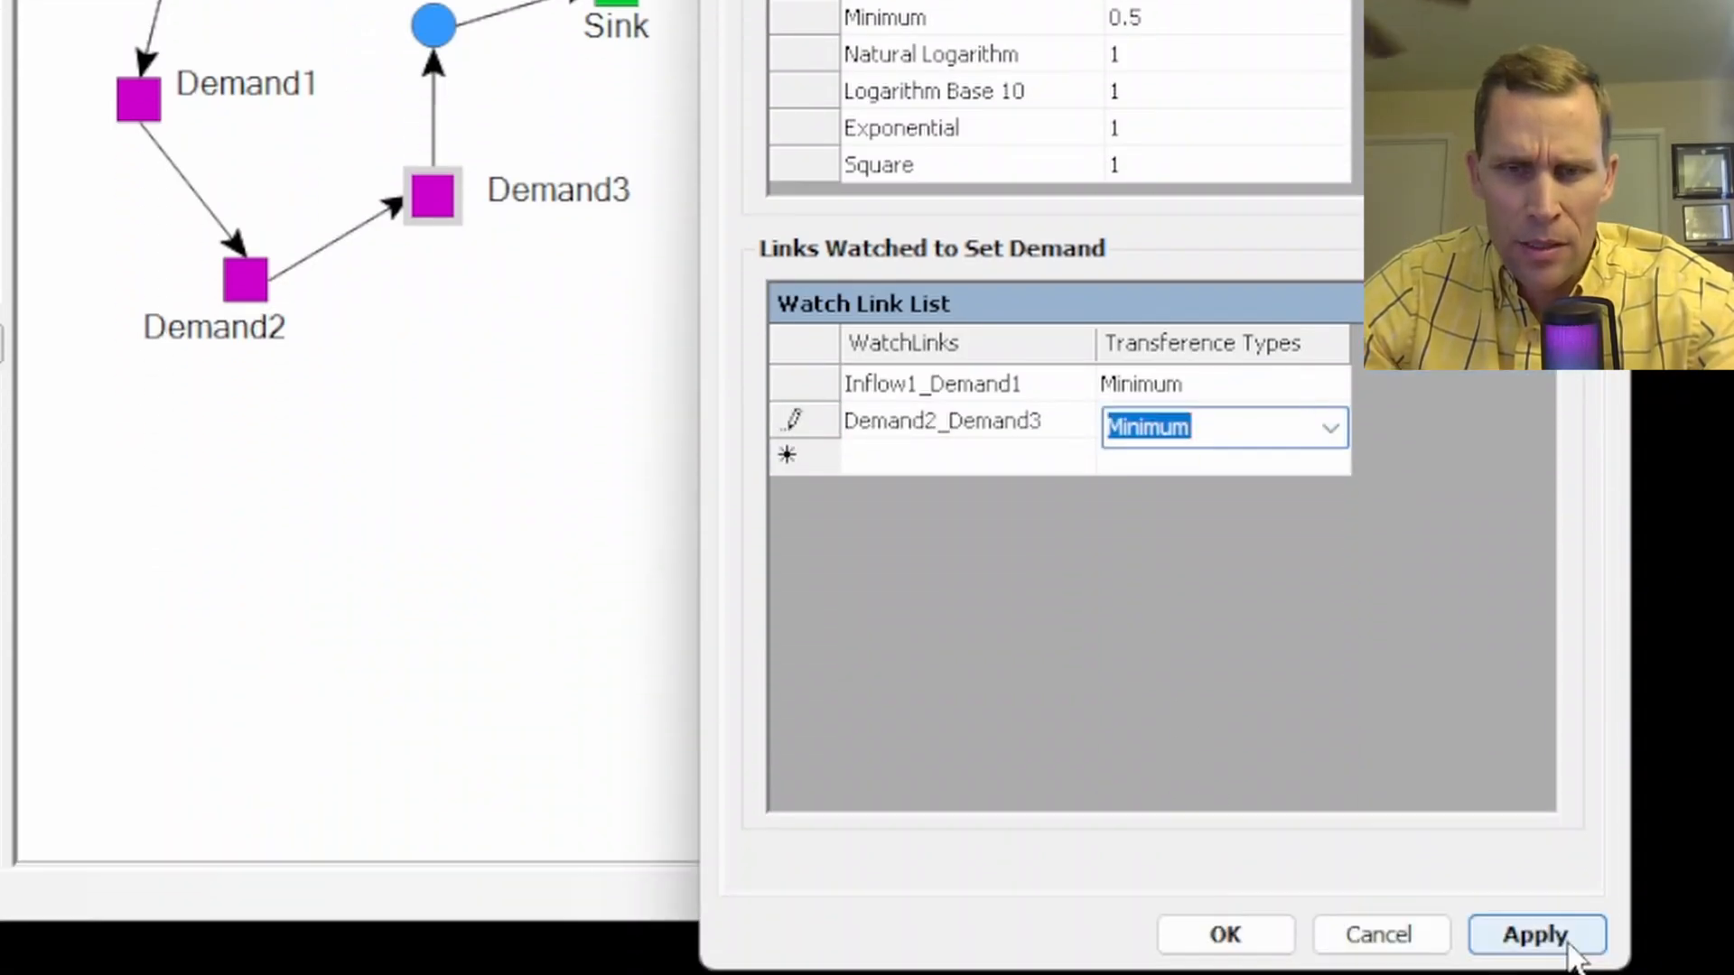
pyautogui.click(1499, 933)
pyautogui.click(1250, 925)
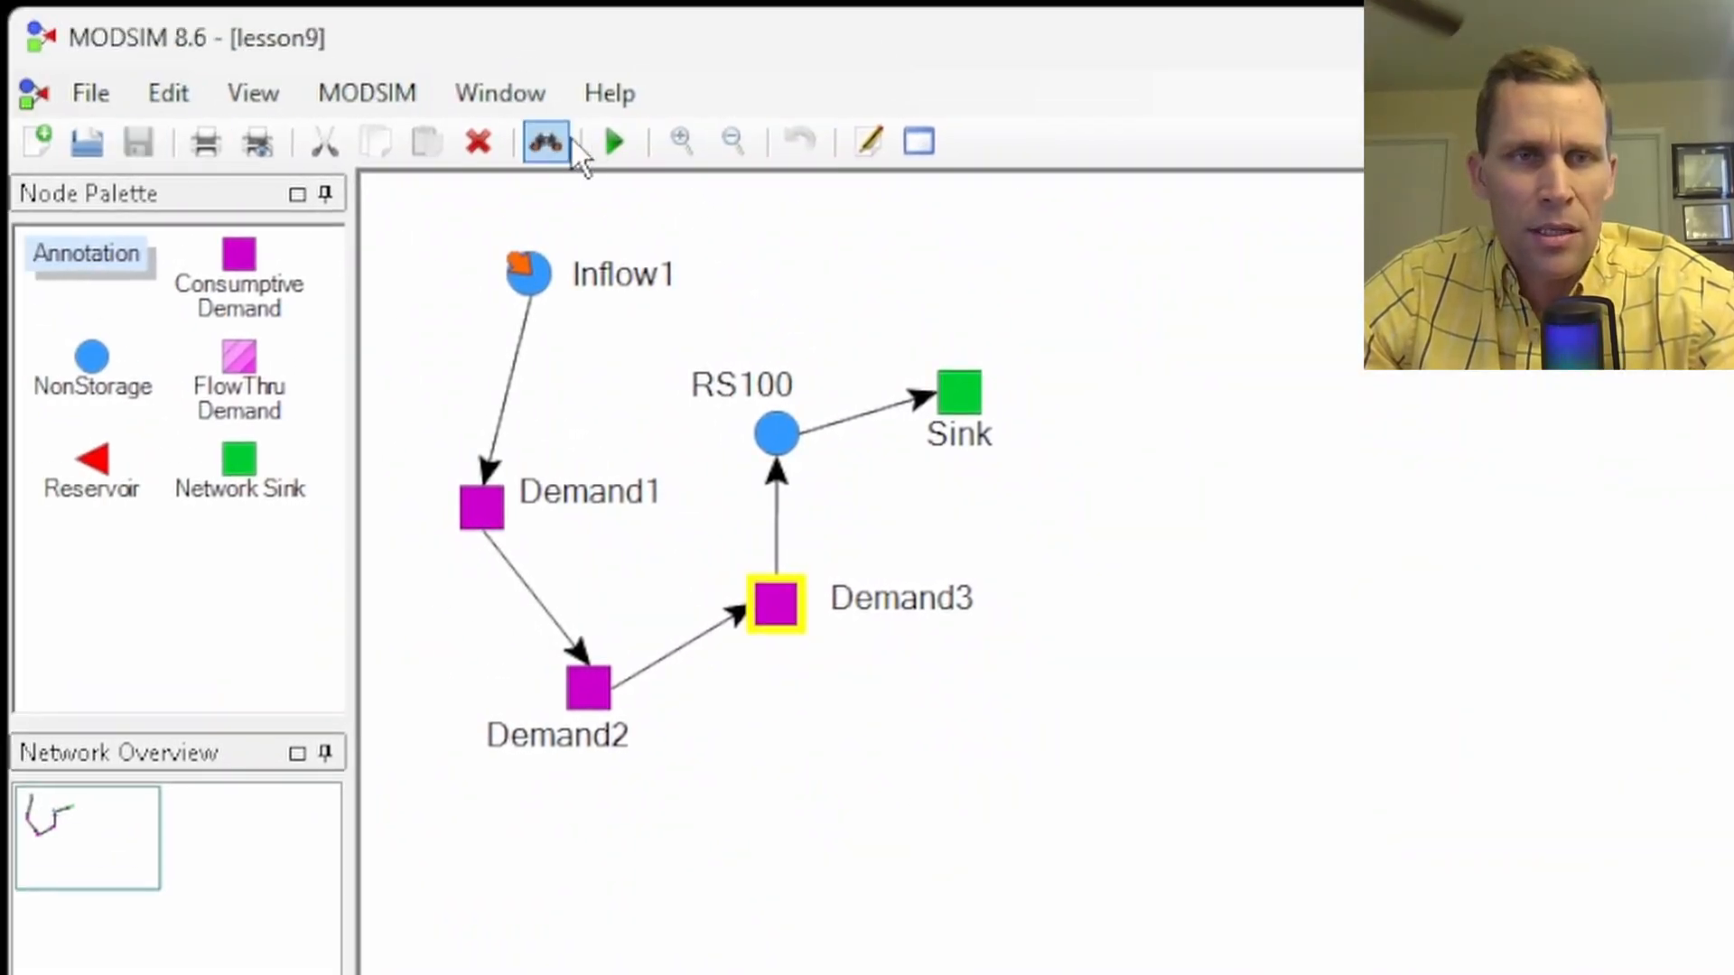
# - Rerun the simulation, graph the flow in the link from Demand3 to RS100, and close the output display
pyautogui.click(613, 140)
pyautogui.press('Return')
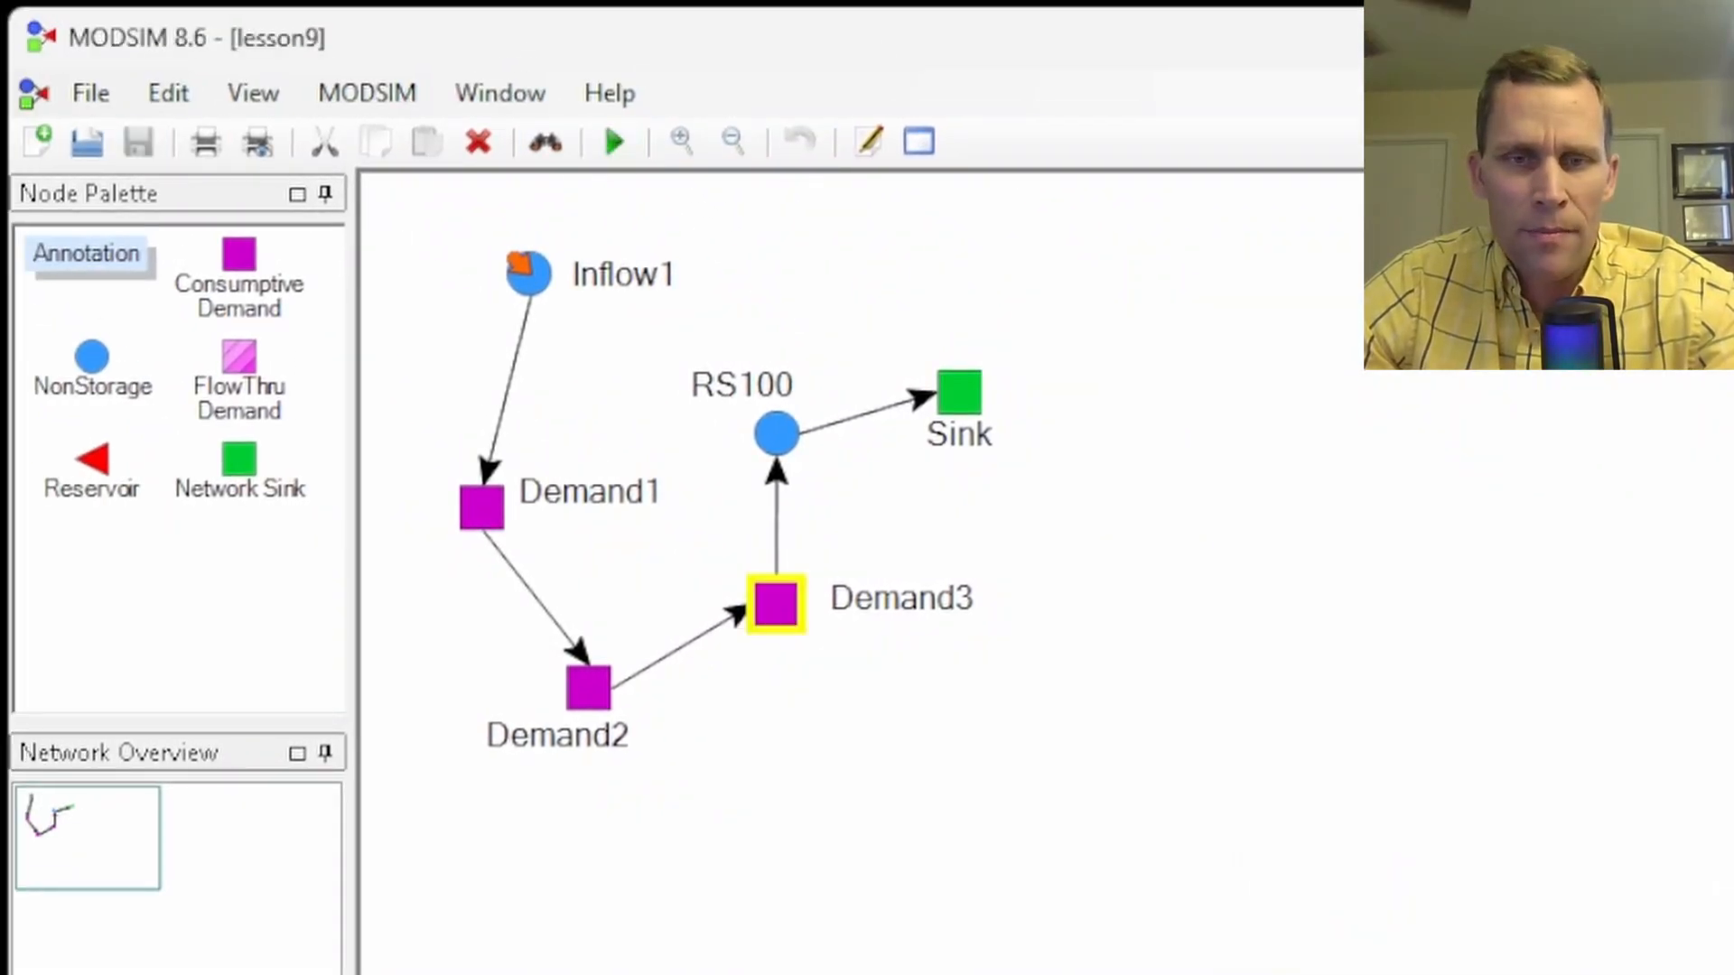
pyautogui.click(778, 525)
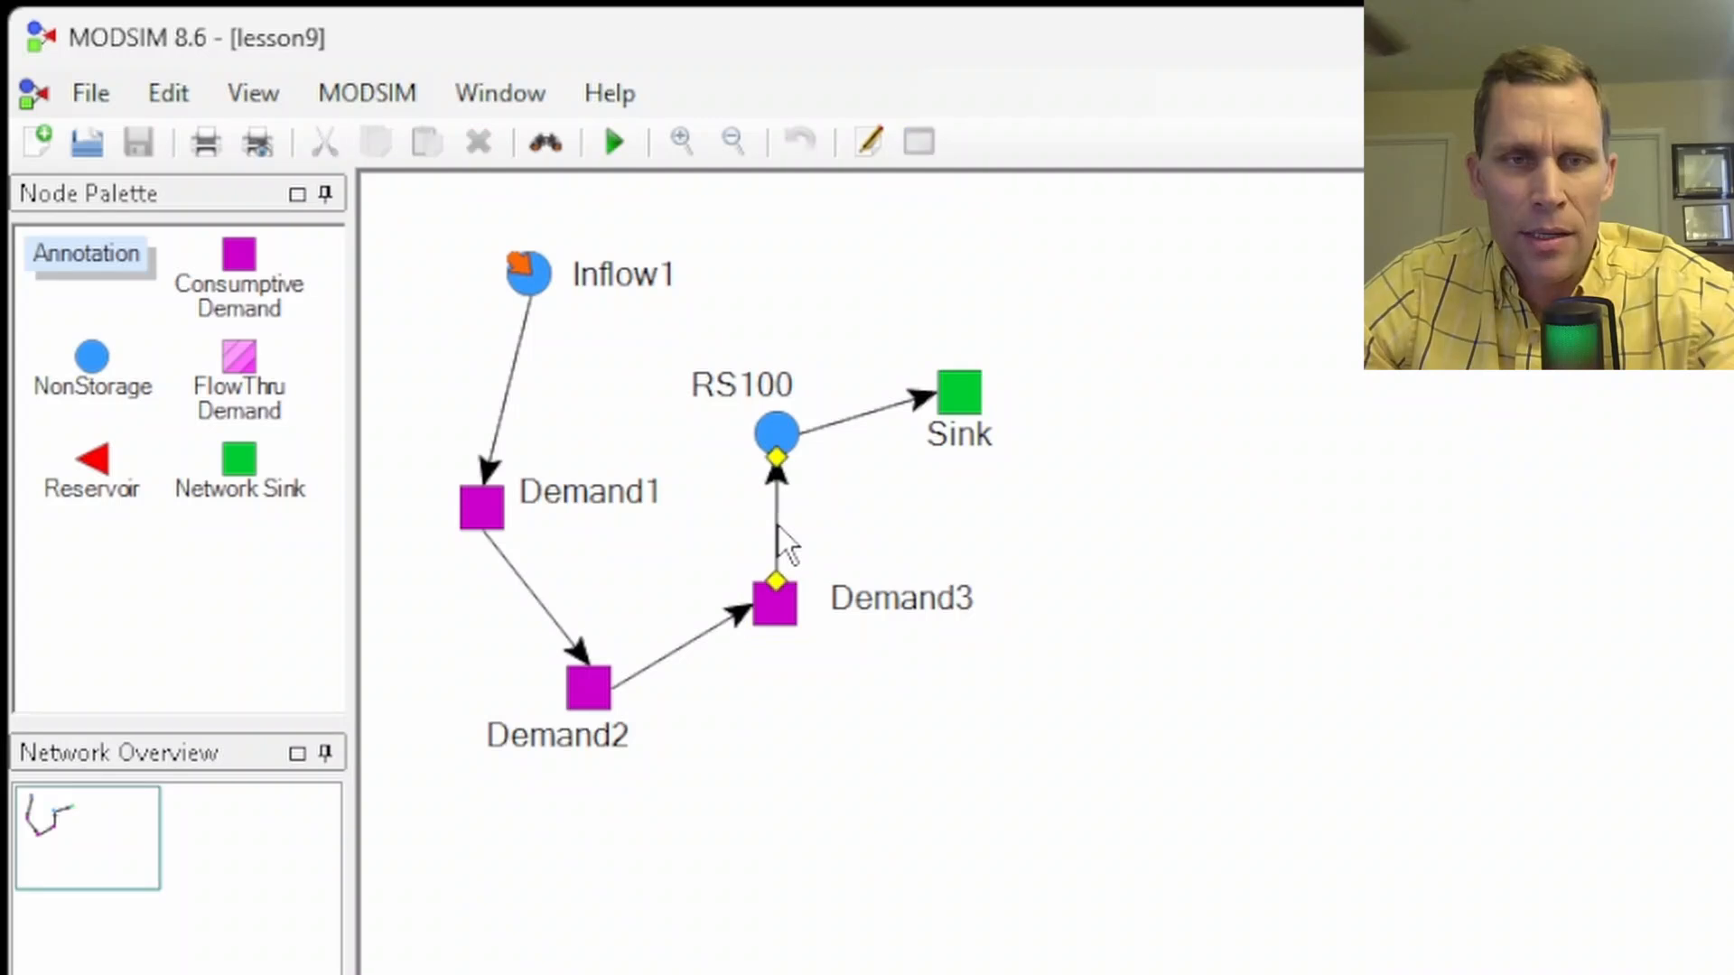
pyautogui.rightClick(779, 525)
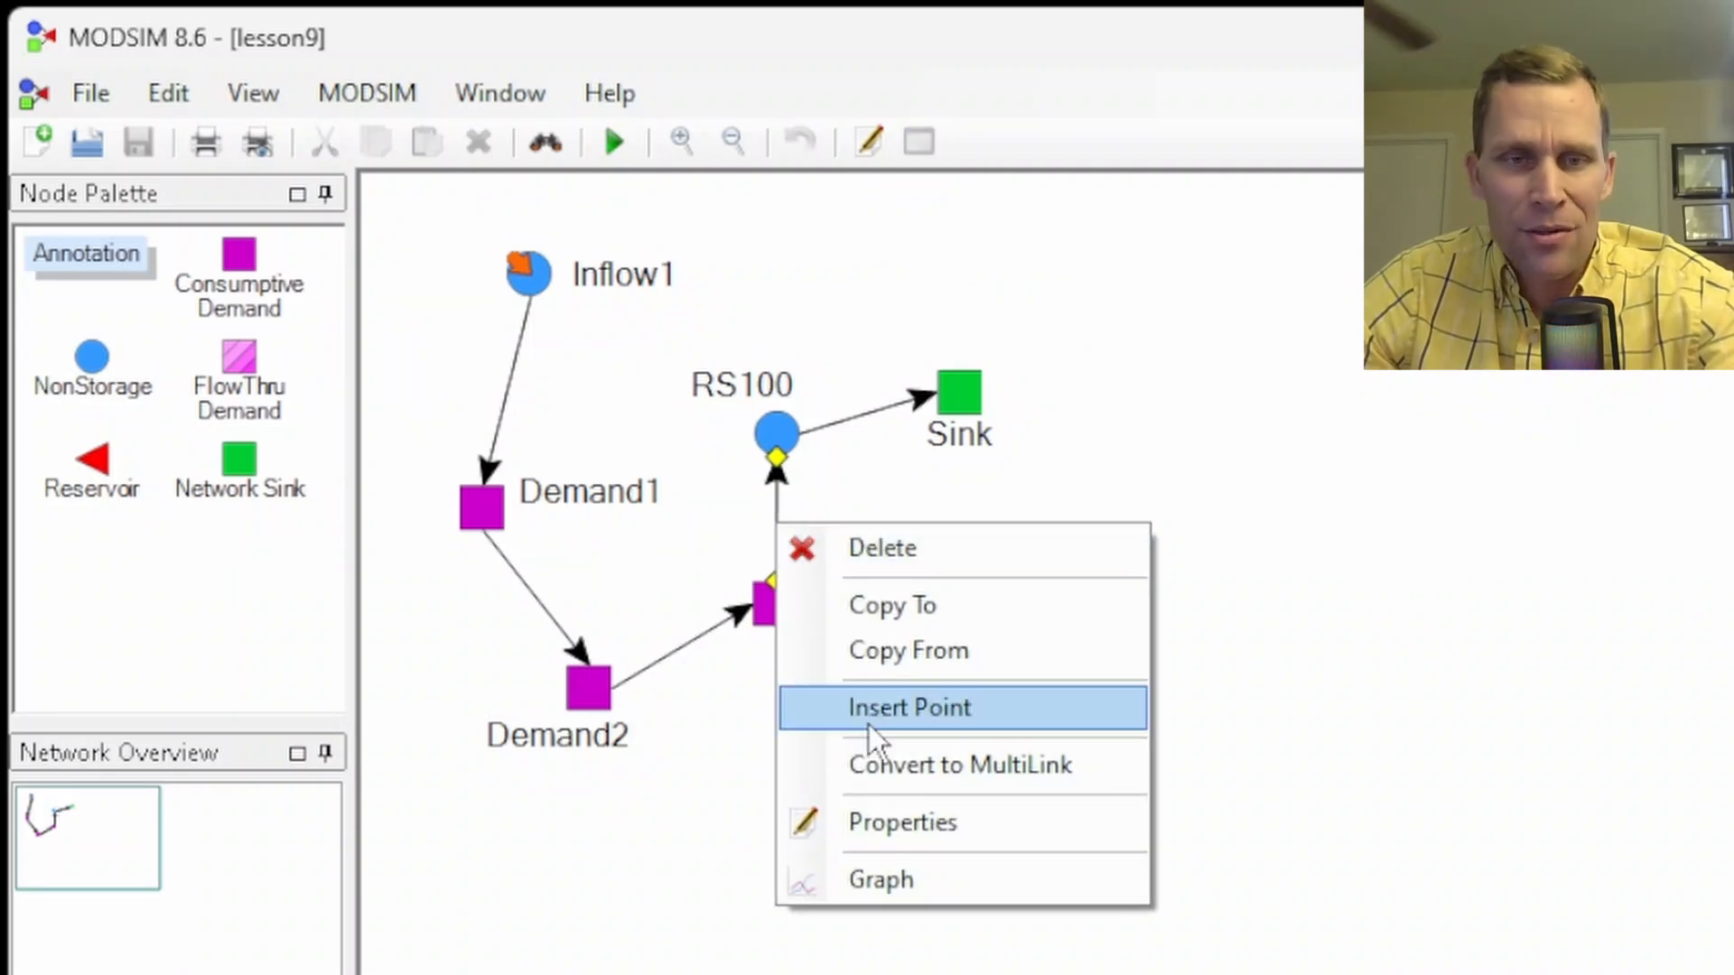
pyautogui.click(901, 876)
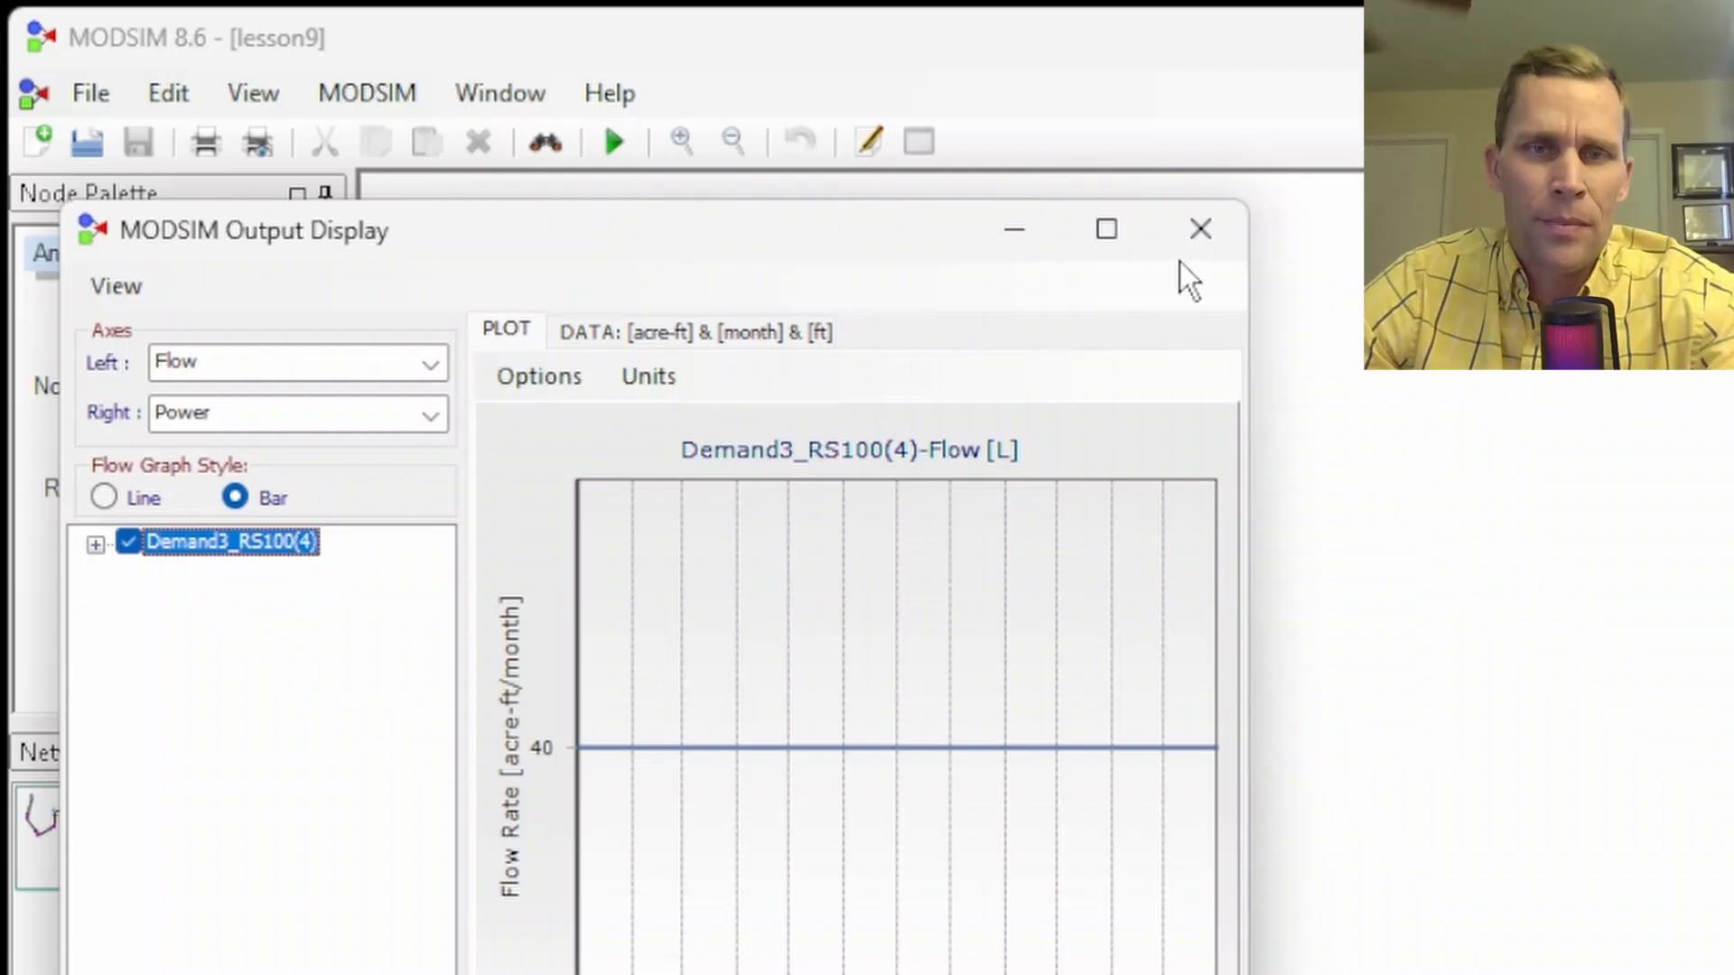
pyautogui.click(1198, 231)
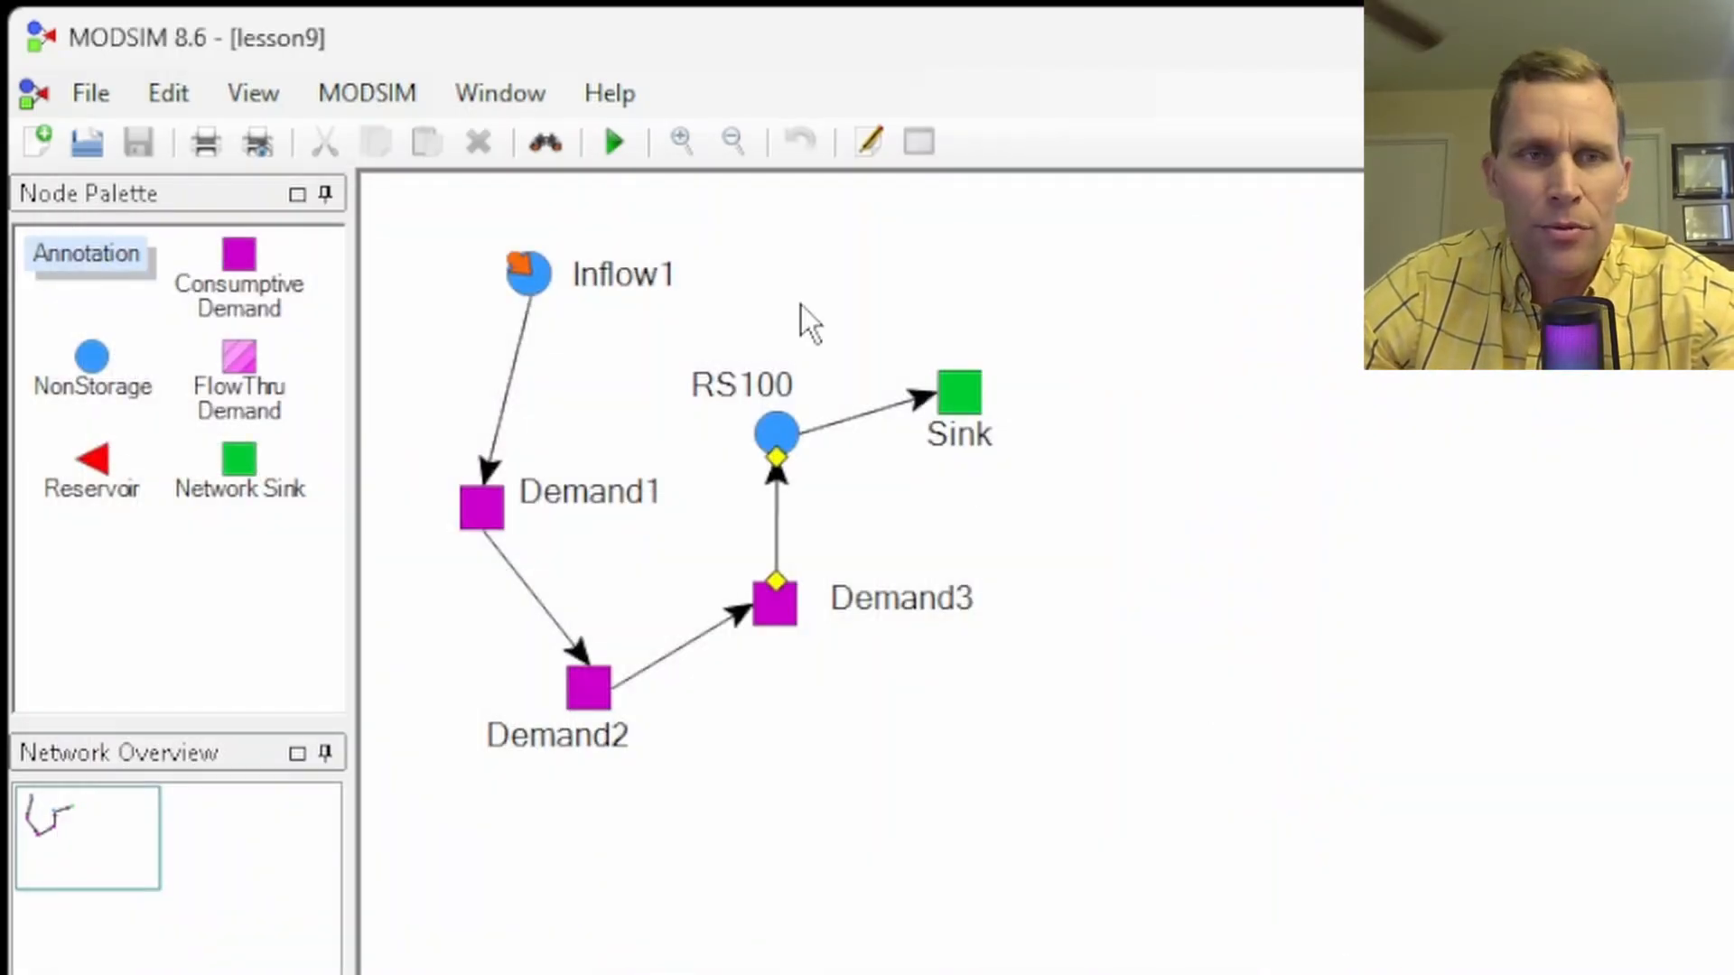
pyautogui.click(362, 92)
pyautogui.click(403, 140)
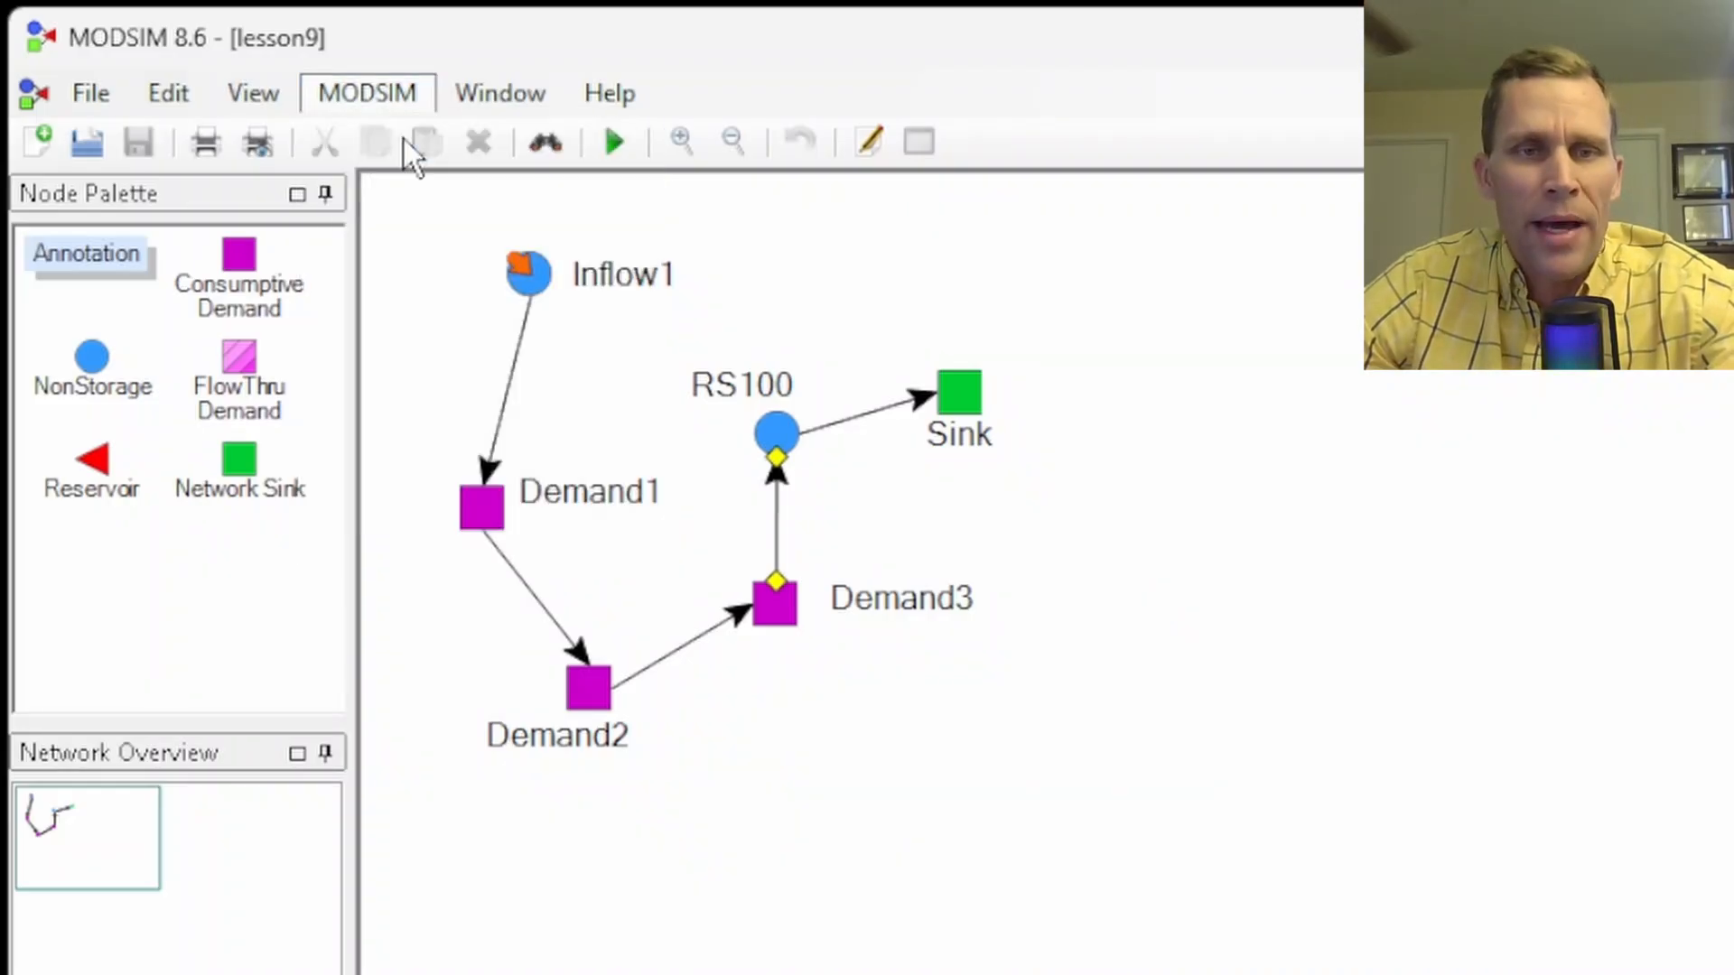
# - Check the decimal precision option in the network settings, then consult the demand equation in the User's Manual in Adobe Acrobat
pyautogui.moveTo(400, 264); pyautogui.dragTo(1310, 175)
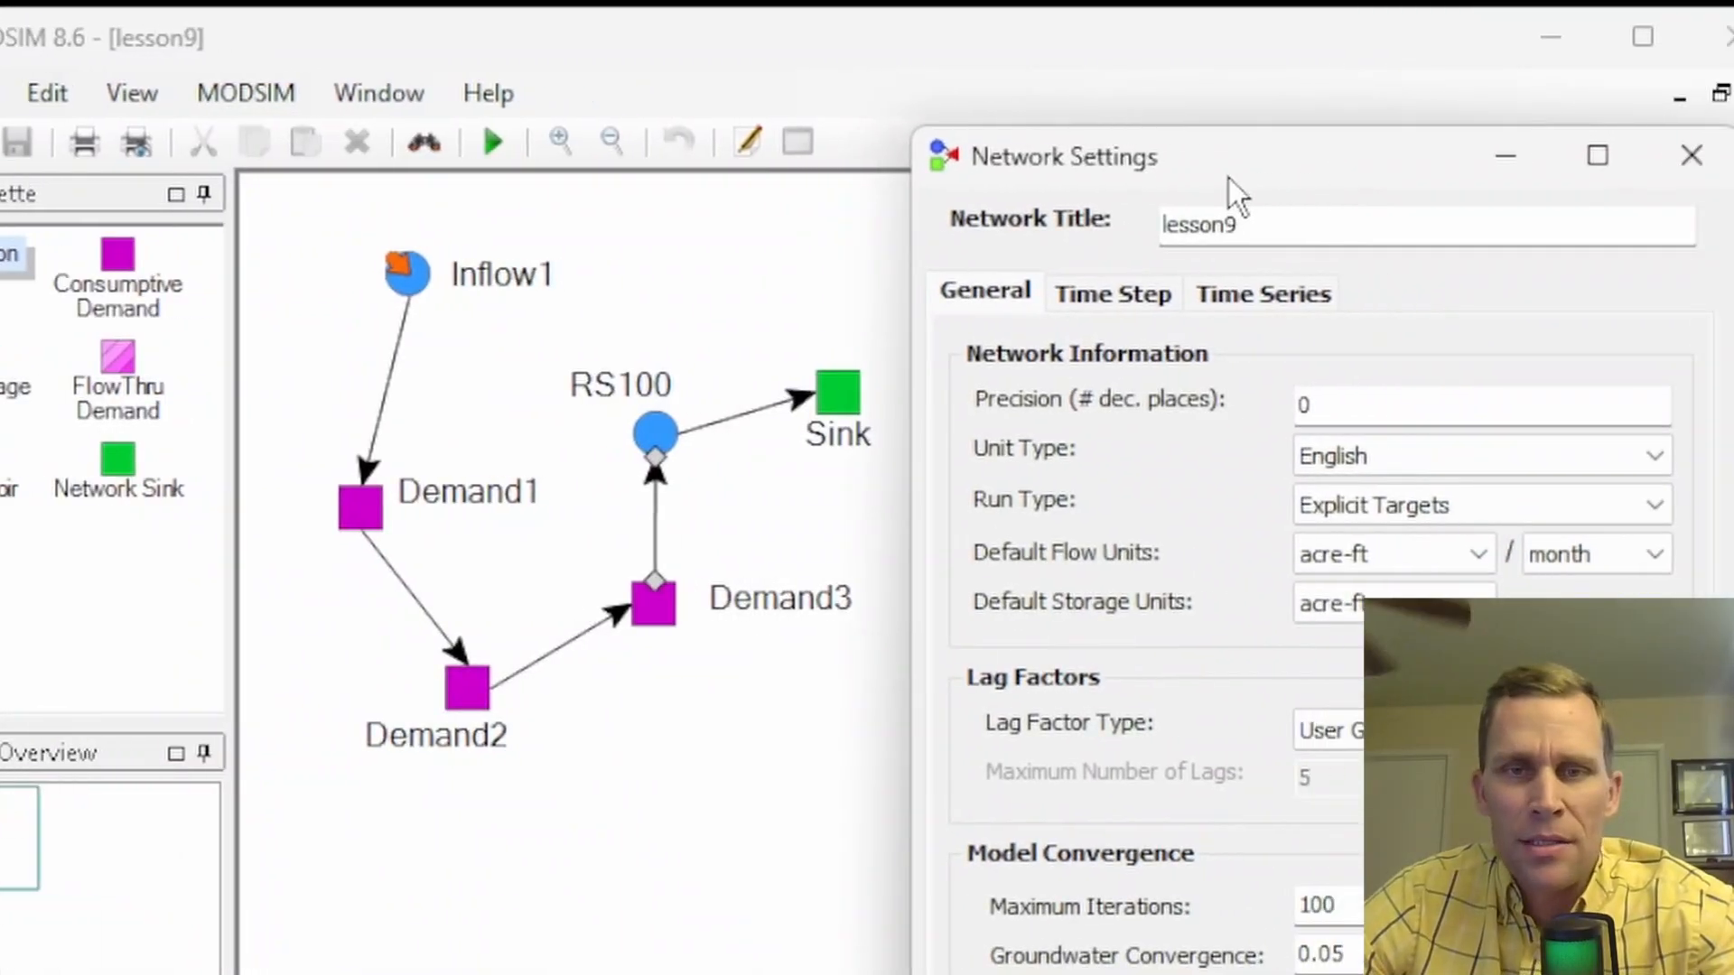
pyautogui.doubleClick(1436, 417)
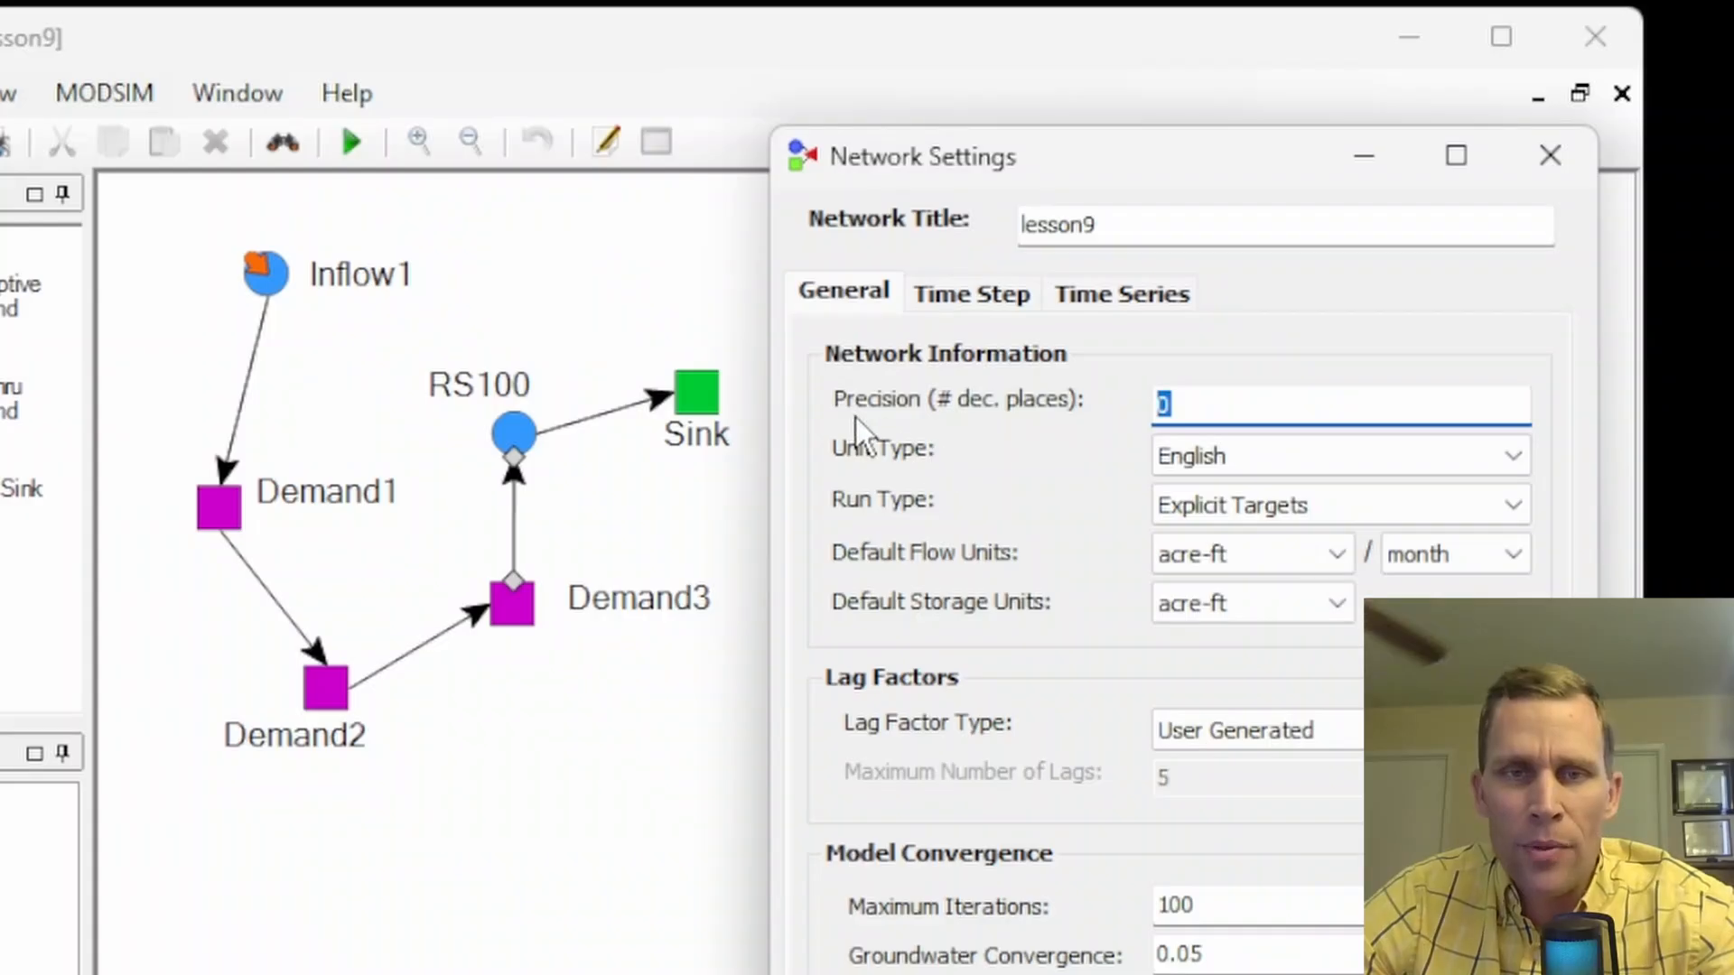
pyautogui.click(1555, 159)
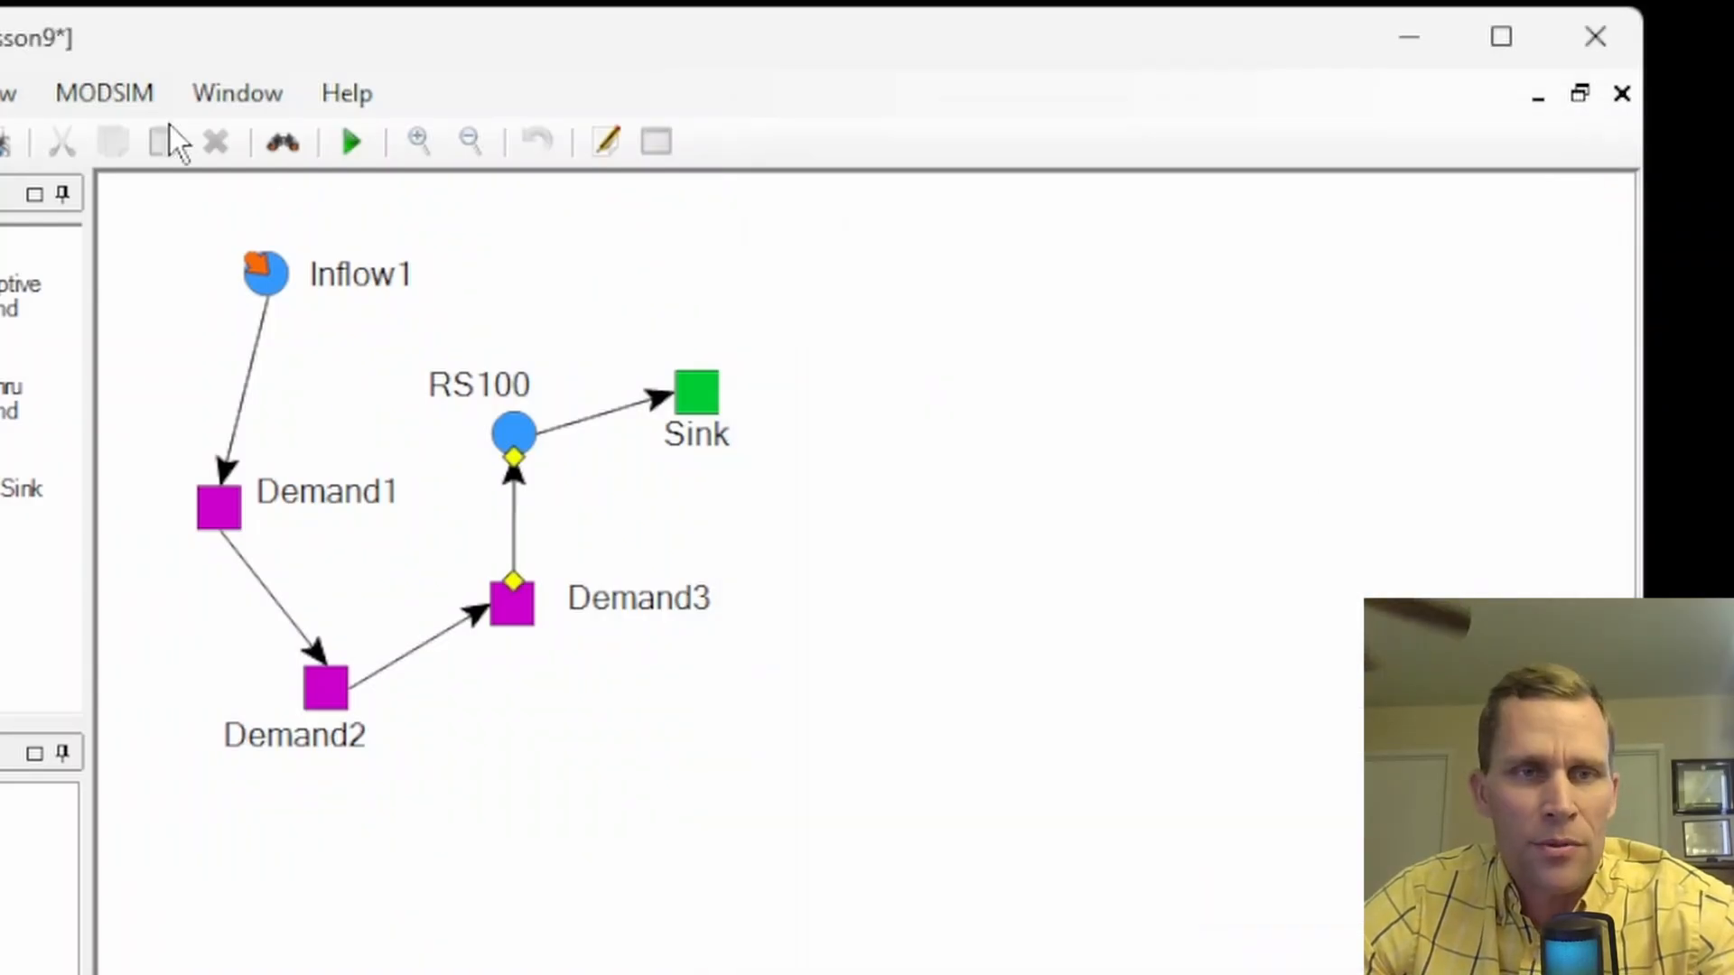
pyautogui.click(111, 90)
pyautogui.click(144, 143)
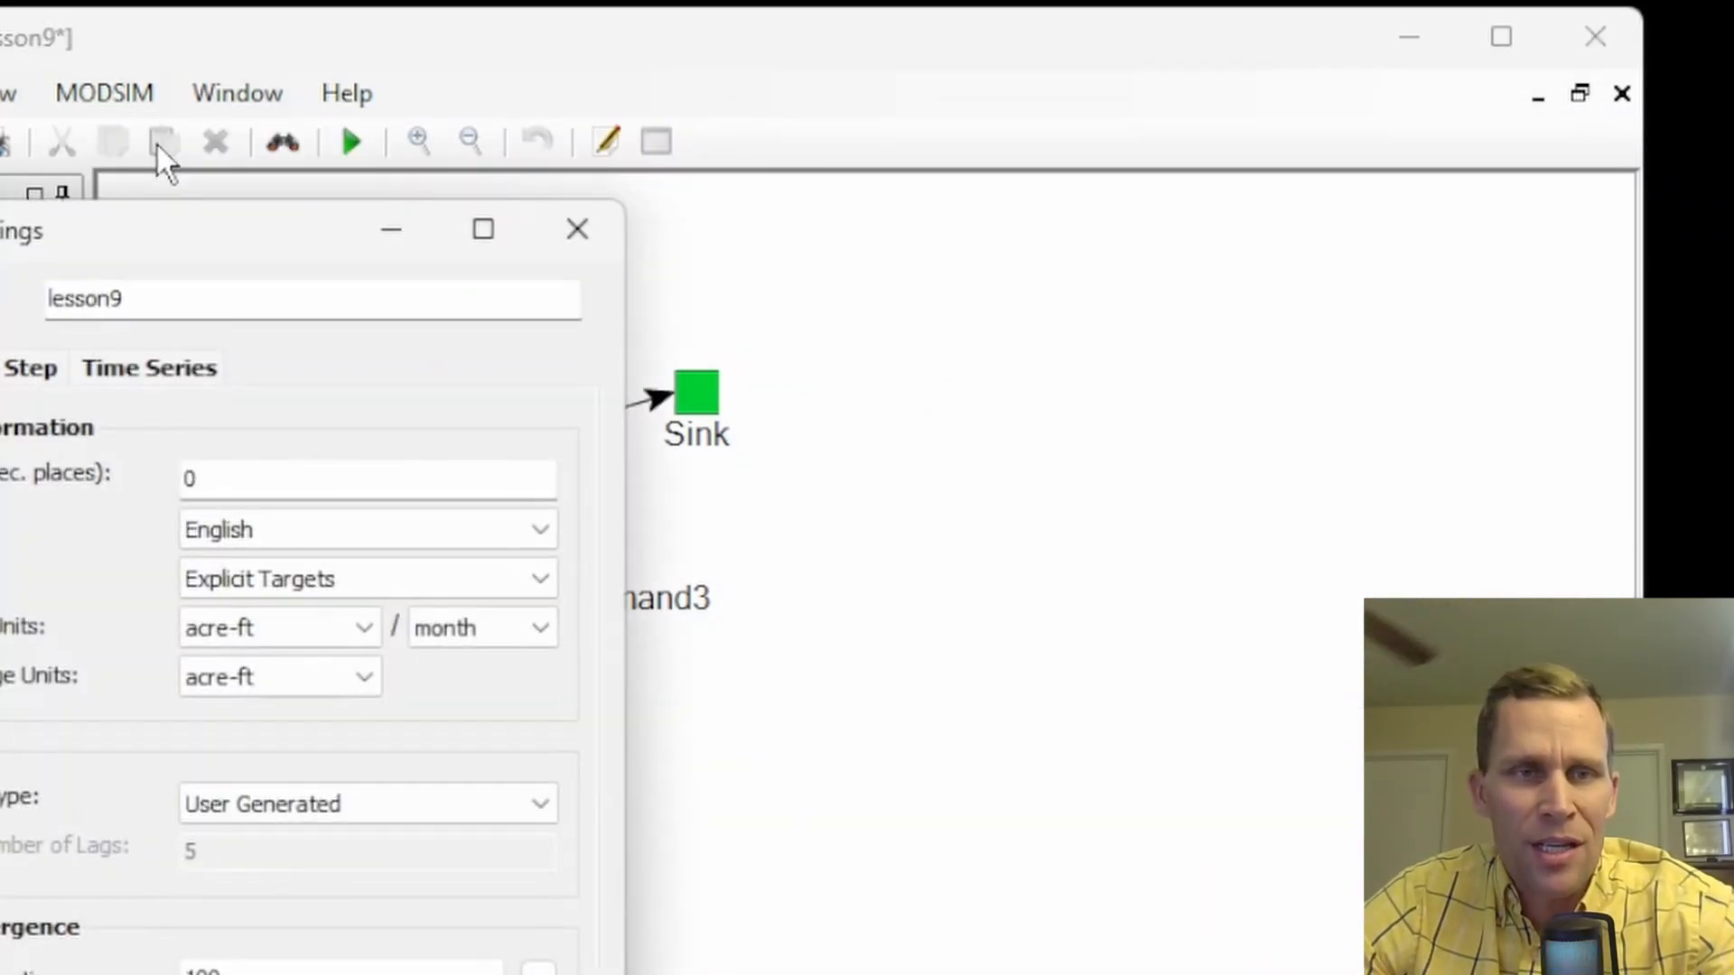
pyautogui.moveTo(166, 233); pyautogui.dragTo(1142, 185)
pyautogui.doubleClick(1192, 429)
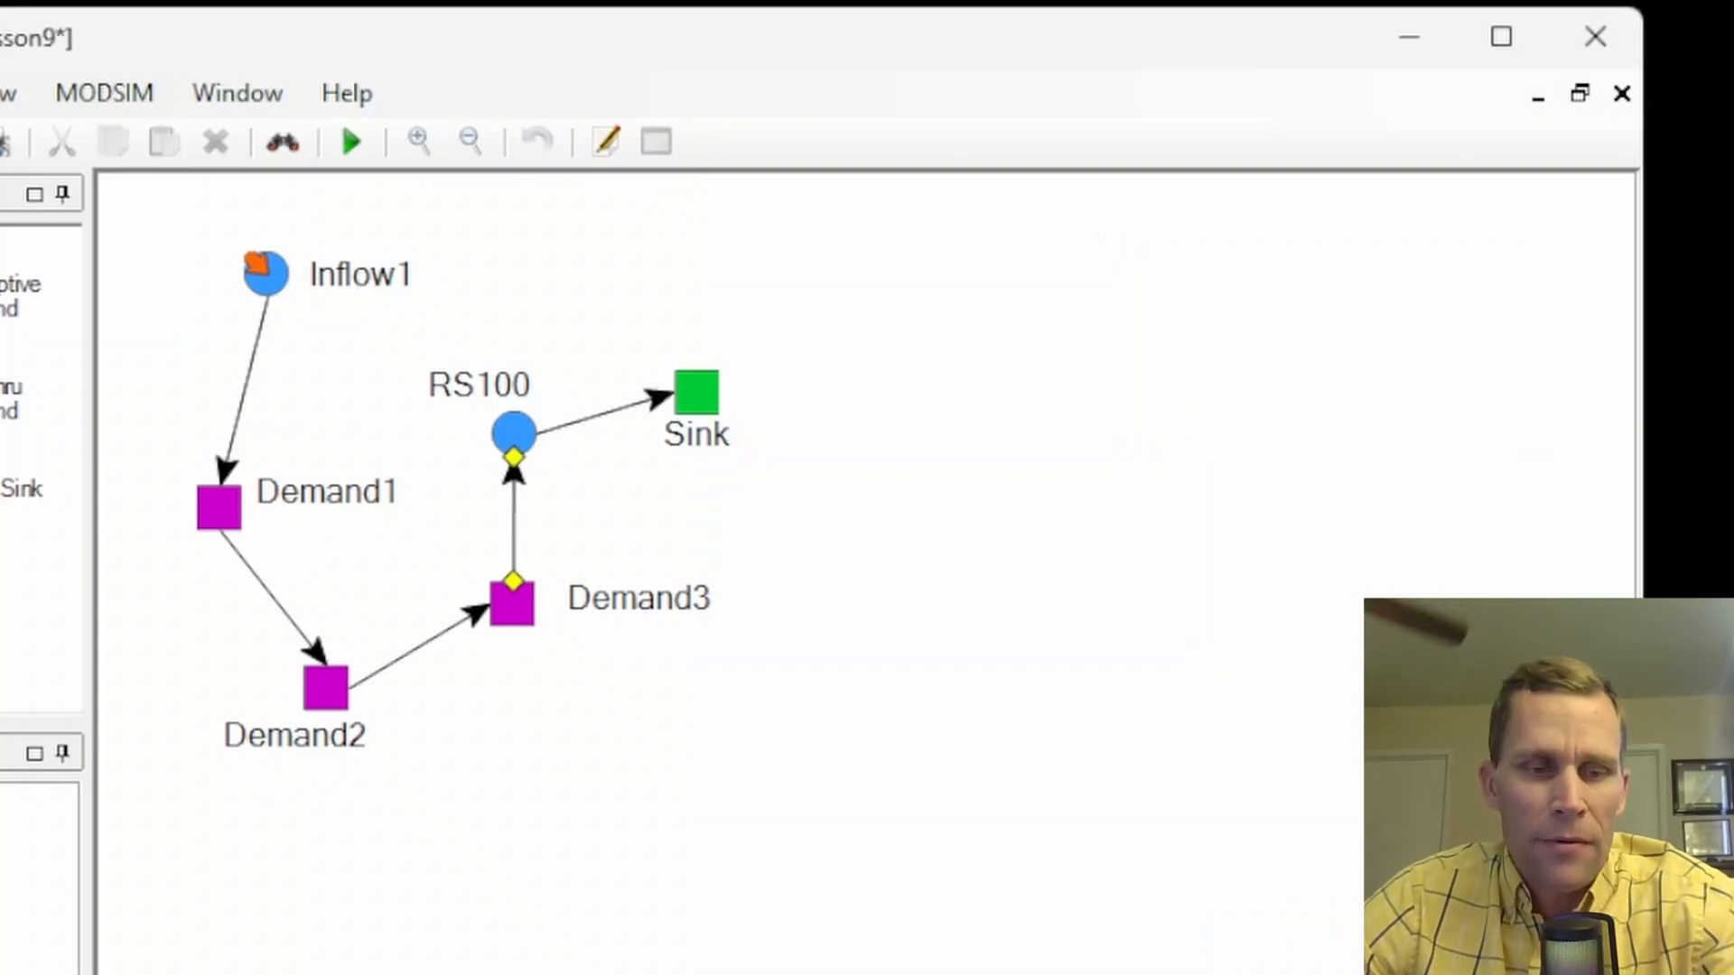
pyautogui.hotkey('alt', 'Tab')
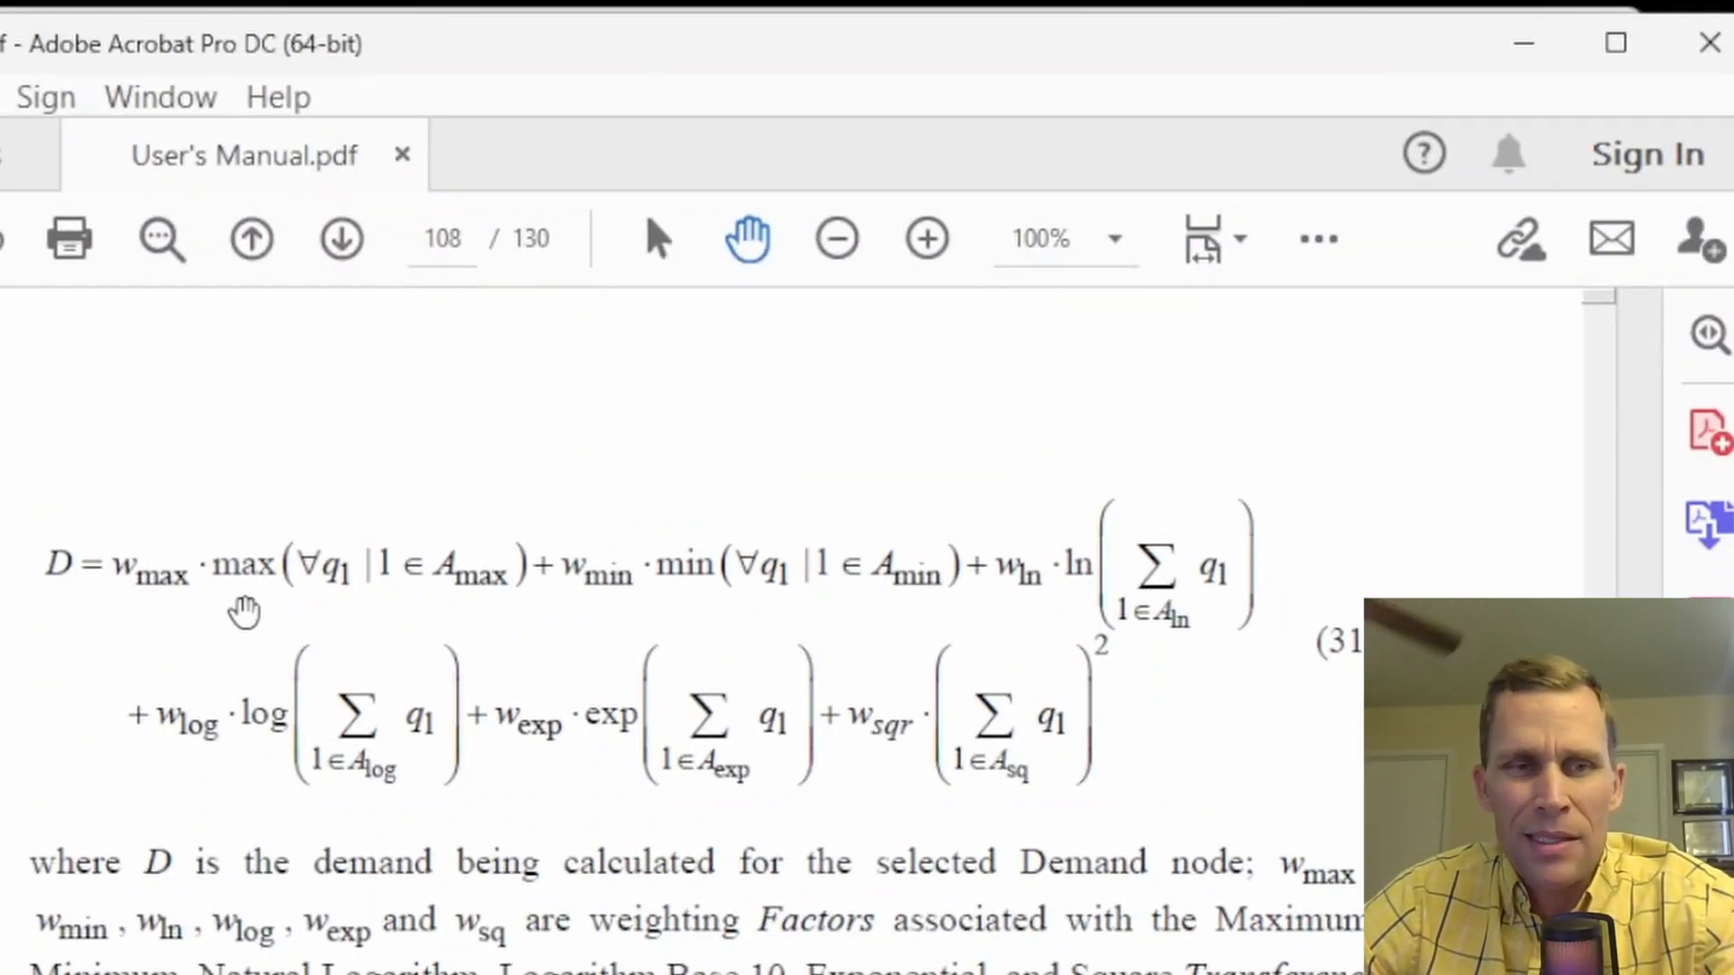
pyautogui.click(1708, 43)
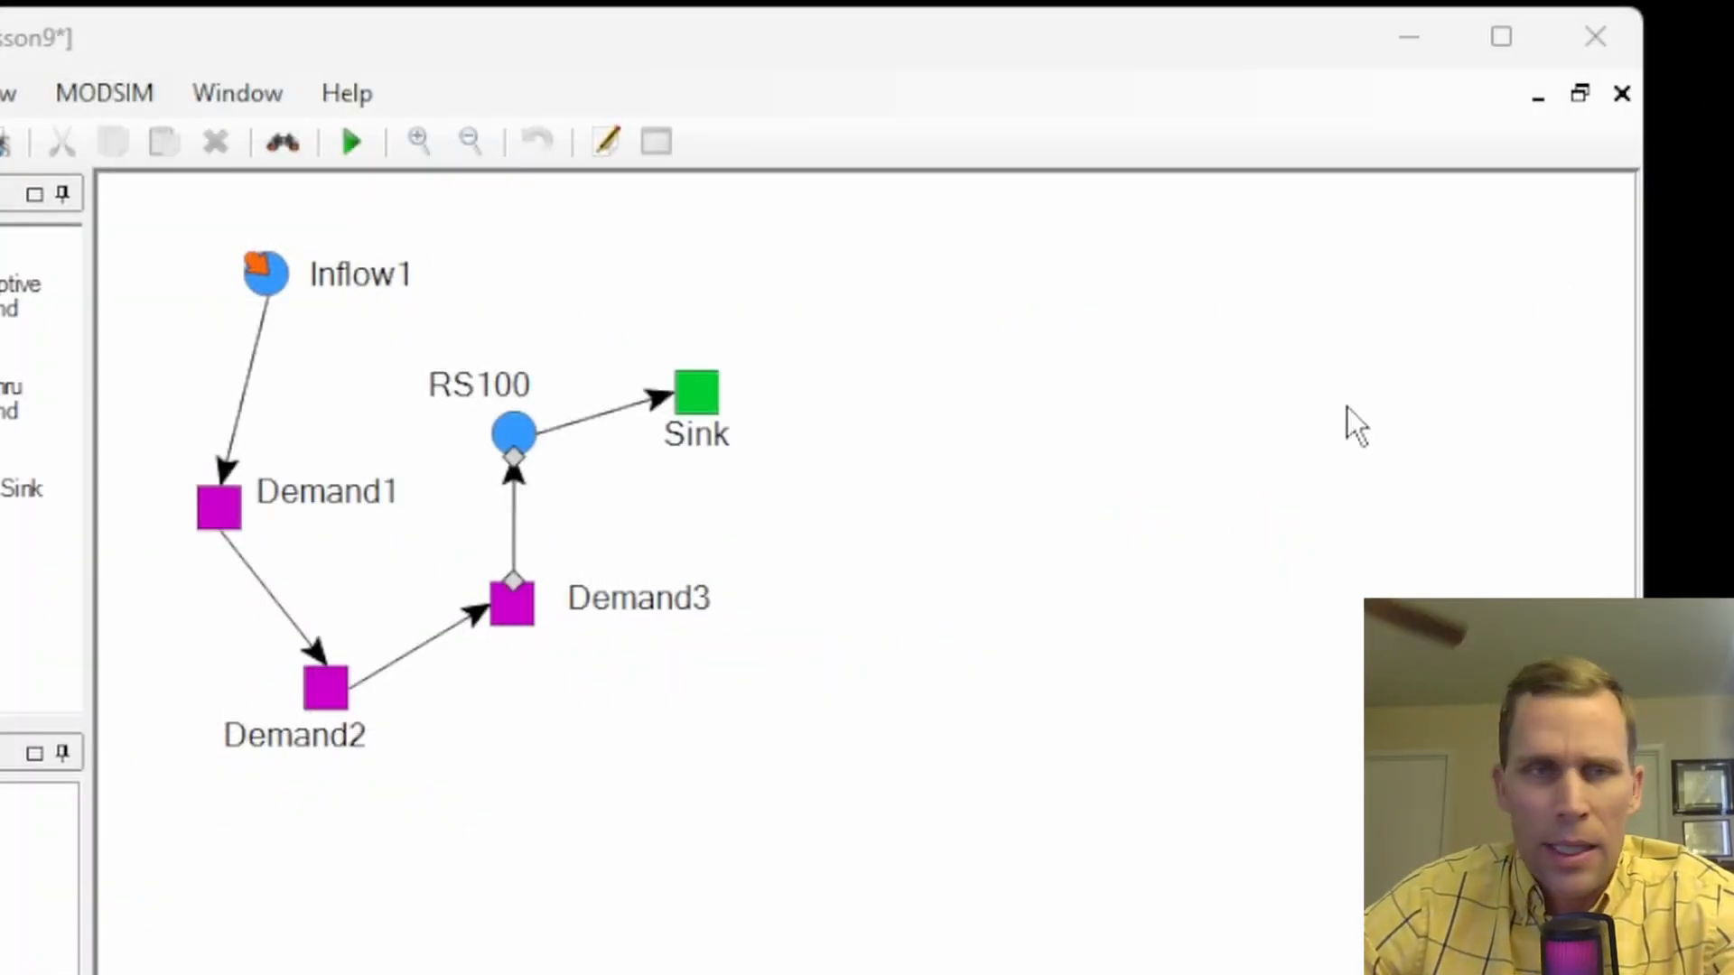
# - Look over the C# template in MODSIM's Custom Code Editor for custom runs and close the editor
pyautogui.click(119, 90)
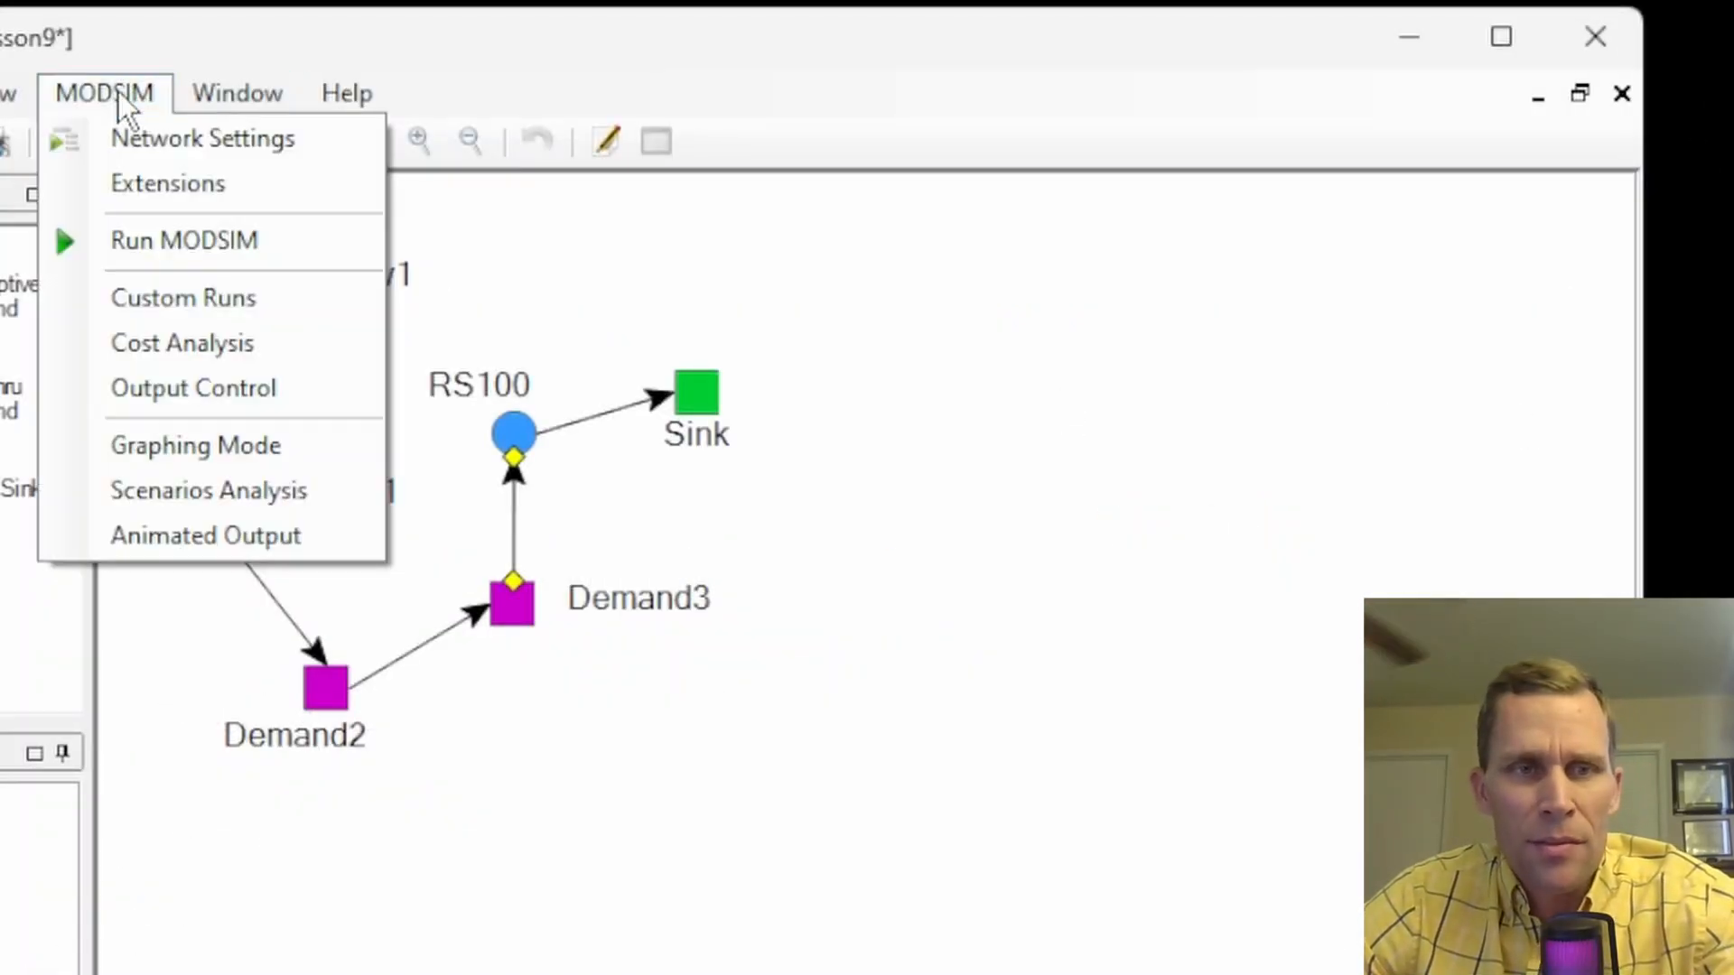
pyautogui.click(163, 298)
pyautogui.moveTo(352, 235); pyautogui.dragTo(1139, 89)
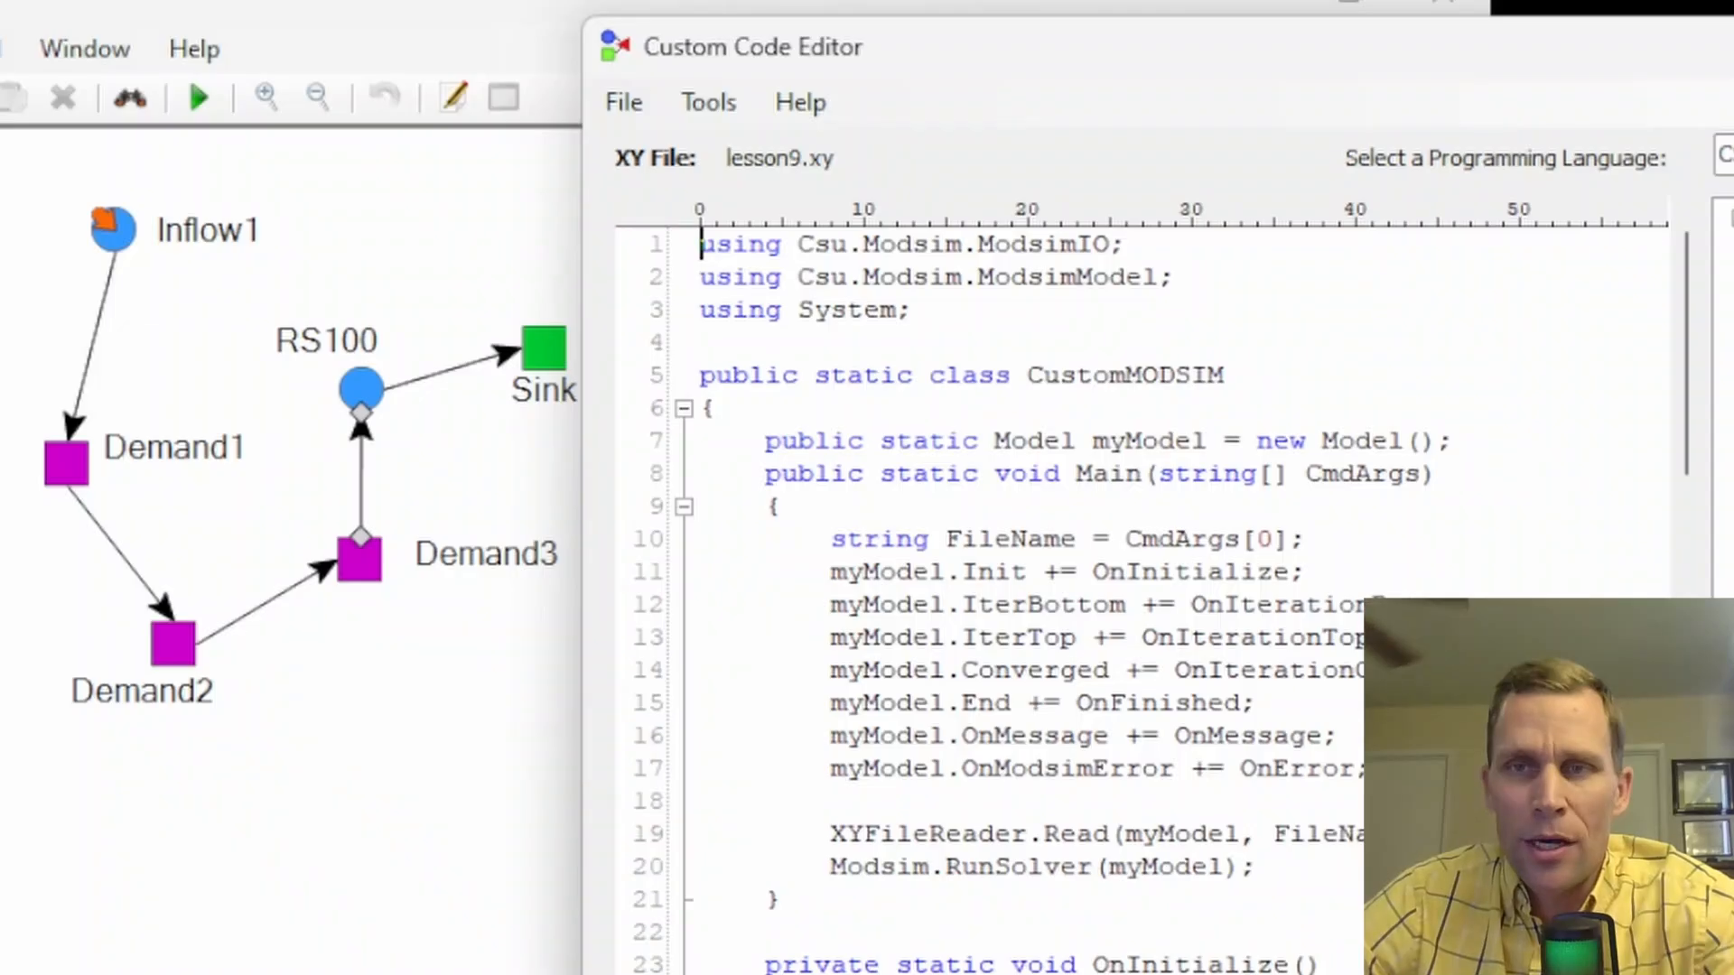
pyautogui.click(1732, 47)
# - Open Demand3's node properties and choose Exchange Credit as its demand definition type
pyautogui.rightClick(362, 565)
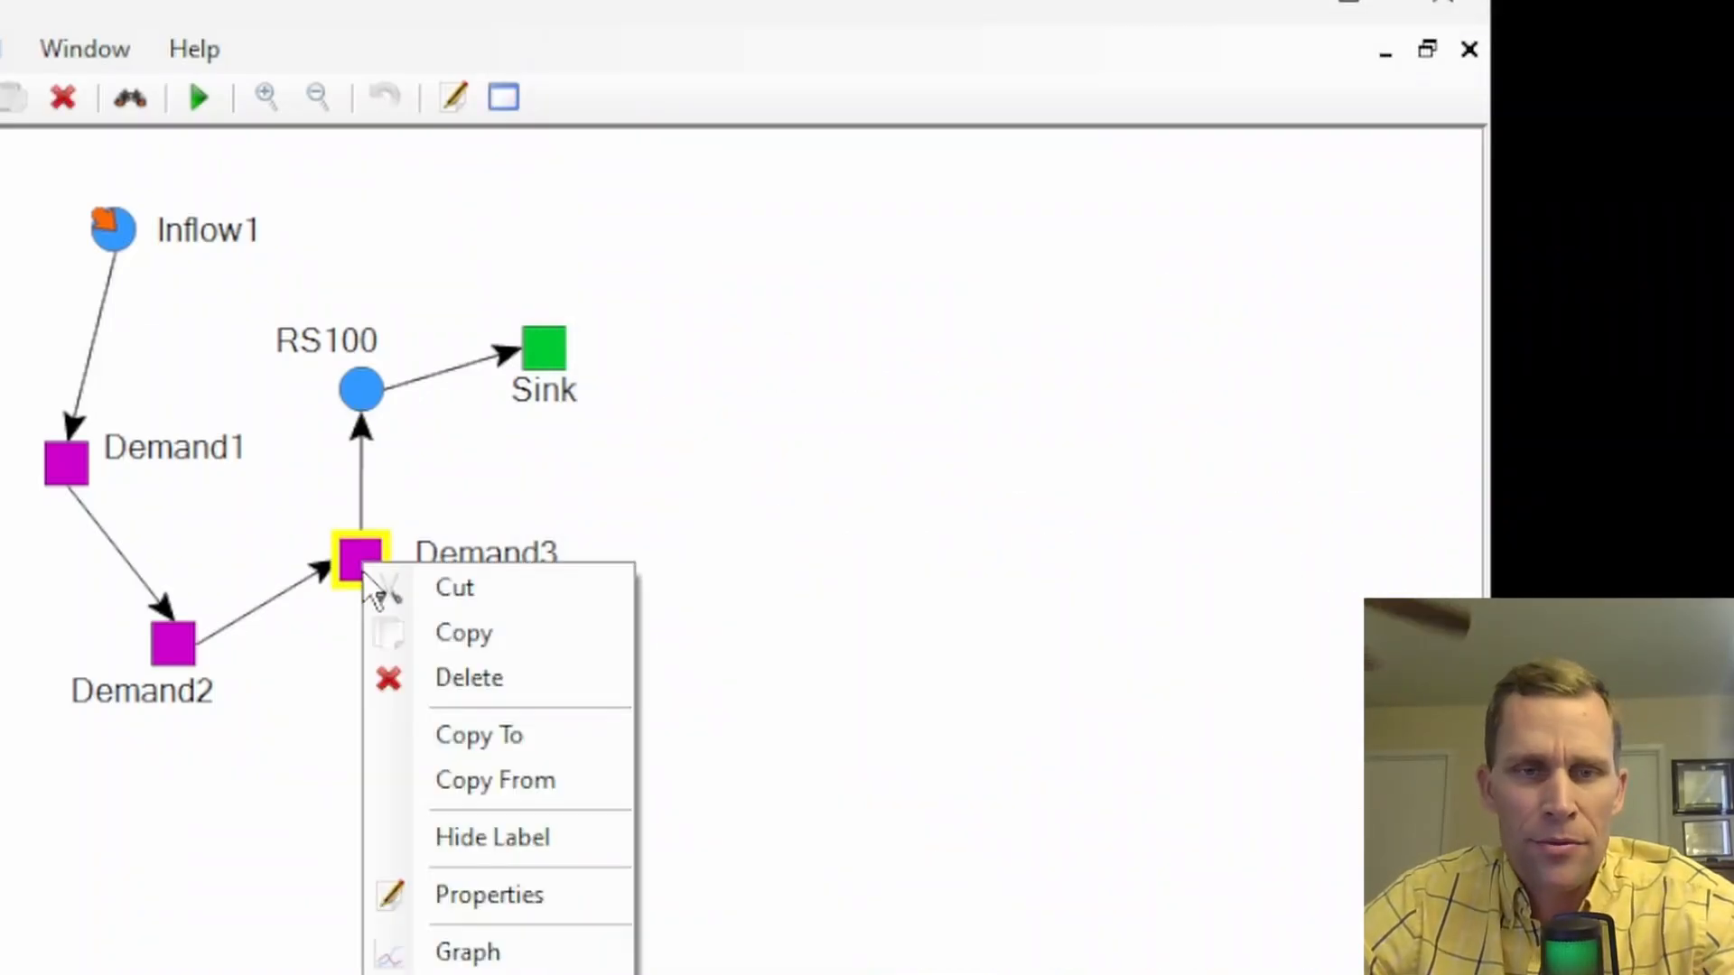
pyautogui.click(434, 894)
pyautogui.moveTo(178, 176); pyautogui.dragTo(1156, 97)
pyautogui.click(712, 254)
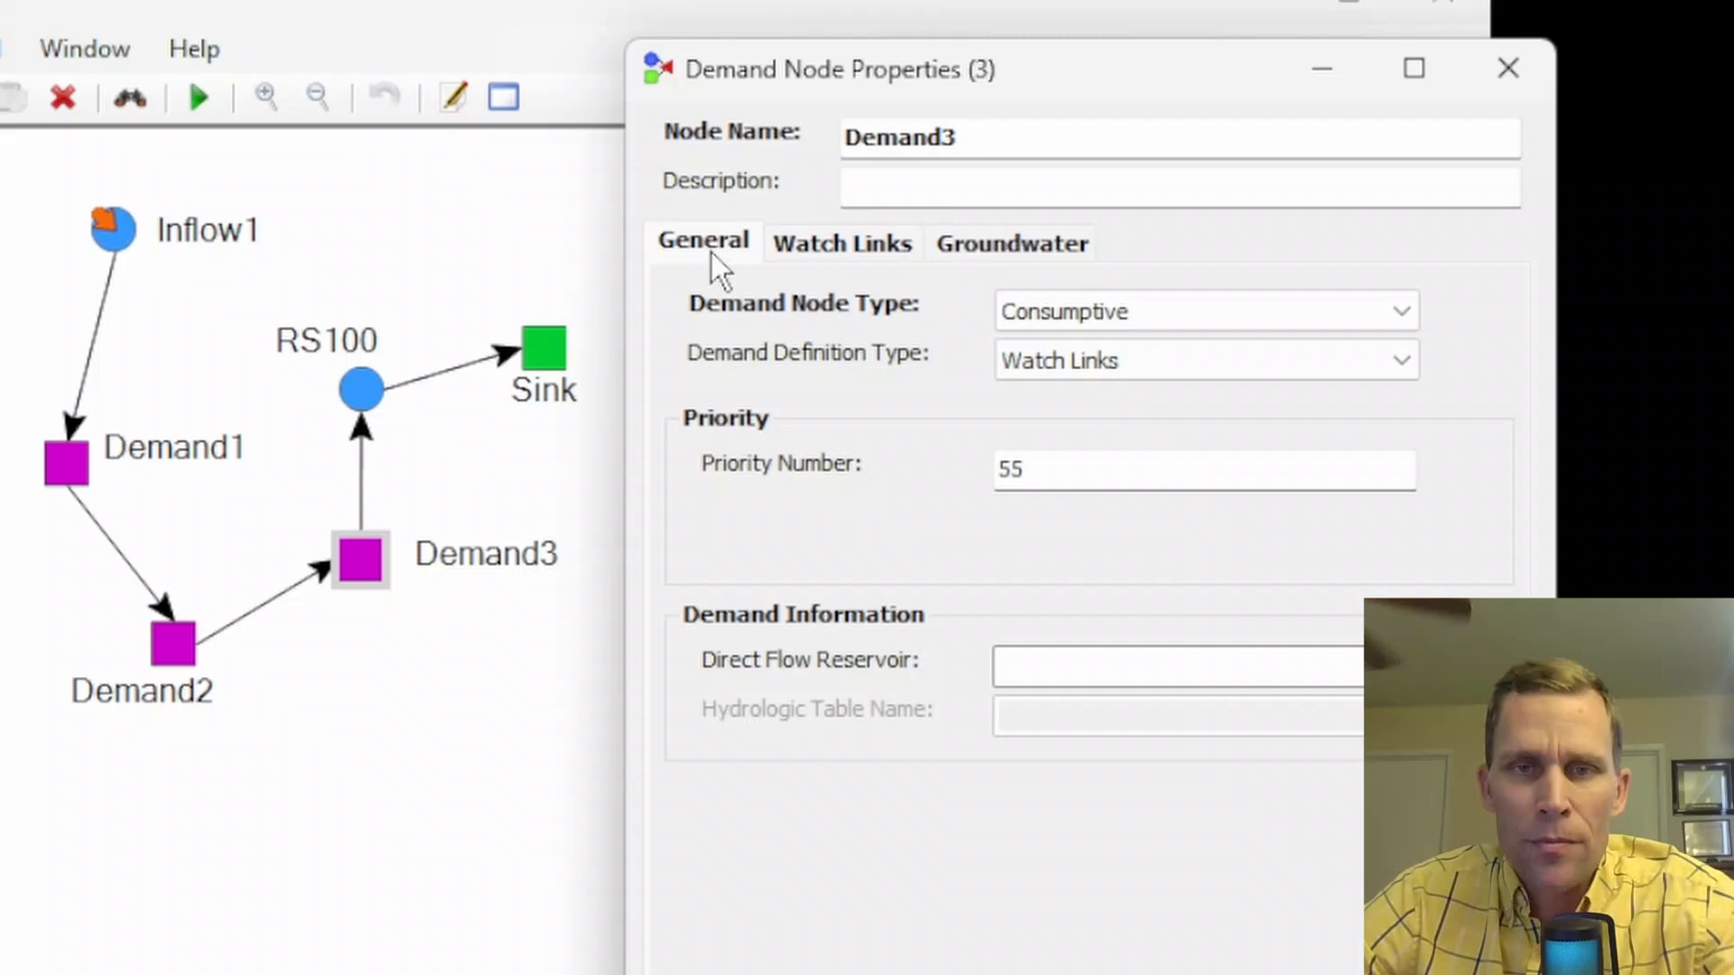
pyautogui.click(1142, 363)
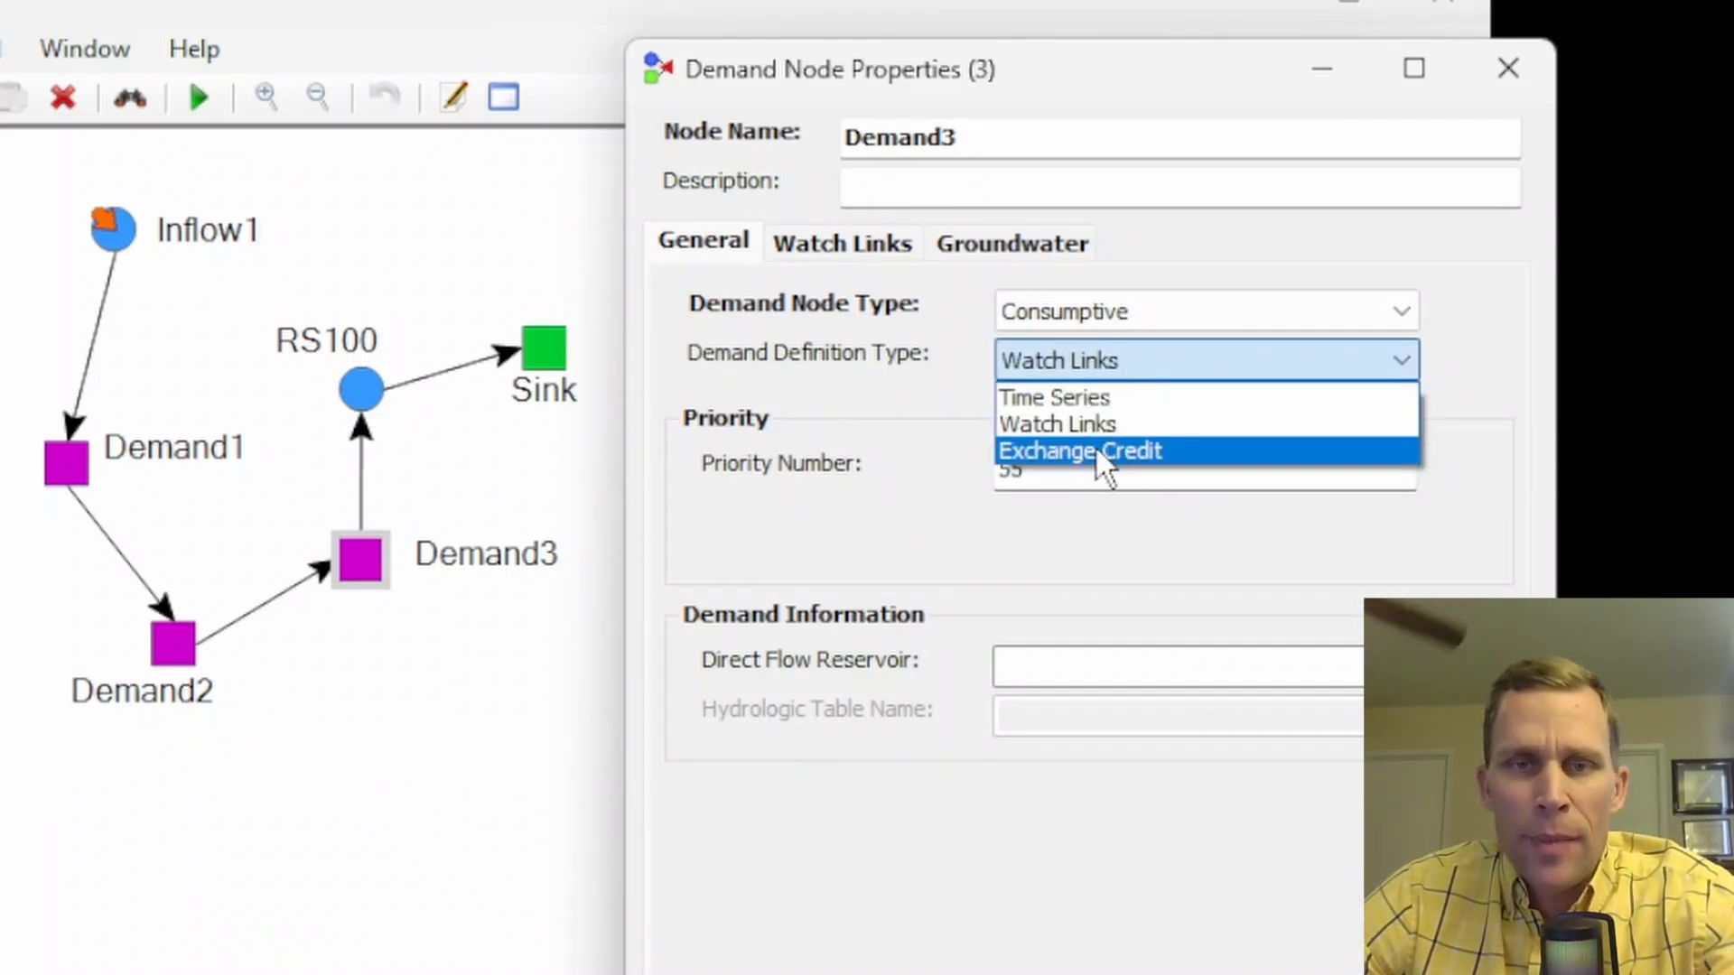
pyautogui.click(1070, 449)
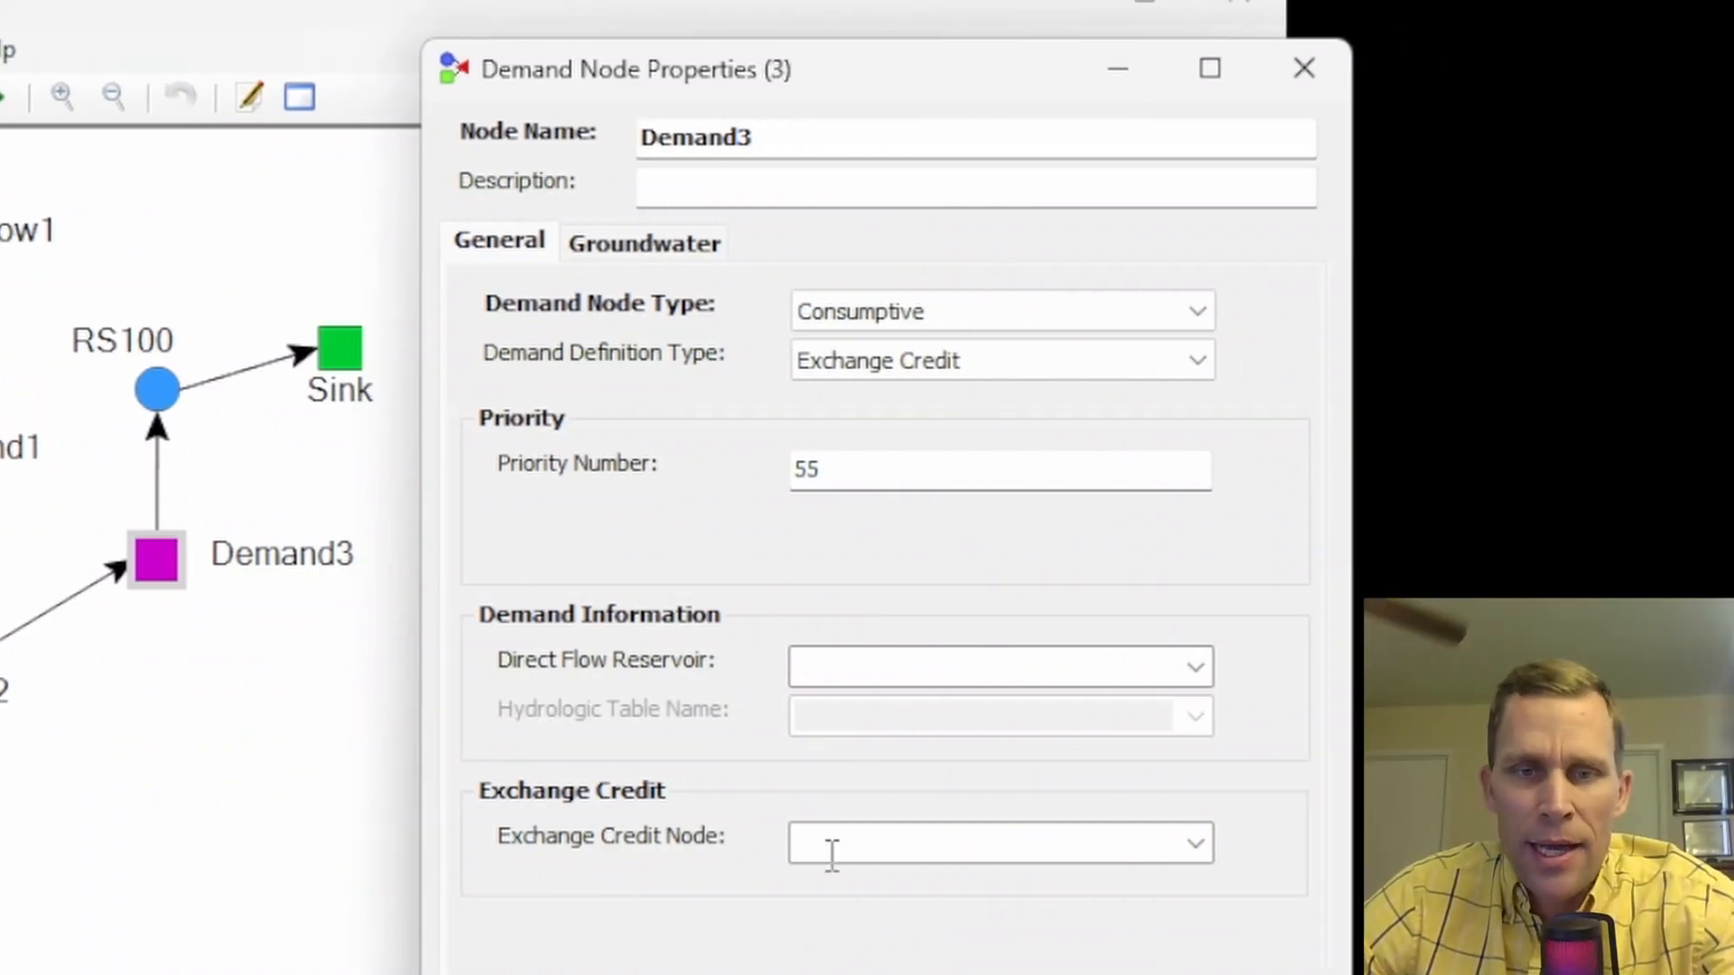
# - View the nodes available as Demand3's exchange credit node and consult the Exchange Credit example in the User's Manual
pyautogui.click(1206, 841)
pyautogui.click(1205, 841)
pyautogui.click(1201, 847)
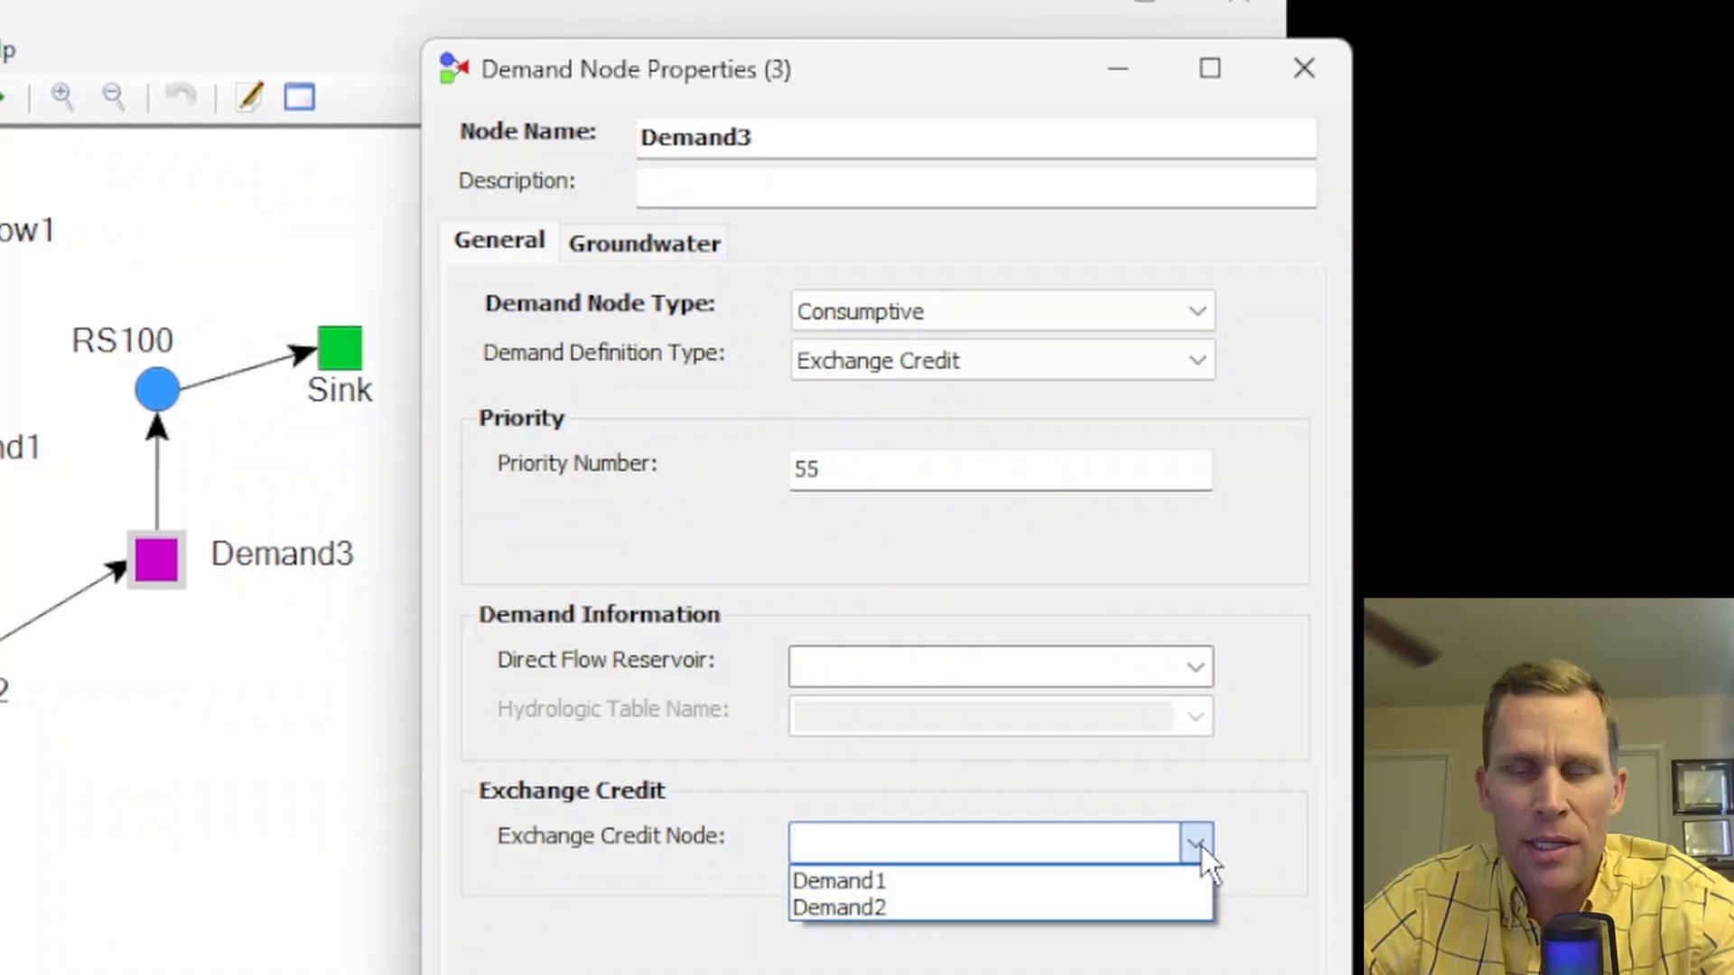
pyautogui.click(914, 791)
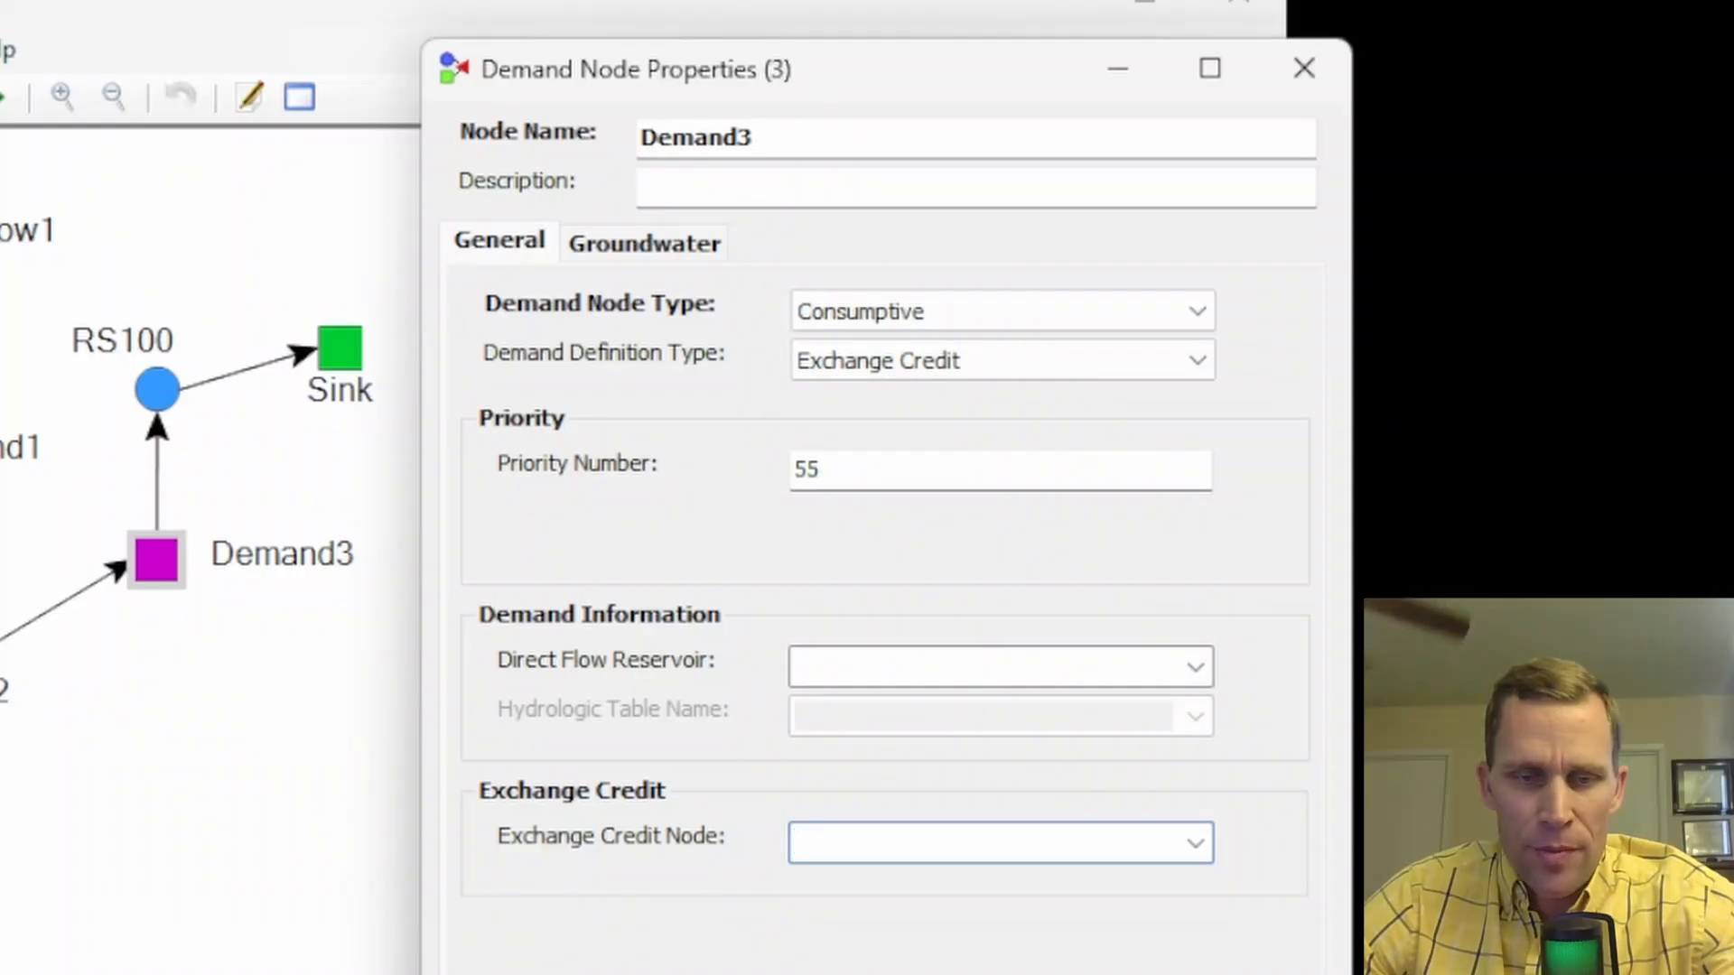
pyautogui.hotkey('alt', 'Tab')
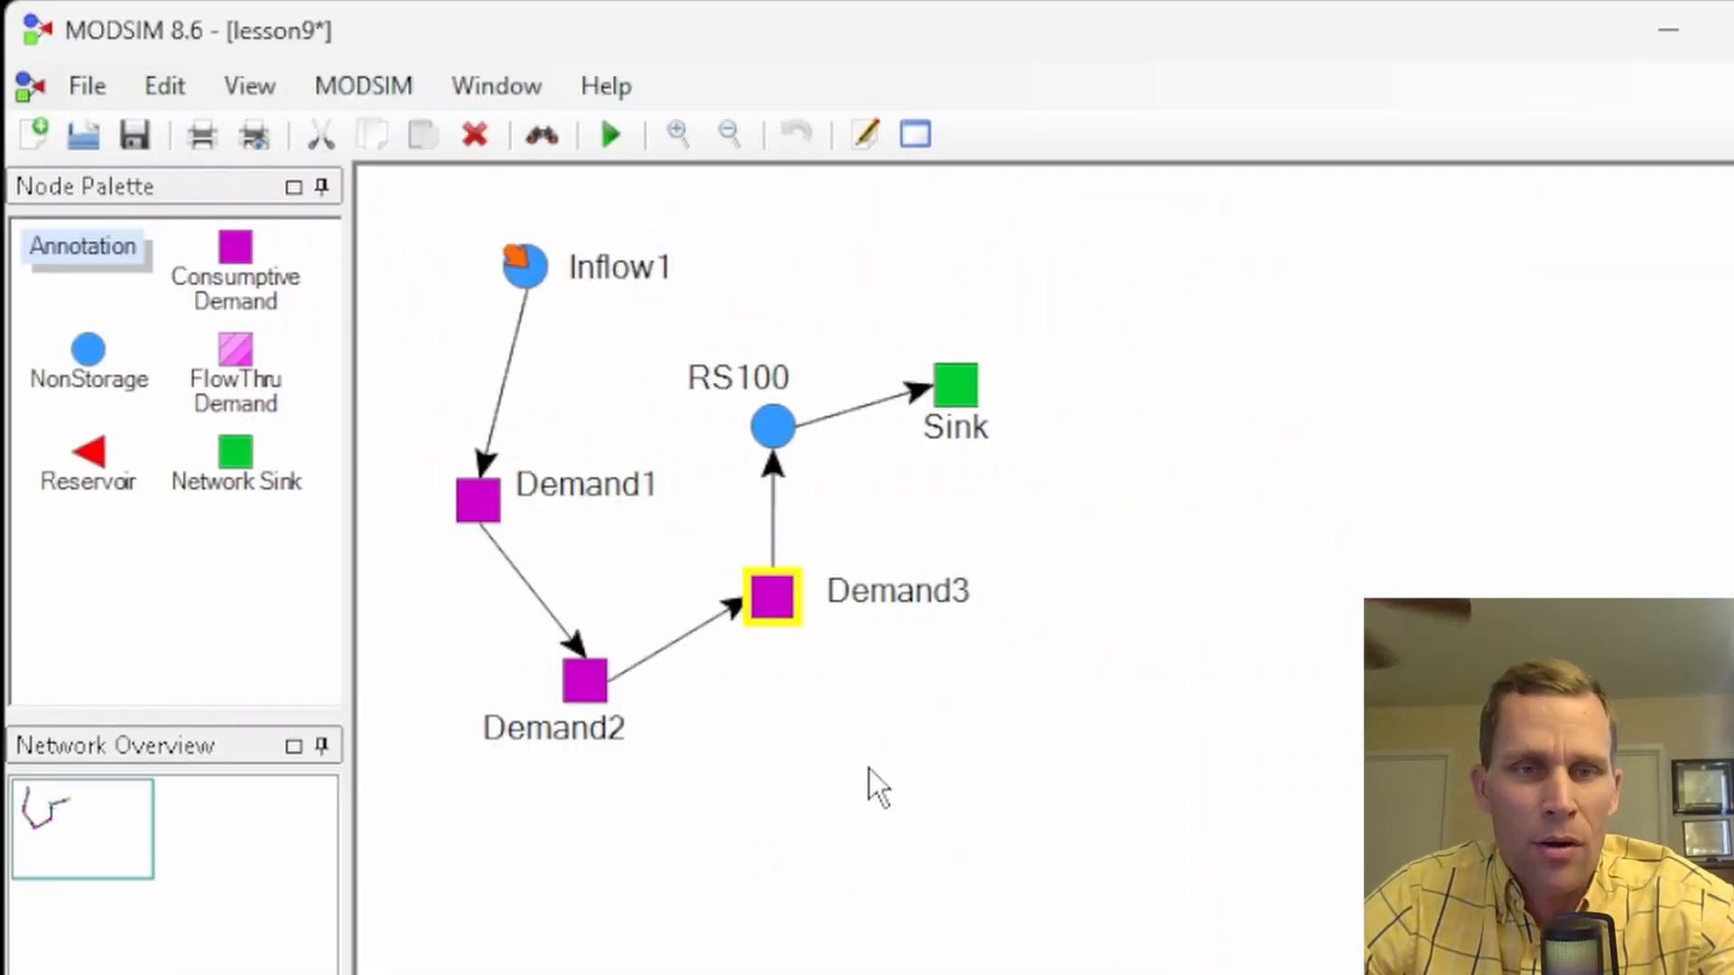
pyautogui.click(869, 768)
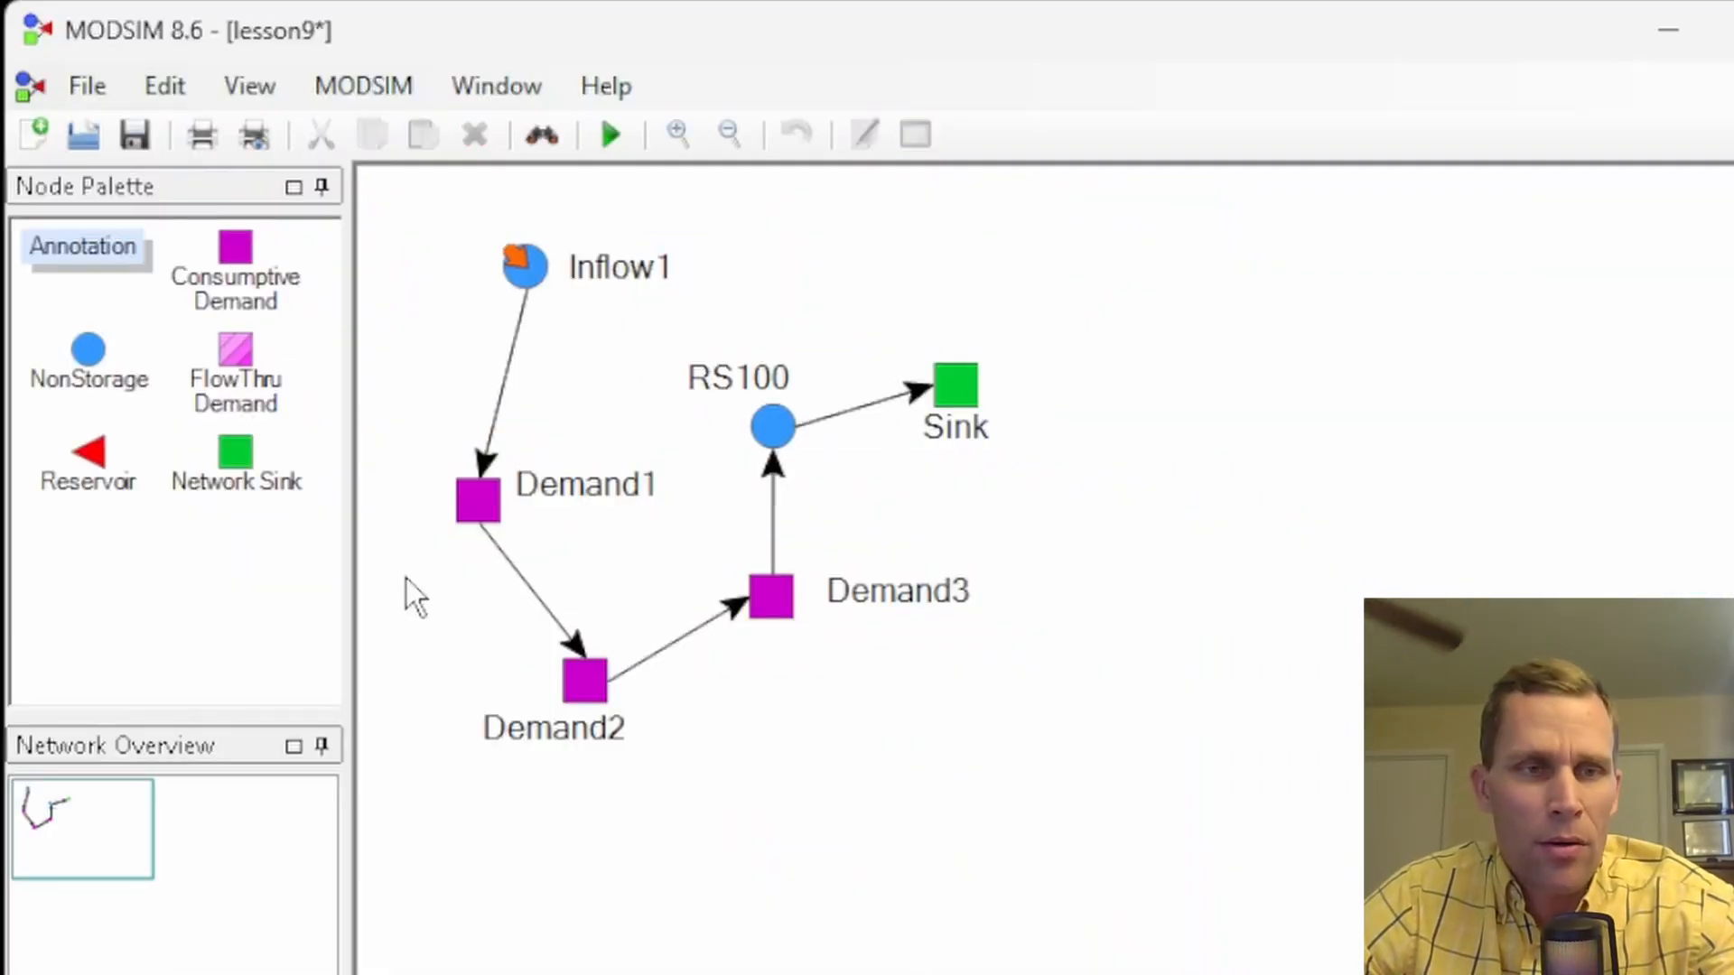
# - Add a reservoir and a consumptive demand node below Demand3, linking the reservoir to the new demand and that demand to Demand3
pyautogui.click(117, 476)
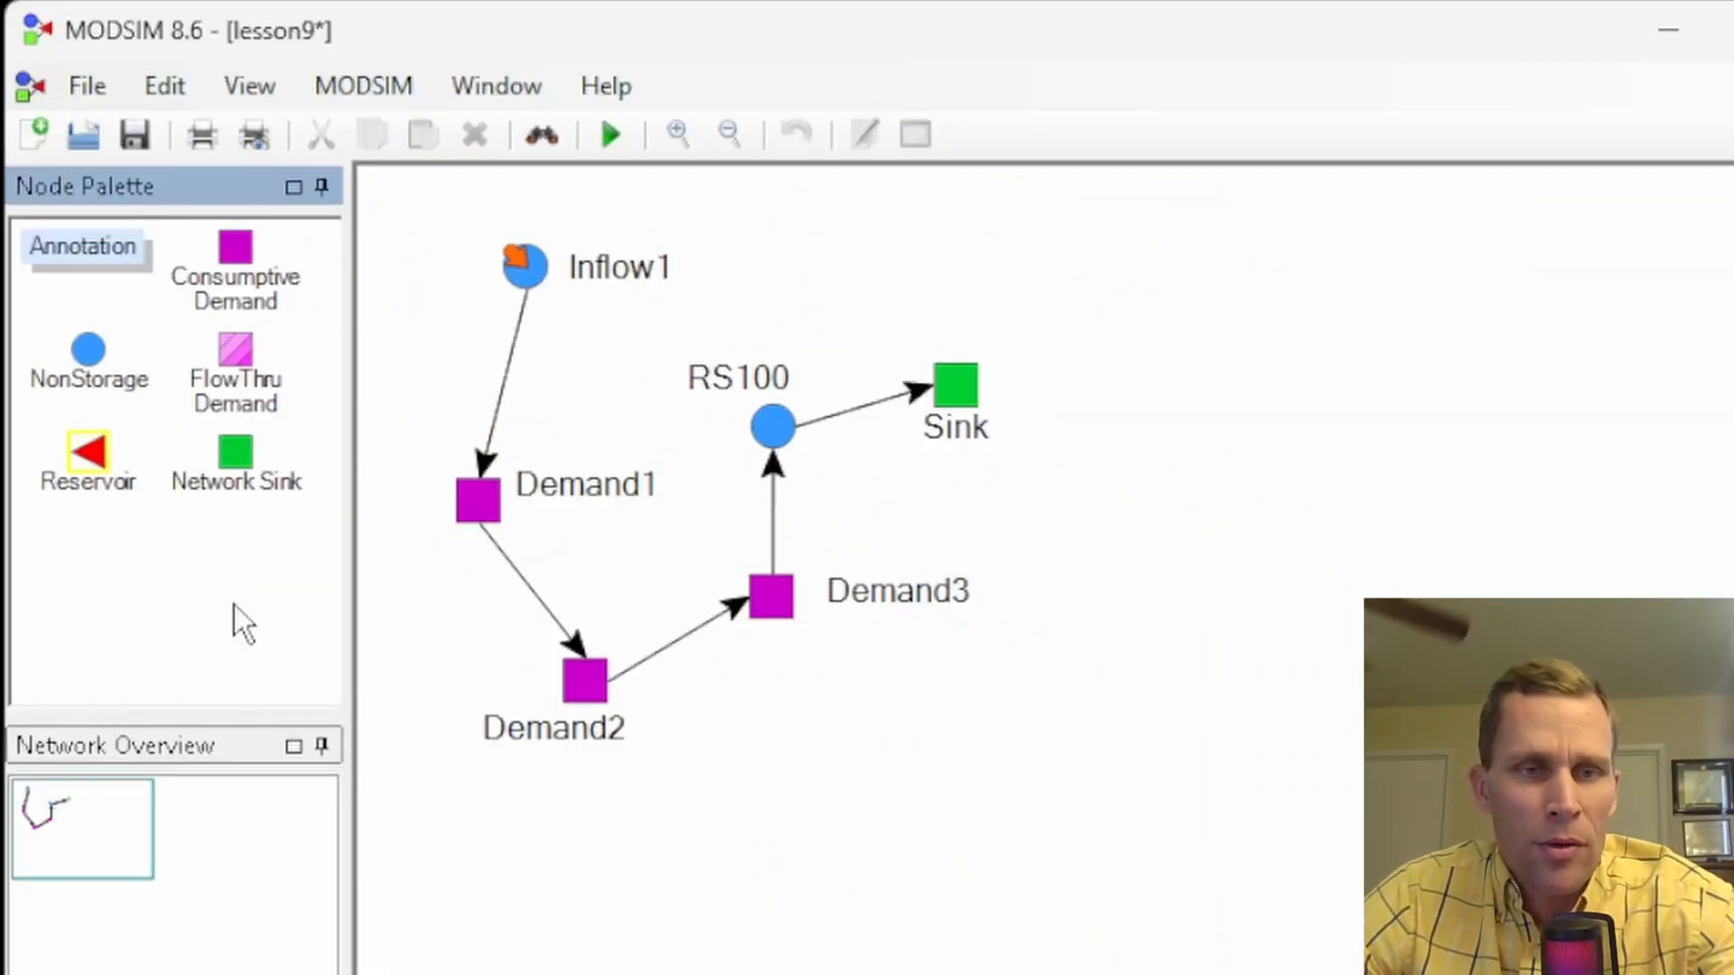
pyautogui.click(638, 858)
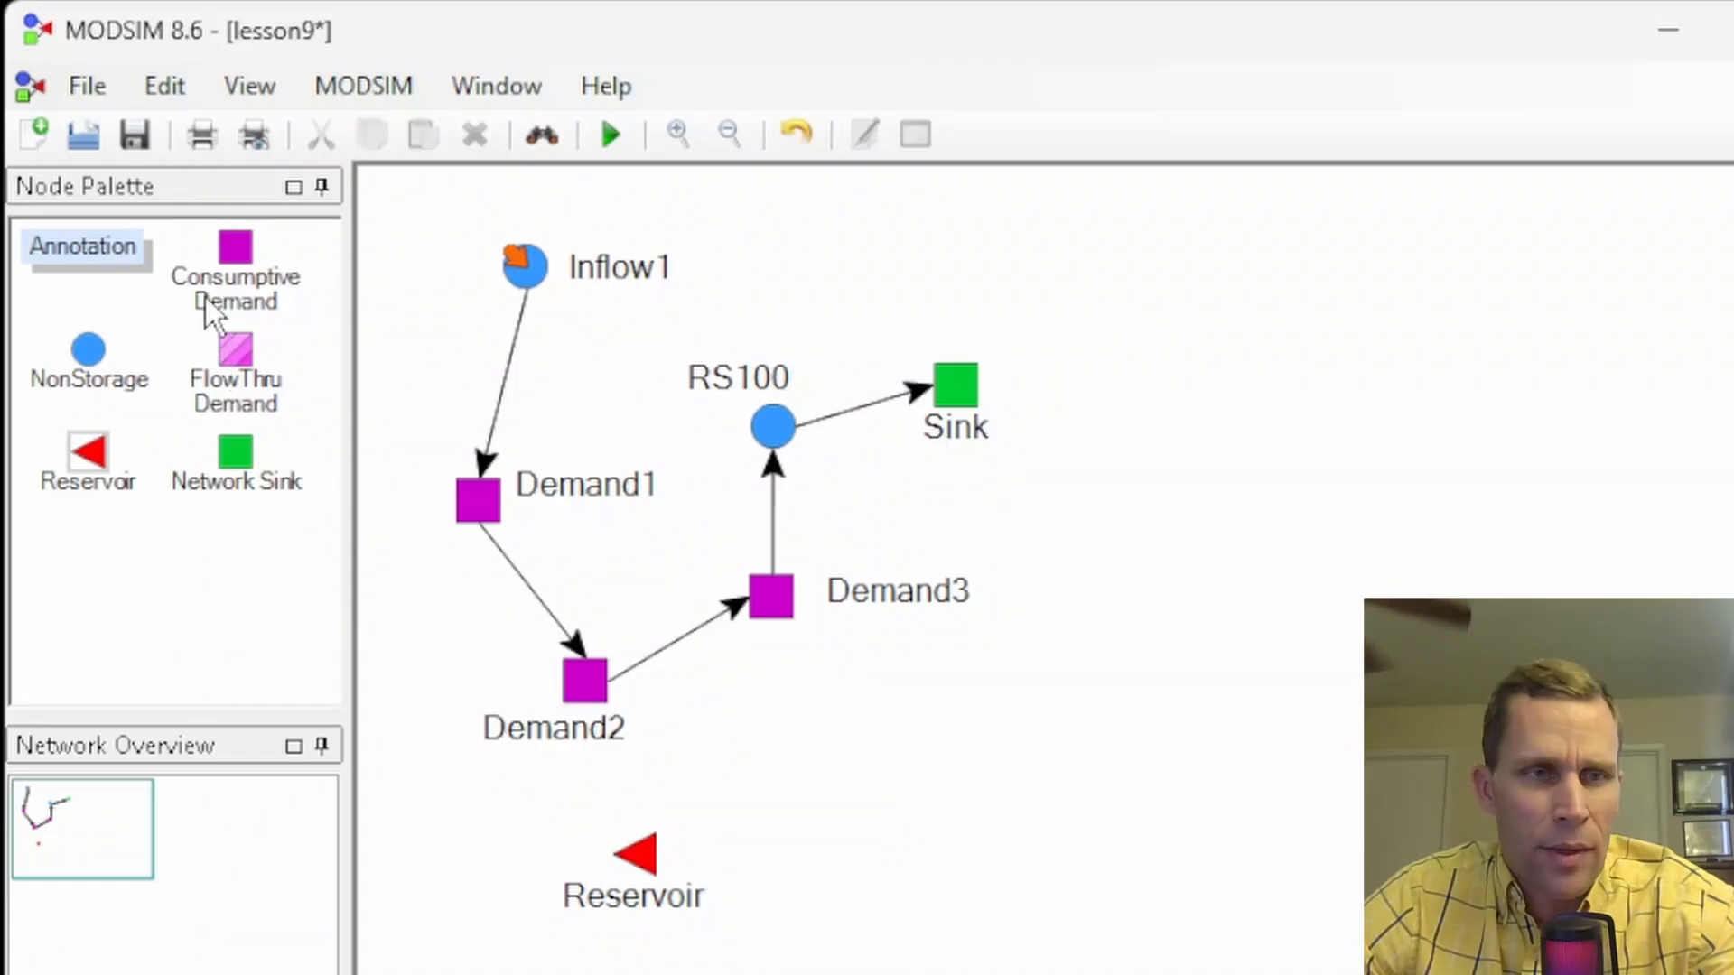
pyautogui.click(235, 247)
pyautogui.click(773, 760)
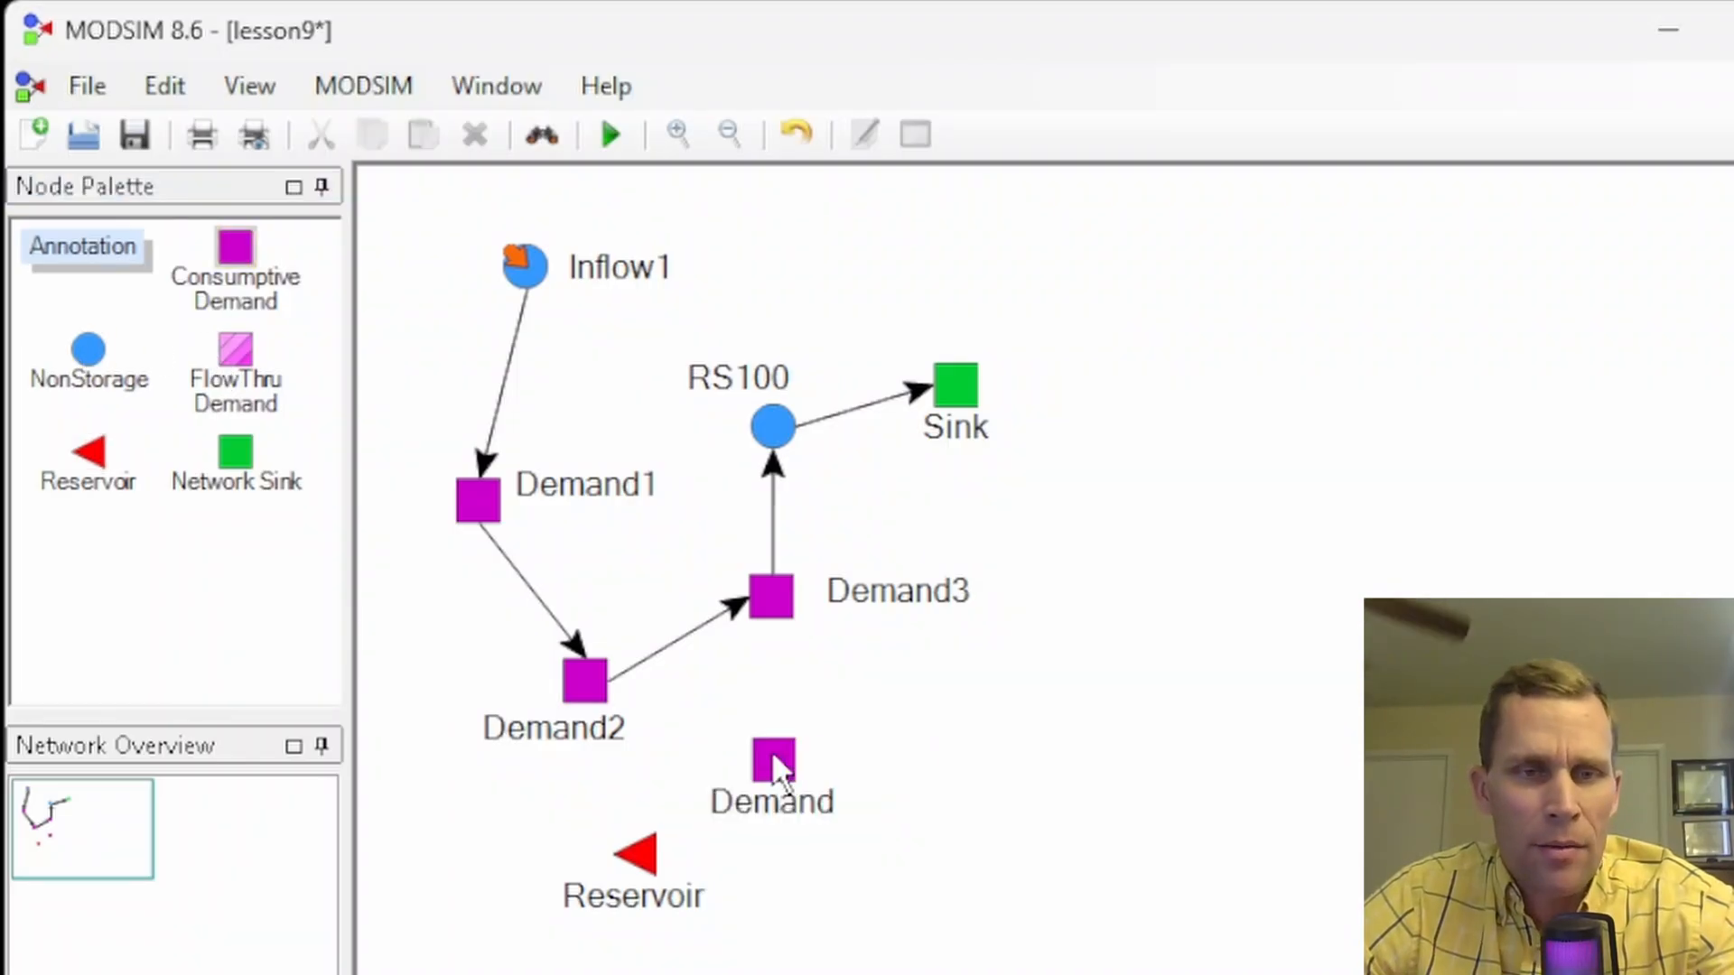
pyautogui.moveTo(637, 856); pyautogui.dragTo(773, 758)
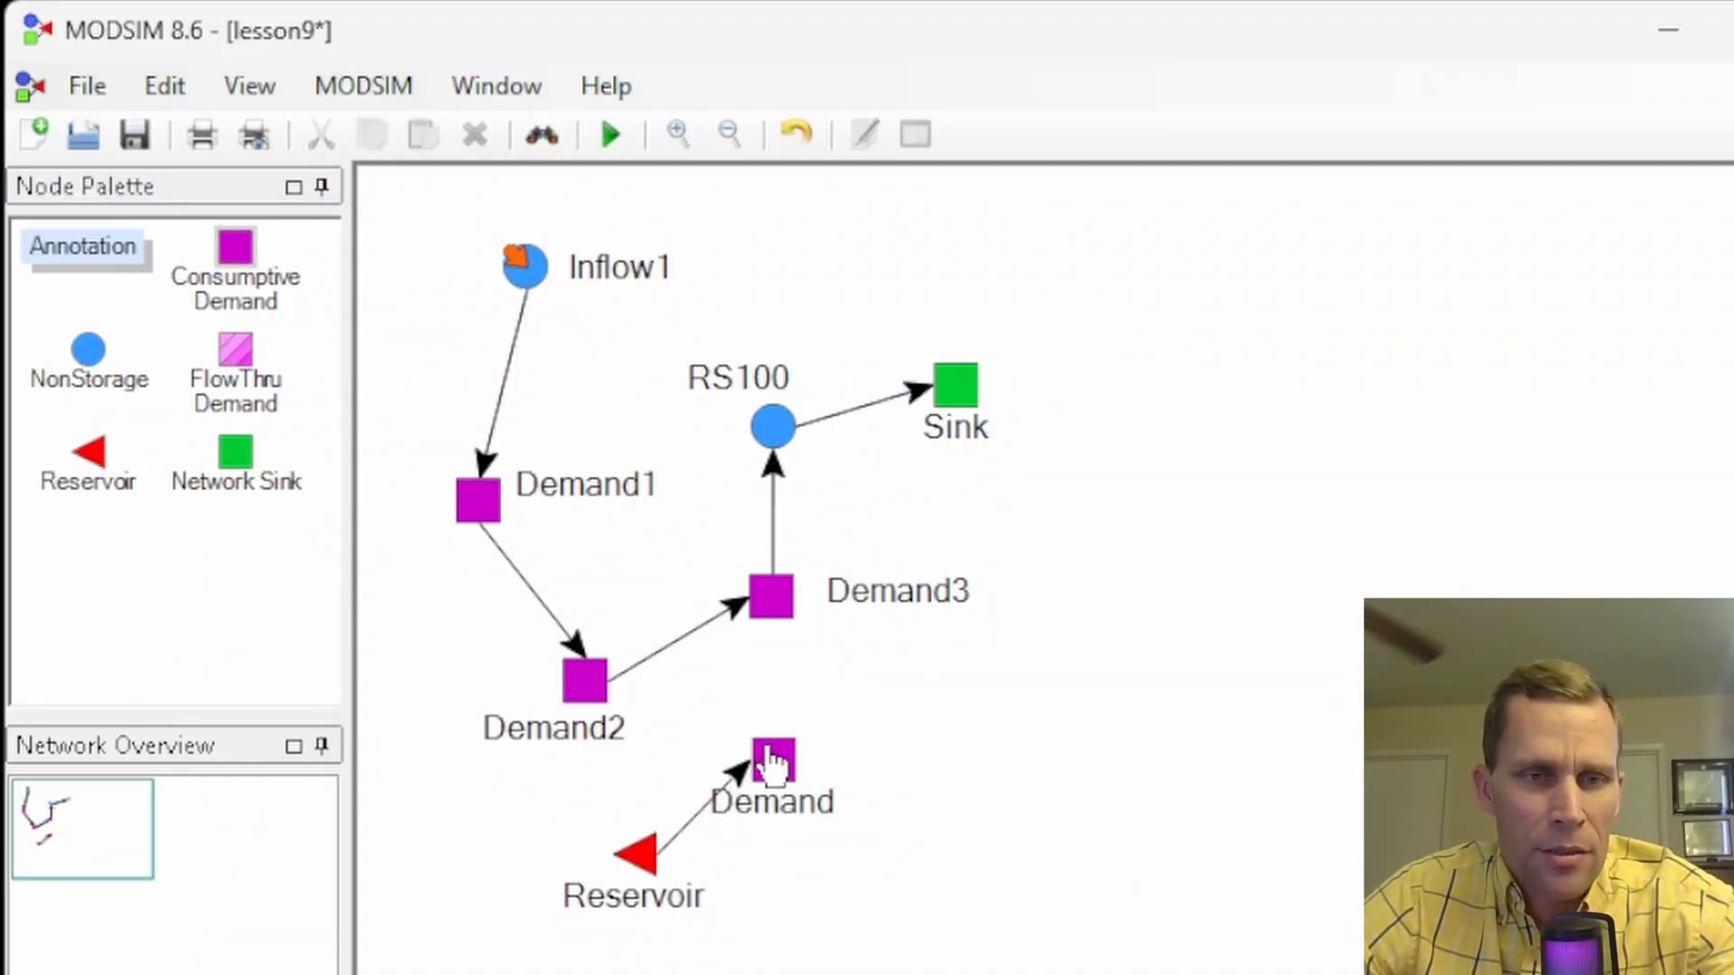
pyautogui.moveTo(769, 699); pyautogui.dragTo(774, 614)
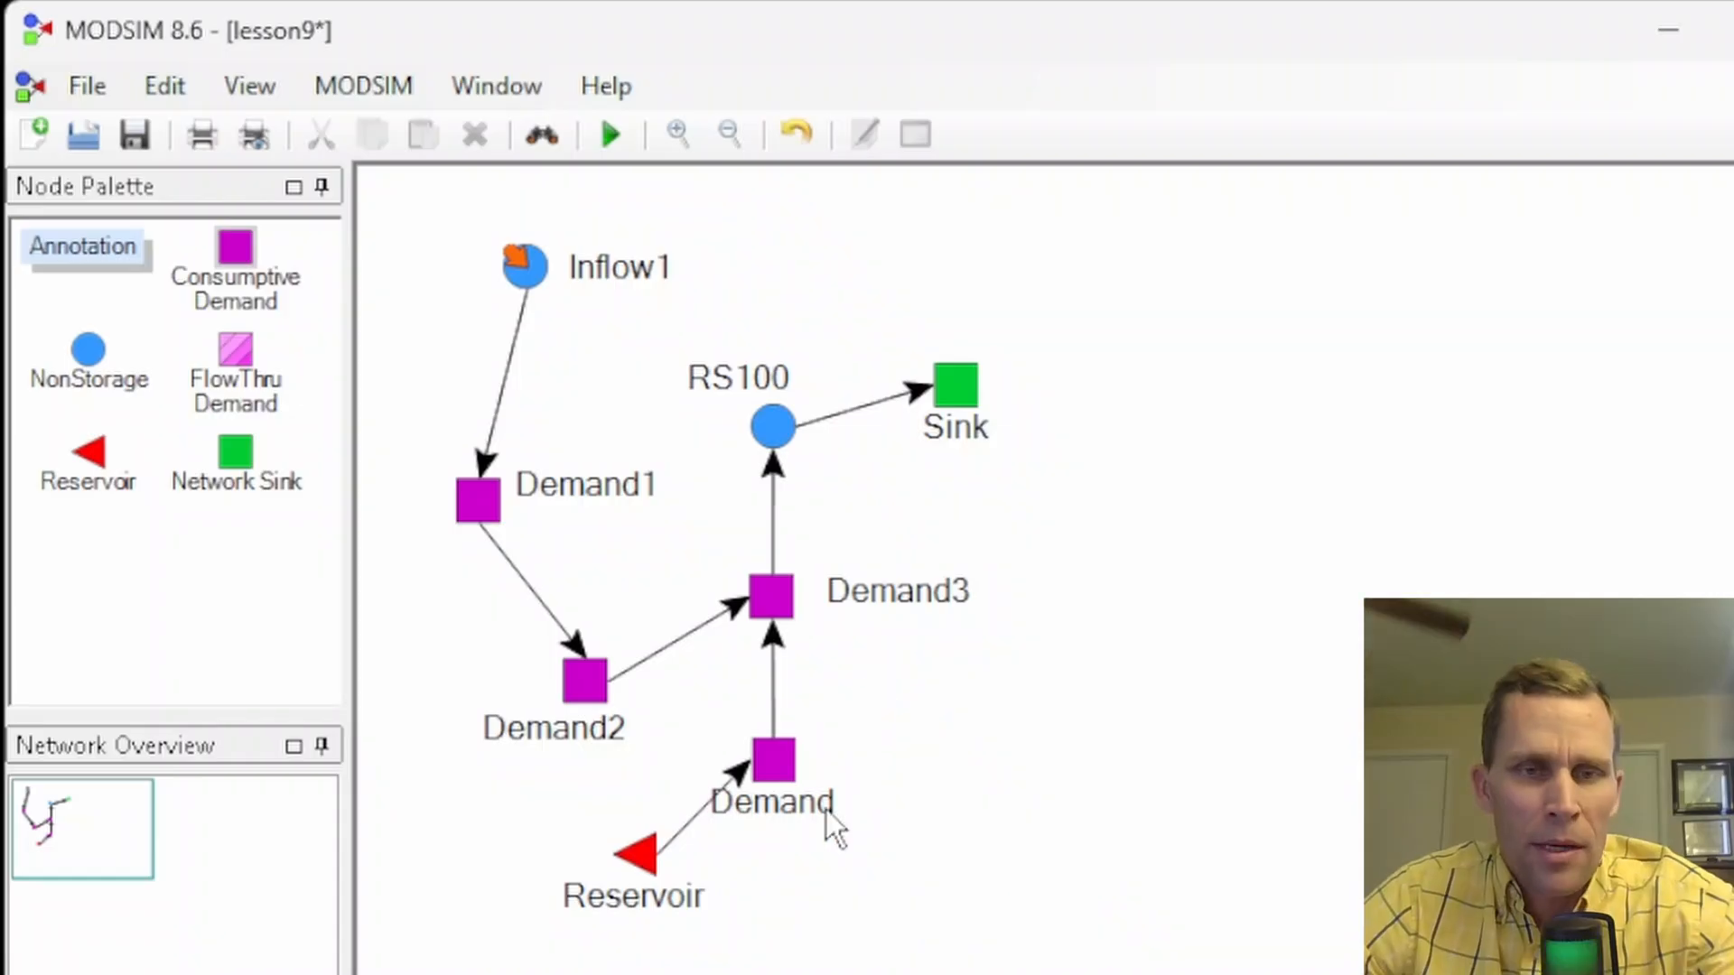
# - Rename the new demand node Demand4 and move its label beside the node, clear of the reservoir link
pyautogui.doubleClick(825, 809)
pyautogui.click(862, 801)
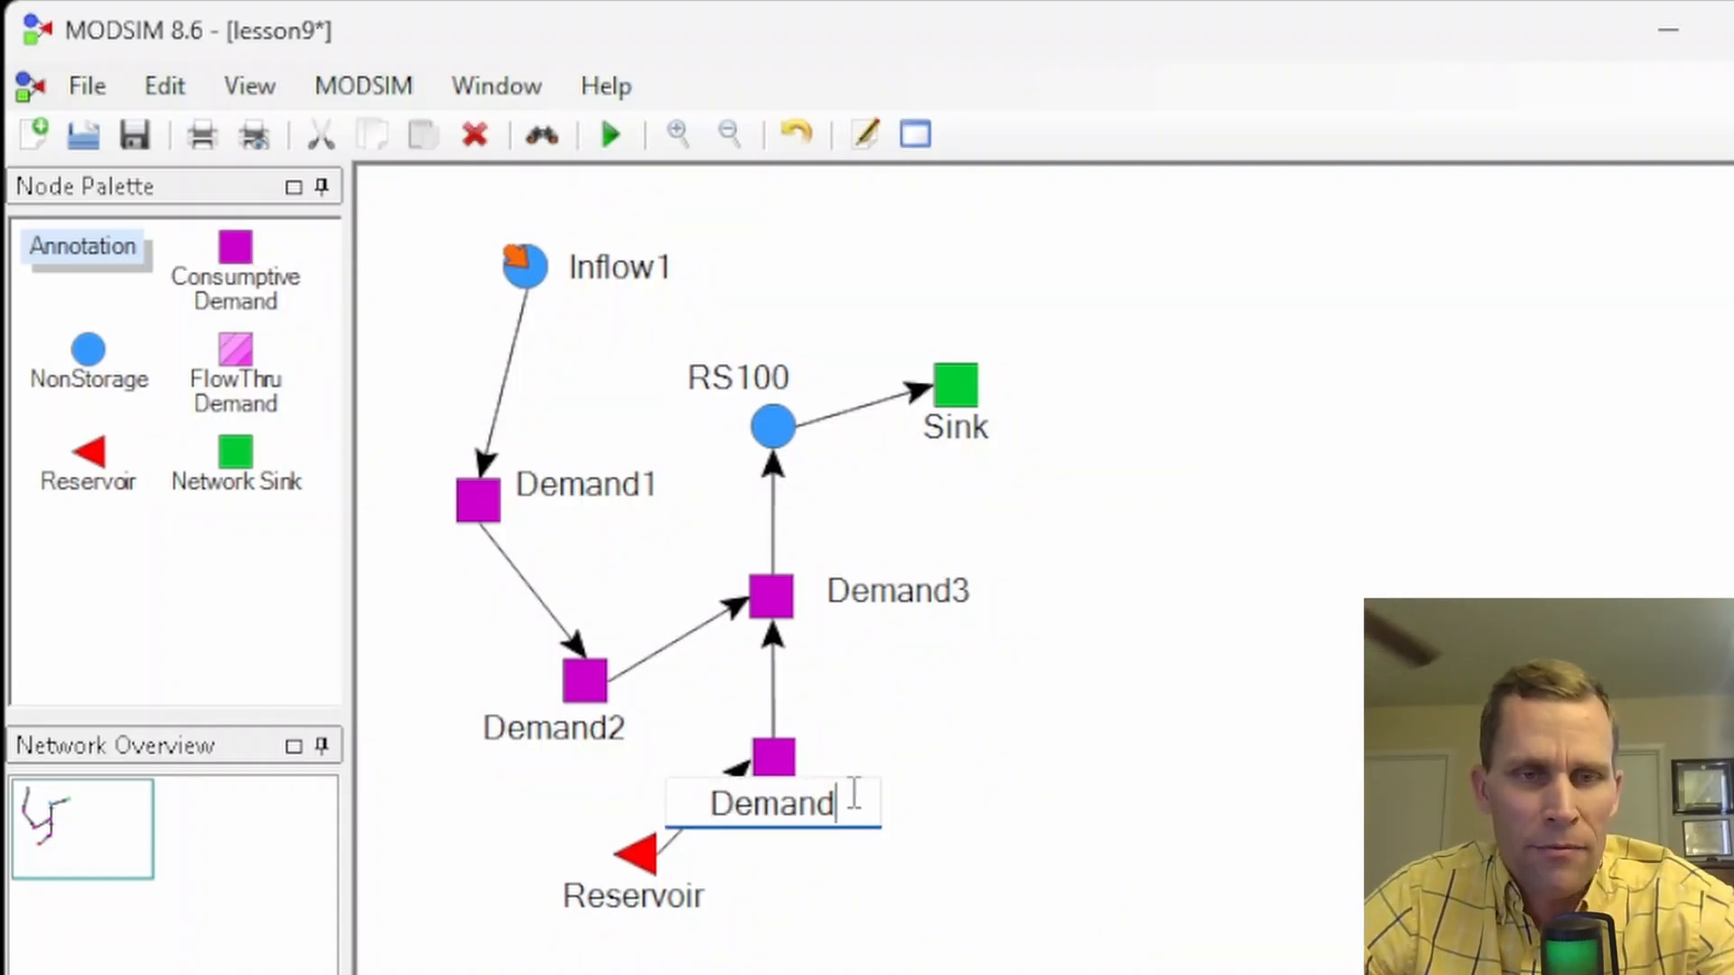
pyautogui.write('4')
pyautogui.click(849, 851)
pyautogui.moveTo(814, 803); pyautogui.dragTo(917, 765)
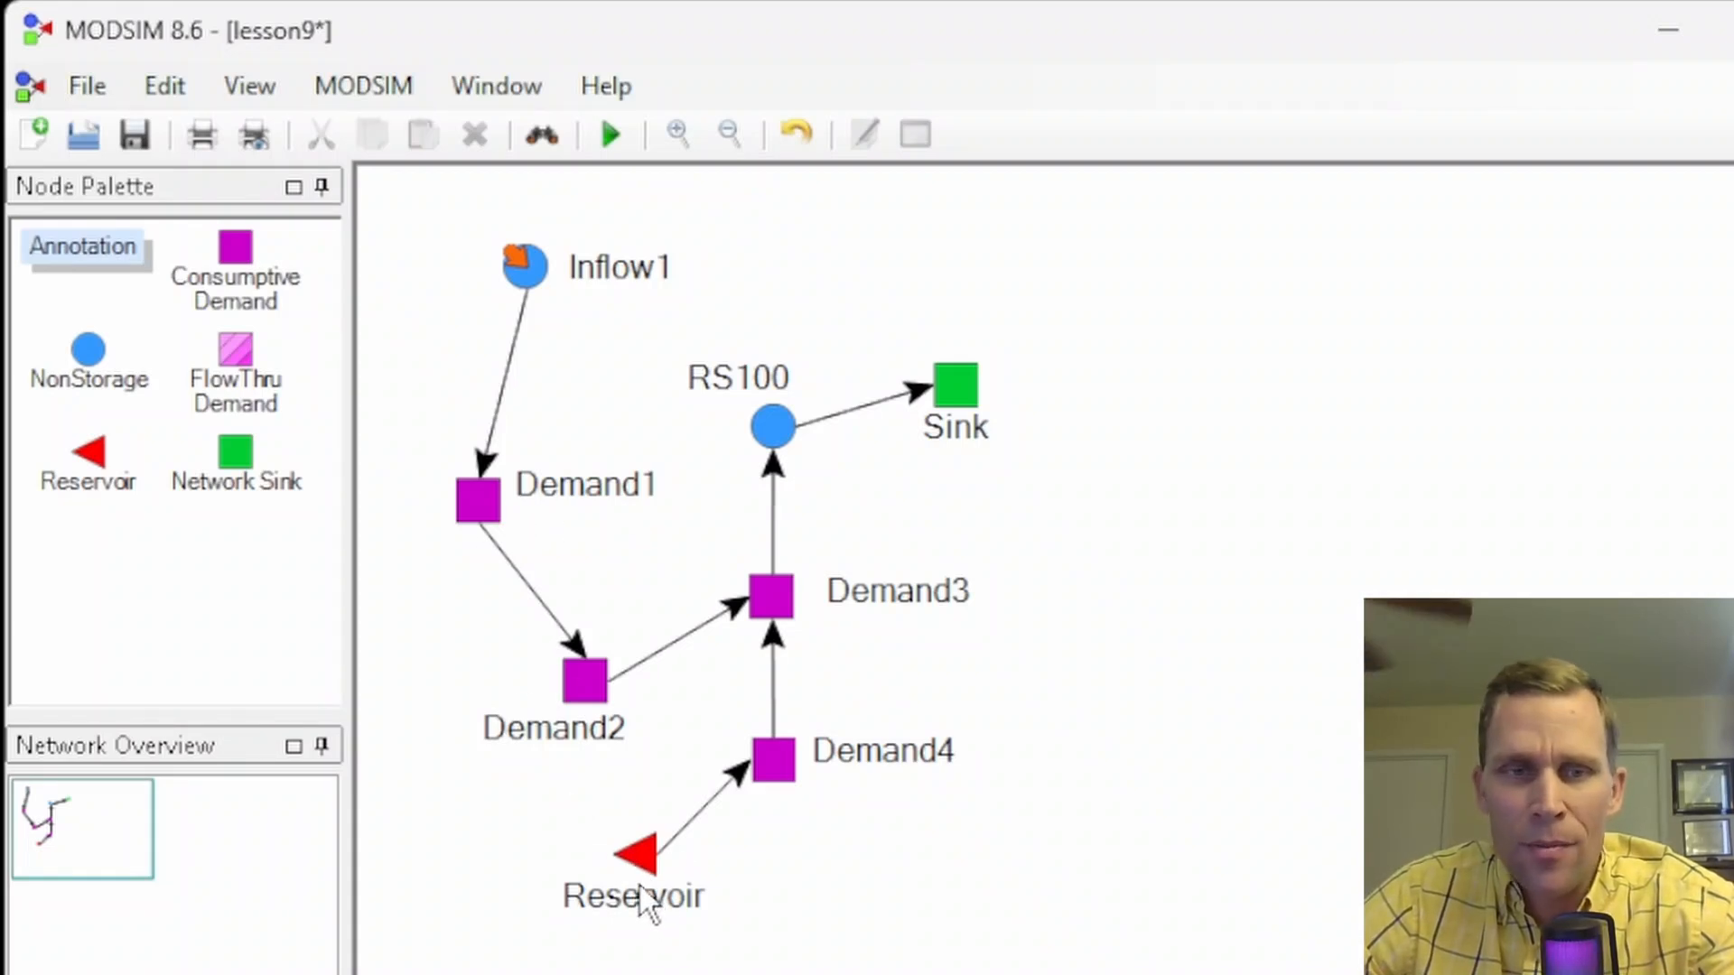
# - Rename the new reservoir node Reservoir1
pyautogui.doubleClick(667, 898)
pyautogui.click(746, 898)
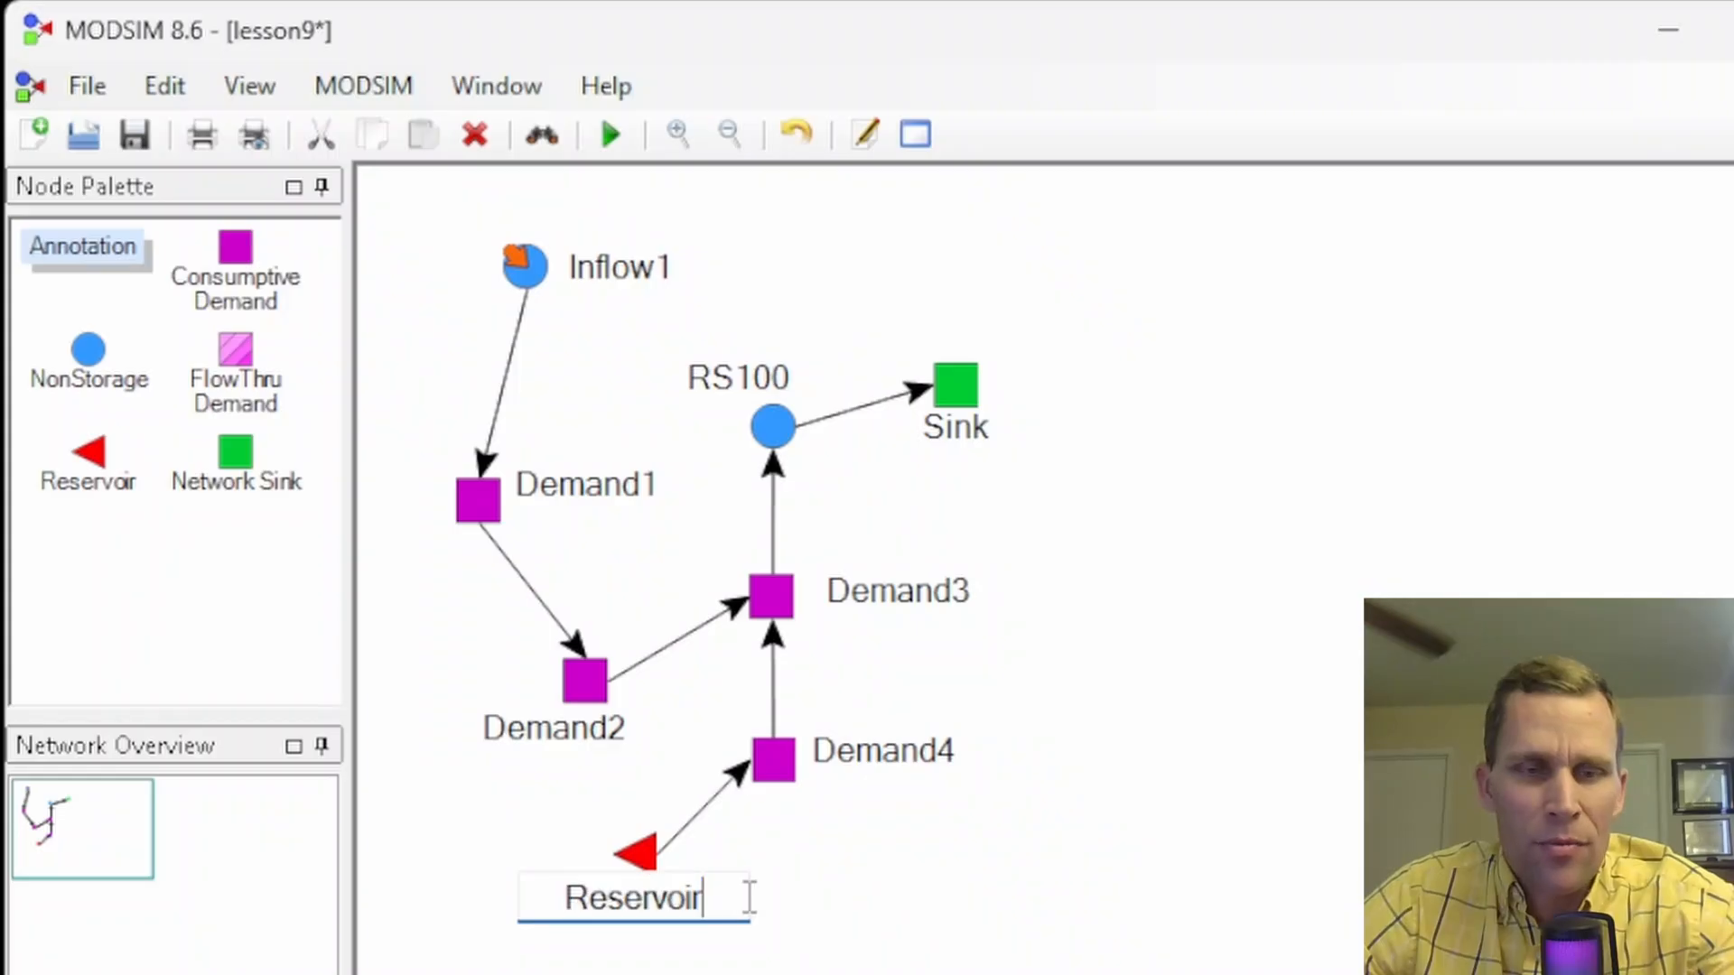
pyautogui.write('1')
pyautogui.press('Return')
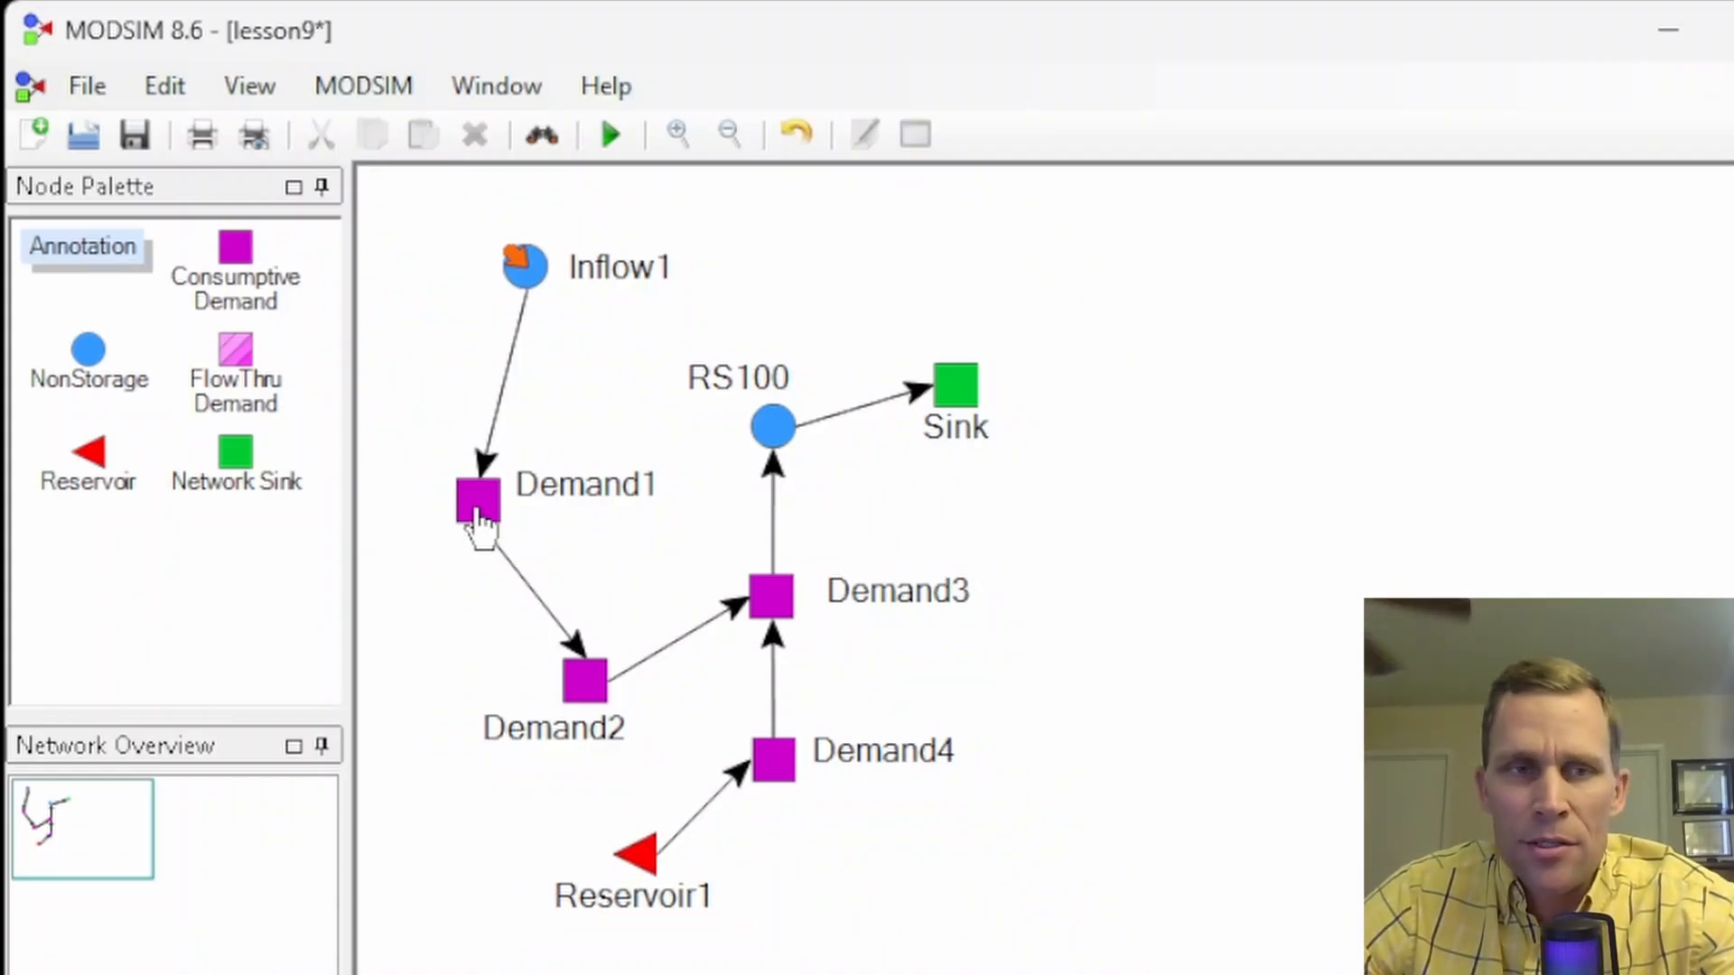
# - Set Demand1's demand definition type to Exchange Credit with Demand4 as the exchange credit node, and apply the properties
pyautogui.rightClick(478, 506)
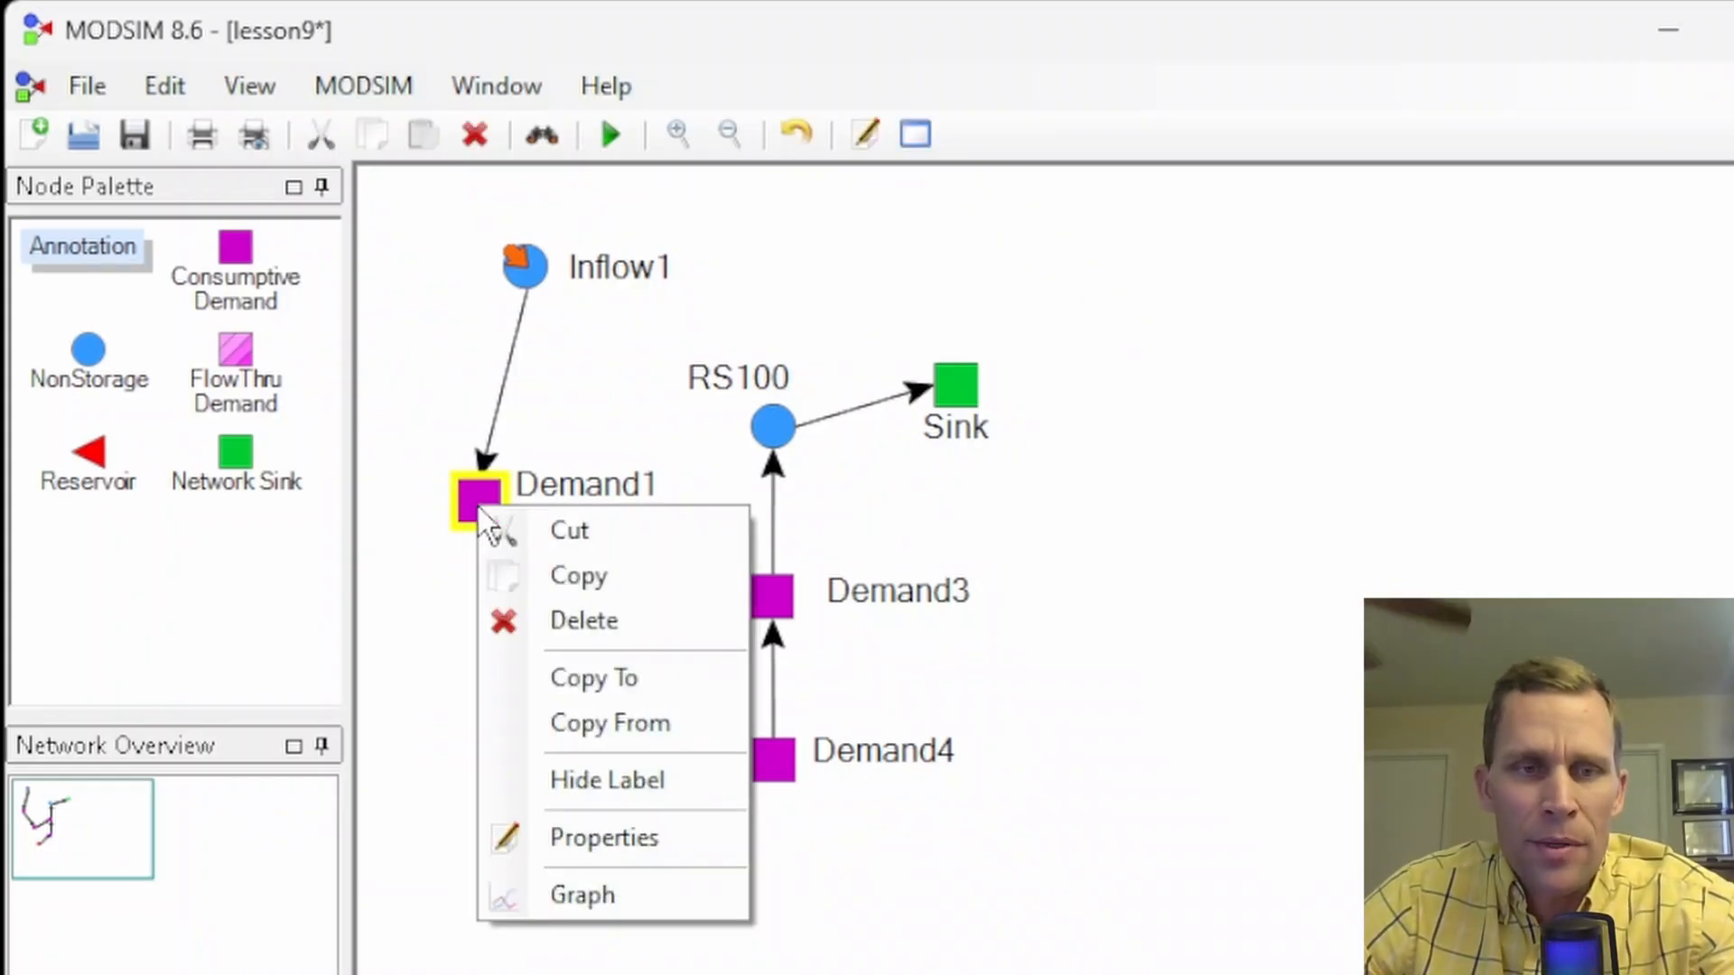
pyautogui.click(570, 832)
pyautogui.moveTo(523, 251); pyautogui.dragTo(1505, 138)
pyautogui.click(742, 217)
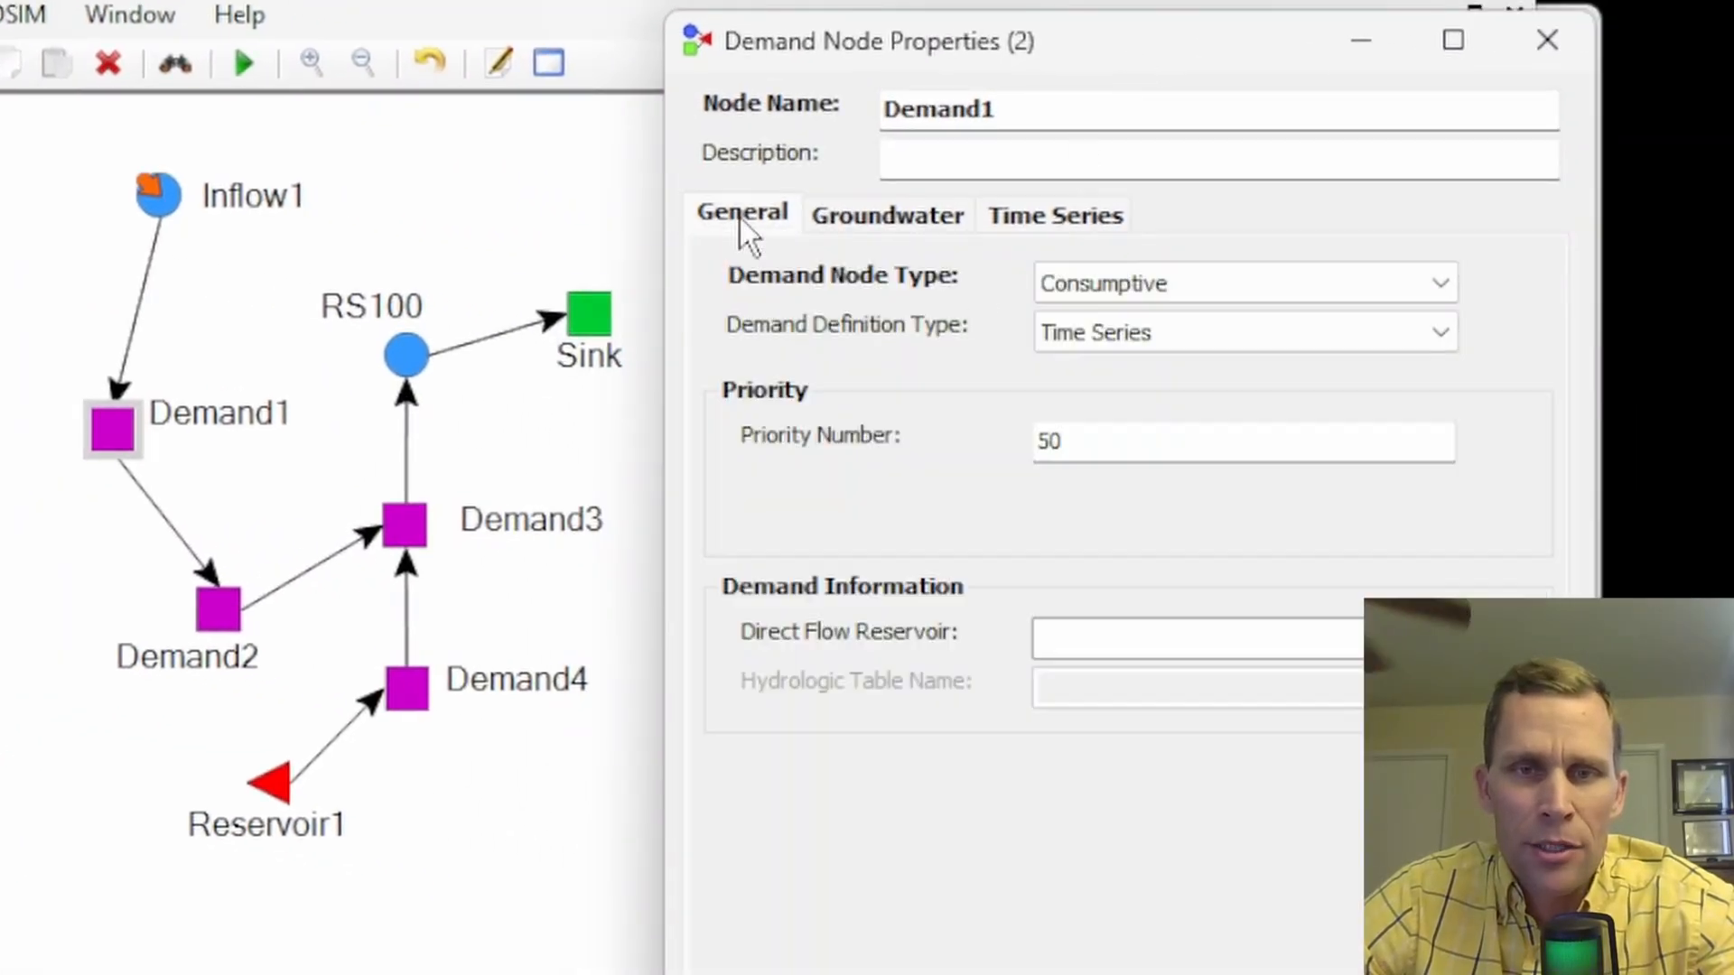
pyautogui.click(1053, 335)
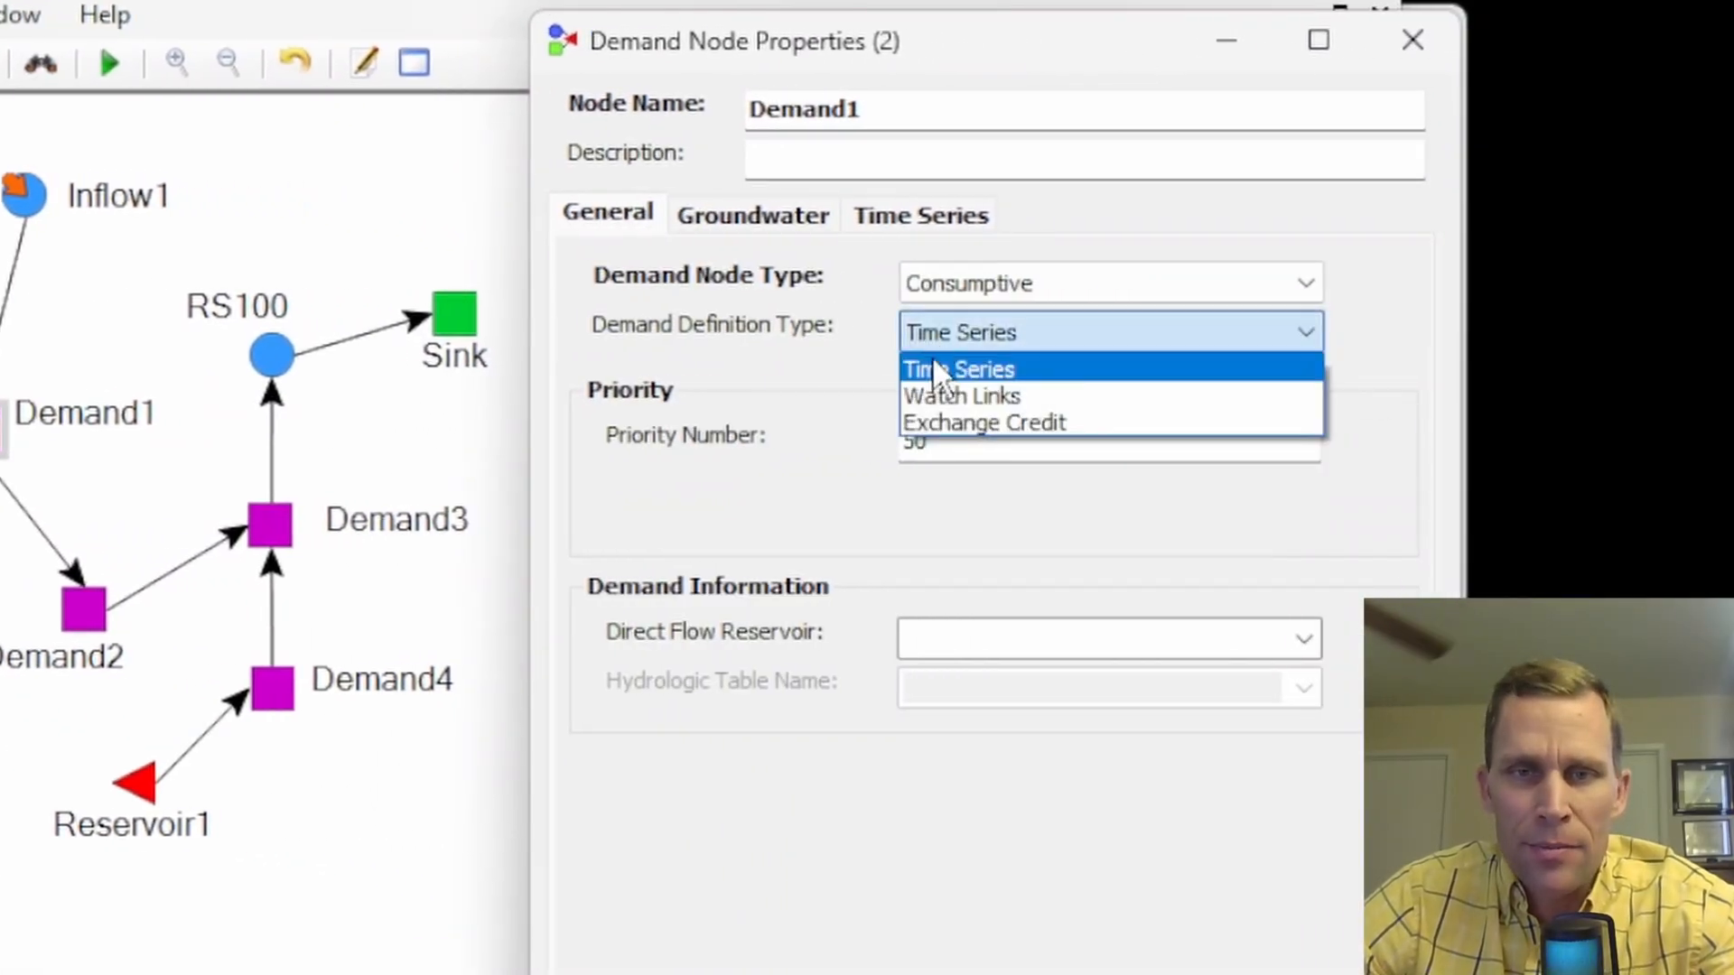
pyautogui.click(950, 425)
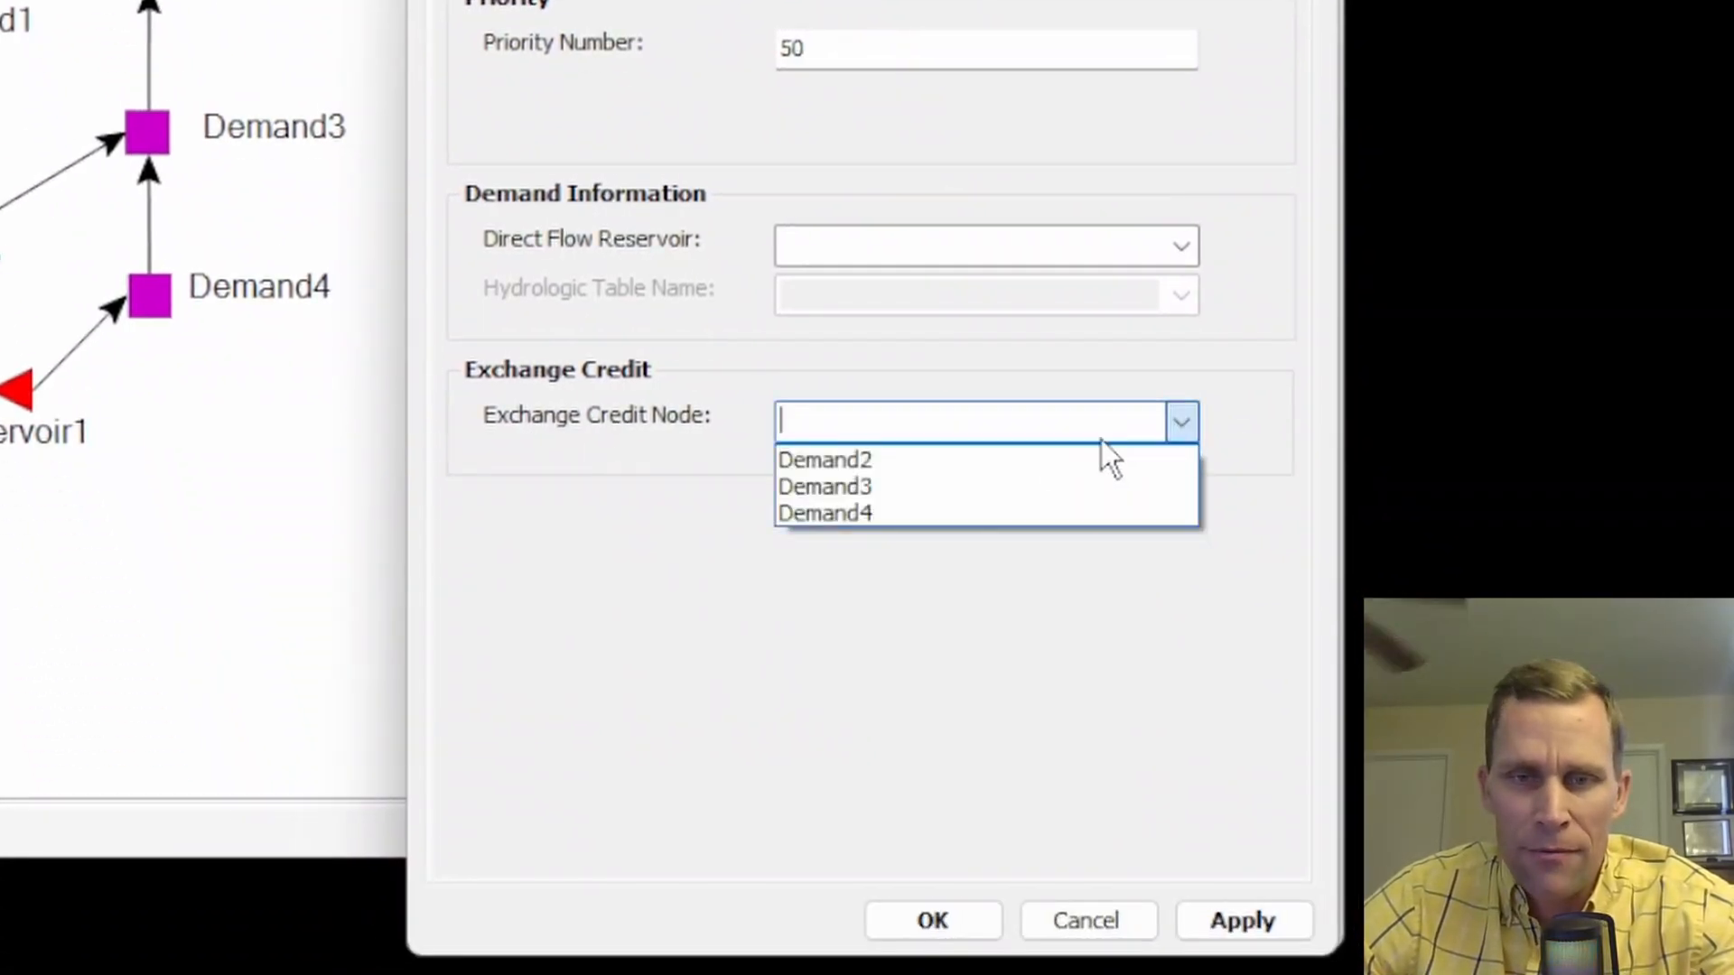
pyautogui.click(957, 511)
pyautogui.click(1240, 920)
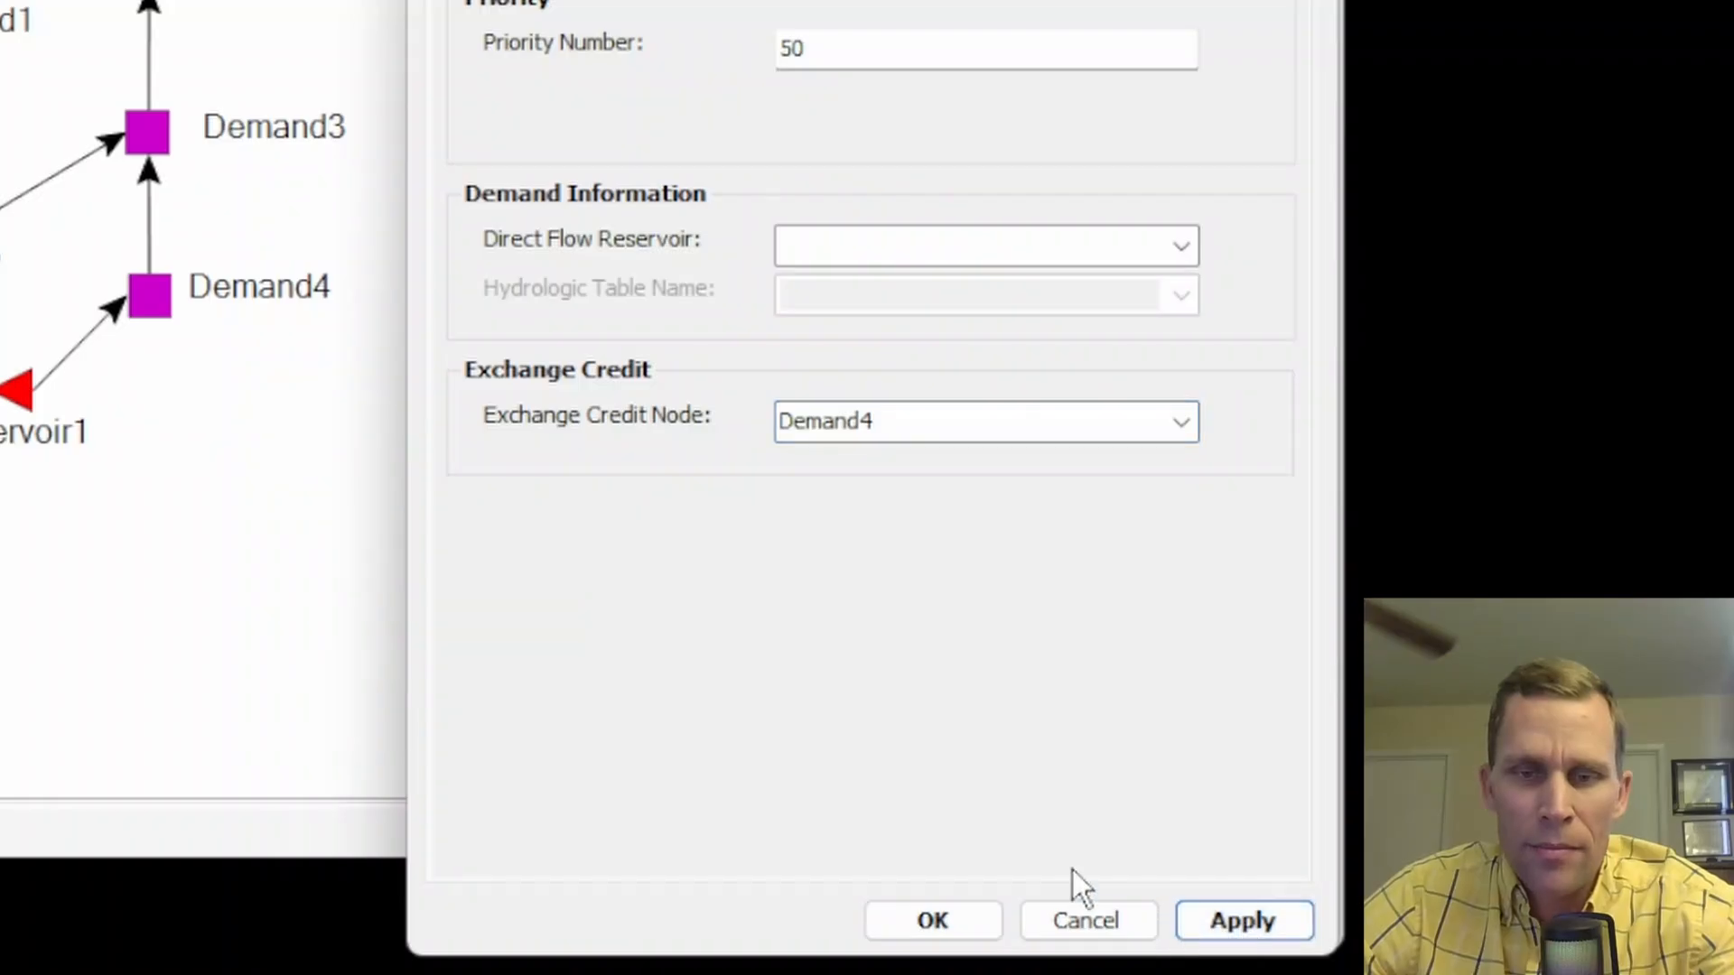
pyautogui.click(932, 920)
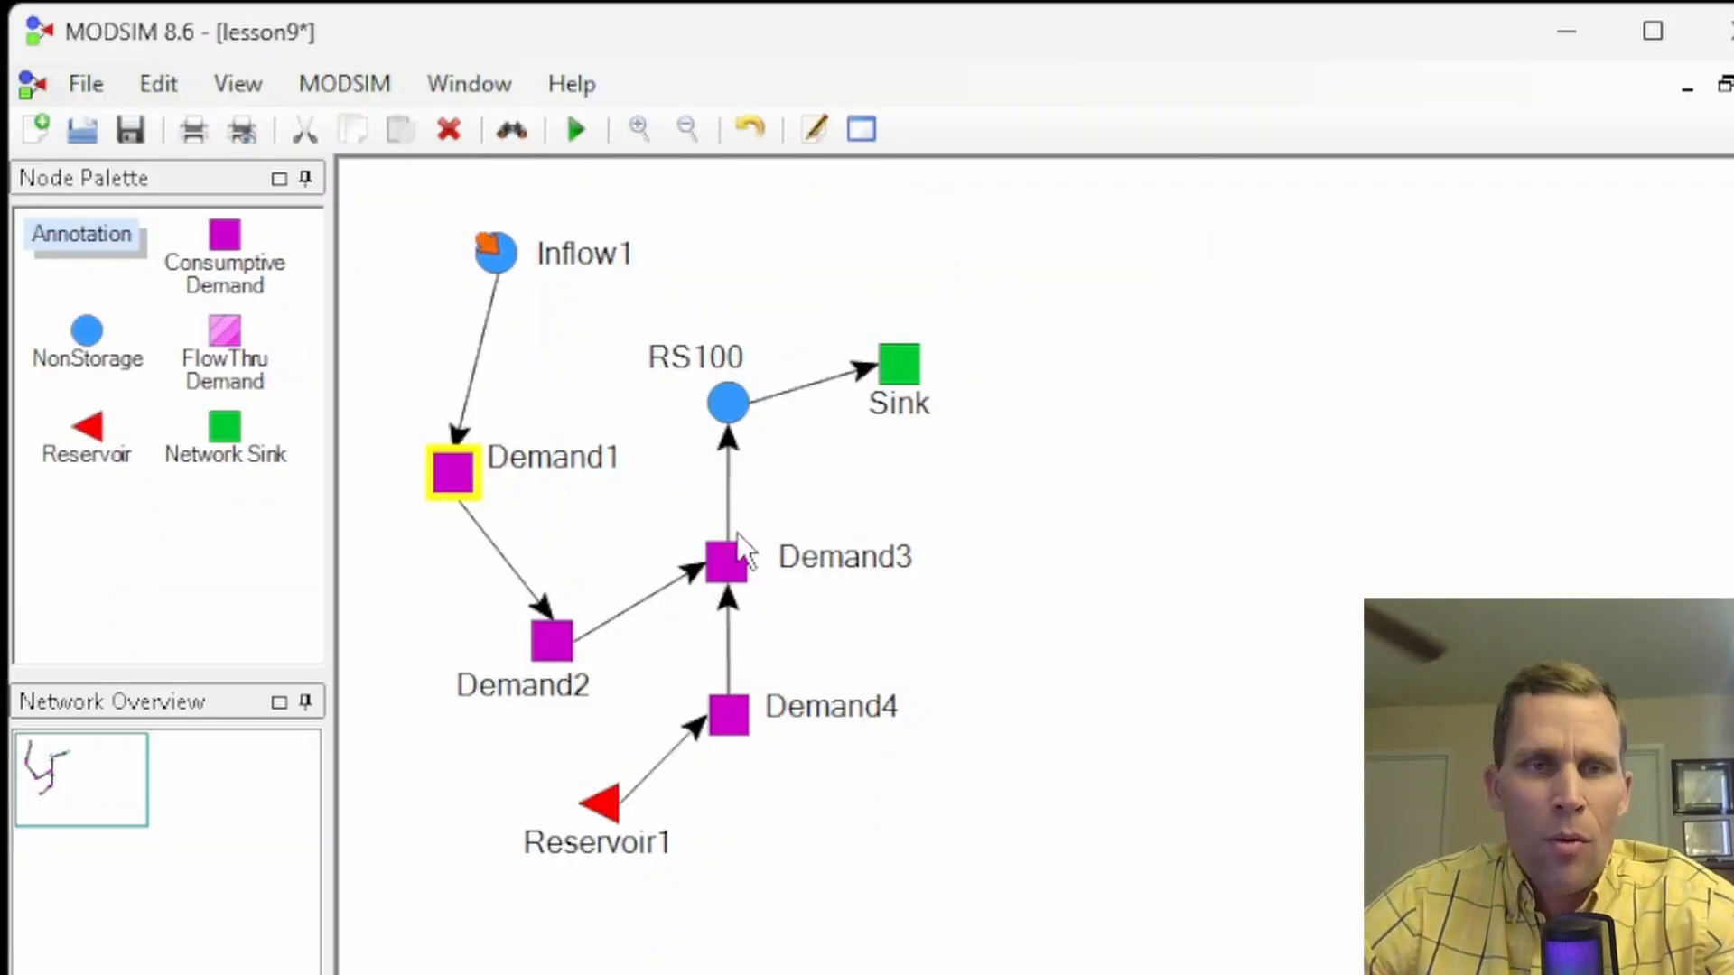